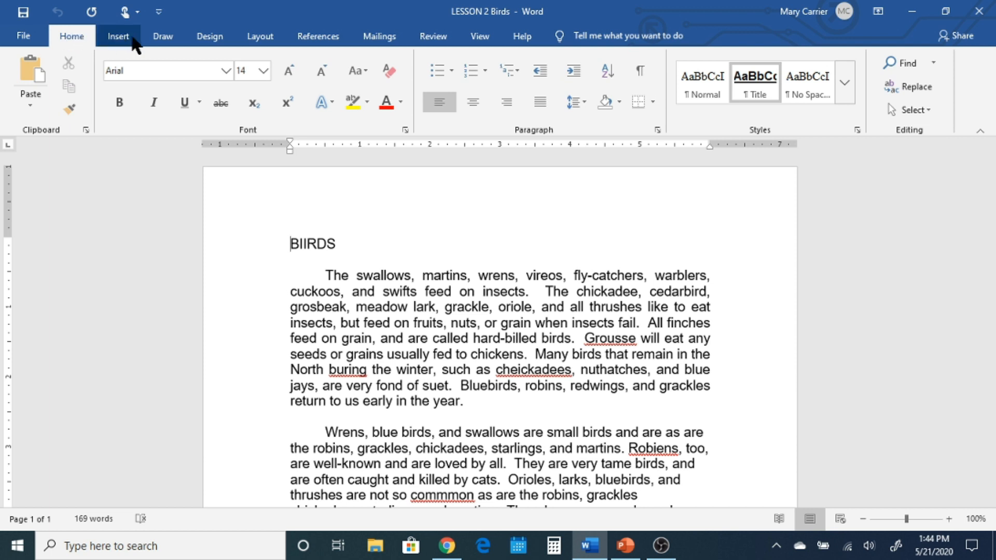
# - Start a spelling and grammar check of the document and correct "Grousse" to "Grouse"
pyautogui.click(435, 39)
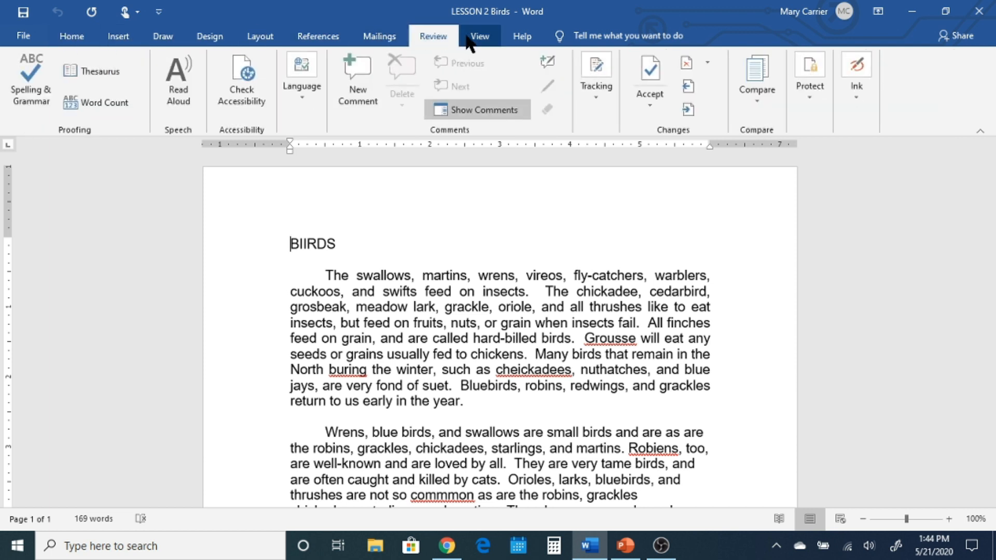
pyautogui.click(28, 102)
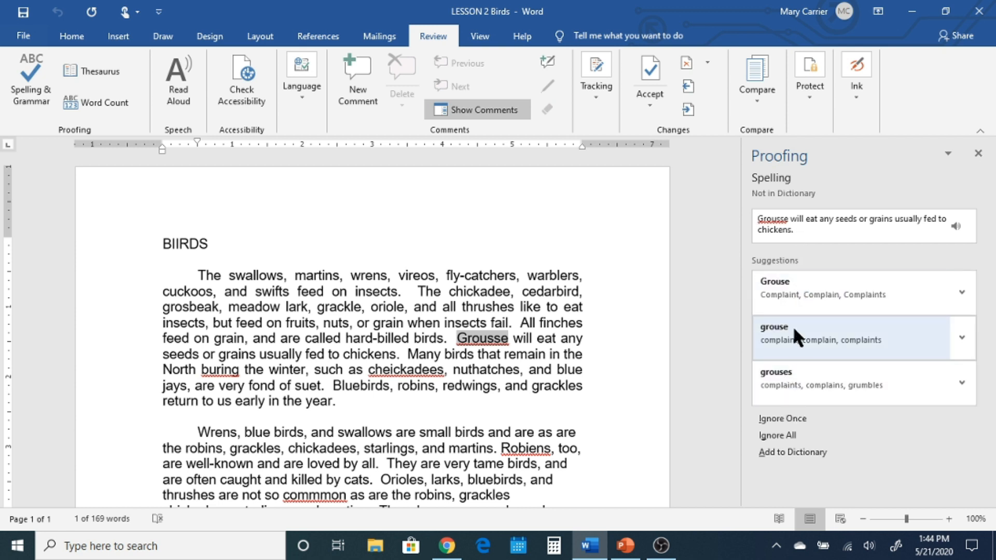
pyautogui.click(778, 284)
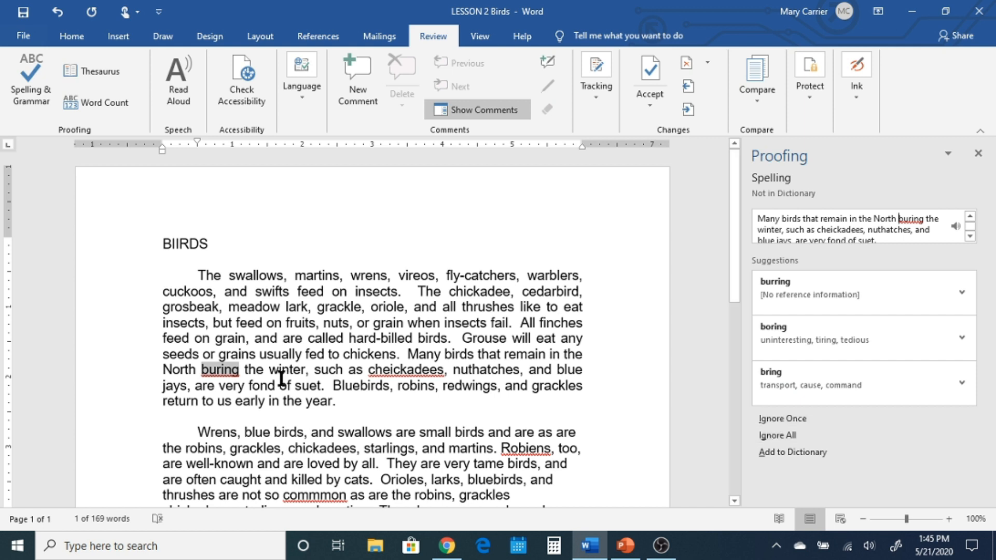
# - Correct "buring" to "during" directly in the first paragraph, resume the spelling check, and close the proofing pane
pyautogui.click(208, 370)
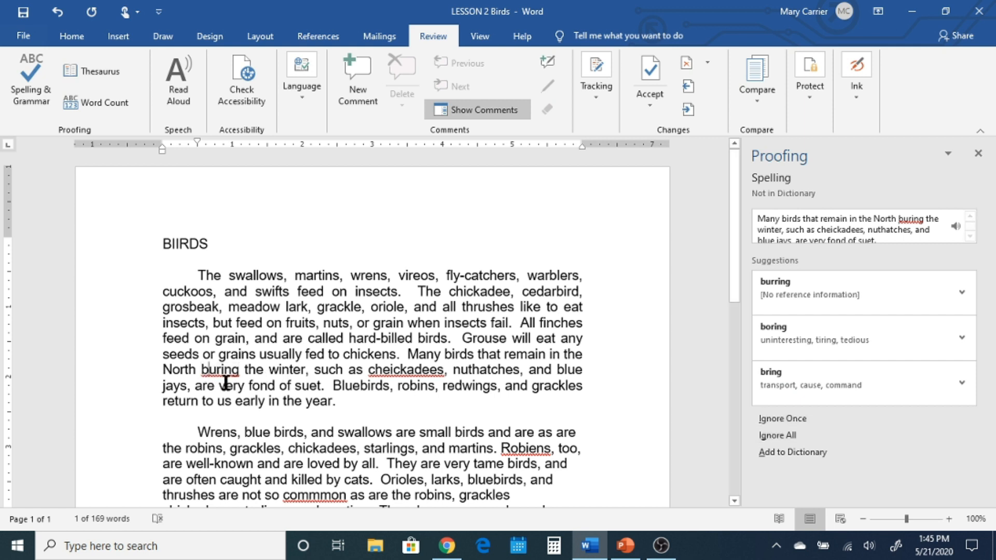
pyautogui.press('BackSpace')
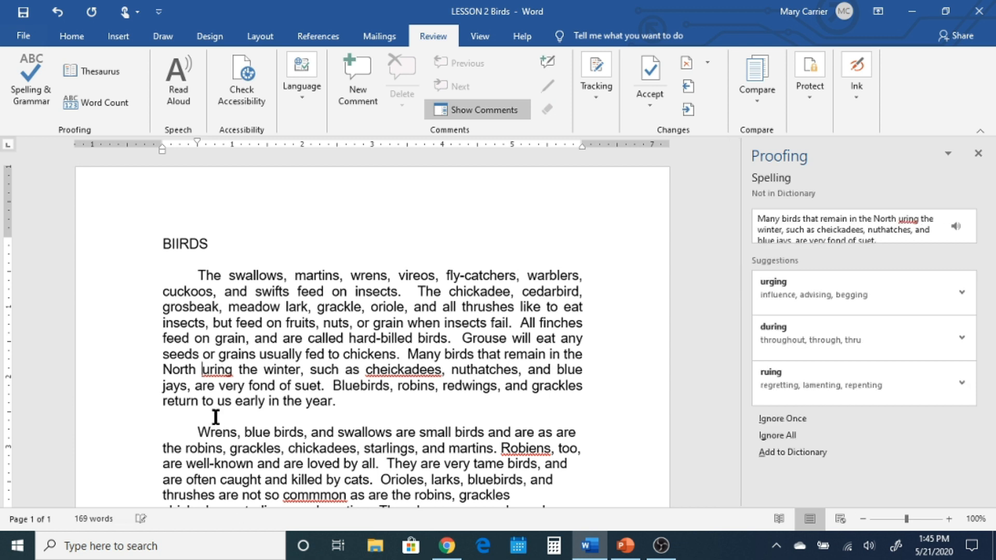
pyautogui.write('d')
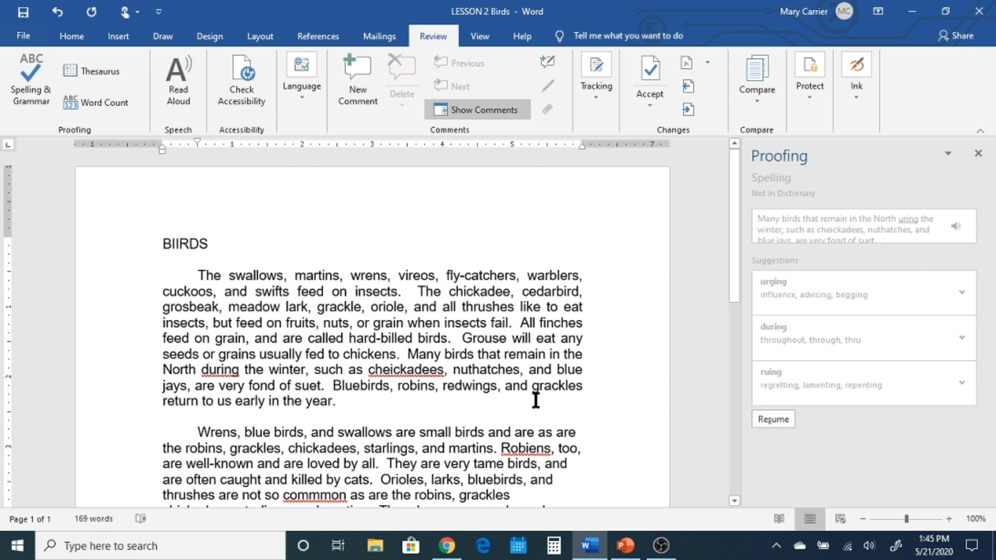
pyautogui.click(555, 398)
pyautogui.click(767, 420)
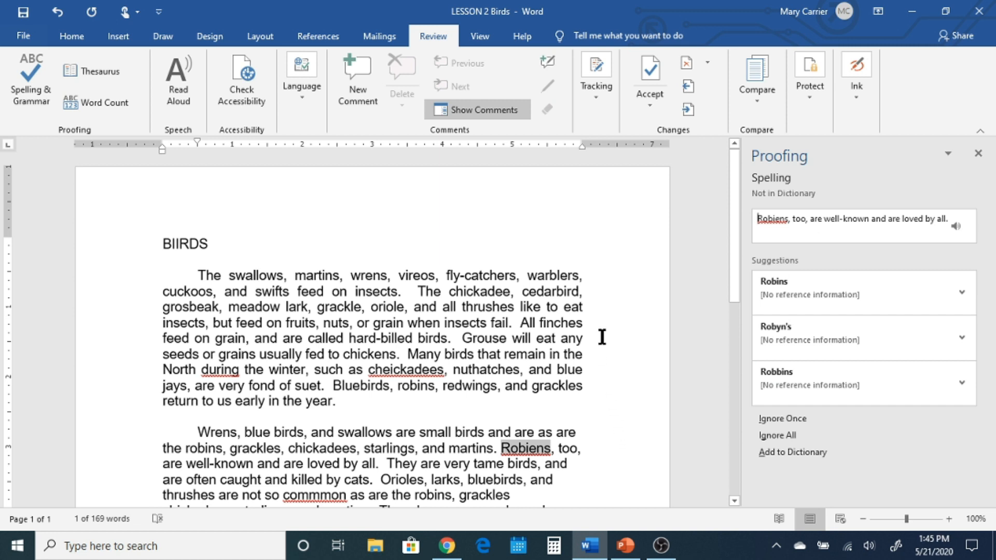
pyautogui.click(978, 154)
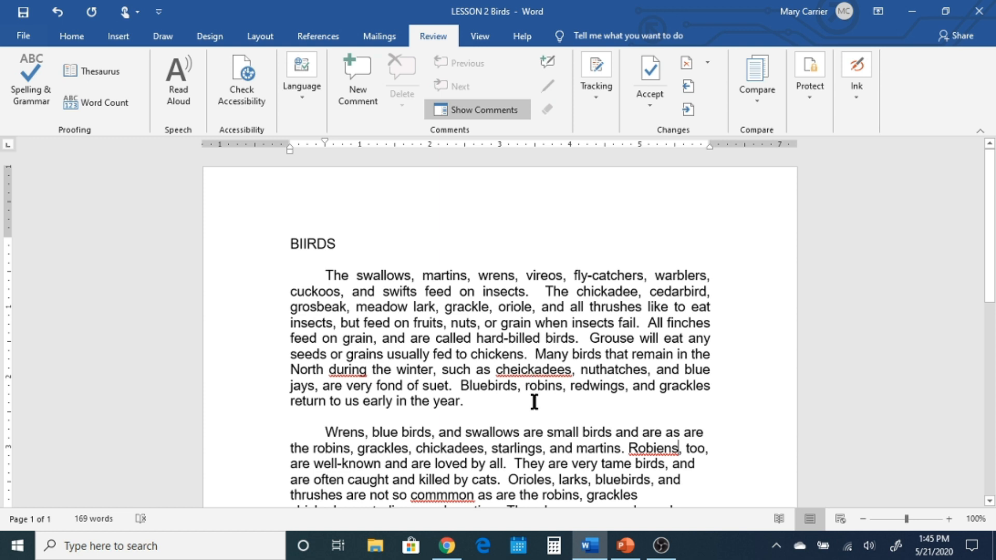
# - Correct "cheickadees" to "chickadees" and "Robiens" to "Robins" in the body text using the spelling suggestions
pyautogui.rightClick(529, 371)
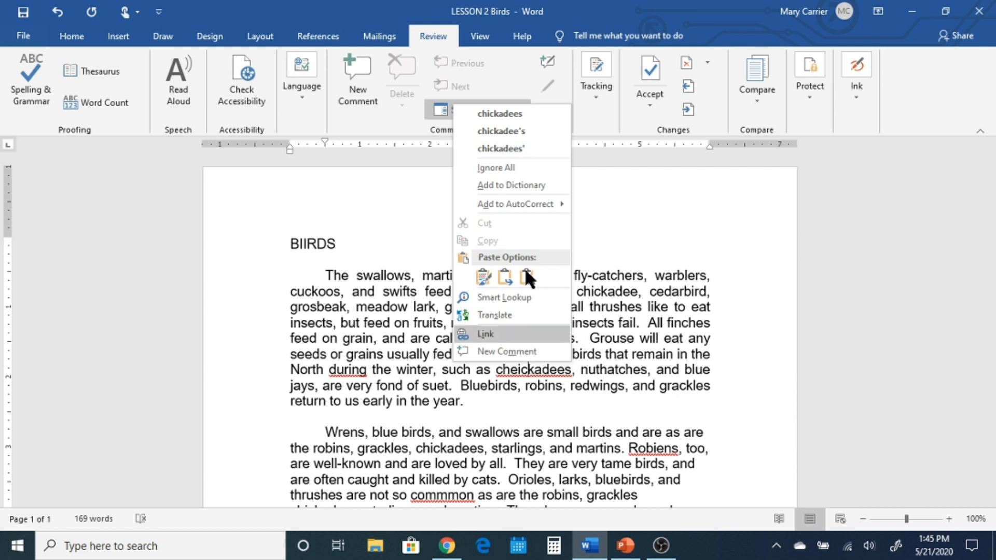
pyautogui.click(508, 113)
pyautogui.scroll(-2, 535, 402)
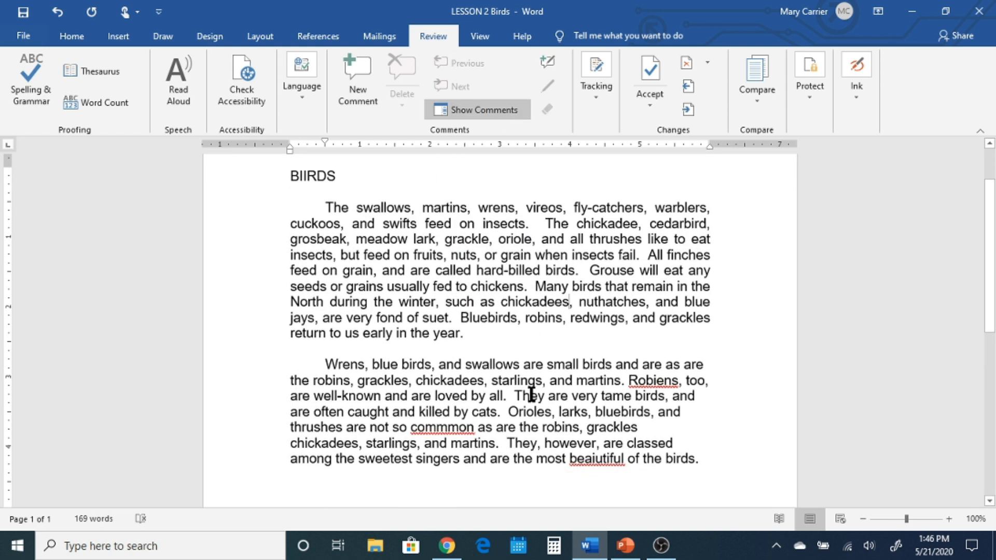
pyautogui.rightClick(650, 380)
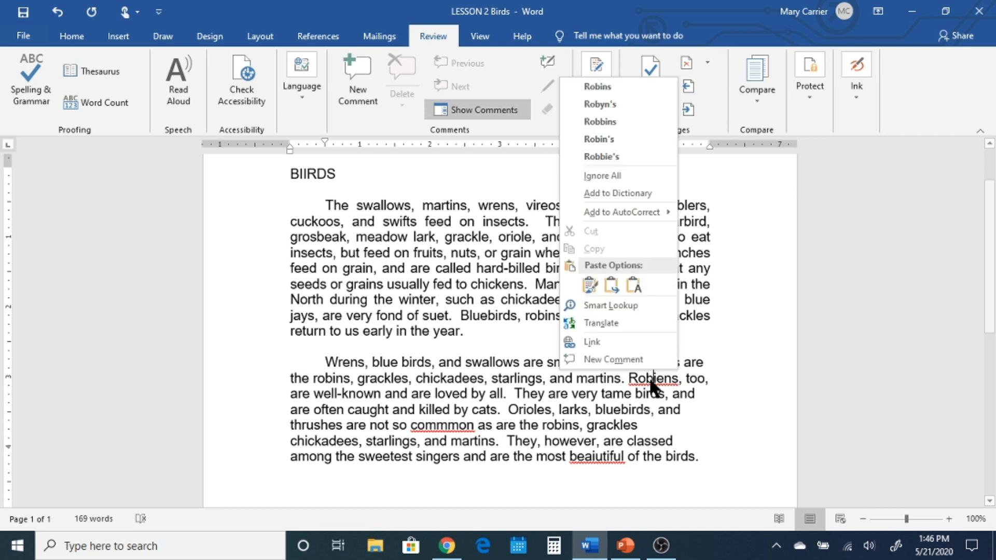
pyautogui.click(598, 86)
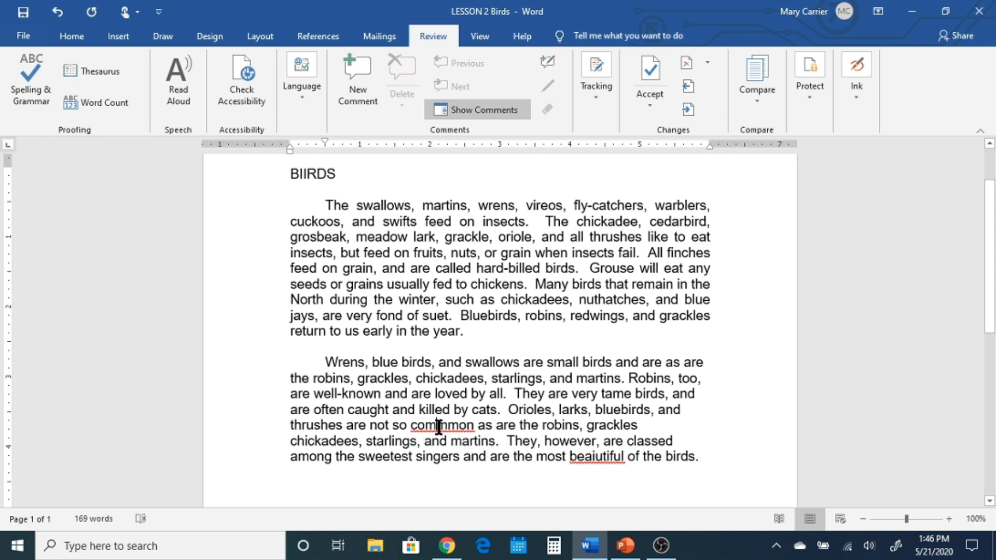
# - Correct "commmon" to "common" and "beaiutiful" to "beautiful" in the second paragraph using the spelling suggestions
pyautogui.rightClick(439, 427)
pyautogui.click(406, 197)
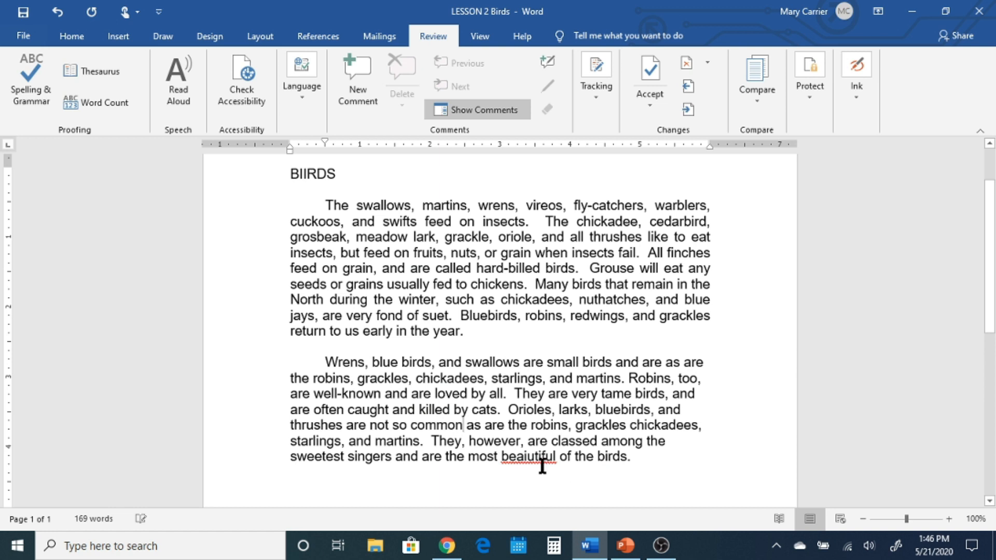
pyautogui.rightClick(527, 456)
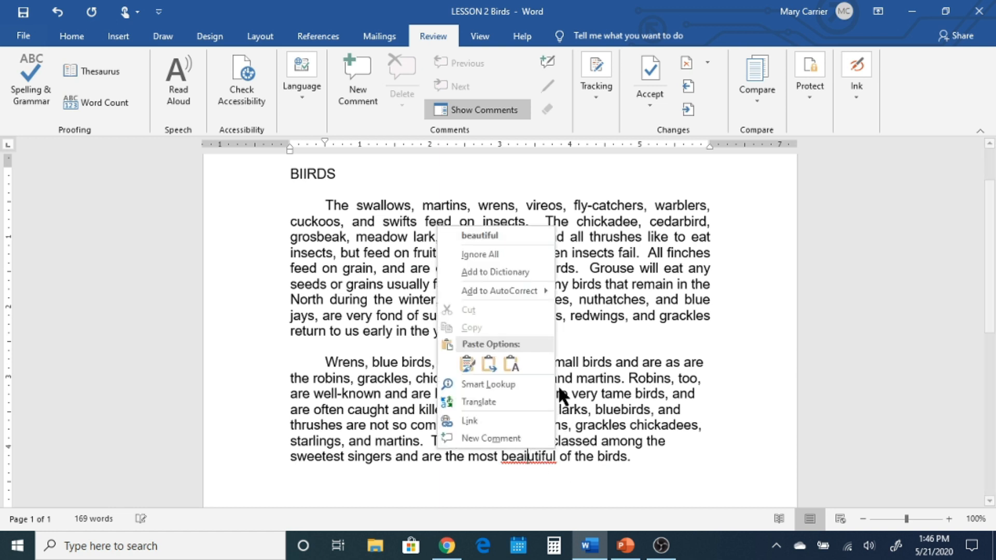
pyautogui.click(525, 239)
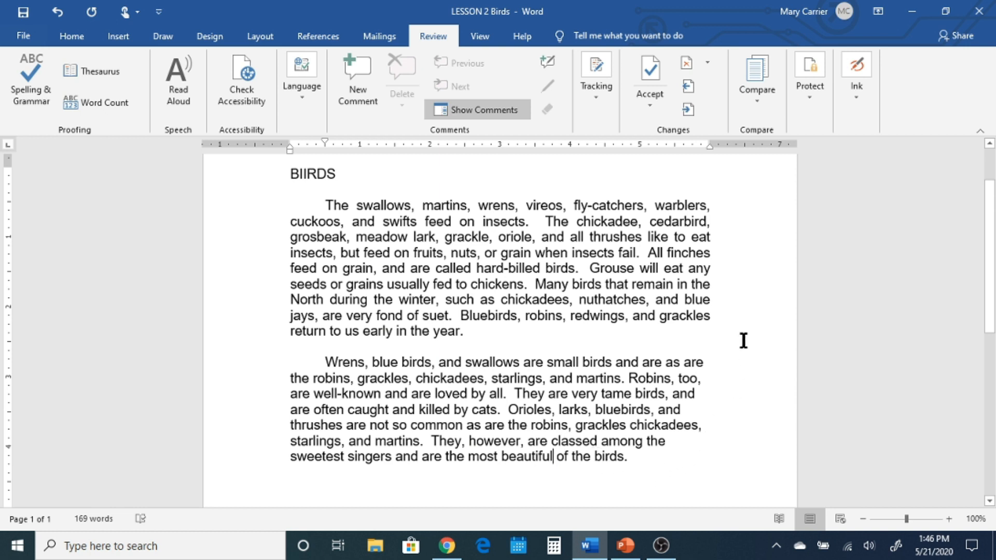
# - Turn off "Ignore words in UPPERCASE" in the proofing options and correct the title to "BIRDS" using the spelling suggestion
pyautogui.scroll(1, 746, 373)
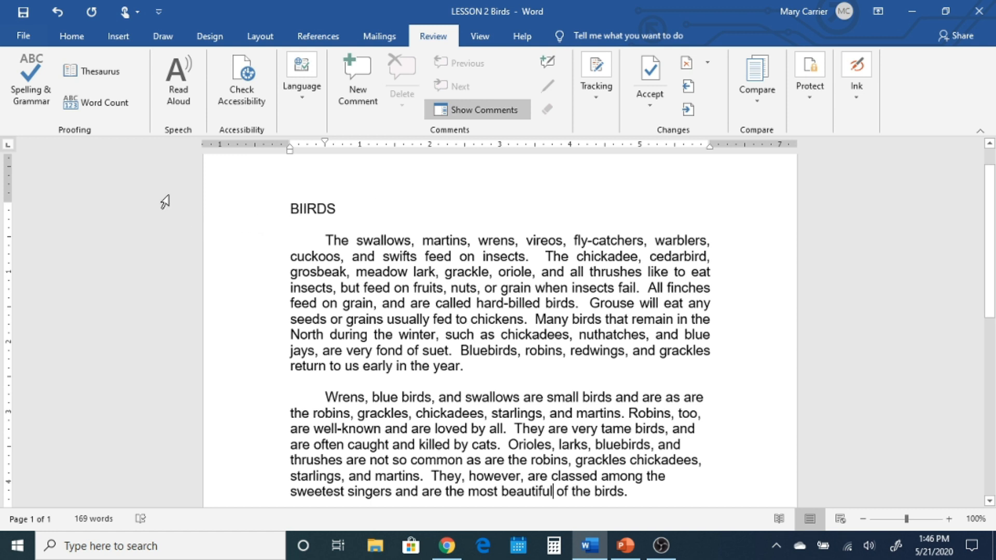
pyautogui.click(24, 36)
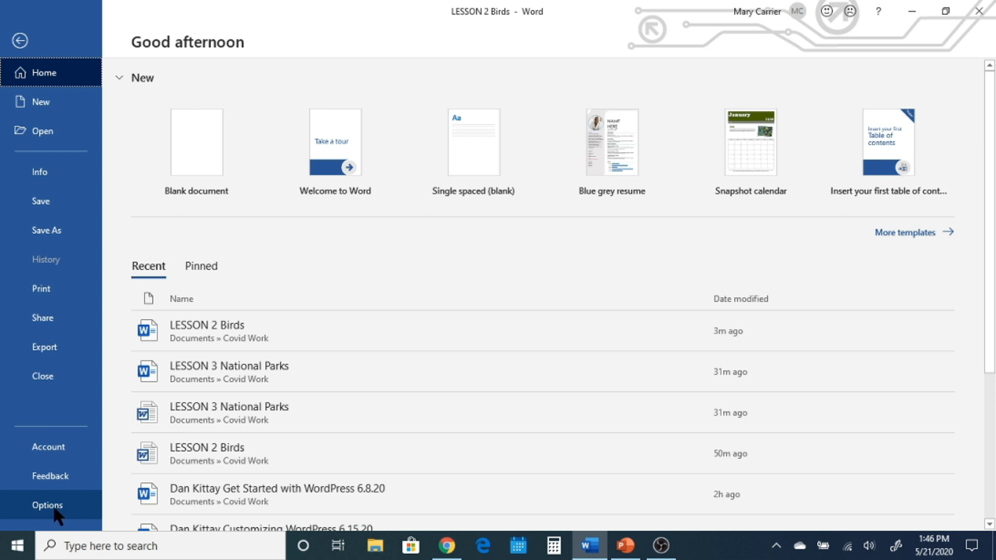
pyautogui.click(47, 506)
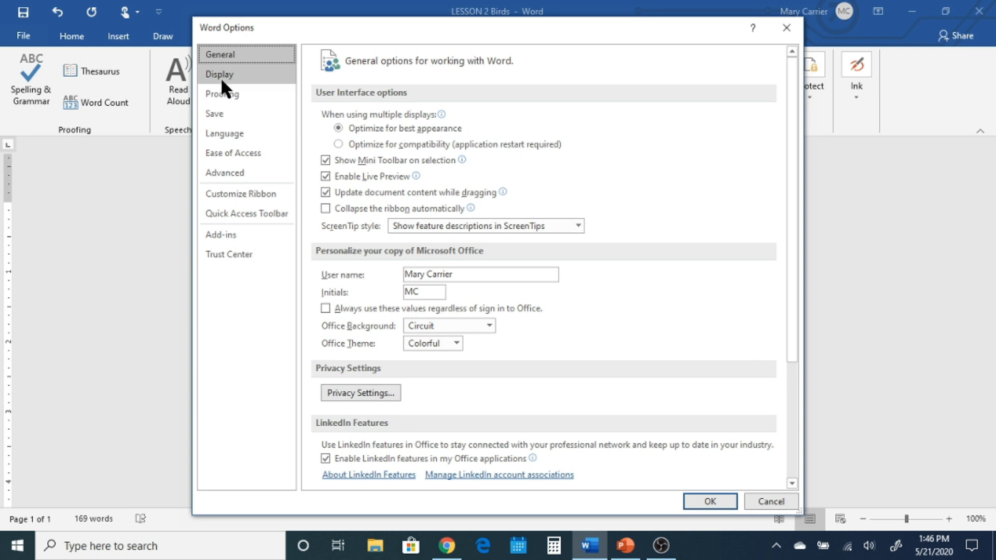
pyautogui.click(226, 92)
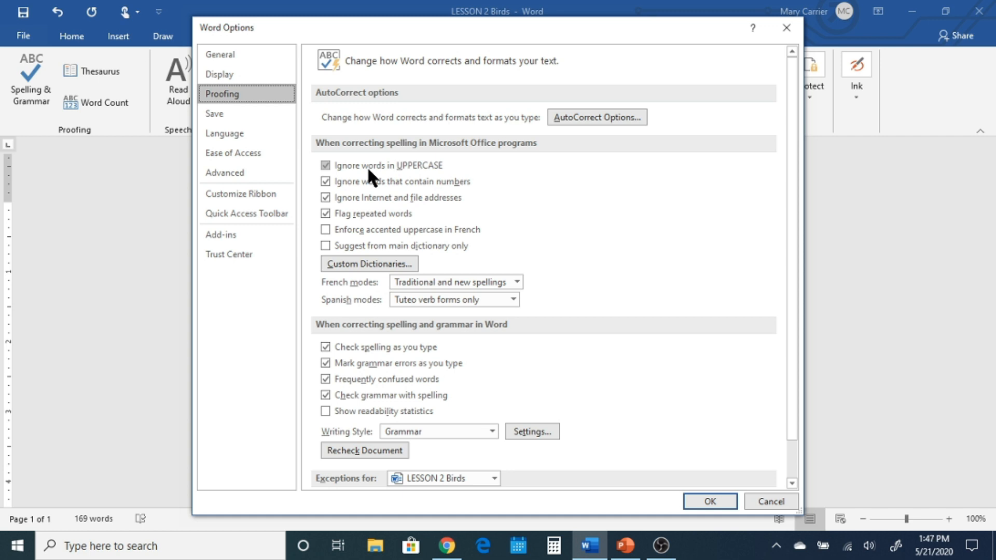
pyautogui.click(324, 162)
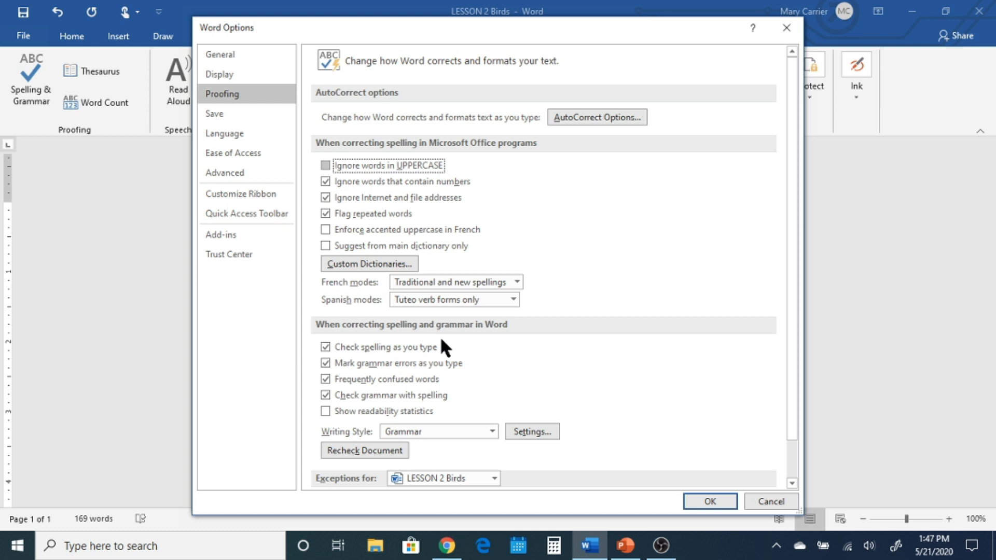
pyautogui.click(713, 494)
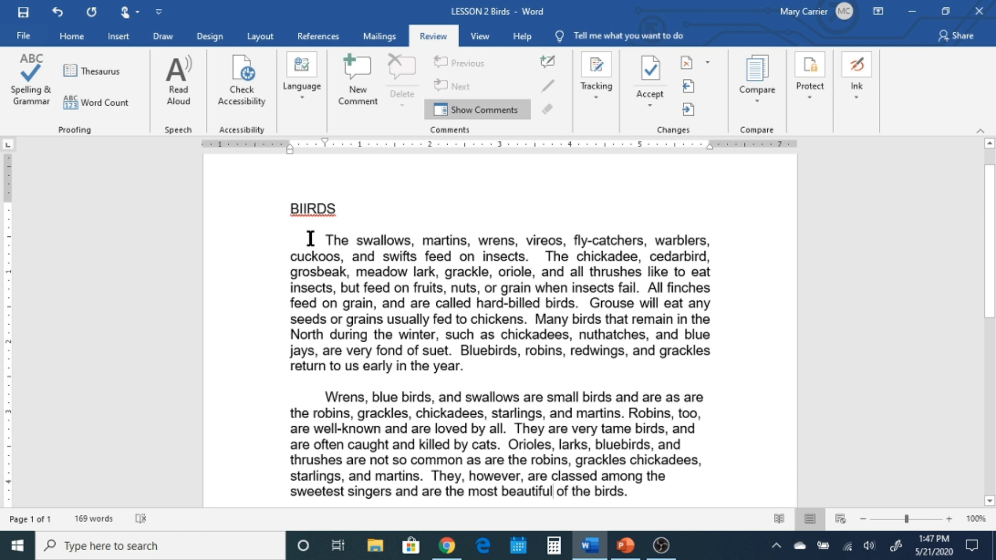
pyautogui.rightClick(317, 209)
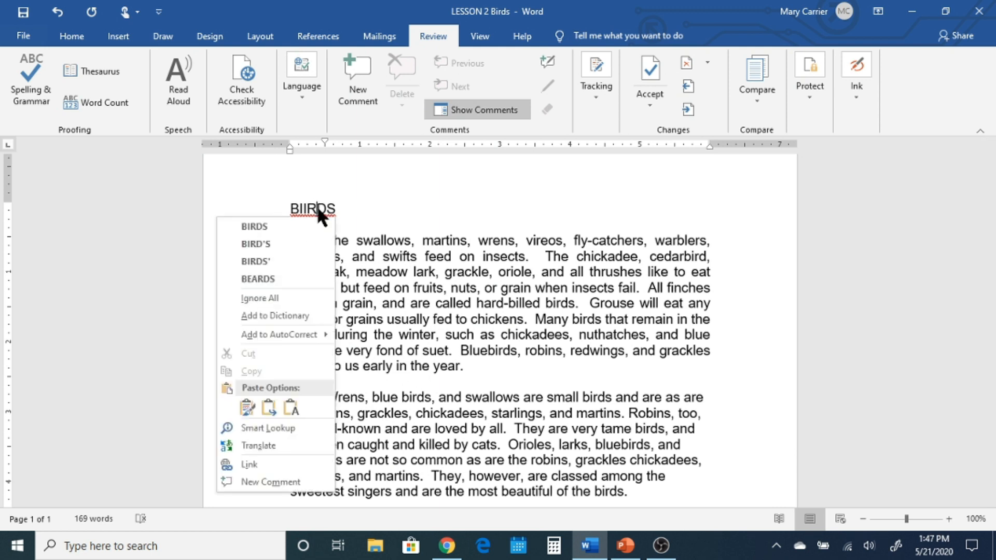
pyautogui.click(270, 226)
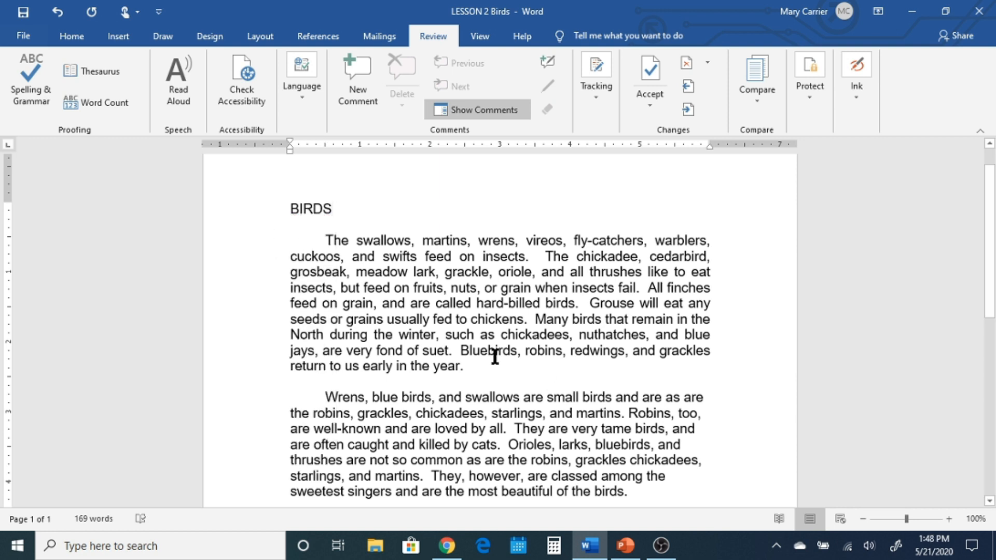
# - Open the AutoCorrect settings from the proofing options
pyautogui.click(21, 37)
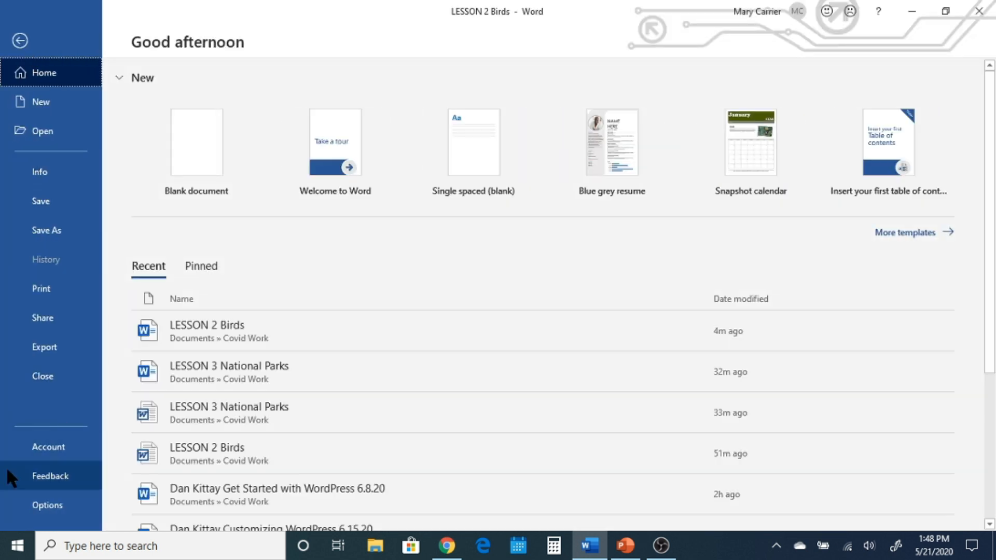
pyautogui.click(22, 505)
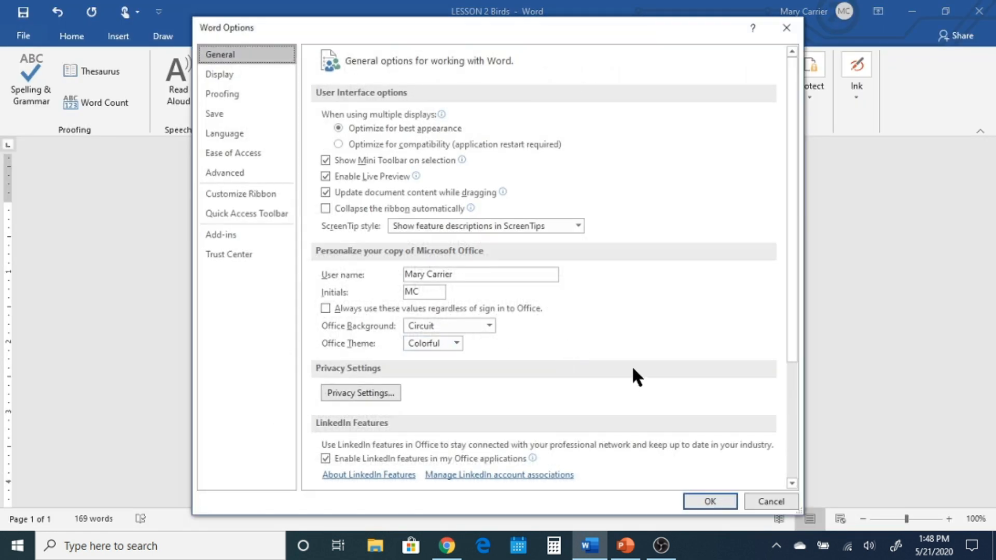
pyautogui.click(231, 95)
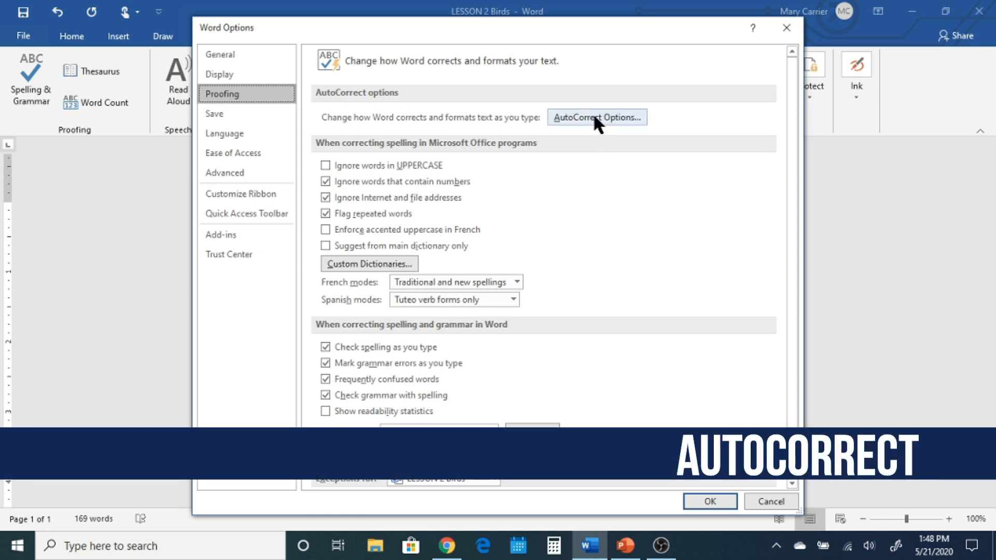
pyautogui.click(594, 117)
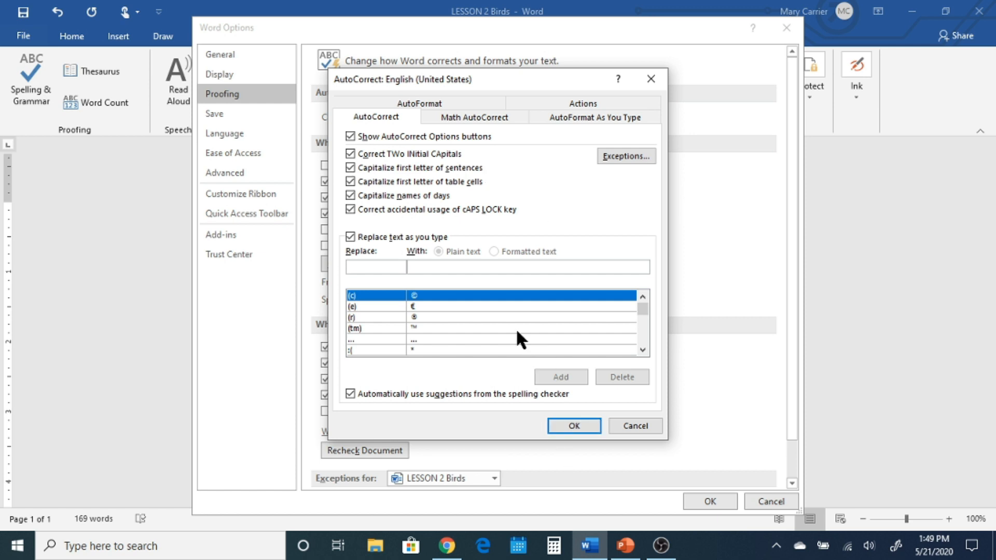
# - Examine the list of automatic replacements for symbols and commonly misspelled words
pyautogui.click(643, 350)
pyautogui.click(643, 349)
pyautogui.click(643, 349)
pyautogui.click(642, 350)
pyautogui.click(643, 350)
pyautogui.click(642, 349)
pyautogui.click(643, 349)
pyautogui.click(643, 350)
pyautogui.click(642, 349)
pyautogui.click(643, 350)
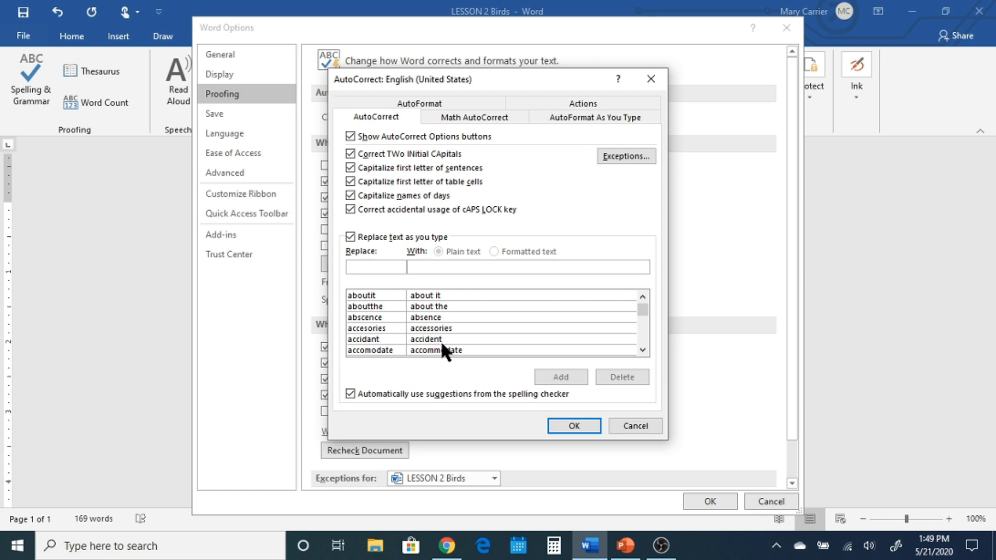
pyautogui.click(643, 350)
pyautogui.click(643, 350)
pyautogui.click(643, 349)
pyautogui.click(643, 349)
pyautogui.click(643, 349)
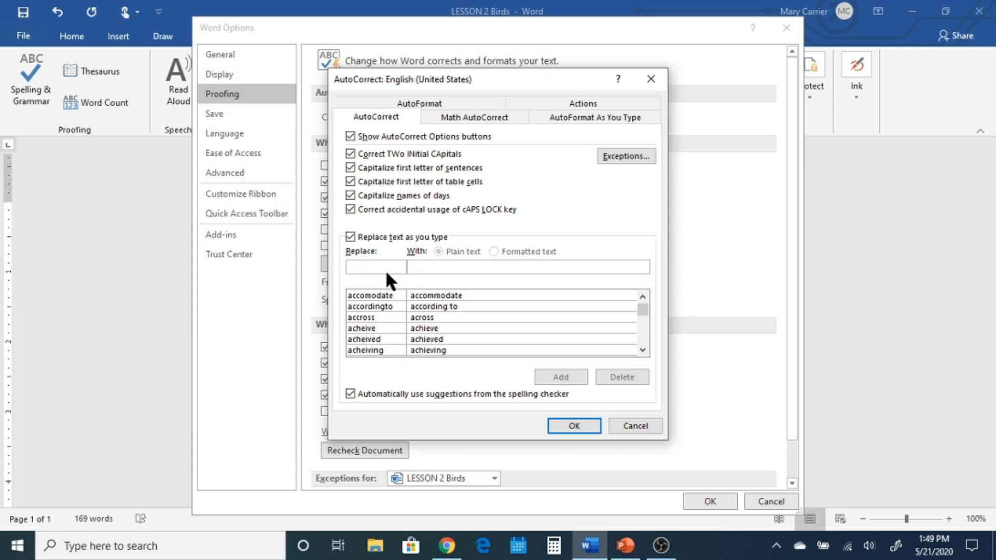
# - Add an AutoCorrect entry that replaces "jewelery" with "jewelry" and accept the changed options
pyautogui.write('j')
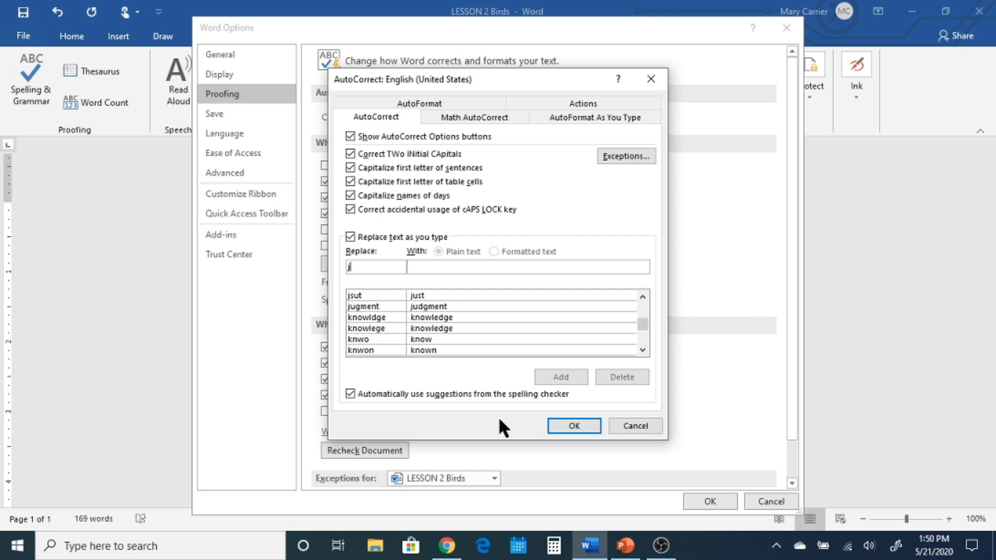
pyautogui.write('ewelery')
pyautogui.click(459, 268)
pyautogui.write('jewelry')
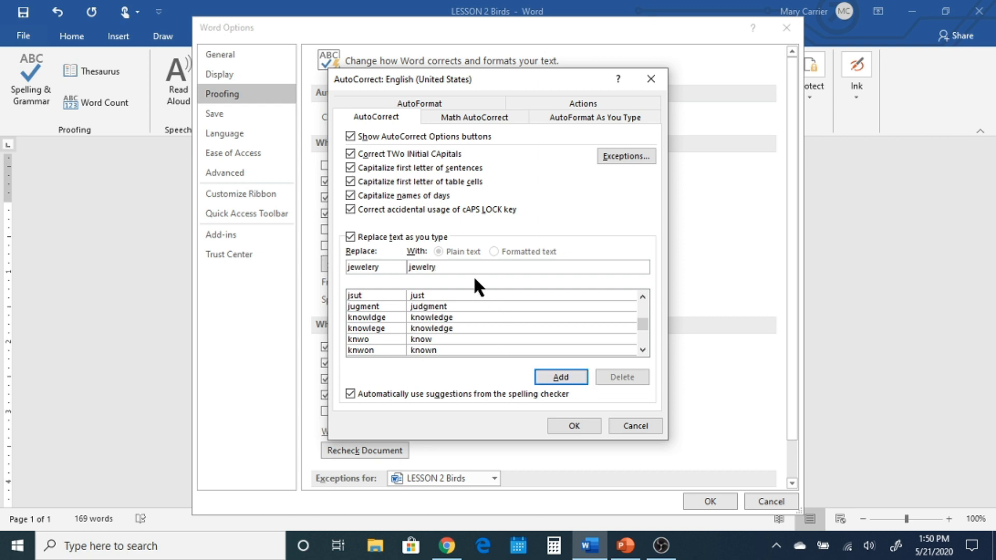
pyautogui.click(566, 373)
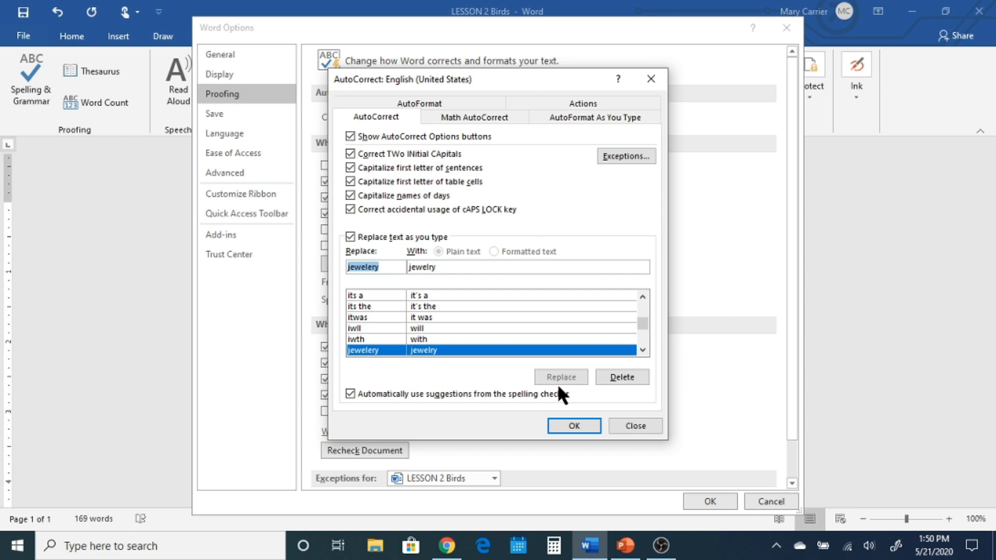
pyautogui.click(573, 425)
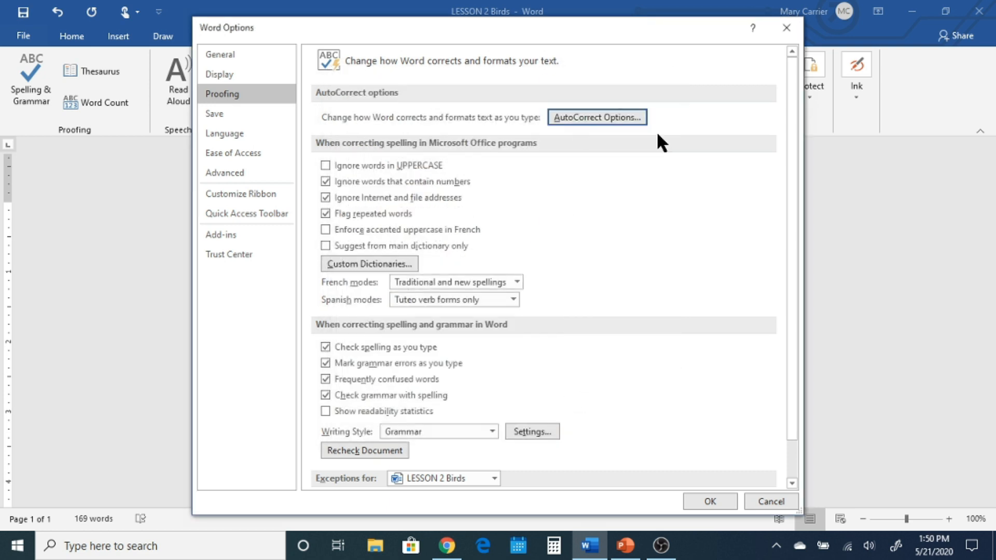
pyautogui.click(694, 497)
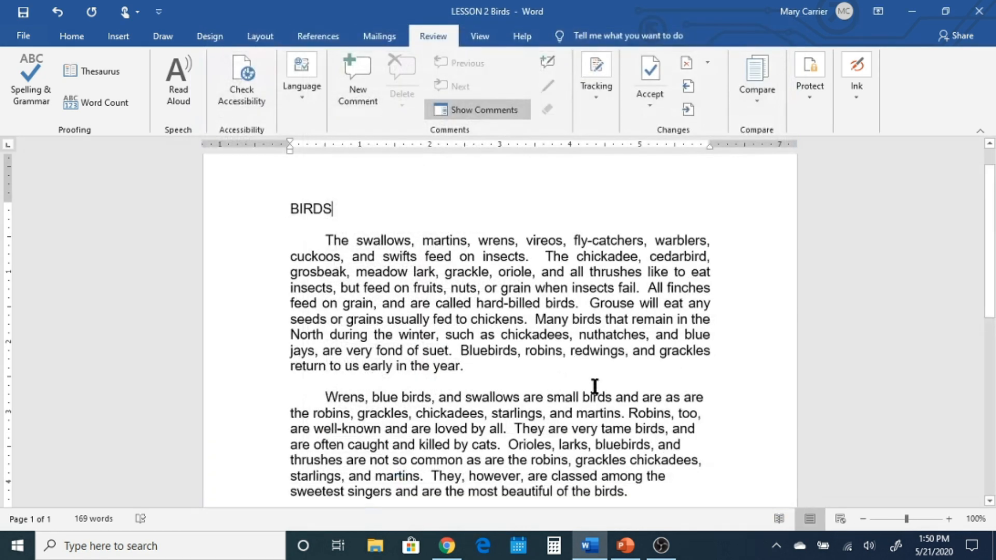
# - Test the AutoCorrect entry by entering "jewelery" on a new line below the last paragraph, and delete the word
pyautogui.scroll(-4, 512, 342)
pyautogui.click(683, 314)
pyautogui.press('Return')
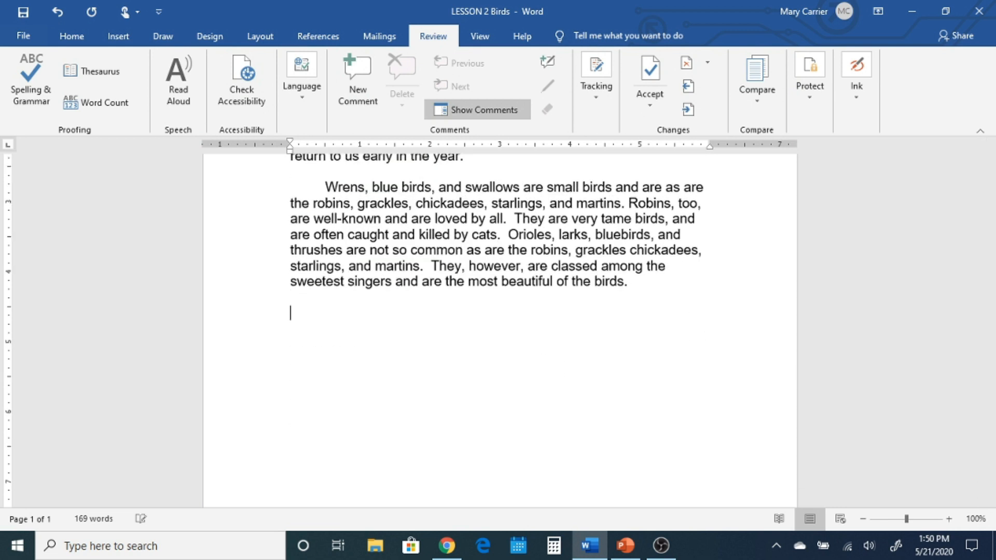
pyautogui.write('jewelery')
pyautogui.press('BackSpace')
pyautogui.press('BackSpace')
pyautogui.press('BackSpace')
pyautogui.press('BackSpace')
pyautogui.press('BackSpace')
pyautogui.press('BackSpace')
pyautogui.press('BackSpace')
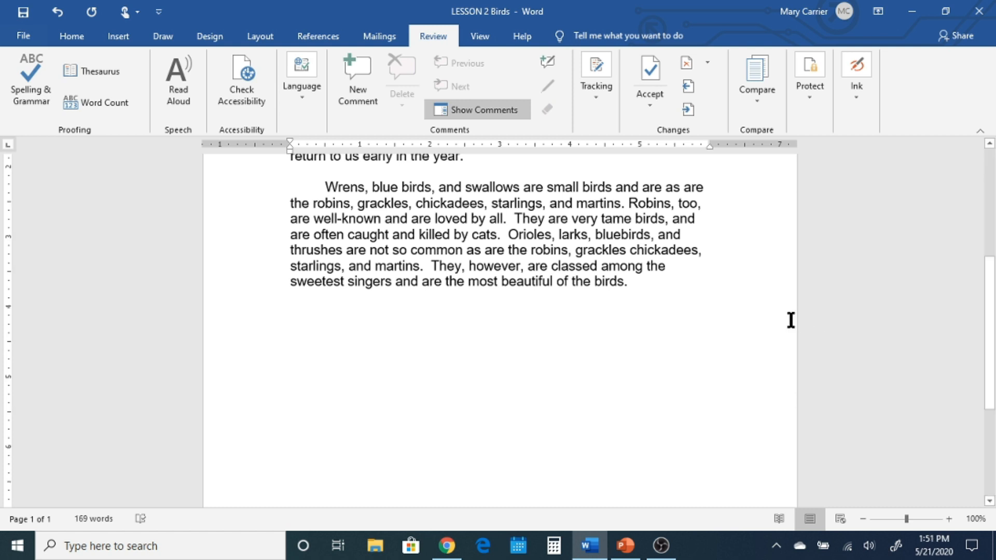
# - Replace every occurrence of "wren" with "warbler" in the document and check both paragraphs for the replacements
pyautogui.scroll(5, 788, 320)
pyautogui.scroll(1, 781, 320)
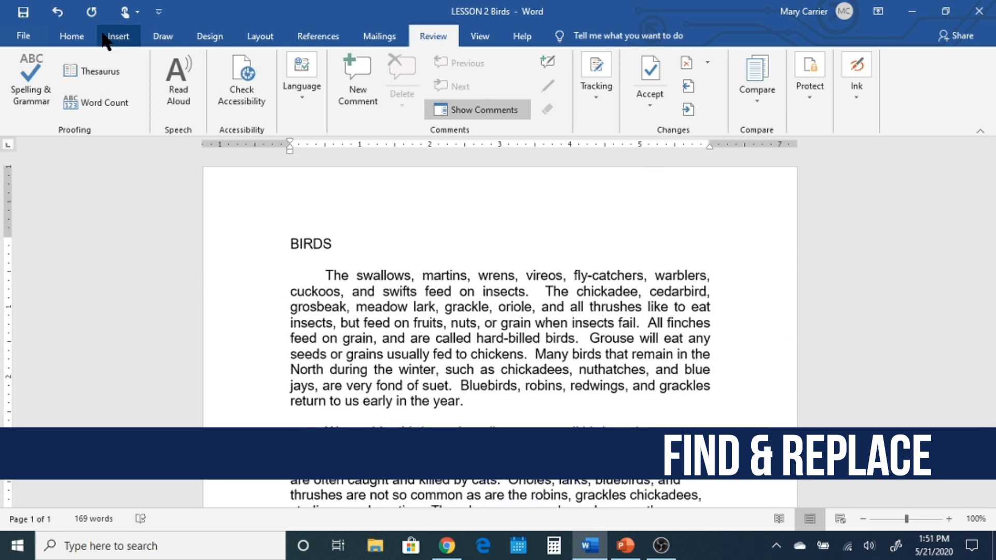
pyautogui.click(71, 37)
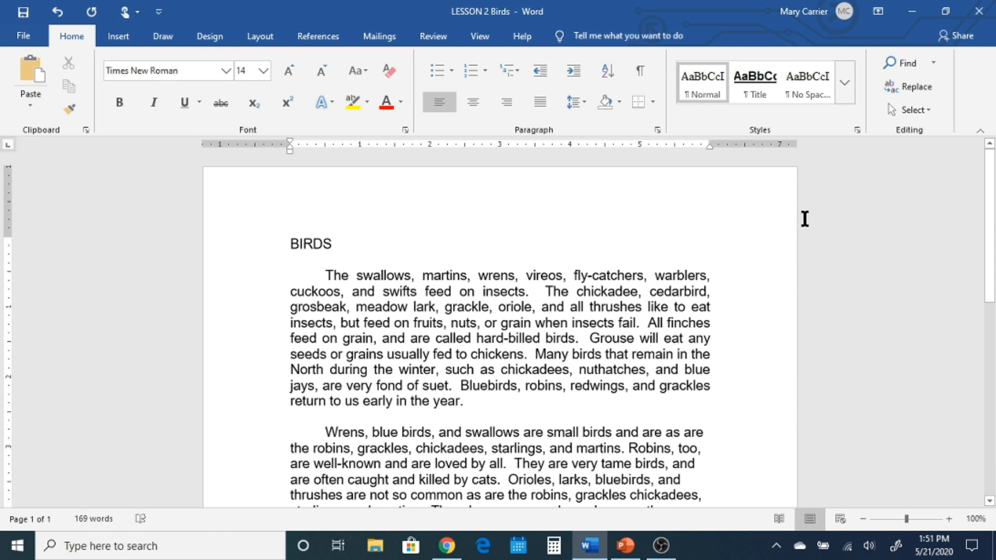
pyautogui.click(916, 85)
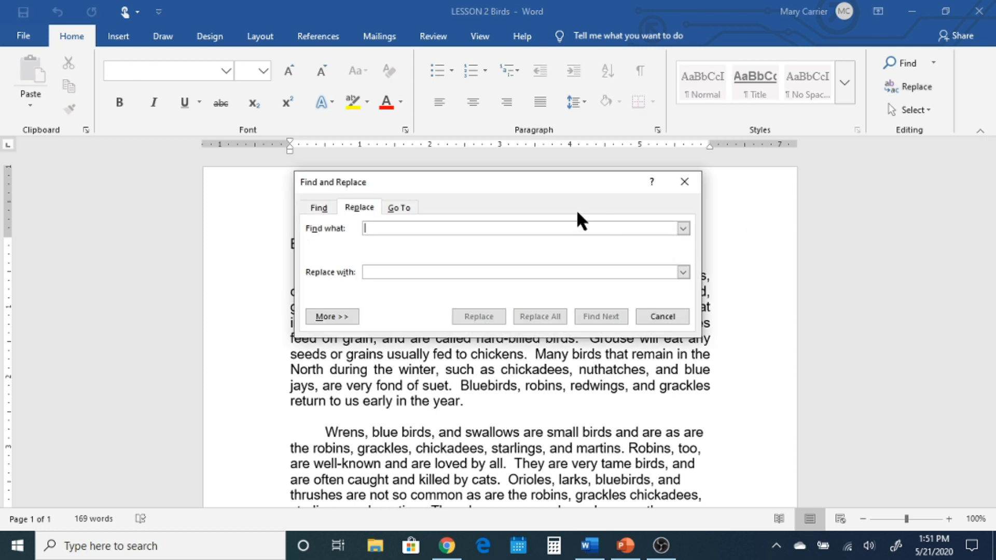
pyautogui.moveTo(565, 183); pyautogui.dragTo(636, 191)
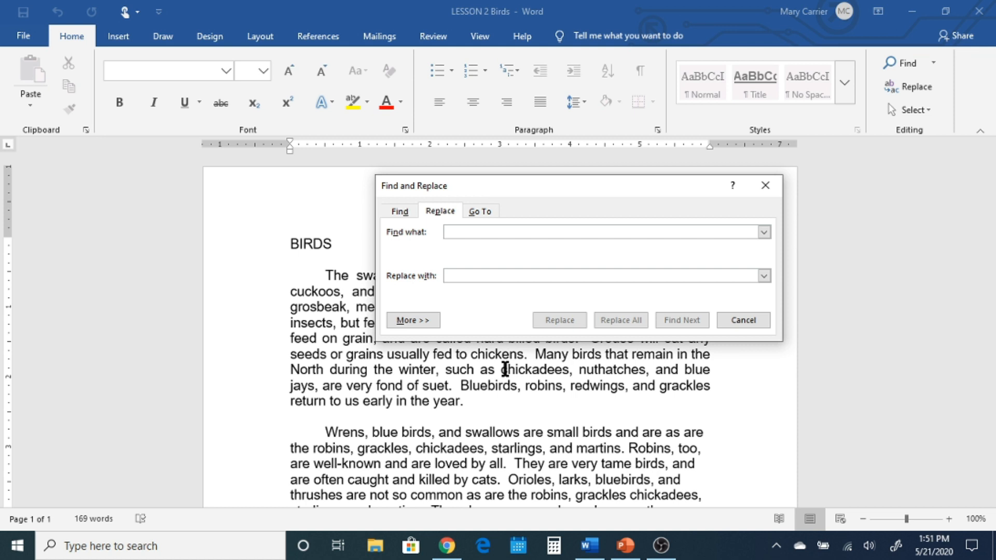
pyautogui.write('wren')
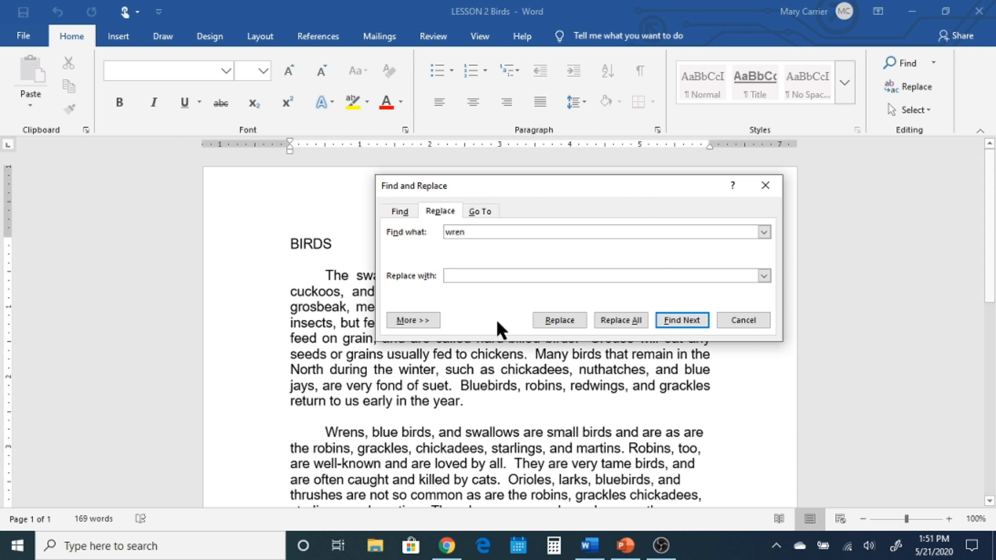
pyautogui.click(470, 275)
pyautogui.write('warbler')
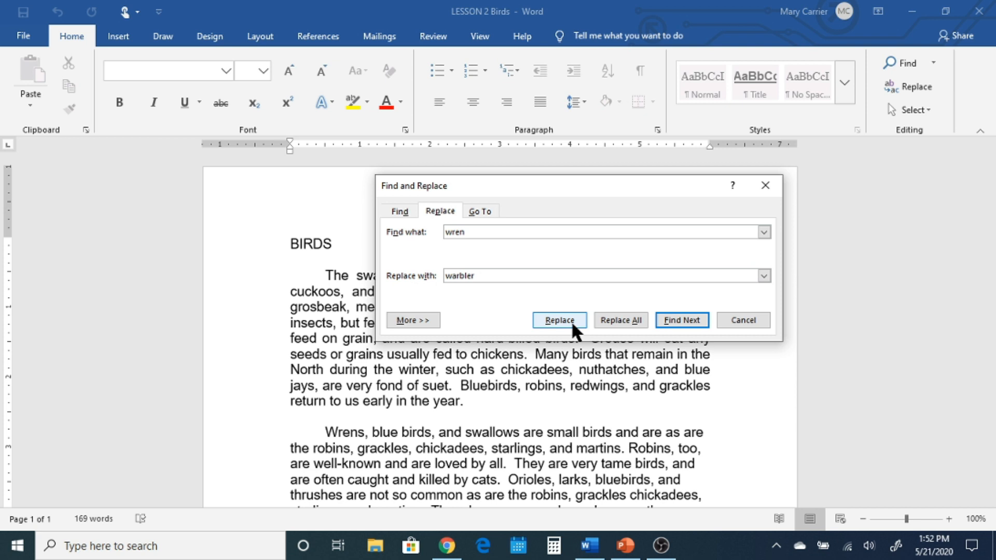
pyautogui.click(621, 319)
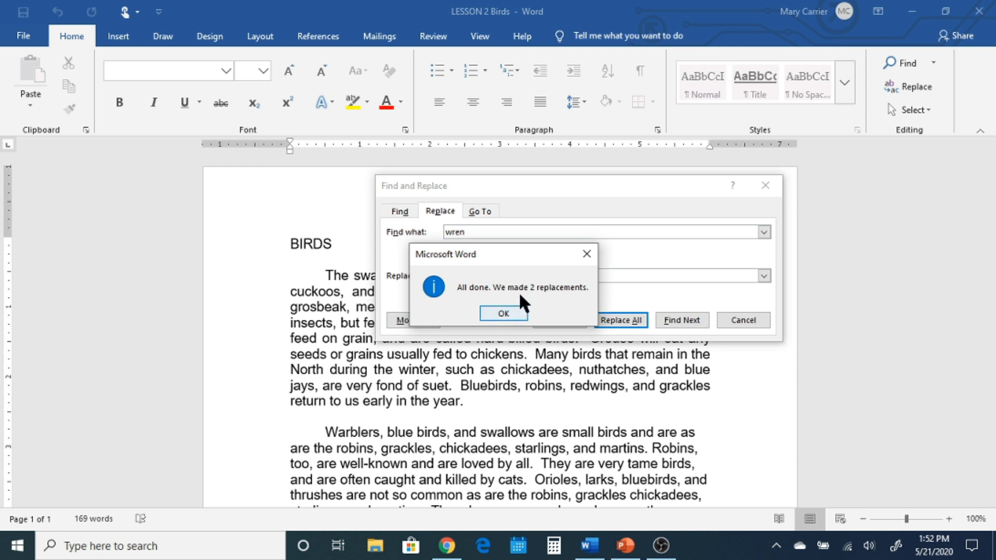
pyautogui.click(502, 312)
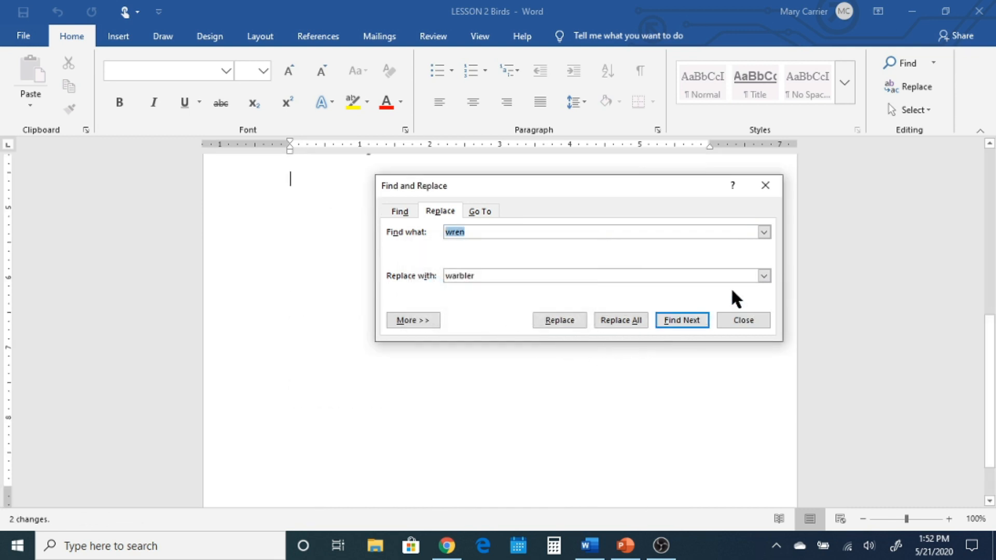
pyautogui.click(766, 187)
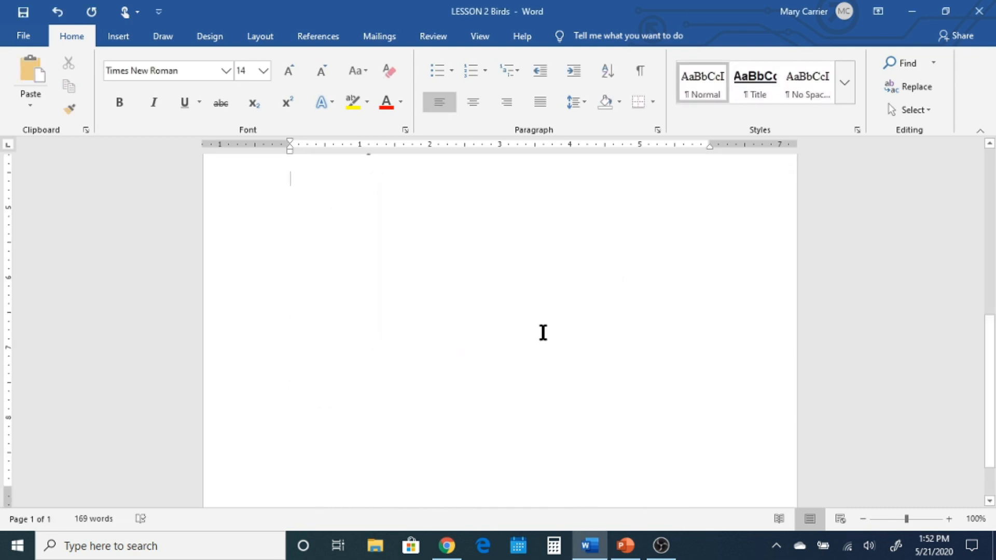
pyautogui.scroll(3, 549, 335)
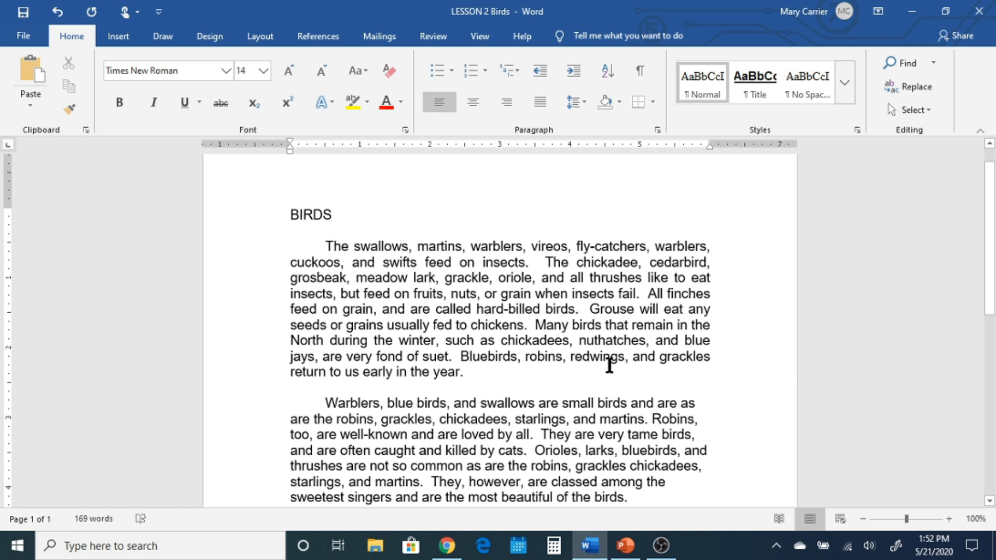
pyautogui.scroll(-1, 608, 363)
pyautogui.scroll(-2, 608, 365)
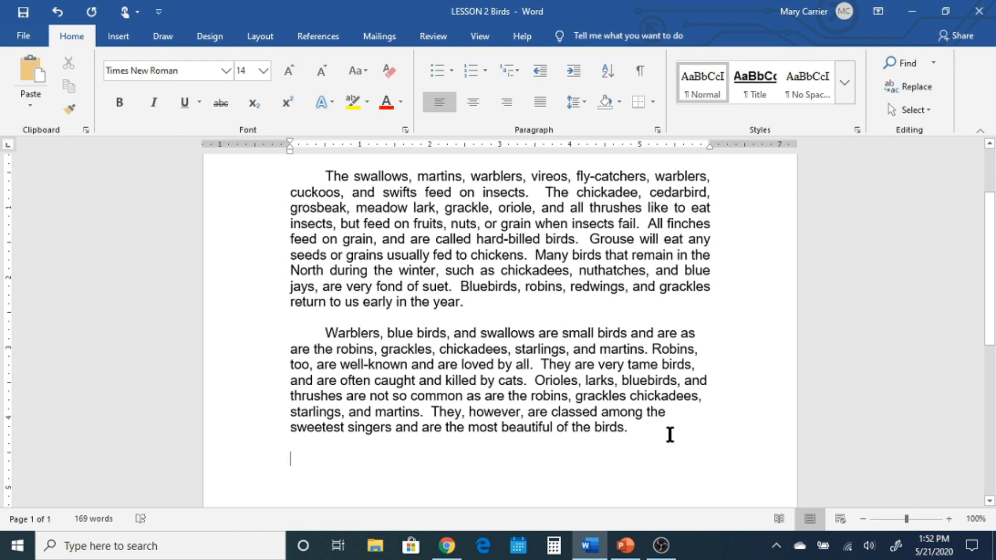
# - Try selecting the second paragraph by sweeping across its text, clearing the selection each time
pyautogui.scroll(1, 656, 425)
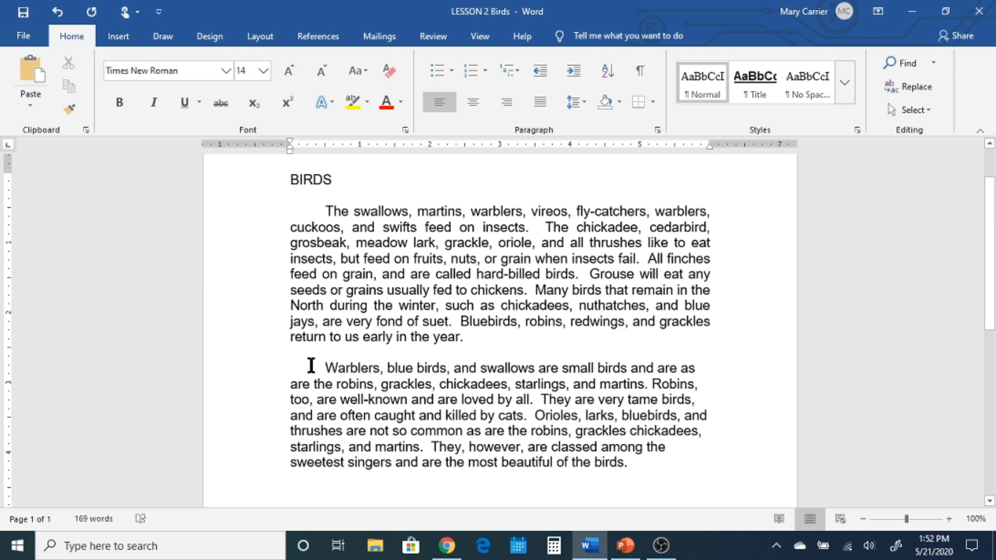
pyautogui.moveTo(313, 366); pyautogui.dragTo(688, 475)
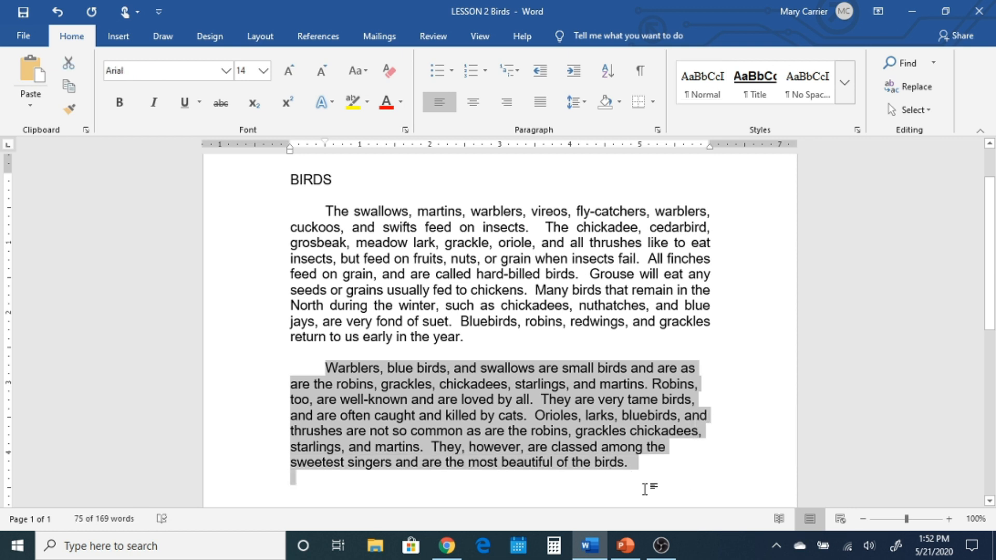
pyautogui.click(682, 474)
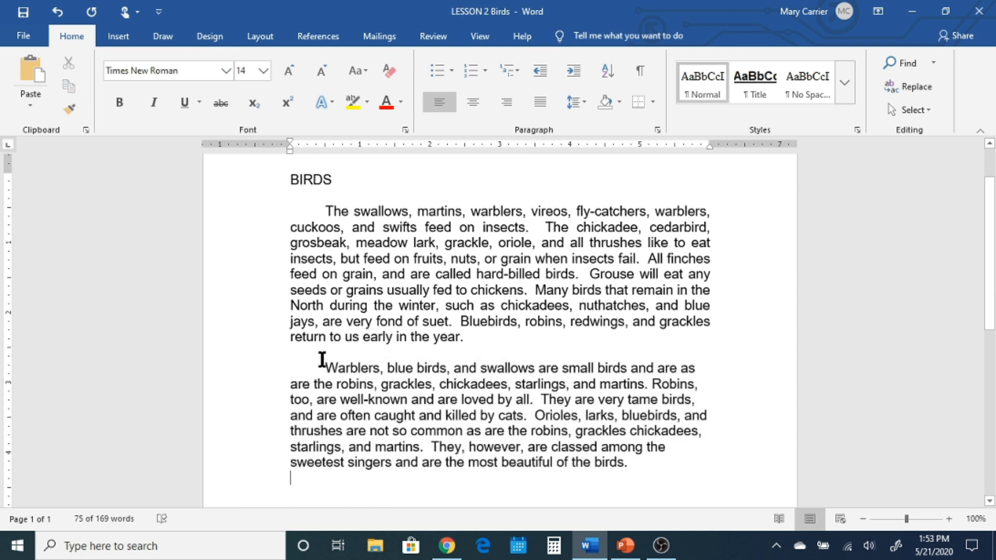
pyautogui.moveTo(332, 369); pyautogui.dragTo(689, 460)
pyautogui.click(690, 460)
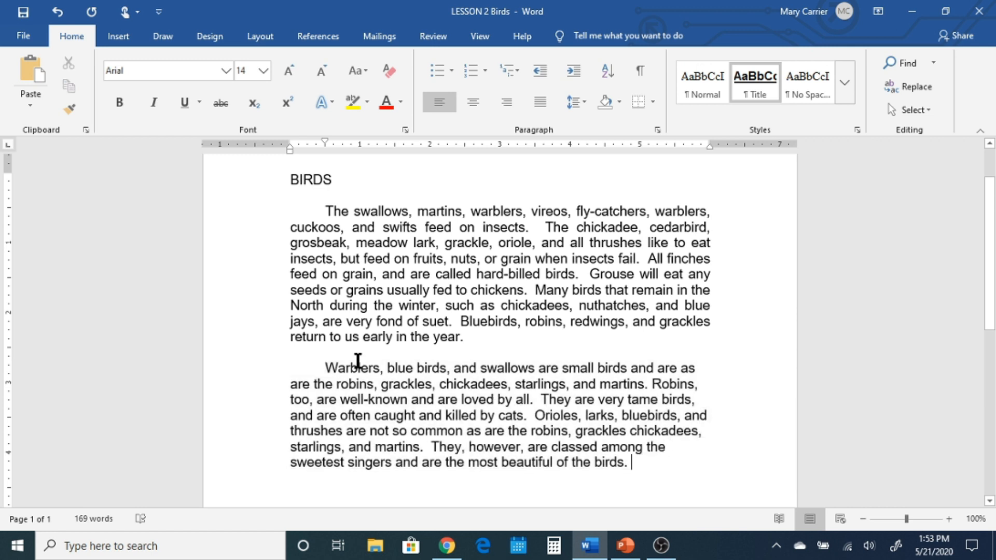
pyautogui.moveTo(319, 368); pyautogui.dragTo(418, 473)
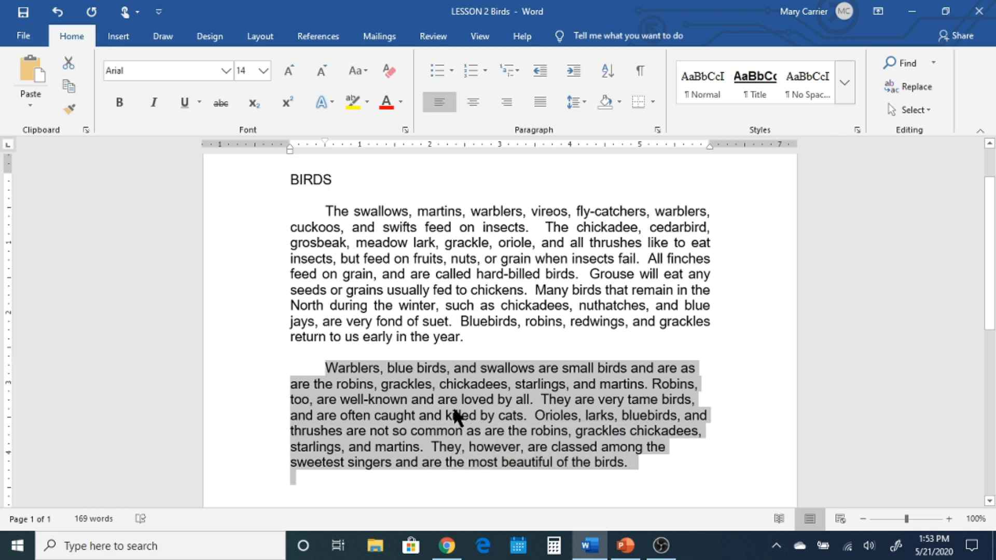
pyautogui.click(415, 487)
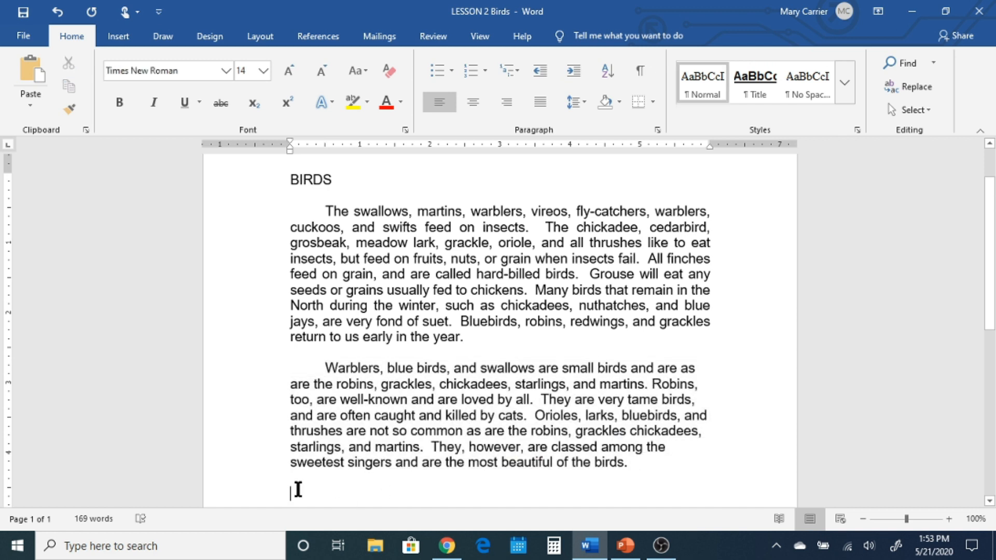
# - Try selecting the second paragraph line by line from the page margin and clear the selection
pyautogui.click(224, 373)
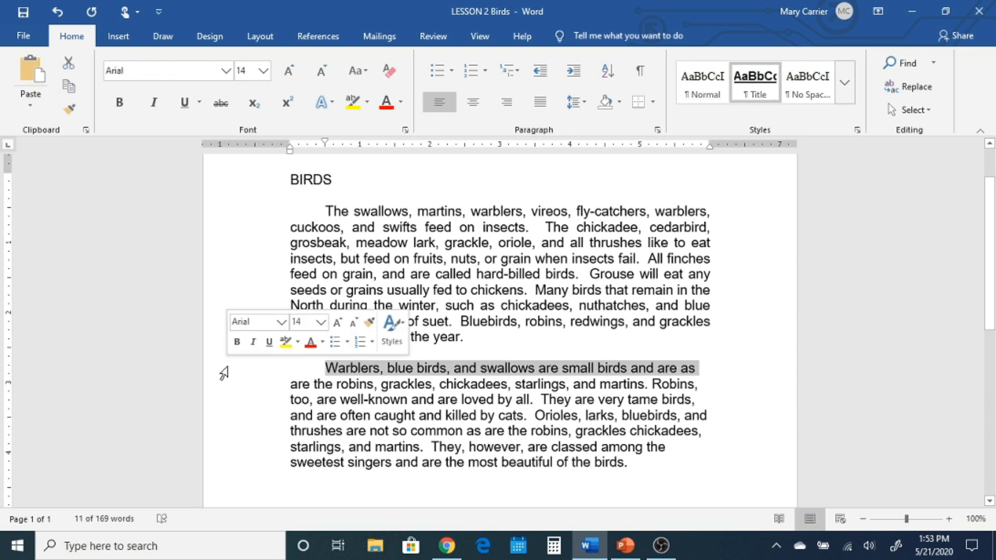
pyautogui.moveTo(223, 373); pyautogui.dragTo(234, 485)
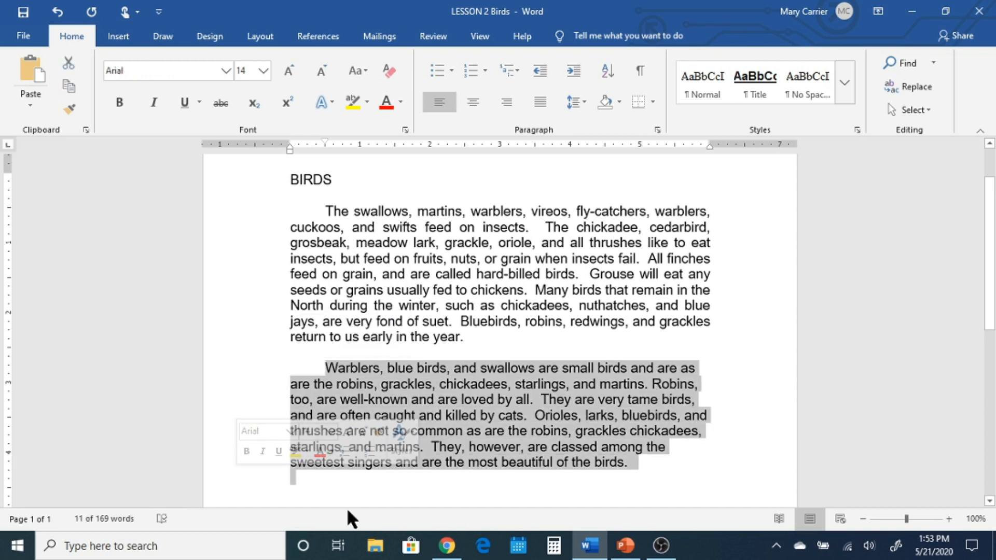
pyautogui.click(496, 498)
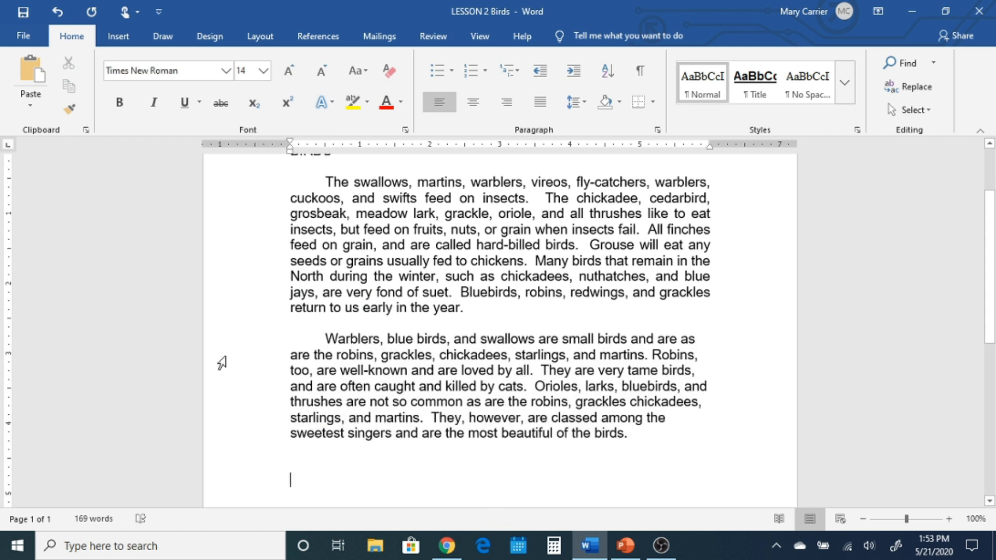
# - Select the whole second paragraph, beginning "Warblers, blue birds", and cut it from the document
pyautogui.doubleClick(220, 360)
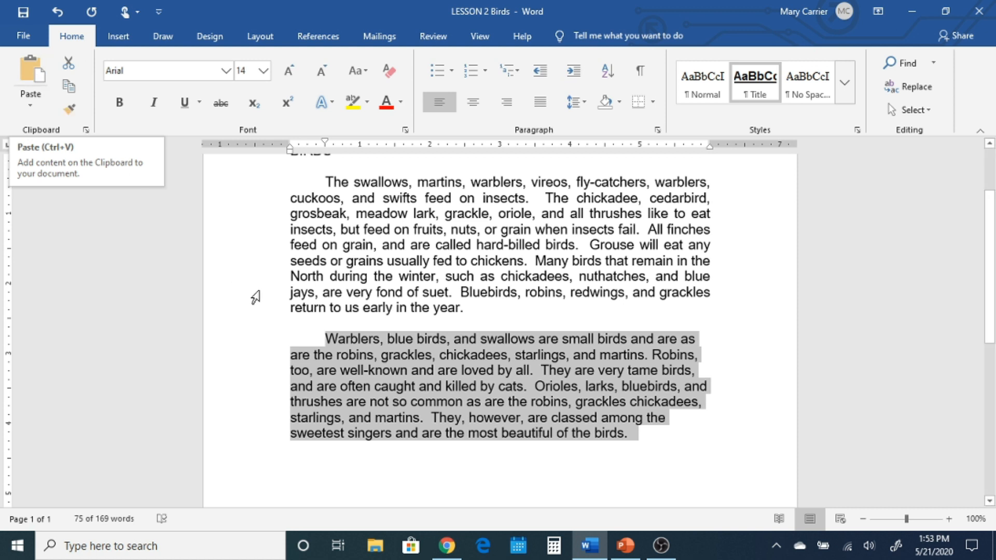
pyautogui.rightClick(477, 360)
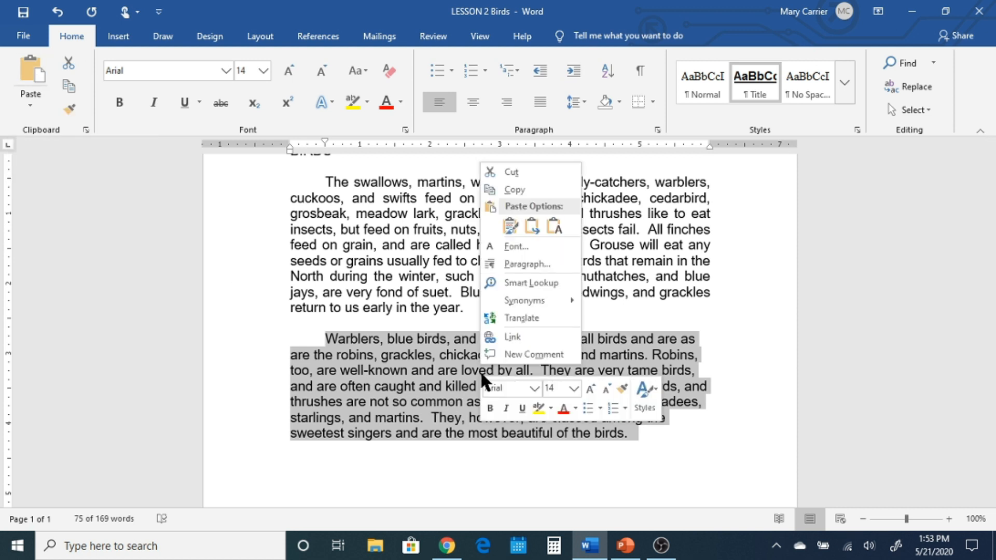
pyautogui.click(513, 169)
# - Paste the cut paragraph before "The swallows, martins" with Keep Source Formatting and add a blank line between the two paragraphs
pyautogui.scroll(2, 418, 355)
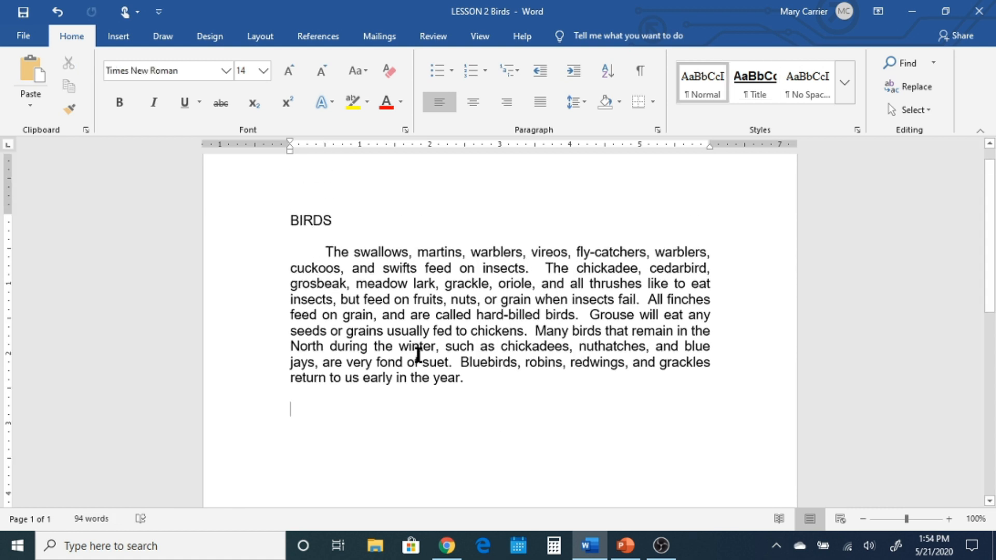
pyautogui.click(327, 252)
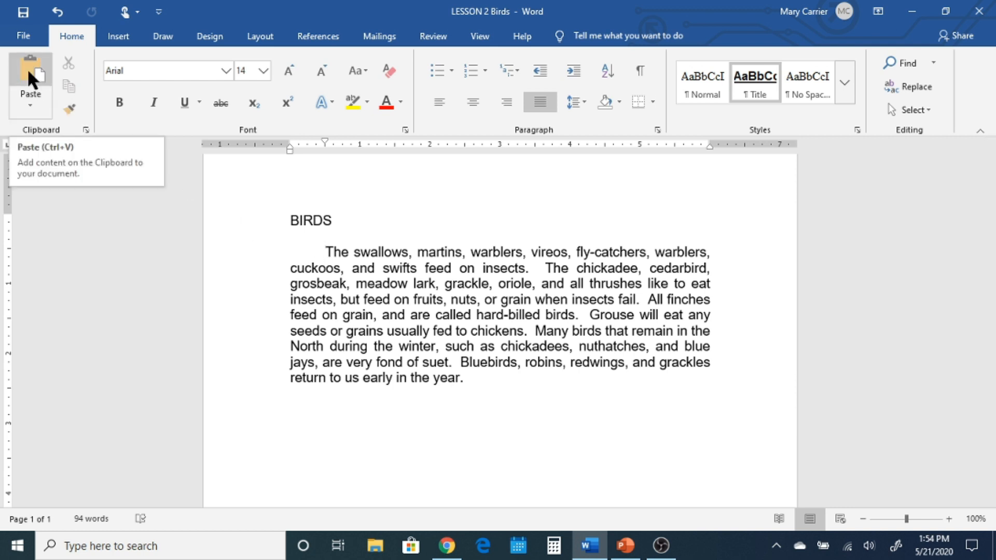
pyautogui.rightClick(325, 251)
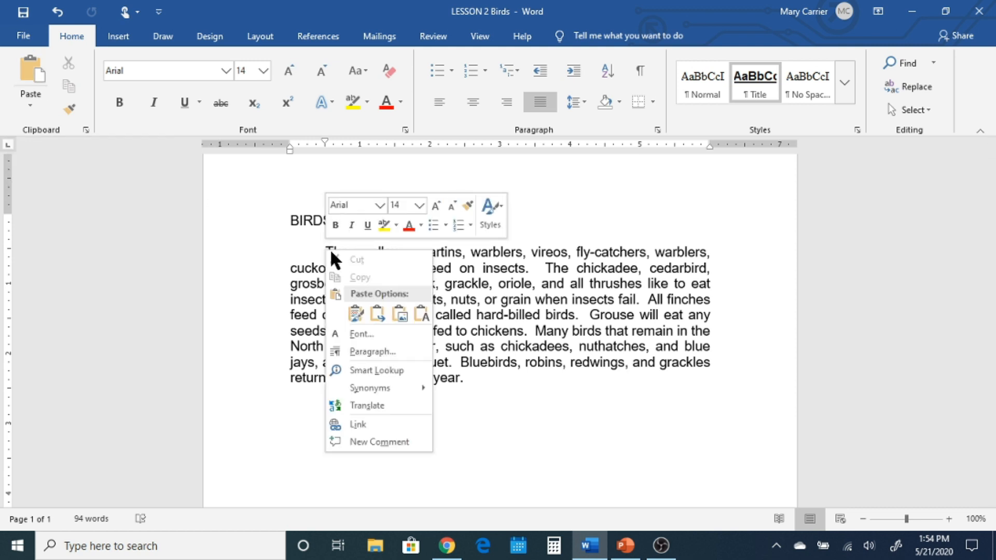
pyautogui.click(358, 312)
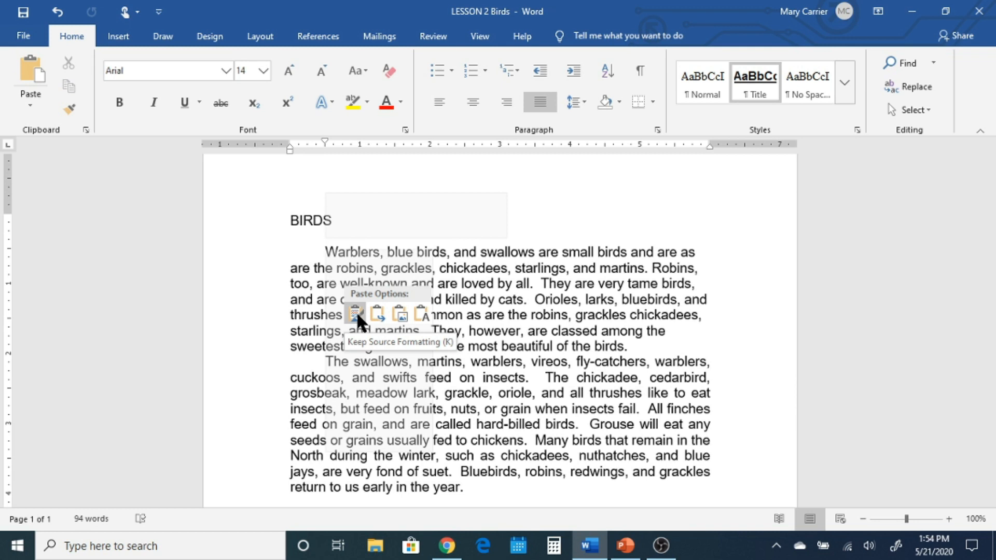
pyautogui.click(355, 311)
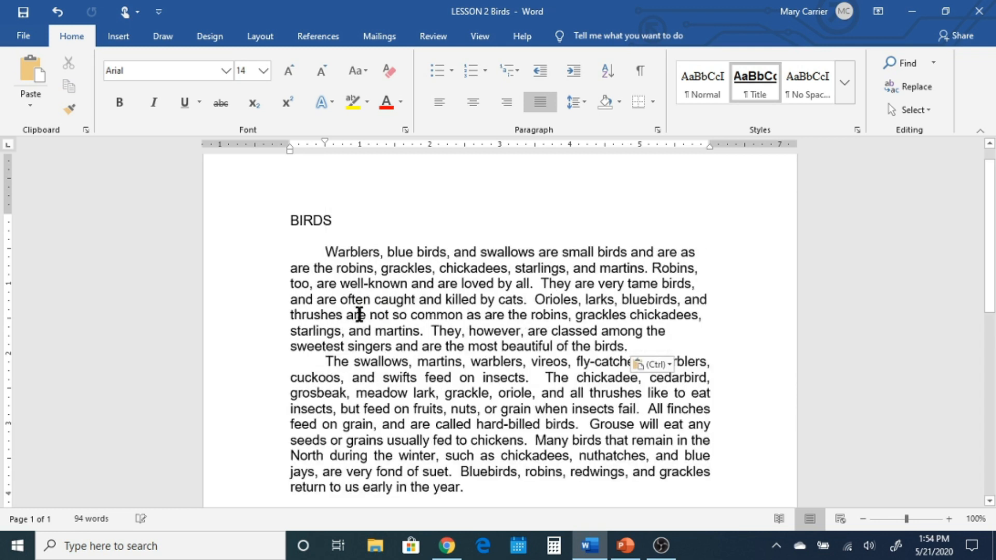
pyautogui.click(654, 346)
pyautogui.press('Return')
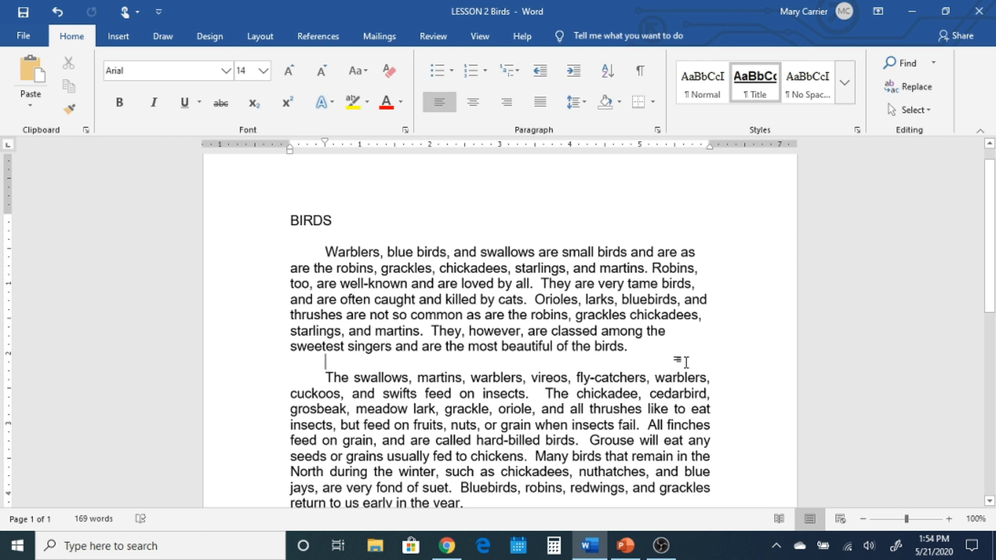
# - Try selecting all text from the BIRDS title downward along the page margin and clear the selection
pyautogui.scroll(-1, 594, 415)
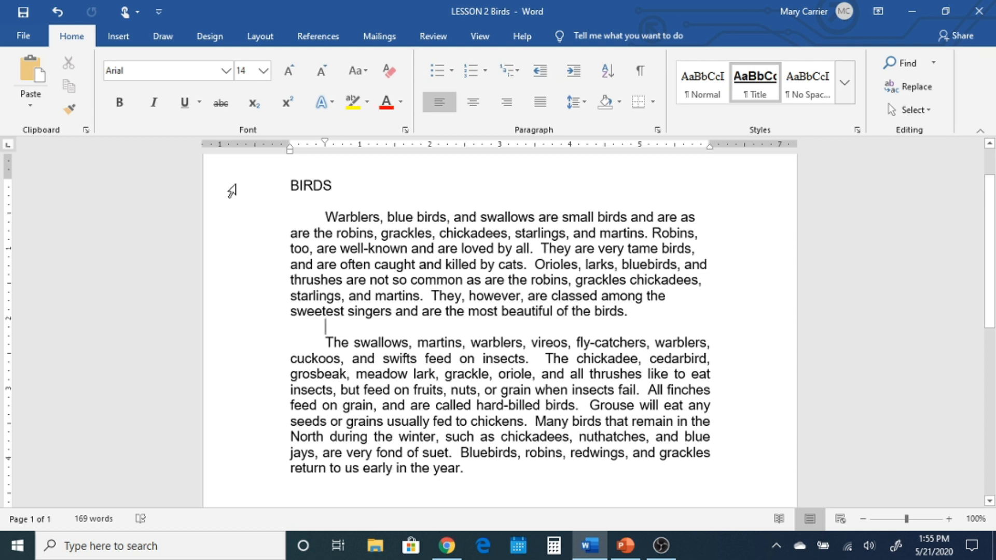
pyautogui.moveTo(232, 189); pyautogui.dragTo(281, 460)
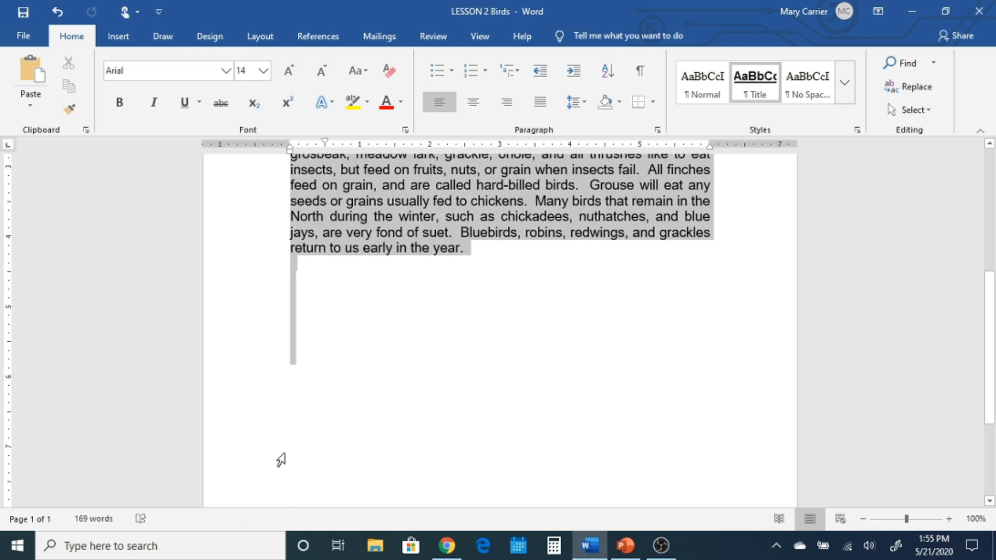
pyautogui.scroll(5, 413, 378)
pyautogui.click(487, 410)
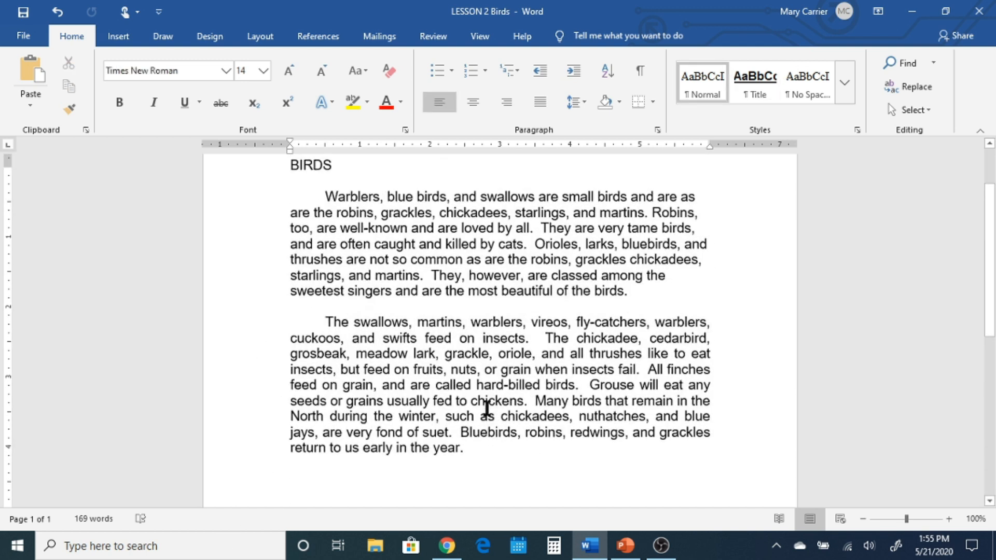
# - Select the entire document at once, including the title and both paragraphs
pyautogui.scroll(2, 466, 402)
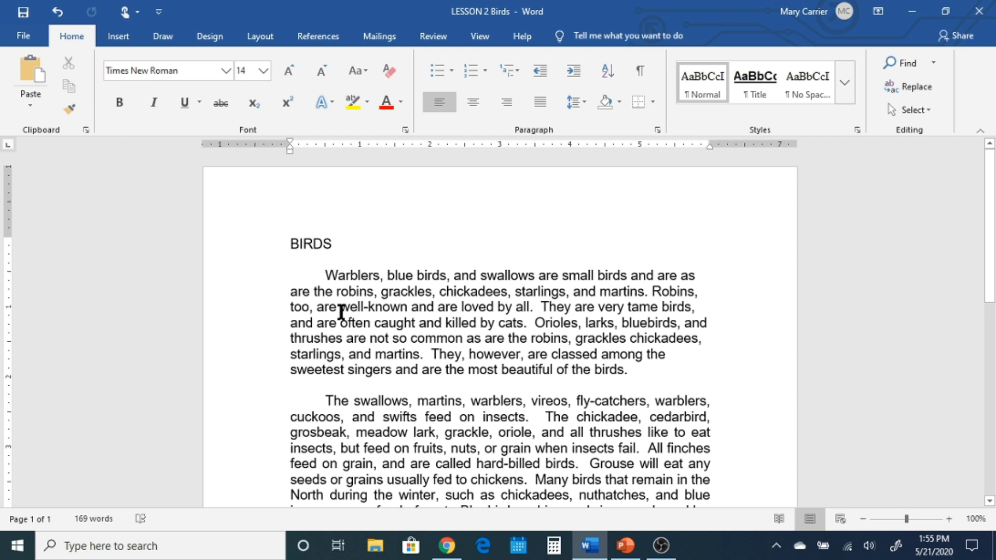
pyautogui.hotkey('ctrl', 'a')
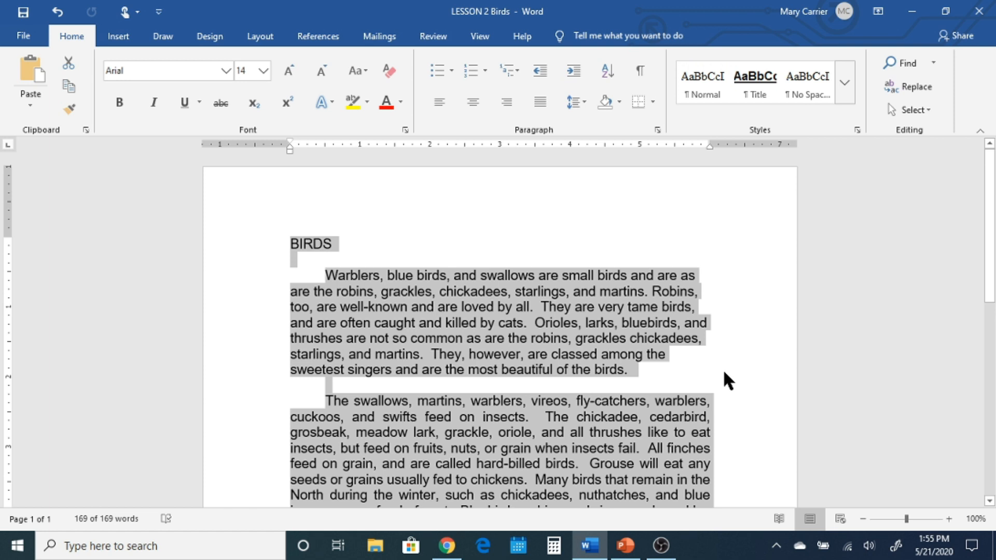
# - Copy the entire selected Birds text and create a new blank document
pyautogui.rightClick(464, 325)
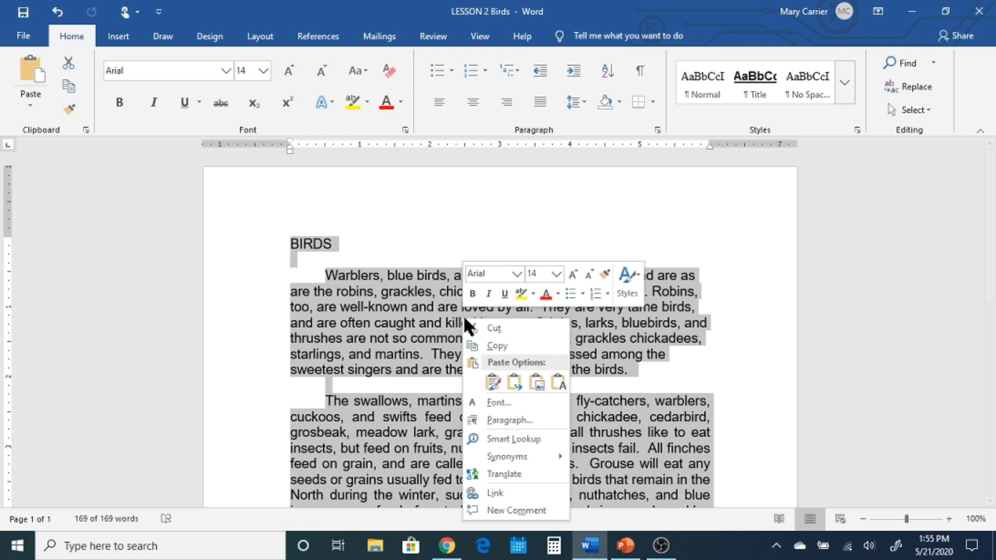
pyautogui.click(513, 343)
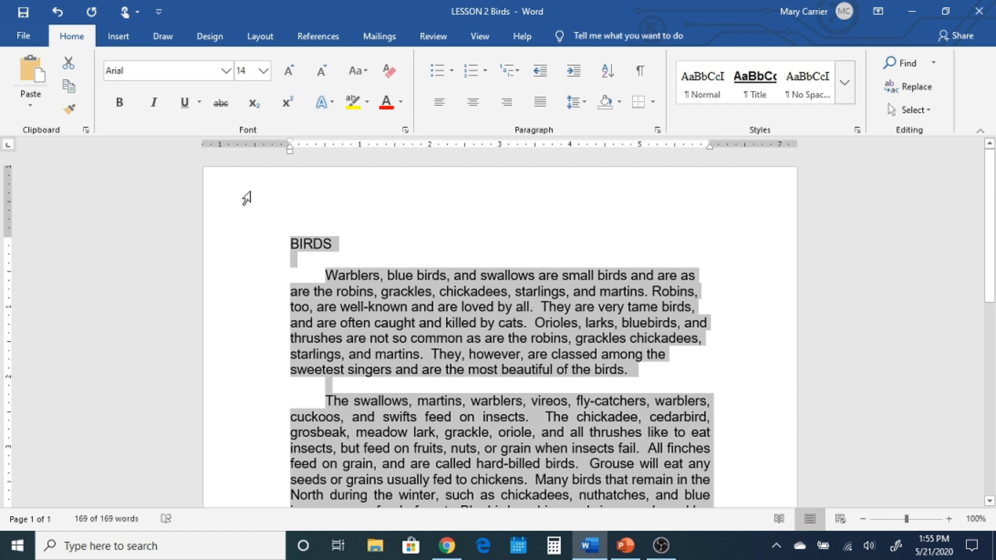
pyautogui.click(23, 37)
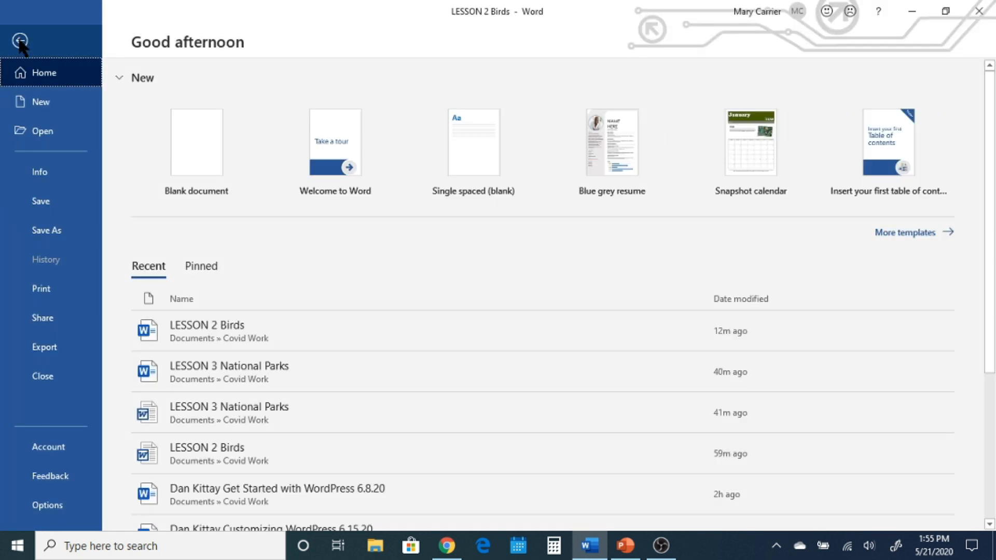
pyautogui.click(34, 99)
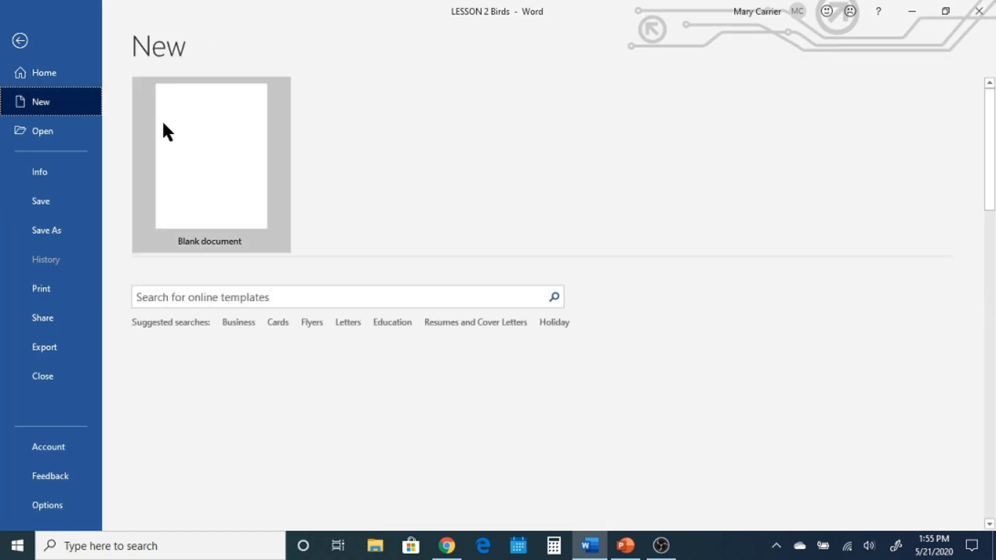
pyautogui.click(205, 154)
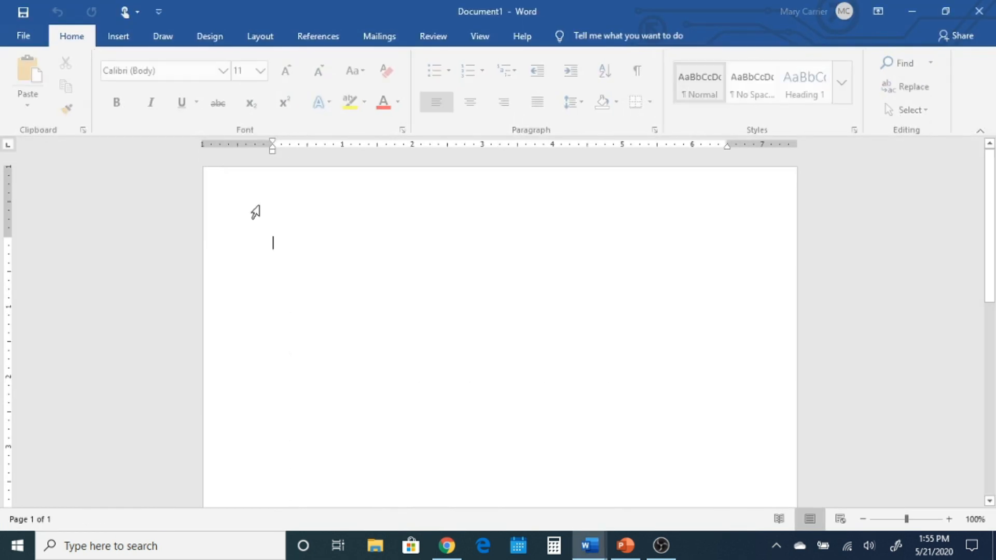
# - Paste the copied Birds text into the blank document with Keep Source Formatting
pyautogui.rightClick(278, 243)
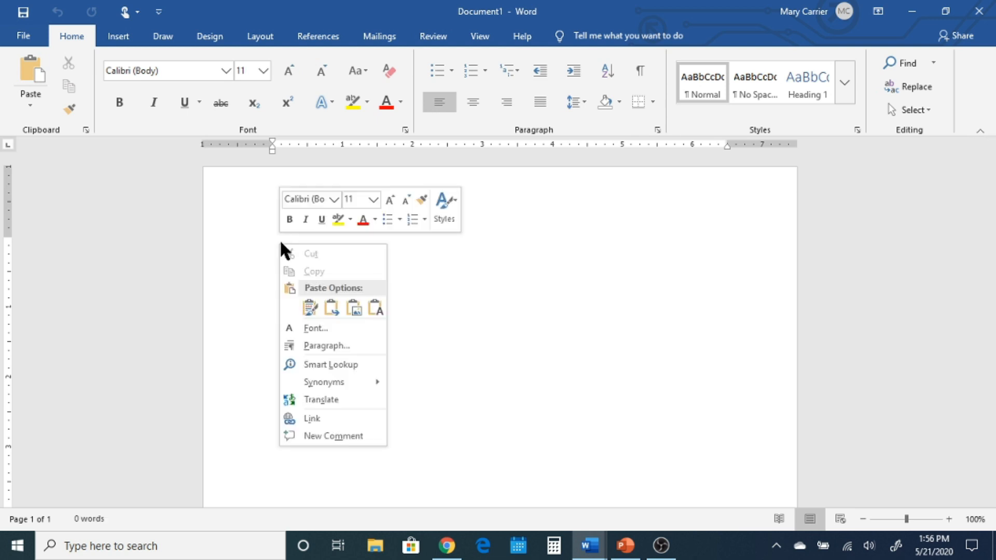
pyautogui.click(309, 307)
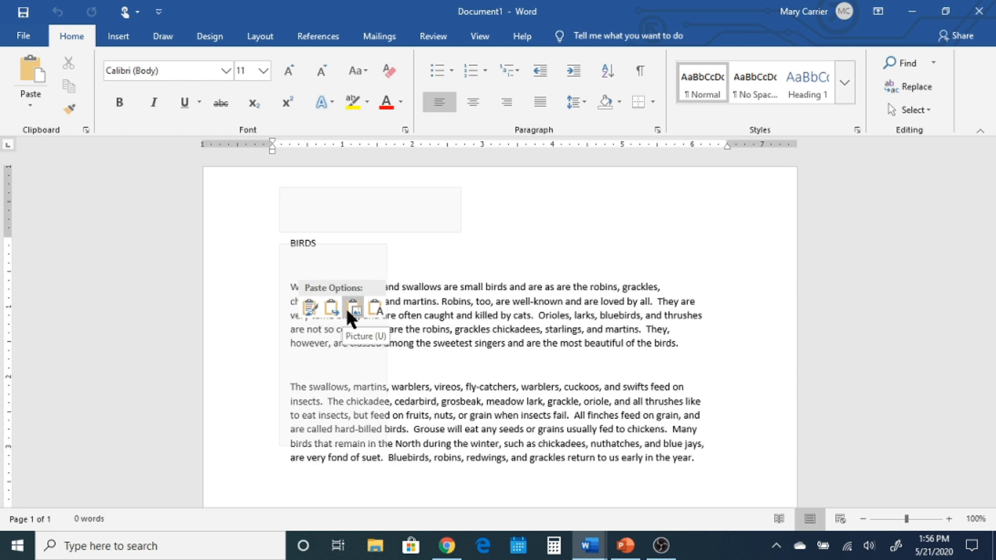
pyautogui.click(311, 307)
pyautogui.scroll(3, 698, 442)
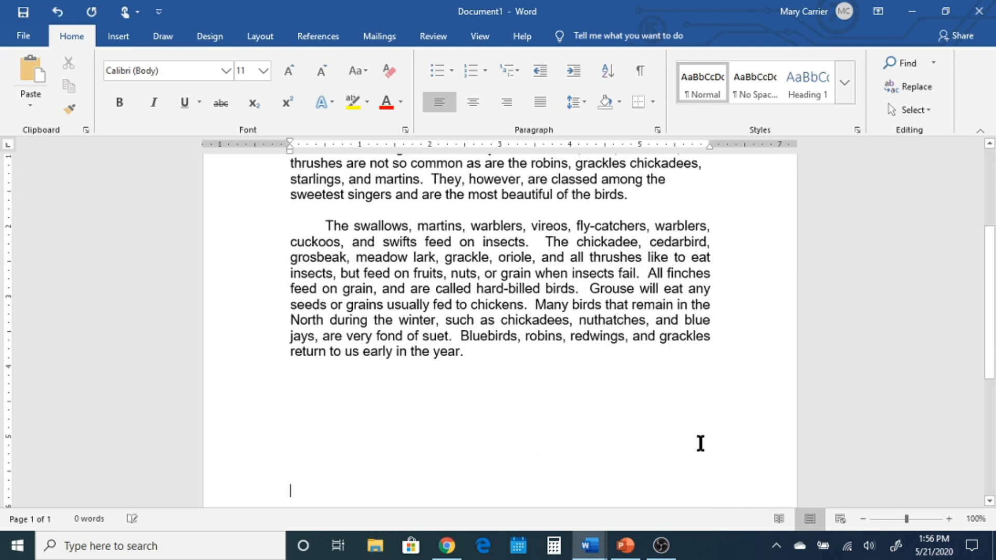
pyautogui.scroll(1, 671, 437)
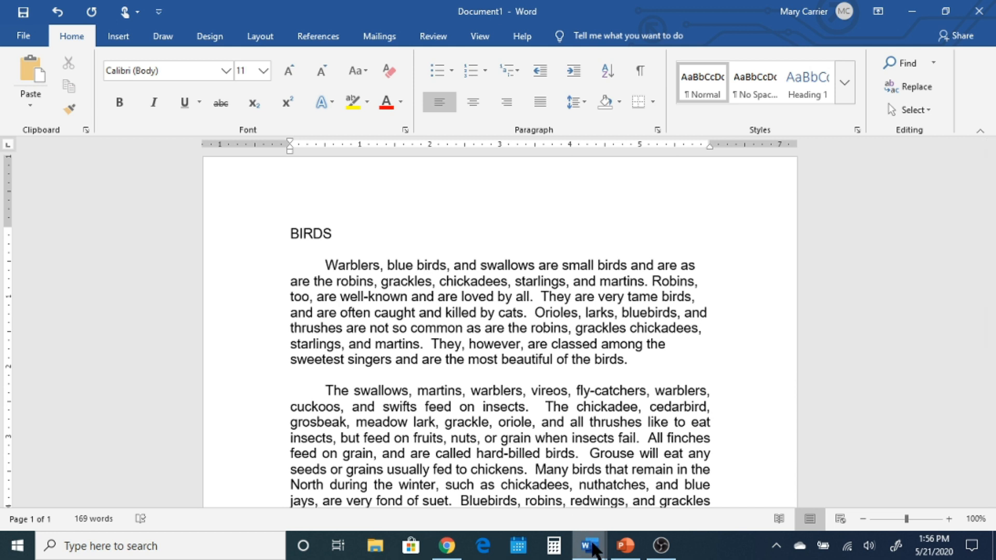
pyautogui.moveTo(585, 555)
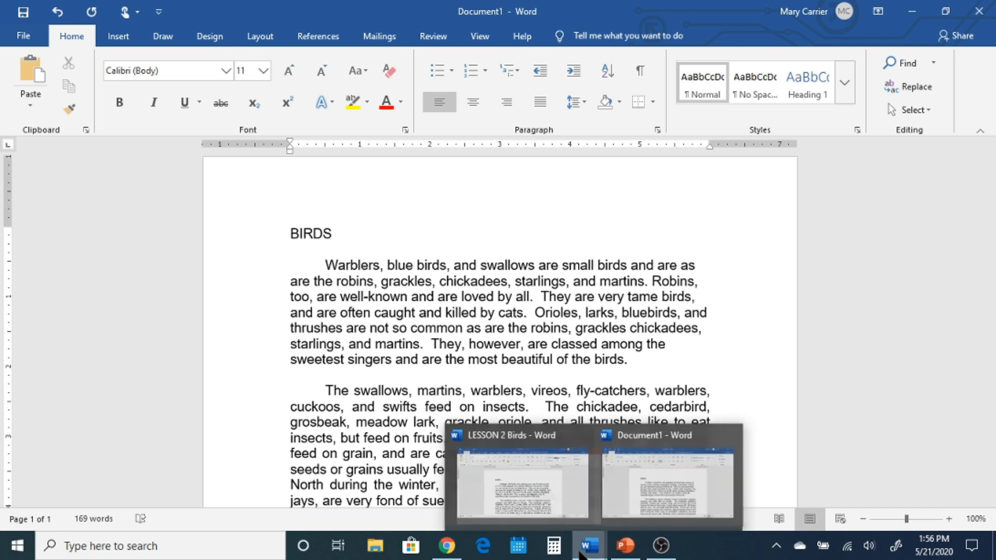
pyautogui.moveTo(581, 519)
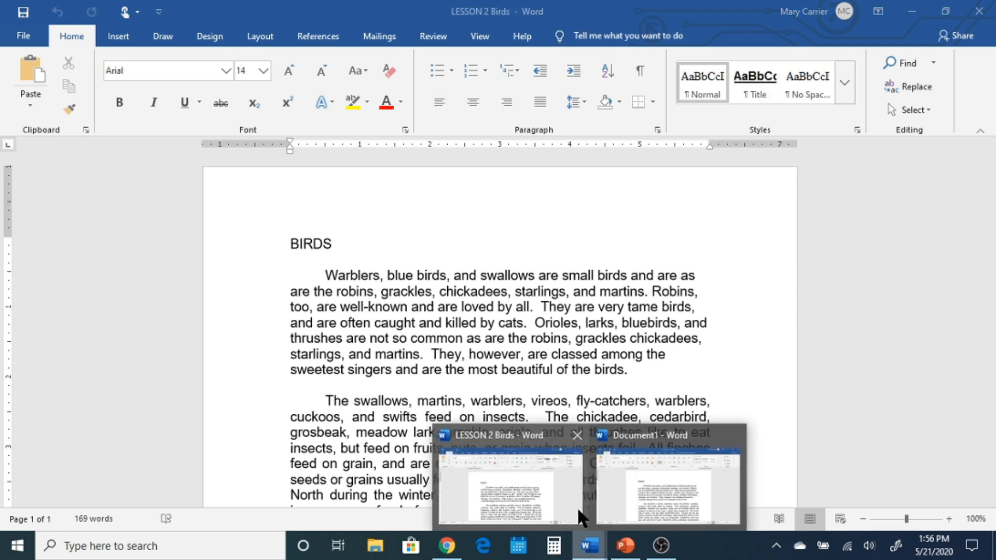
pyautogui.moveTo(626, 522)
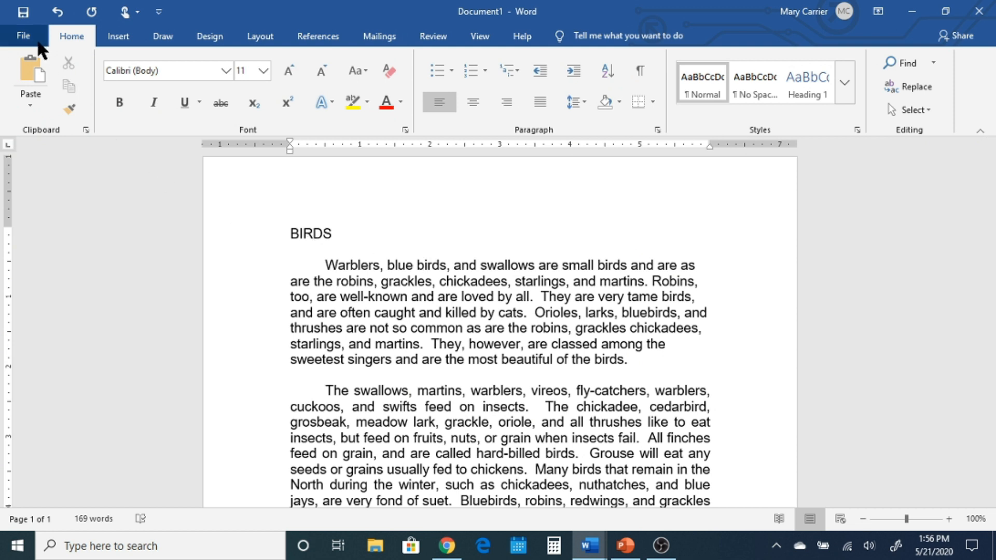
# - Start saving the new document to the Documents folder on This PC, with the file name "BIRDS in NY"
pyautogui.click(21, 34)
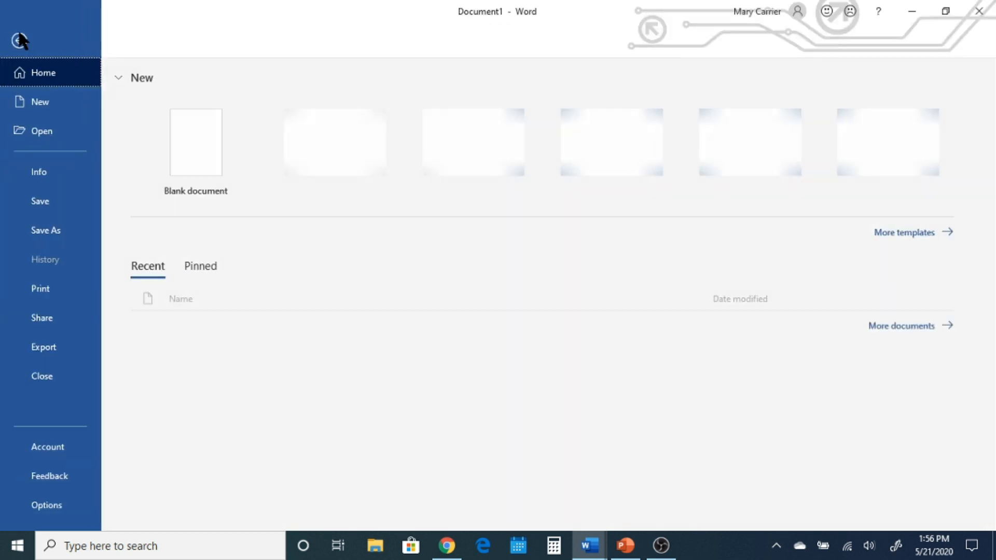
pyautogui.click(63, 231)
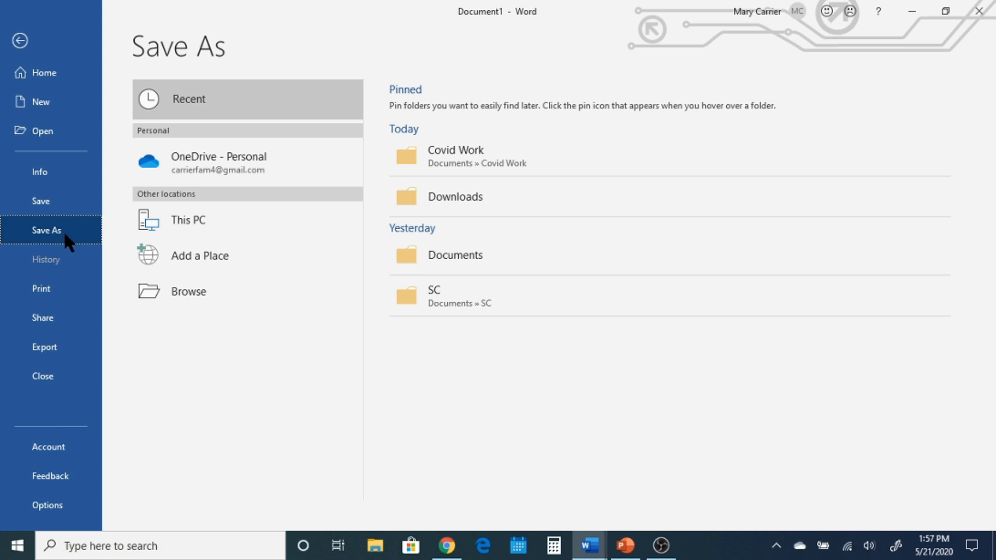
pyautogui.click(247, 220)
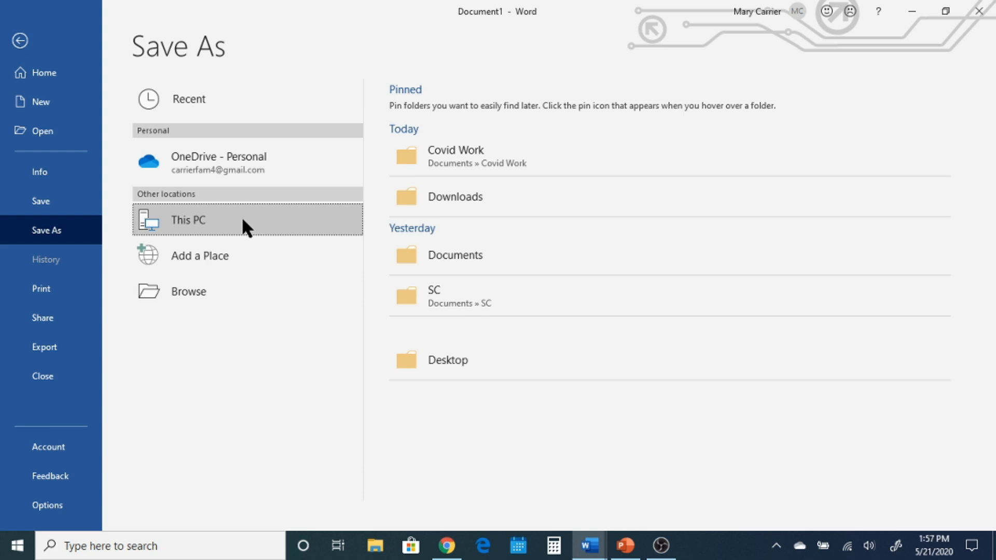
pyautogui.click(407, 253)
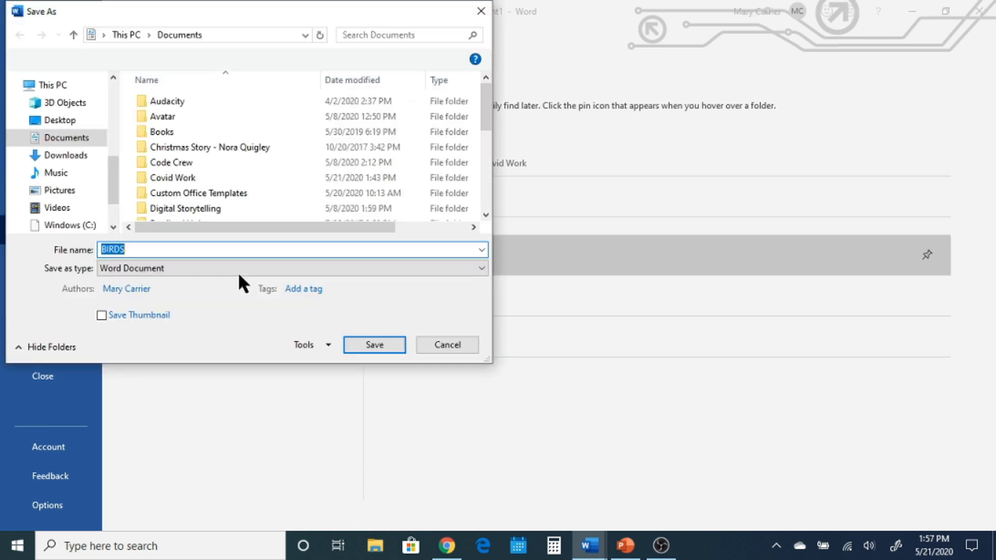
pyautogui.click(140, 249)
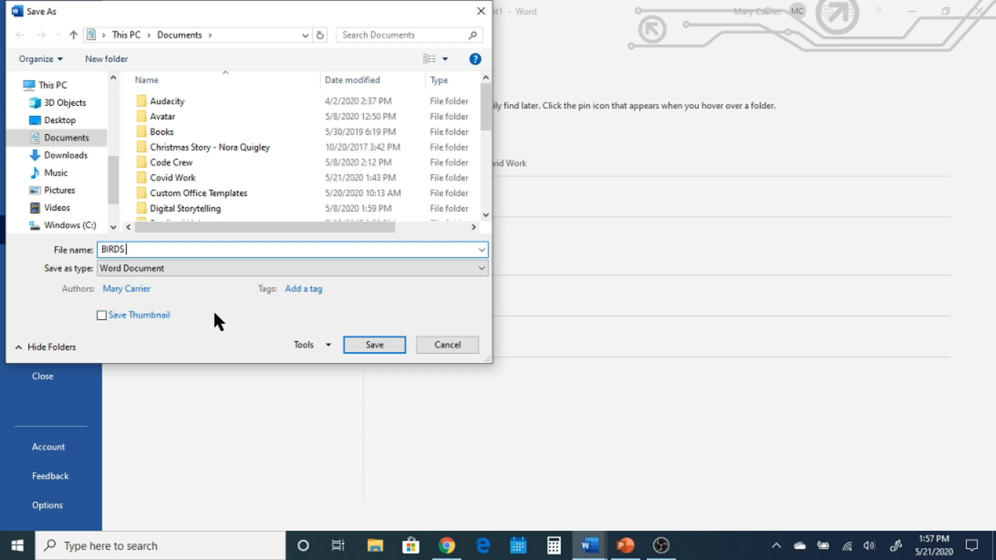
pyautogui.write('in NY')
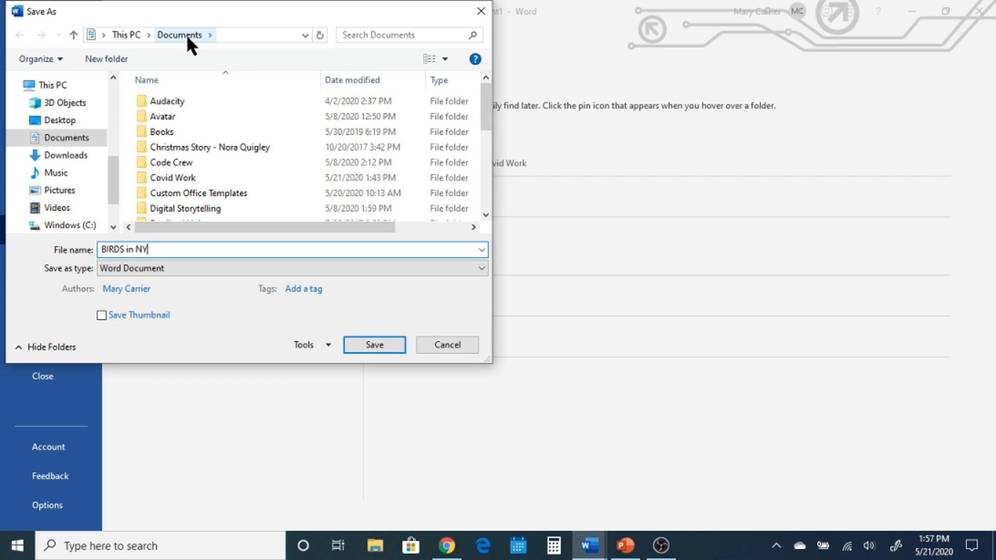
# - Create a new folder named "Class" inside Documents and save the document in it
pyautogui.click(102, 58)
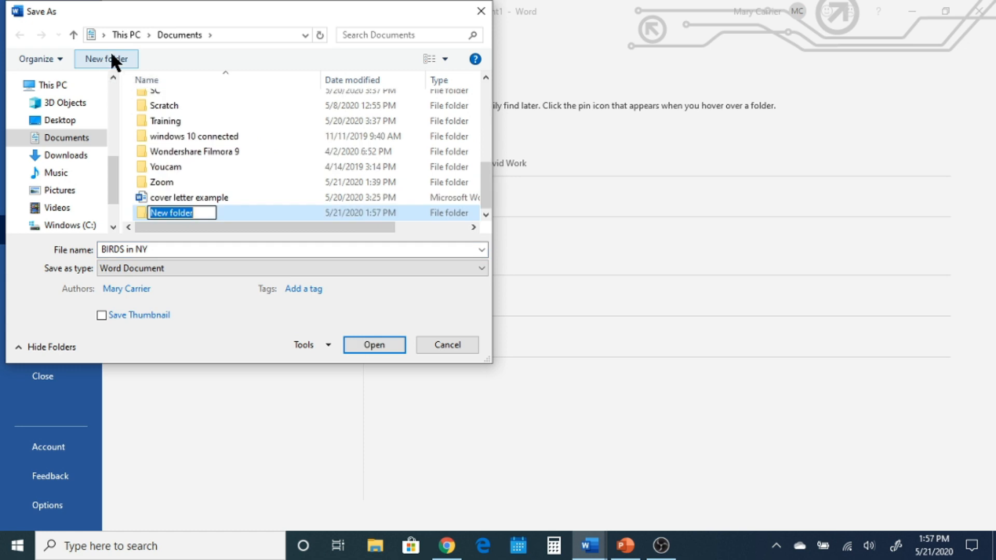
pyautogui.write('Claa')
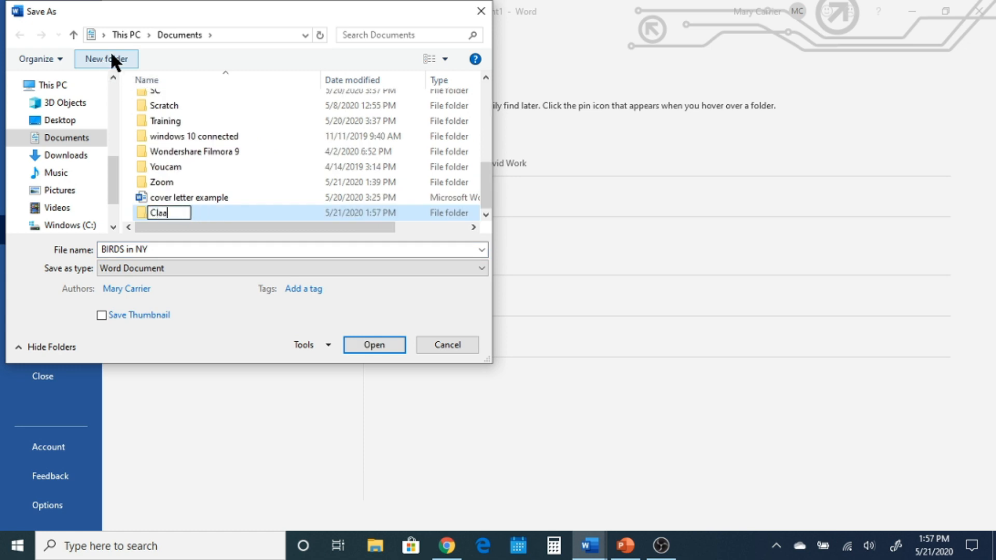
pyautogui.press('BackSpace')
pyautogui.write('ss')
pyautogui.press('Return')
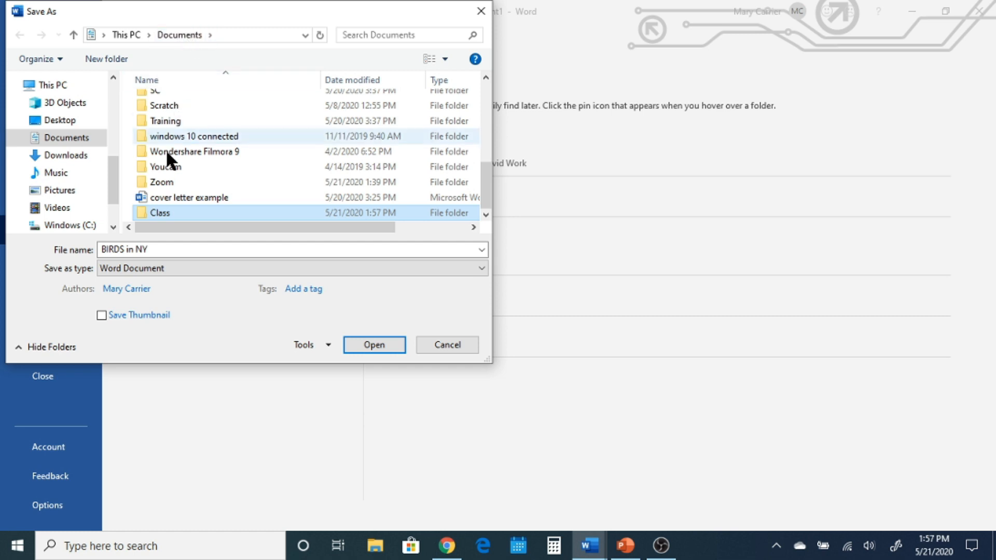
pyautogui.doubleClick(161, 210)
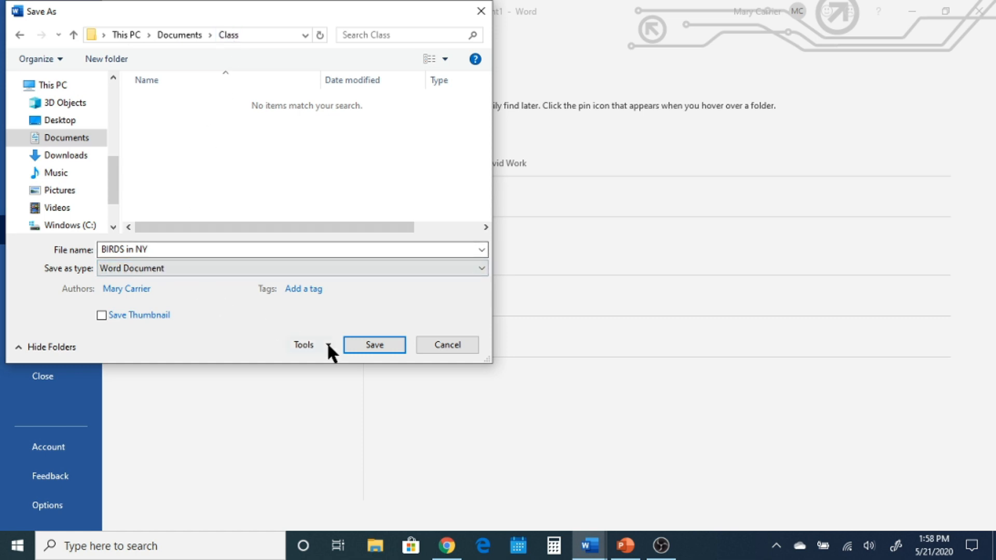
pyautogui.click(363, 343)
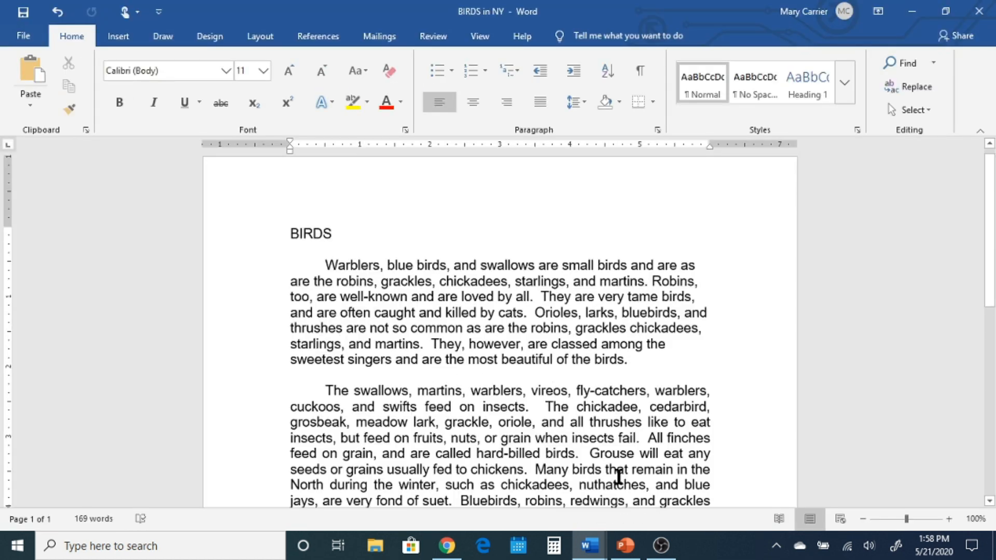
# - Open the recent Word document "LESSON 3 National Parks" from the Covid Work folder
pyautogui.moveTo(596, 555)
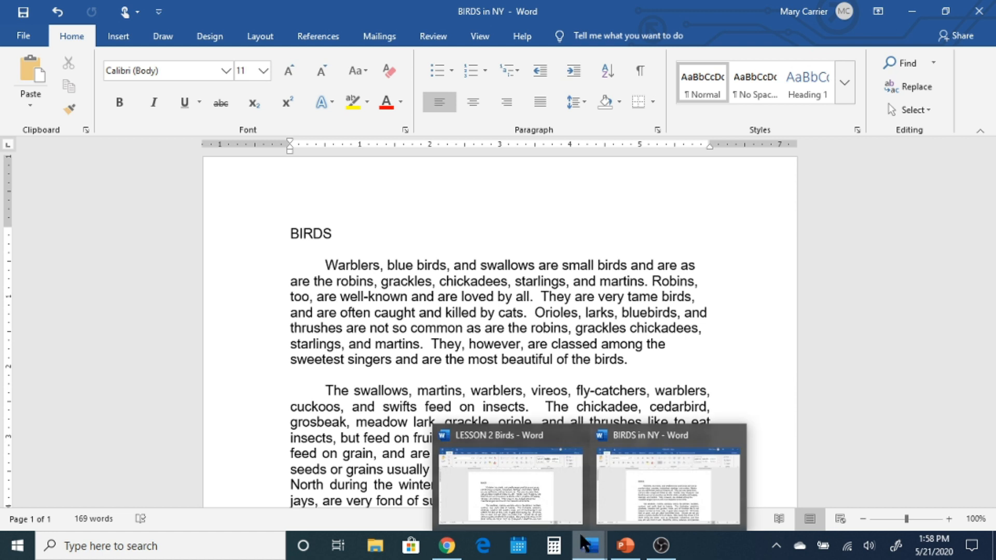
pyautogui.moveTo(551, 494)
pyautogui.click(34, 37)
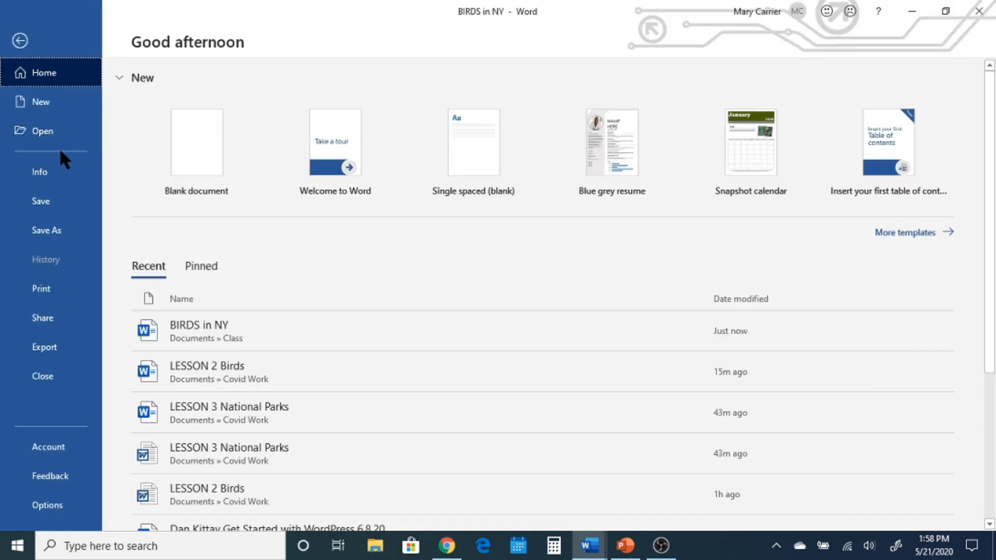
pyautogui.click(225, 407)
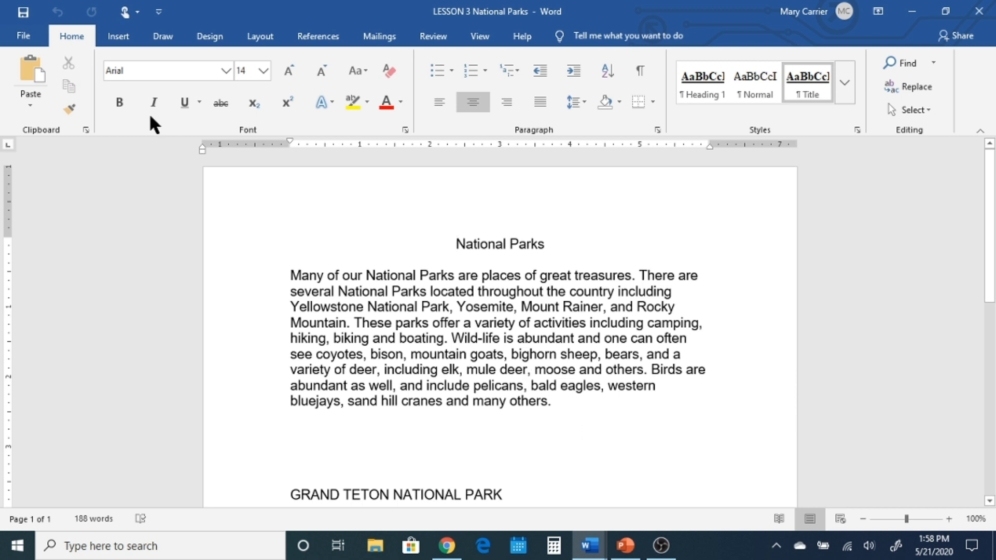
# - Start inserting an online picture and search for "bear"
pyautogui.click(127, 42)
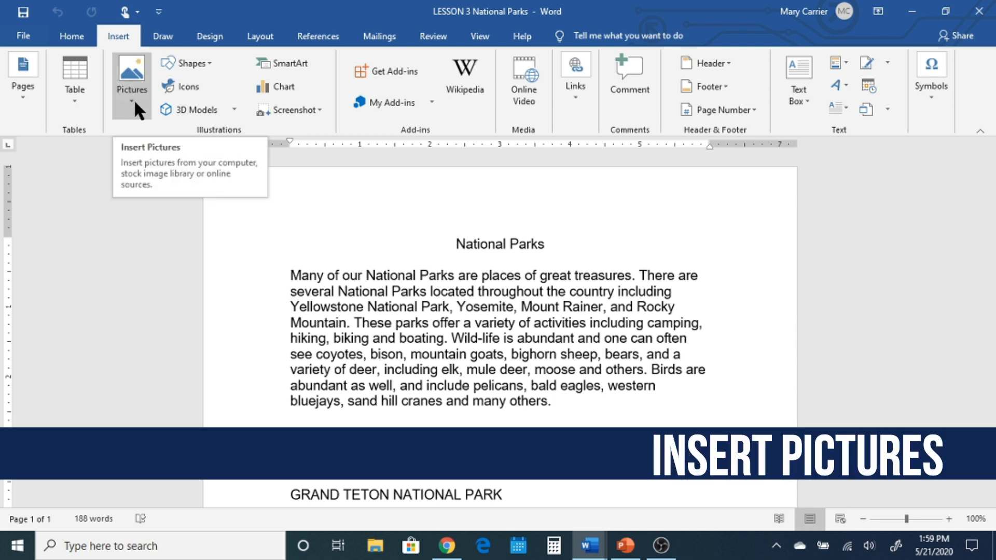
pyautogui.click(134, 100)
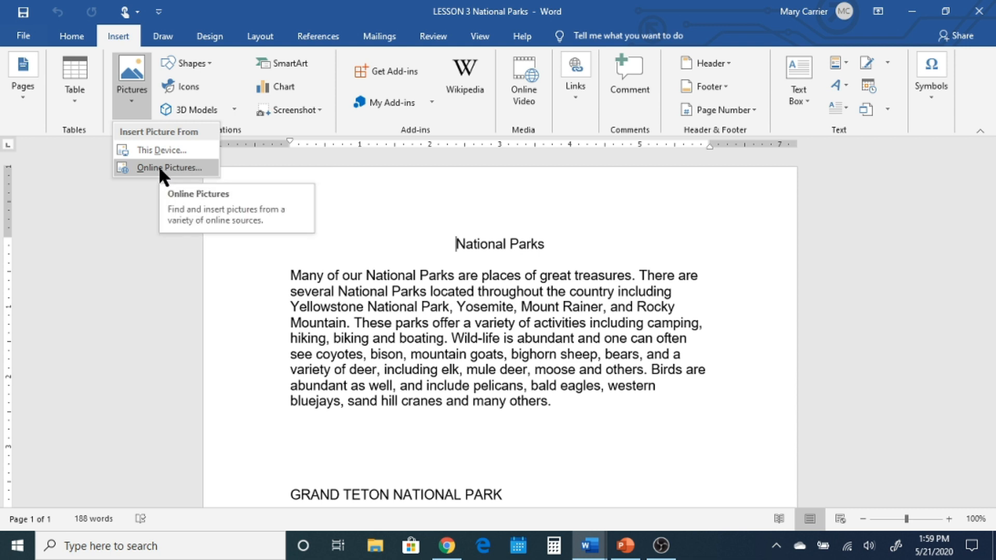
pyautogui.click(160, 167)
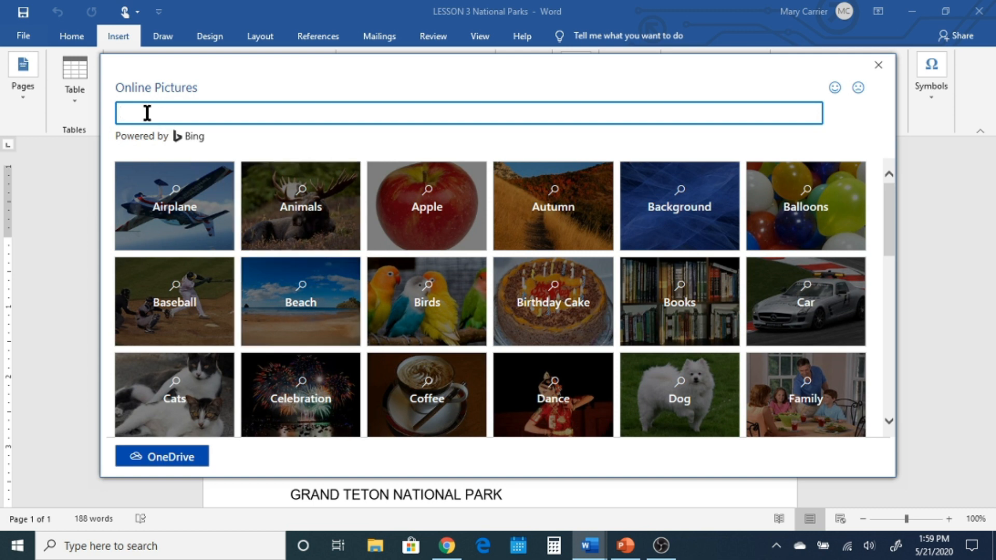
pyautogui.write('bea')
pyautogui.press('Return')
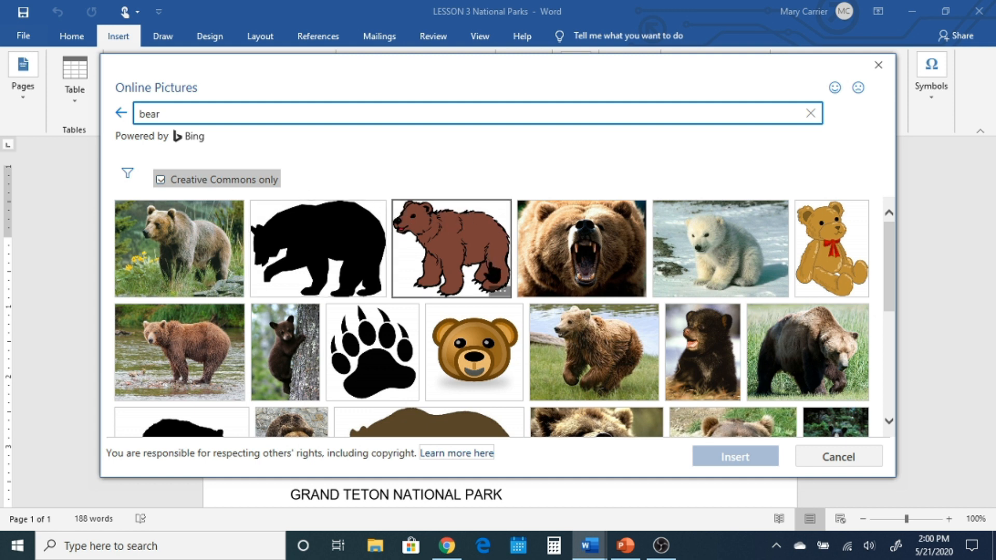
# - Look through the bear search results and insert the photo of the brown bear standing beside yellow flowers
pyautogui.scroll(-2, 494, 275)
pyautogui.scroll(-5, 490, 285)
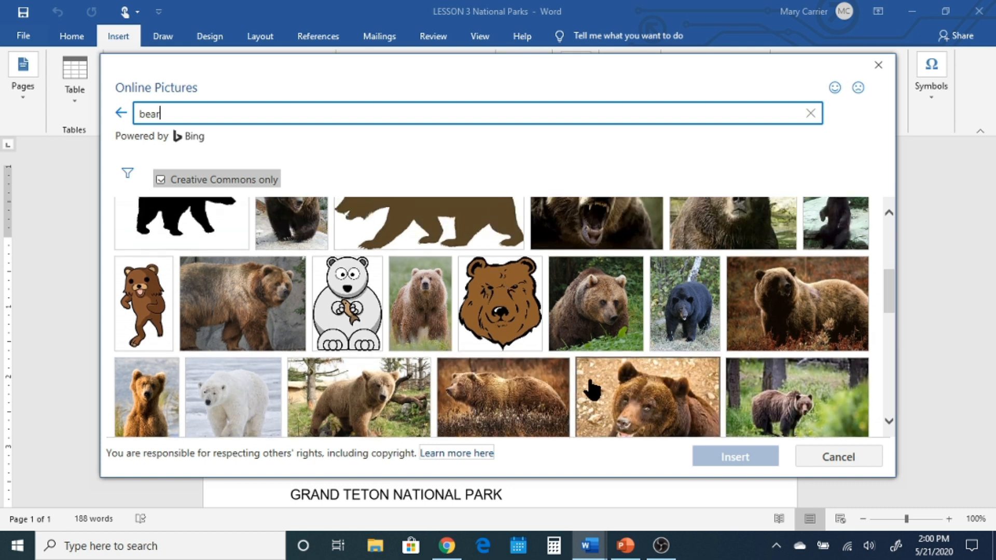
pyautogui.scroll(1, 590, 388)
pyautogui.scroll(1, 587, 383)
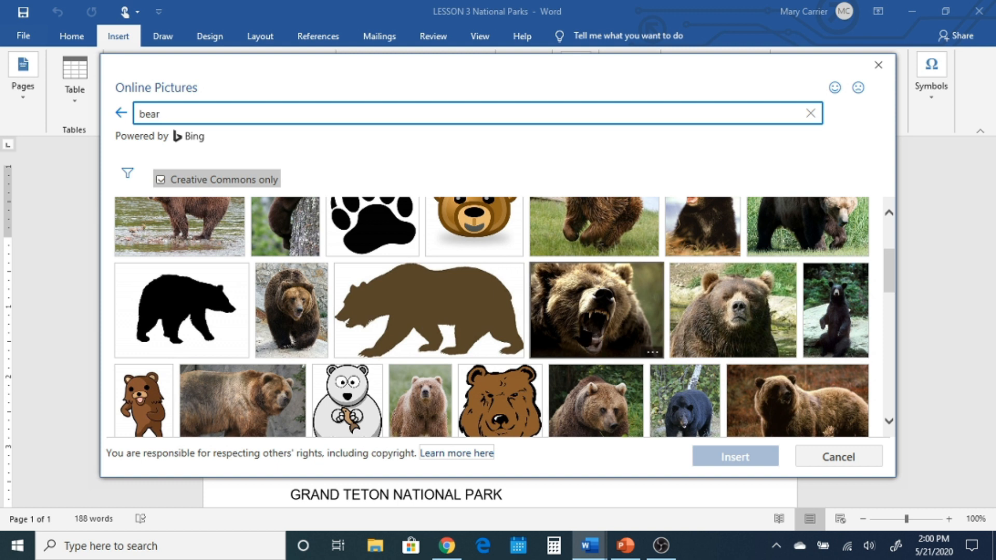
pyautogui.scroll(1, 589, 345)
pyautogui.scroll(1, 592, 346)
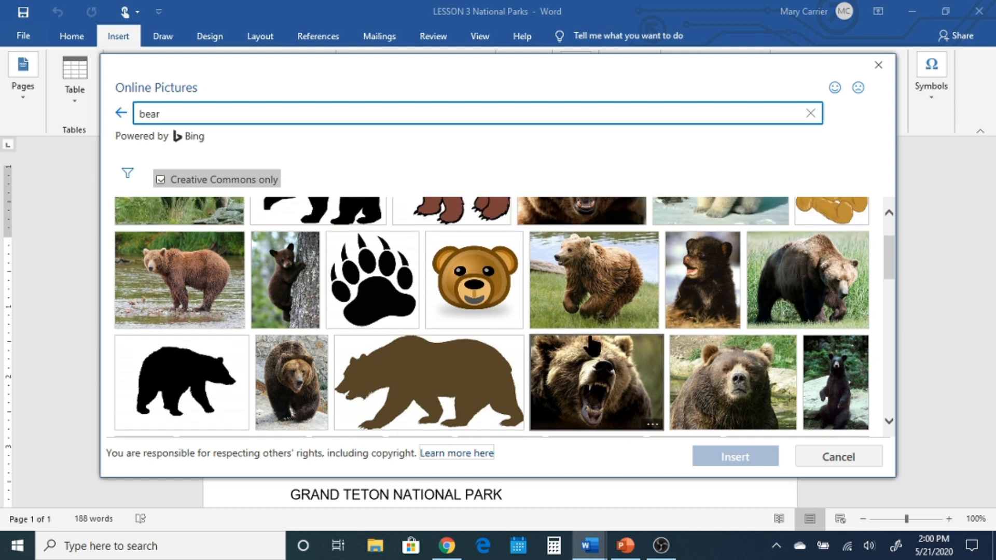
pyautogui.scroll(1, 591, 346)
pyautogui.scroll(1, 588, 343)
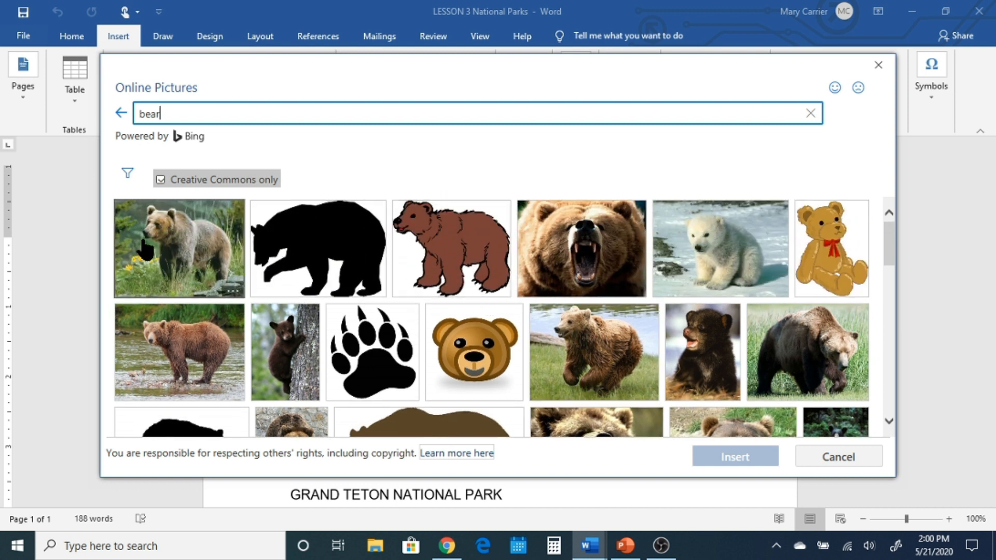
pyautogui.click(157, 255)
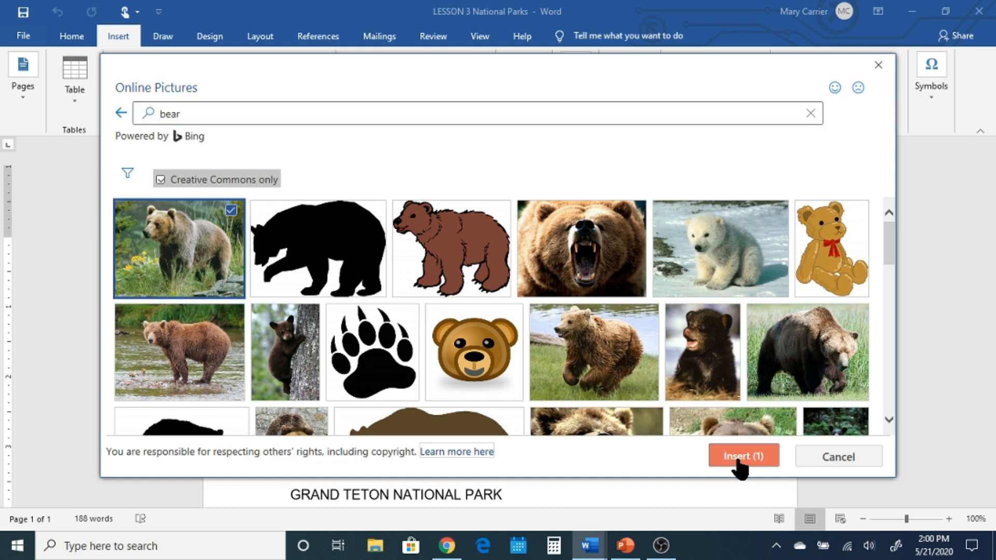
pyautogui.click(736, 456)
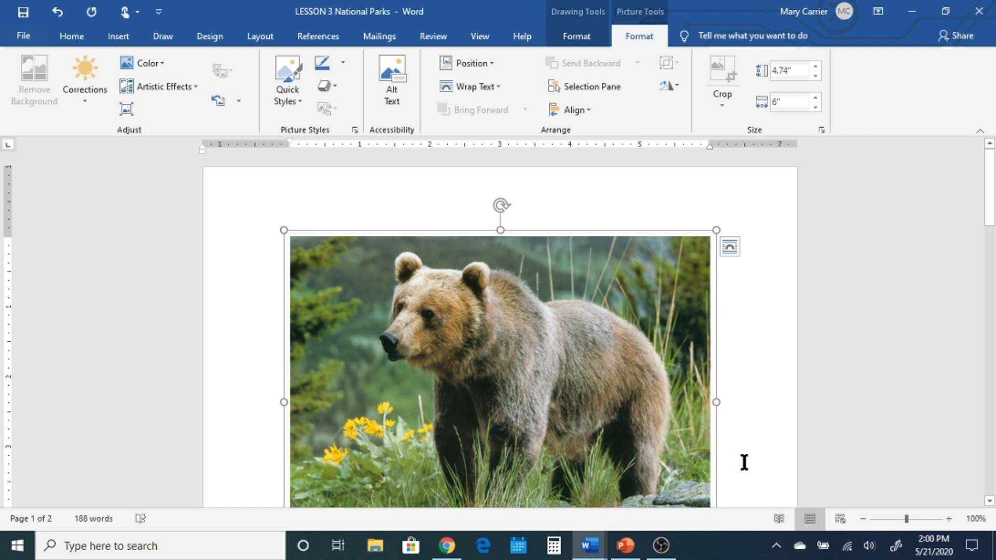
# - Set the inserted bear picture's text wrapping to Square and nudge it slightly on the page
pyautogui.scroll(-1, 744, 462)
pyautogui.scroll(-2, 744, 459)
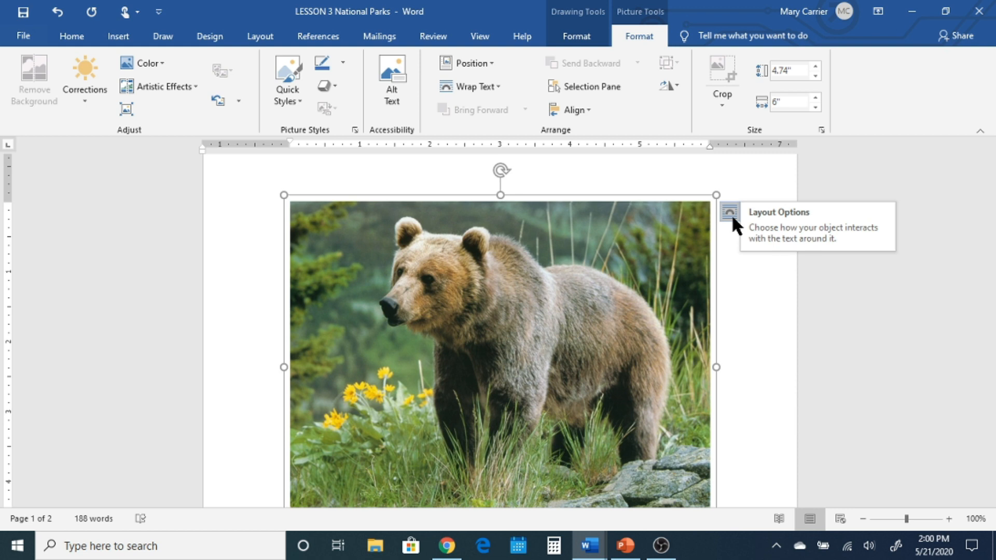
pyautogui.click(496, 87)
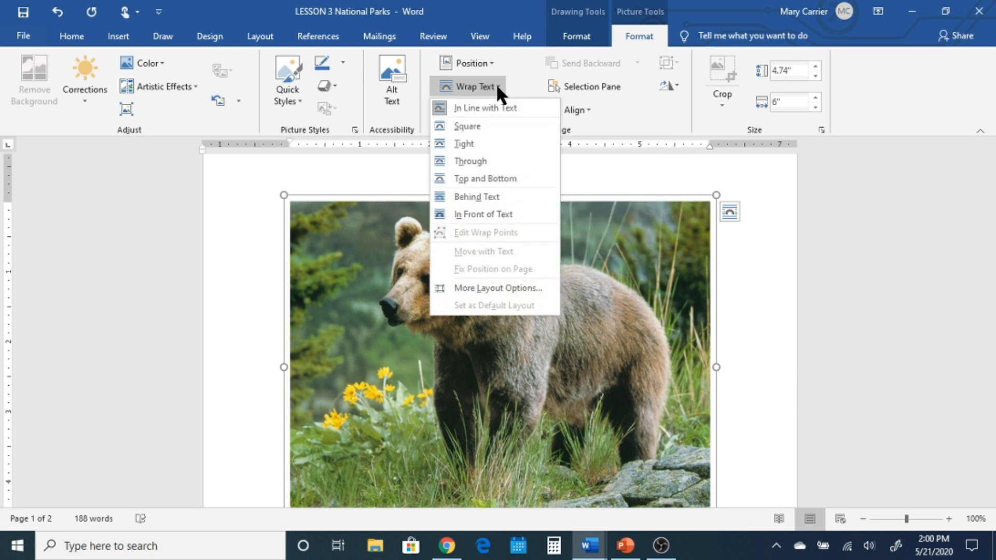
pyautogui.click(468, 126)
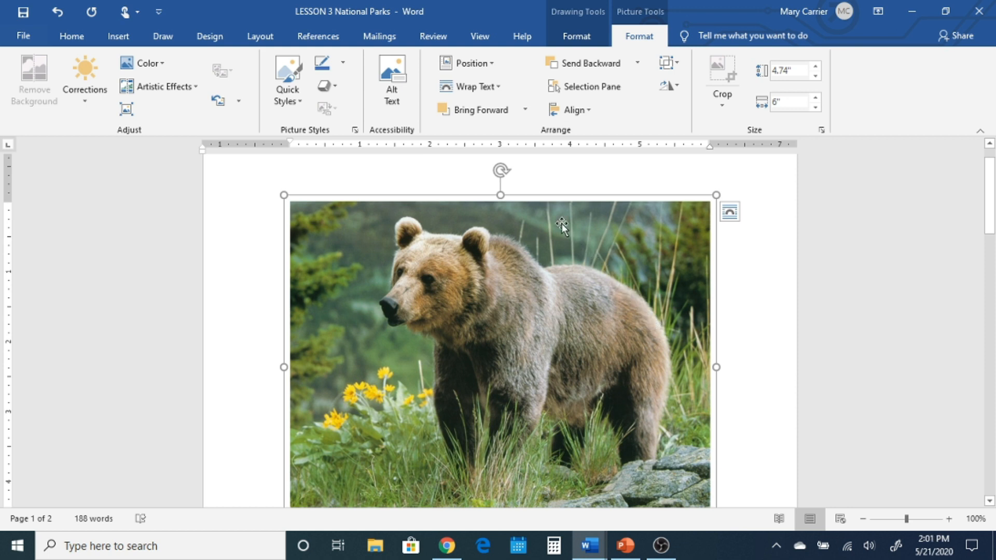
pyautogui.moveTo(530, 253); pyautogui.dragTo(547, 240)
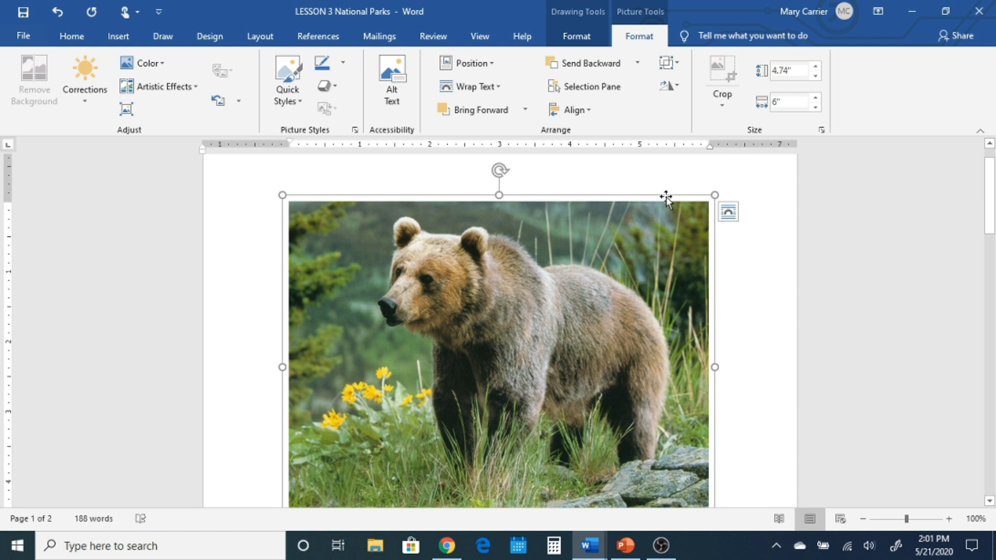
# - Shrink the bear picture to about 2.09" by 2.81" and move it to the right side of the first paragraph
pyautogui.scroll(-3, 649, 248)
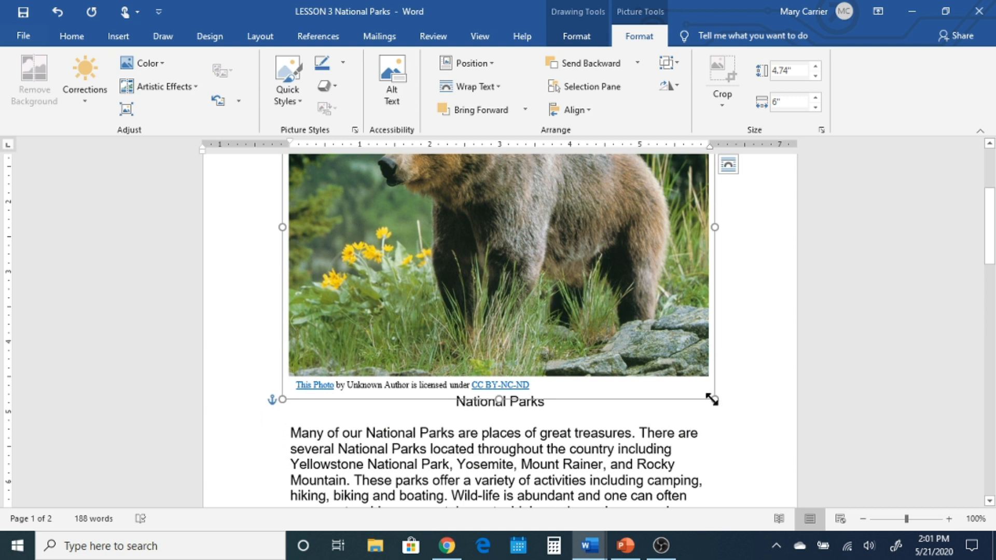
pyautogui.moveTo(713, 401); pyautogui.dragTo(538, 259)
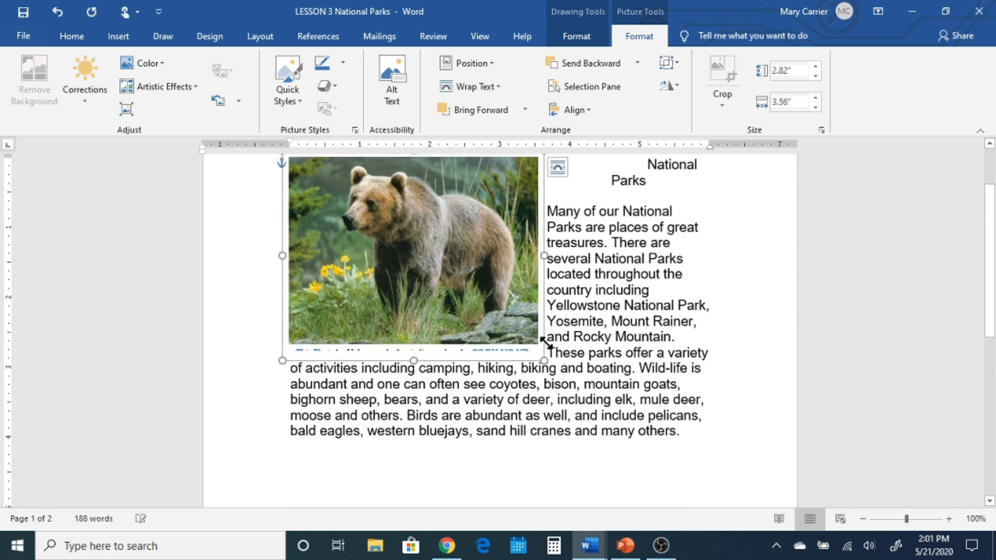
pyautogui.scroll(2, 547, 357)
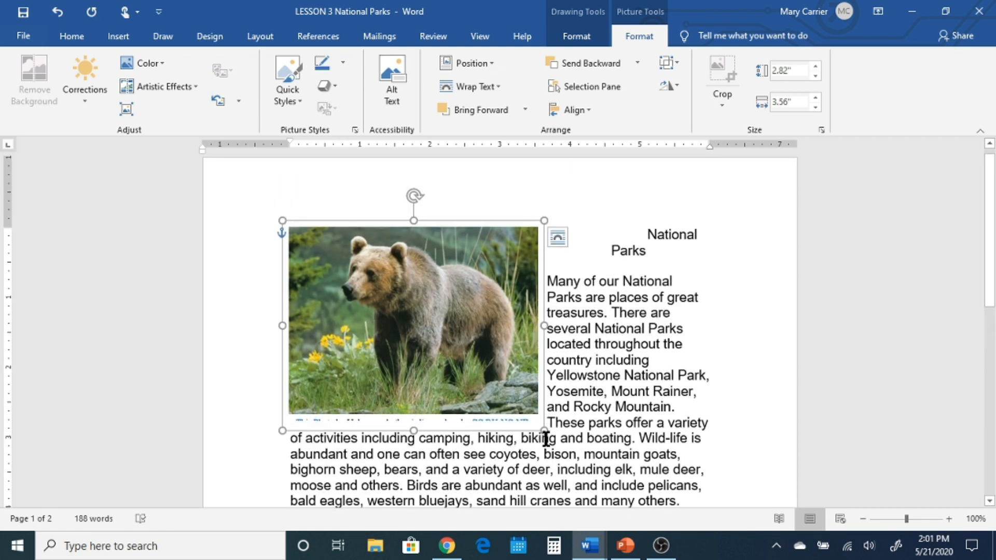
pyautogui.moveTo(543, 429); pyautogui.dragTo(490, 378)
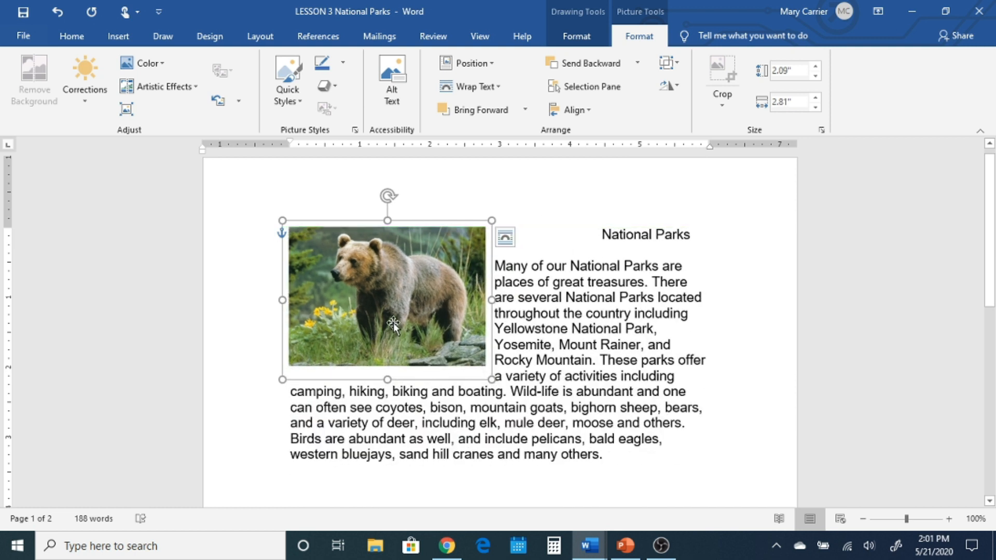
pyautogui.moveTo(393, 323); pyautogui.dragTo(511, 363)
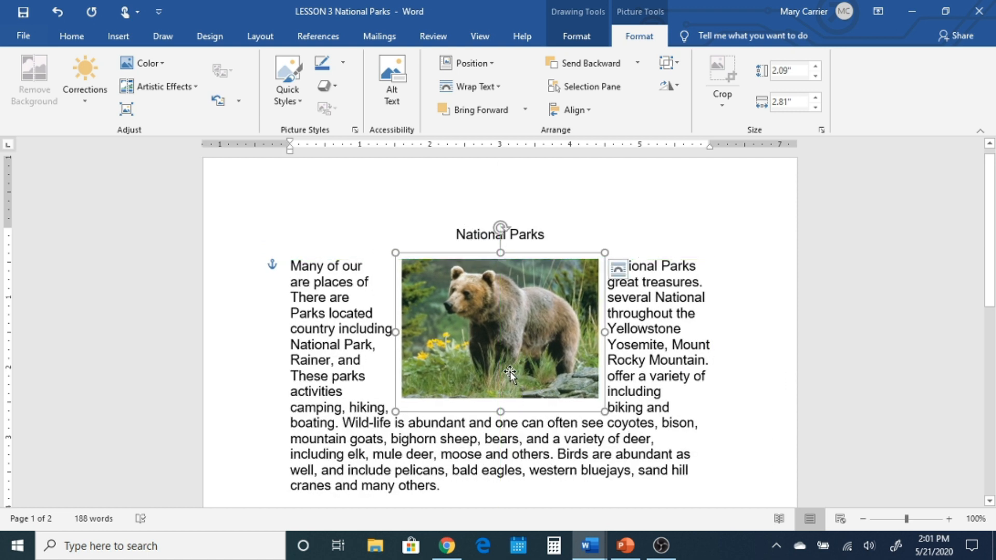
pyautogui.moveTo(543, 363); pyautogui.dragTo(634, 371)
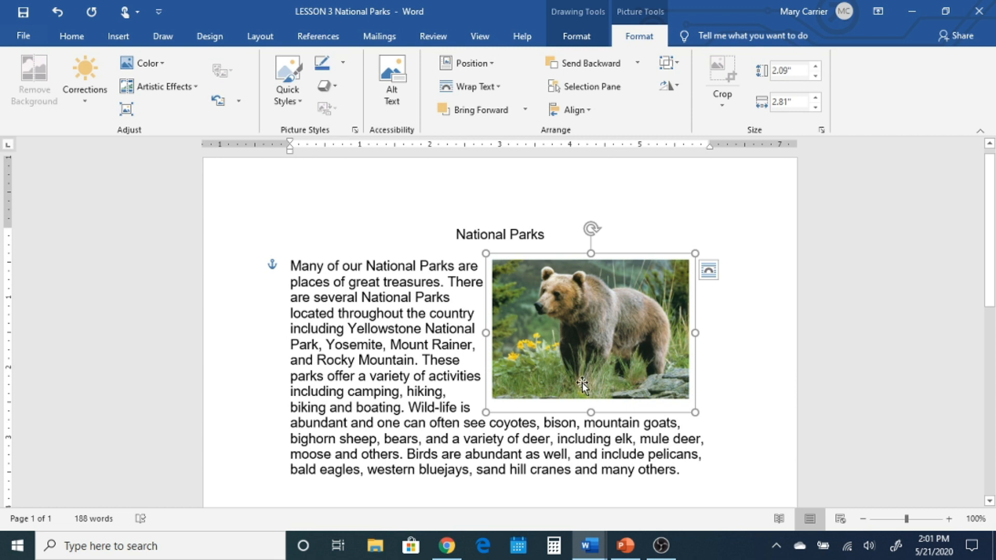
# - Try Tight and Through text wrapping on the bear picture and move it into the middle of the first paragraph
pyautogui.click(709, 271)
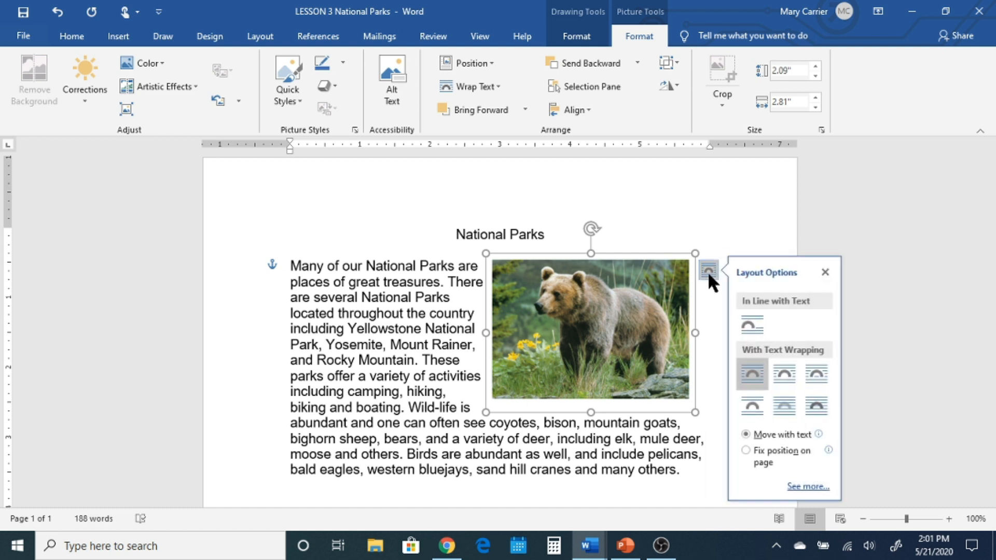
pyautogui.click(786, 372)
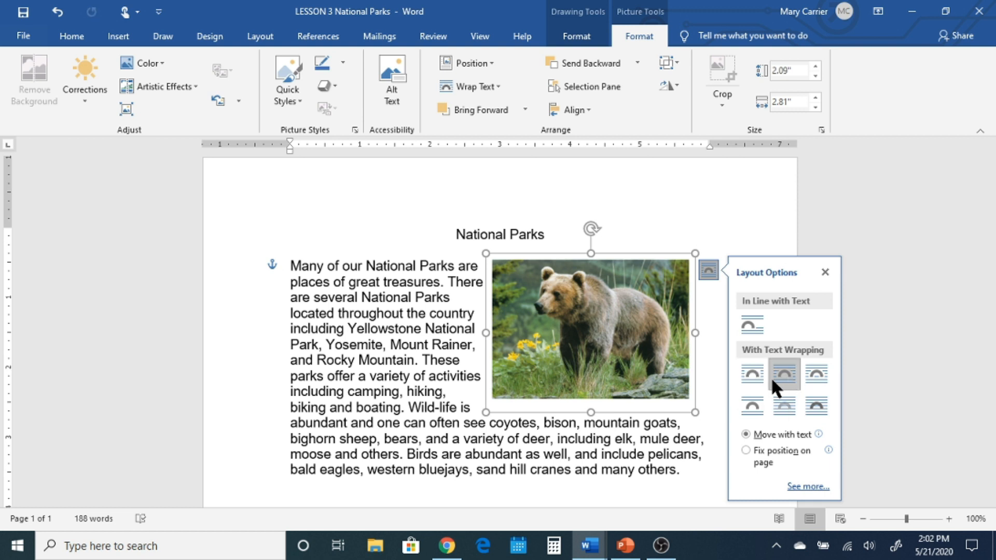
pyautogui.click(817, 372)
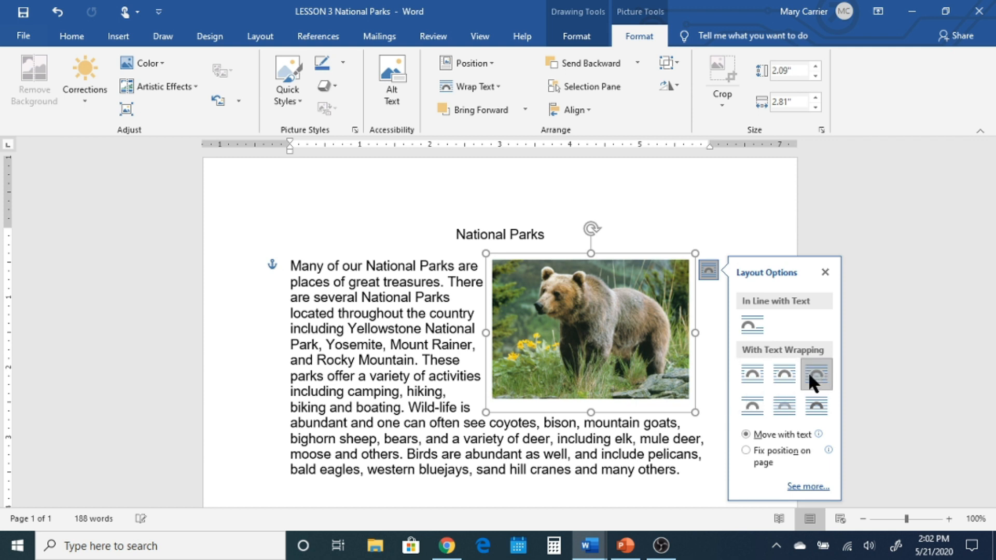
pyautogui.moveTo(587, 386); pyautogui.dragTo(534, 394)
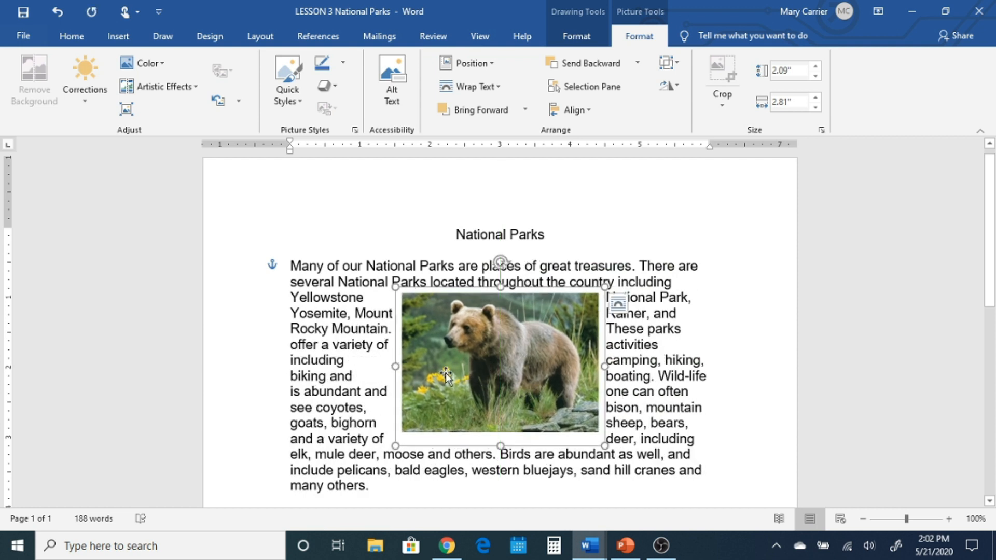
# - Try Top and Bottom wrapping on the bear picture and change its layout to Behind Text
pyautogui.click(618, 304)
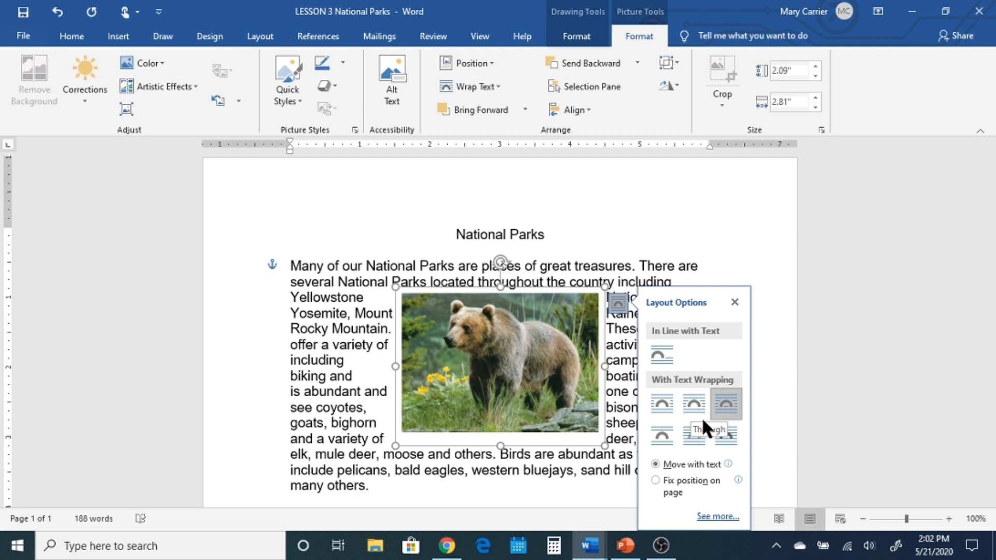
pyautogui.click(663, 436)
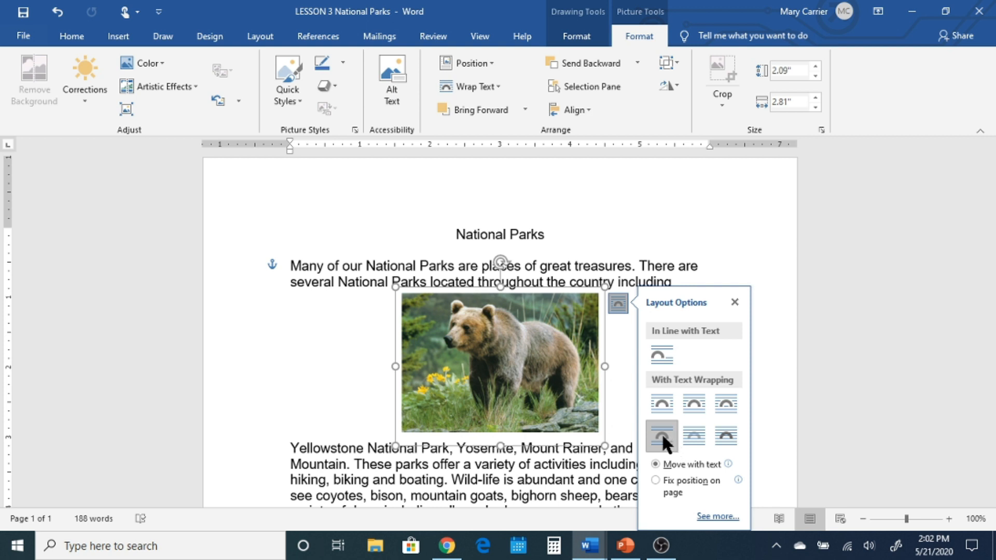
pyautogui.click(693, 434)
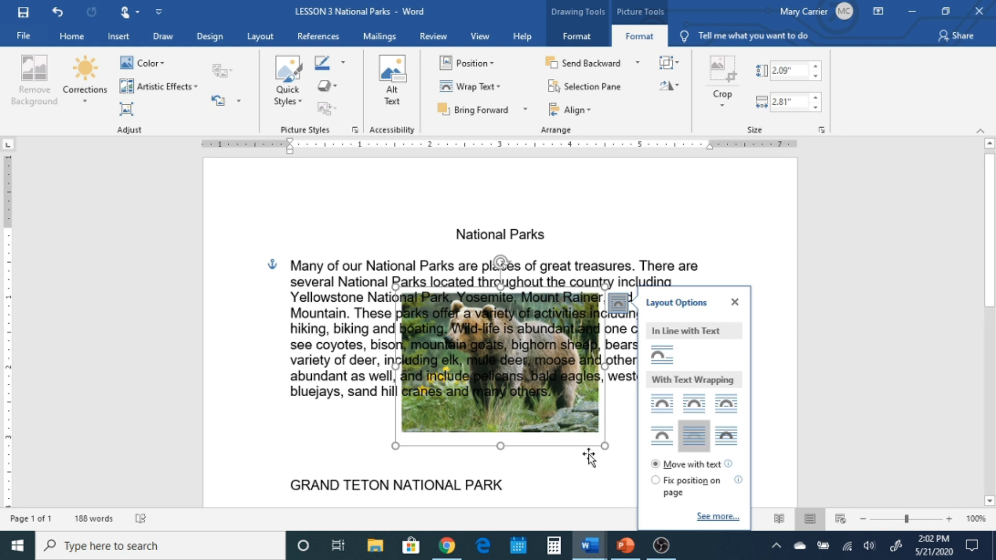
# - Enlarge the bear picture behind the first paragraph to about 2.65" high by 4.17" wide
pyautogui.scroll(-1, 603, 452)
pyautogui.click(617, 266)
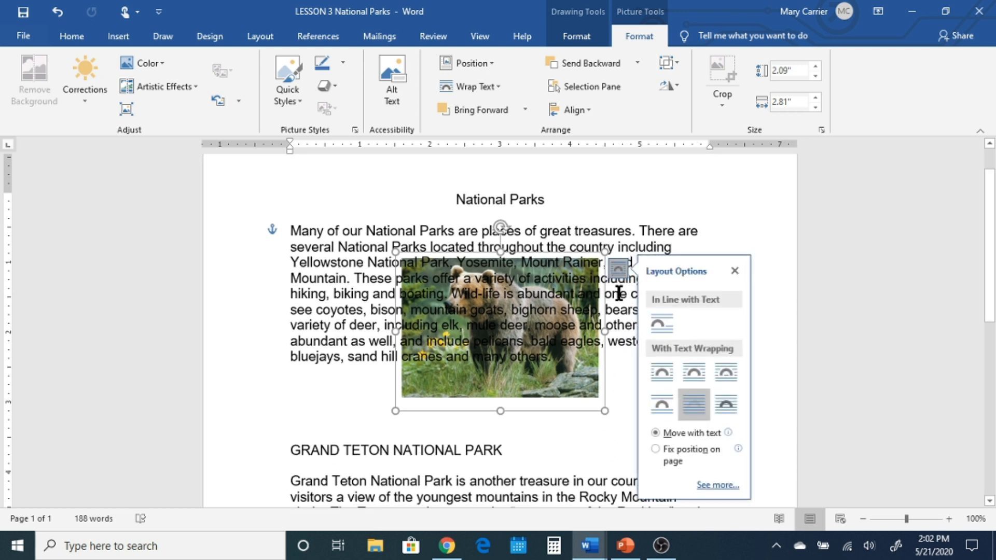
pyautogui.moveTo(605, 252); pyautogui.dragTo(671, 218)
pyautogui.moveTo(395, 218); pyautogui.dragTo(372, 219)
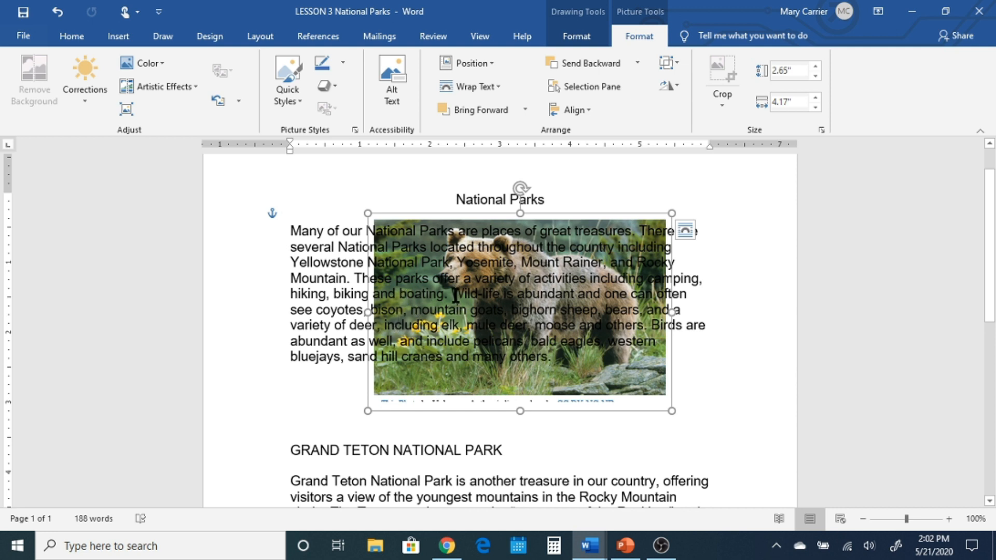
# - Apply a brighter, lower-contrast Brightness/Contrast correction preset to the bear photo
pyautogui.click(621, 381)
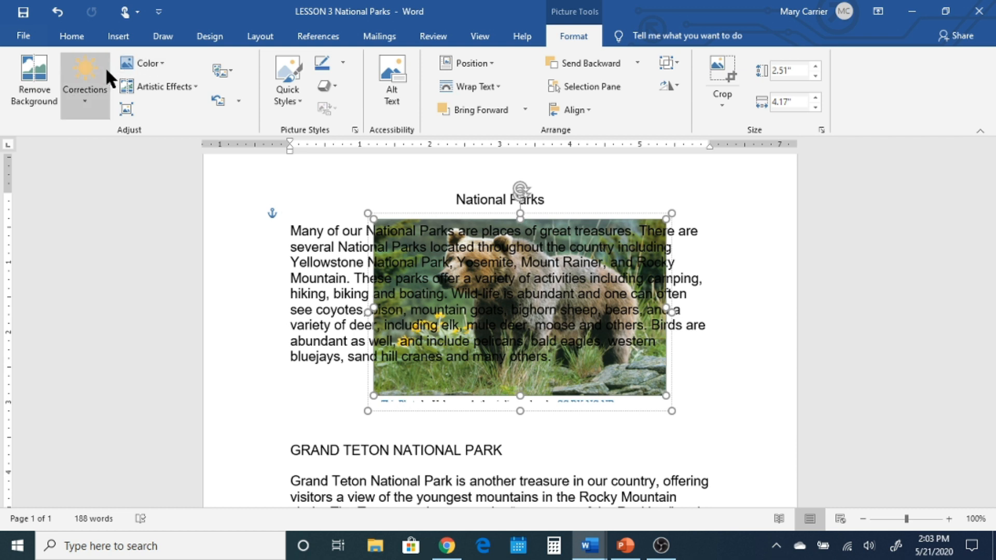
pyautogui.click(85, 96)
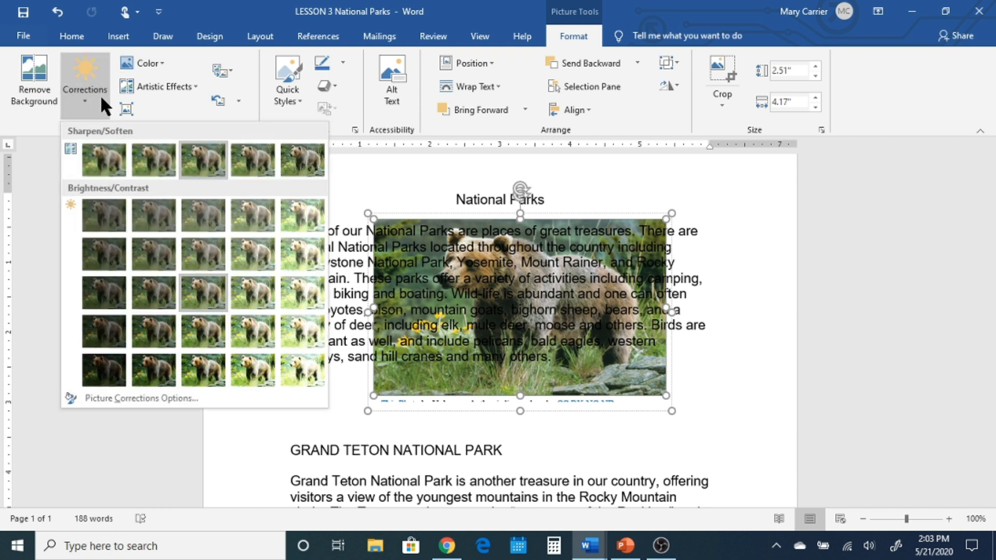
pyautogui.click(261, 253)
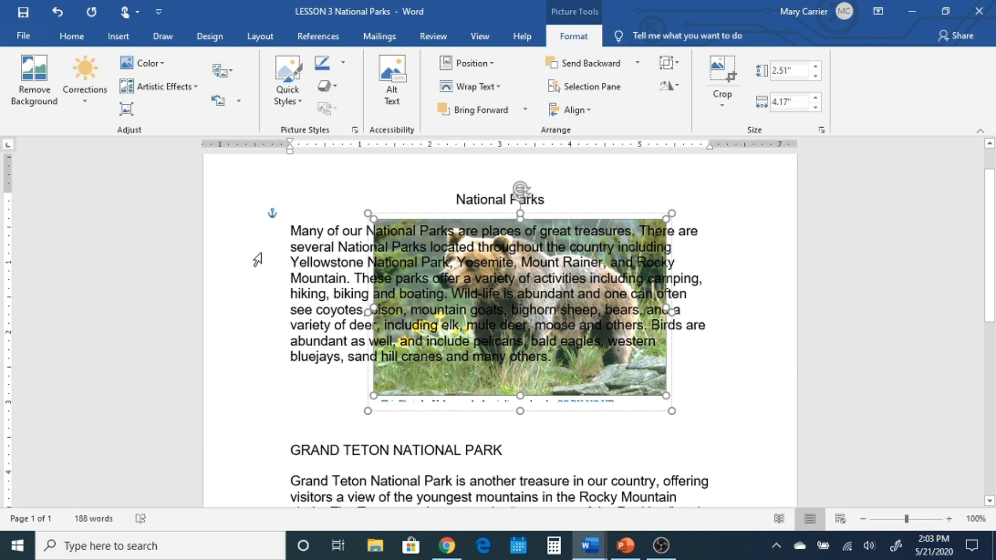
# - Enlarge the bear picture to about 3.4" by 6.6" and position it behind the first paragraph, just below the National Parks title
pyautogui.moveTo(368, 211); pyautogui.dragTo(287, 192)
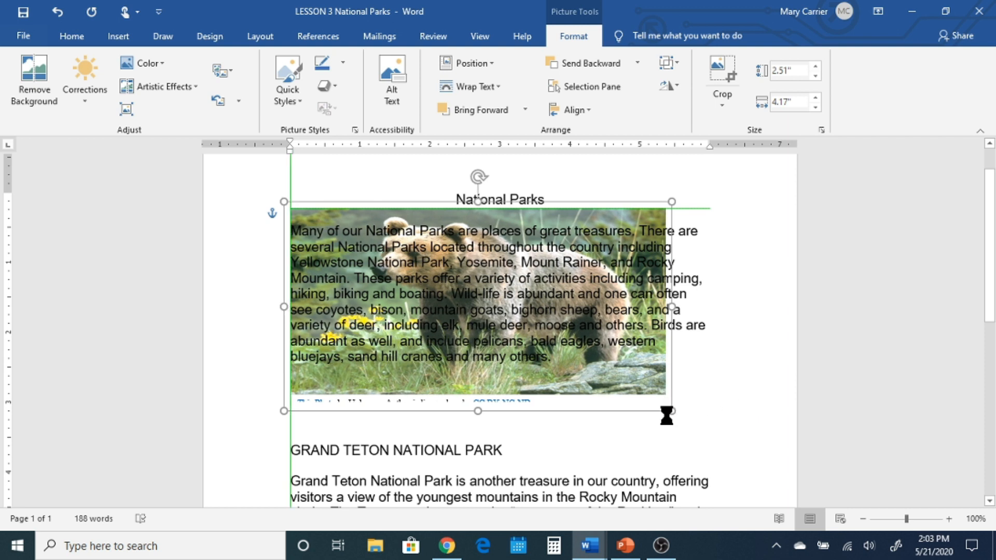
pyautogui.moveTo(750, 446); pyautogui.dragTo(759, 452)
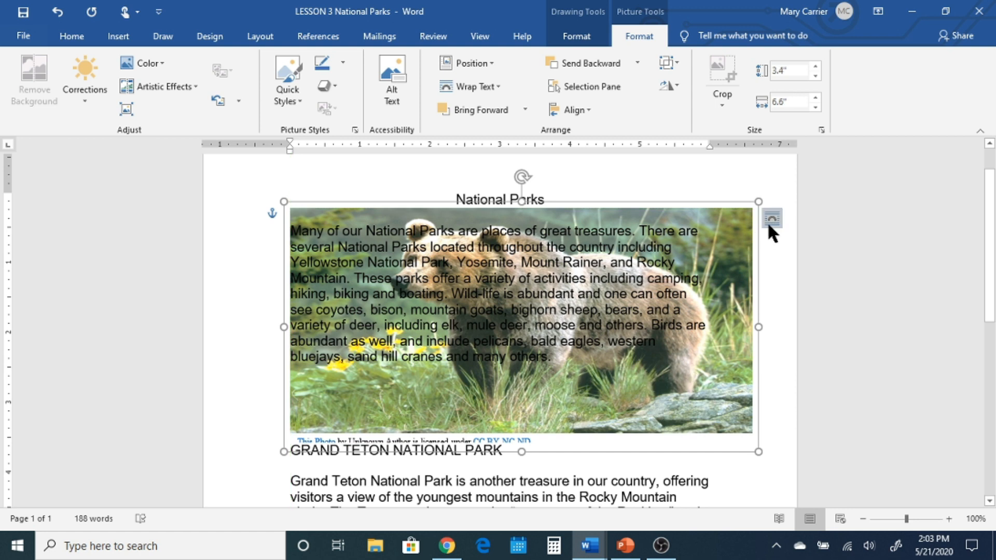
pyautogui.moveTo(653, 207); pyautogui.dragTo(649, 223)
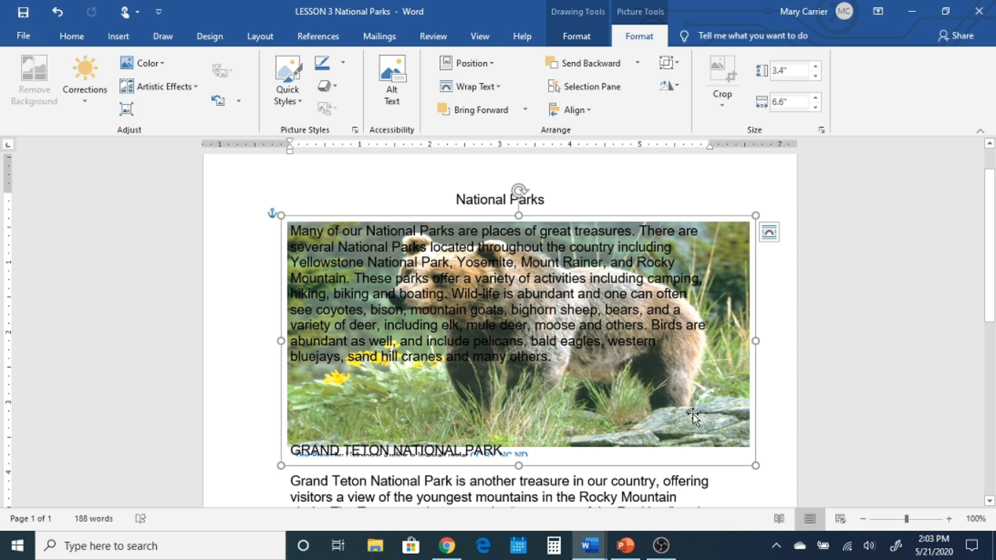
# - Select the first National Parks paragraph over the bear picture and open its font colour choices
pyautogui.click(551, 357)
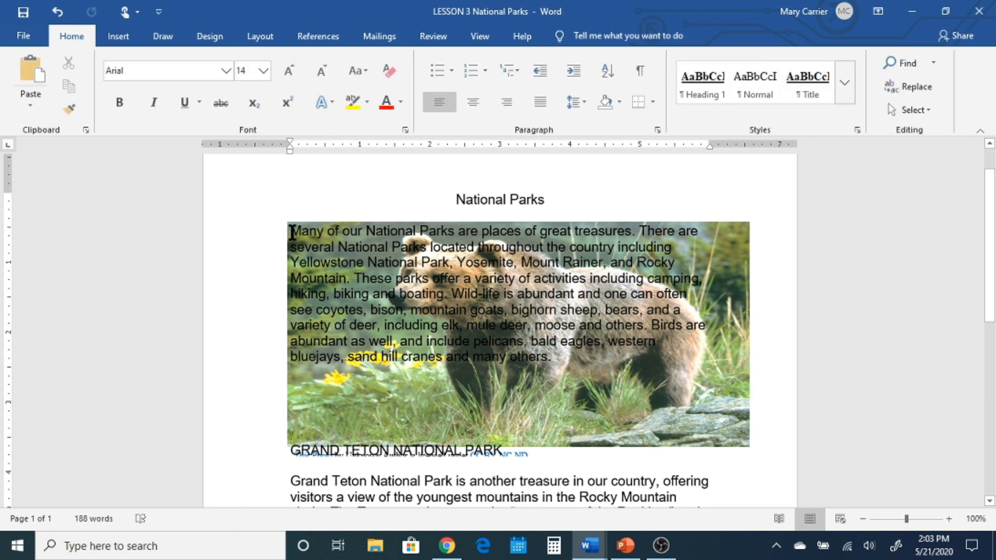
pyautogui.moveTo(290, 230); pyautogui.dragTo(579, 372)
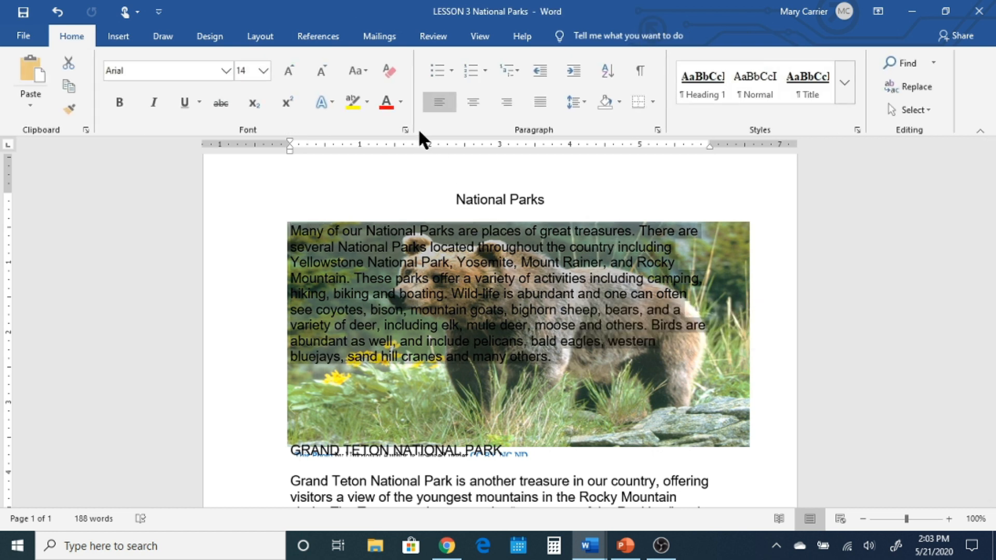
pyautogui.click(402, 103)
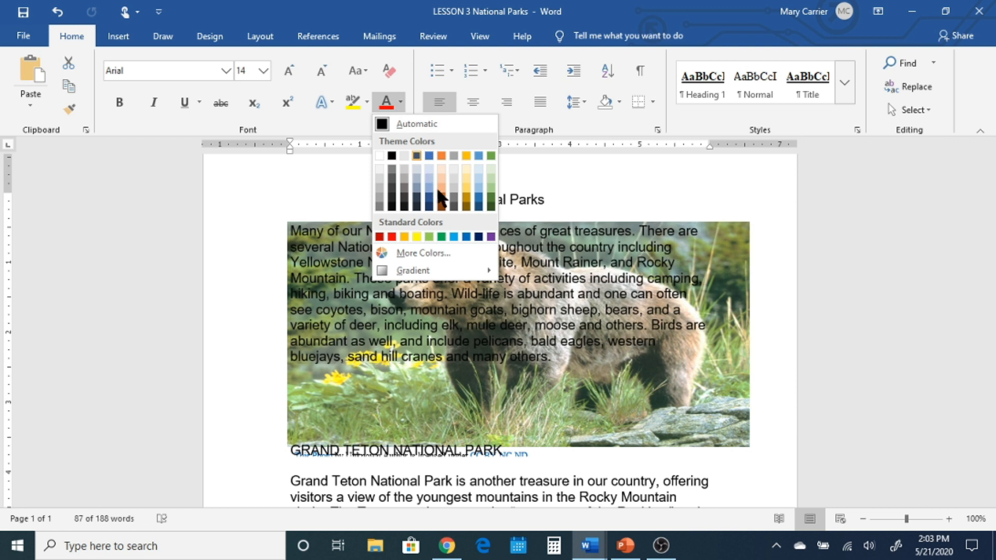
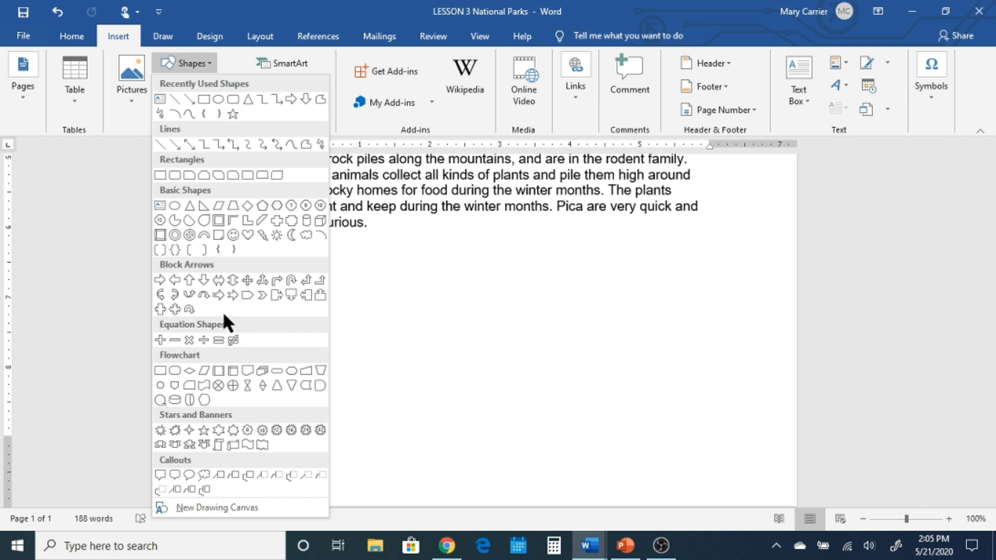
# - Draw a right block arrow below the last paragraph, enlarge it, and place it just under the text
pyautogui.click(159, 281)
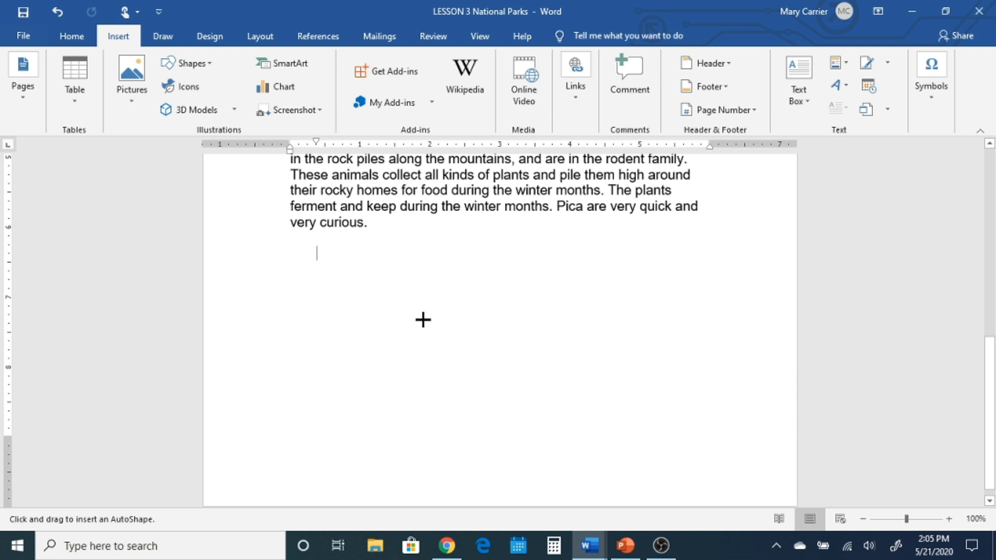
pyautogui.moveTo(423, 319); pyautogui.dragTo(499, 356)
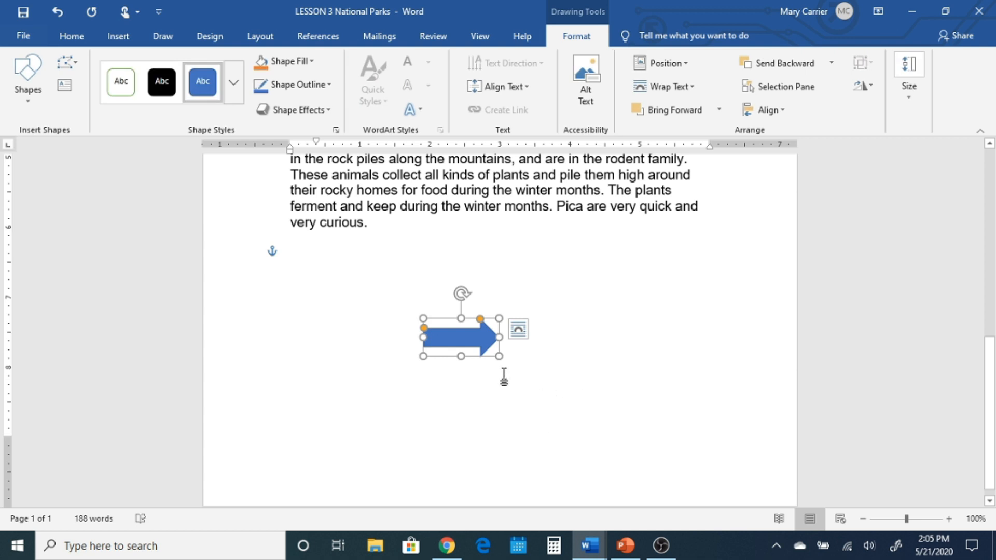
pyautogui.moveTo(499, 357); pyautogui.dragTo(561, 439)
pyautogui.moveTo(519, 321); pyautogui.dragTo(441, 258)
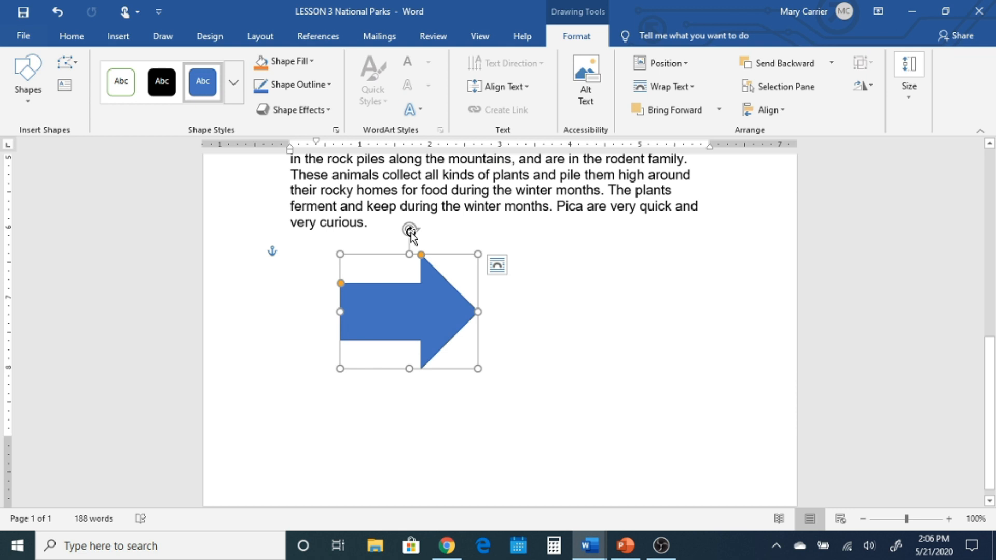
# - Rotate the blue arrow counterclockwise so it points up to the right, and make it slightly smaller
pyautogui.moveTo(409, 231); pyautogui.dragTo(381, 255)
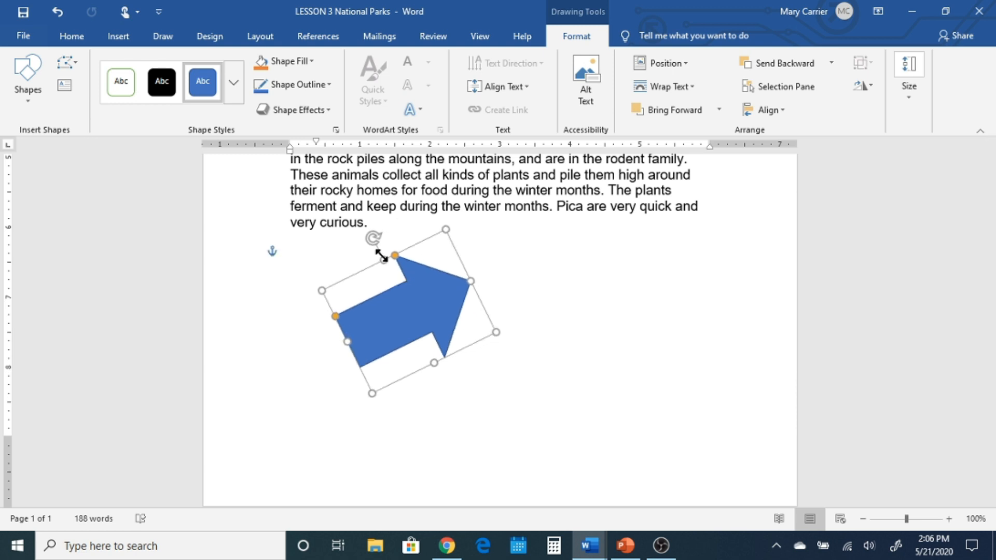
pyautogui.click(592, 387)
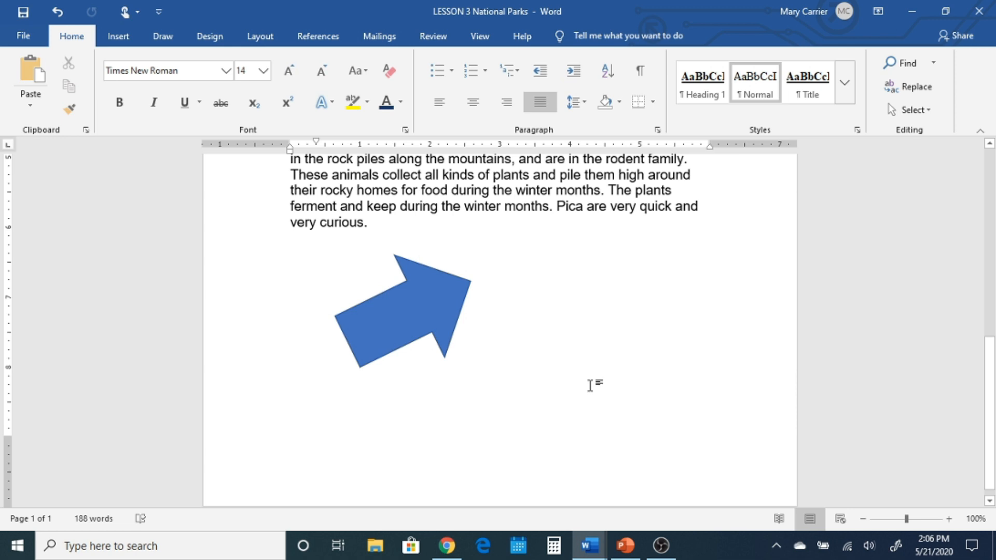
pyautogui.click(351, 313)
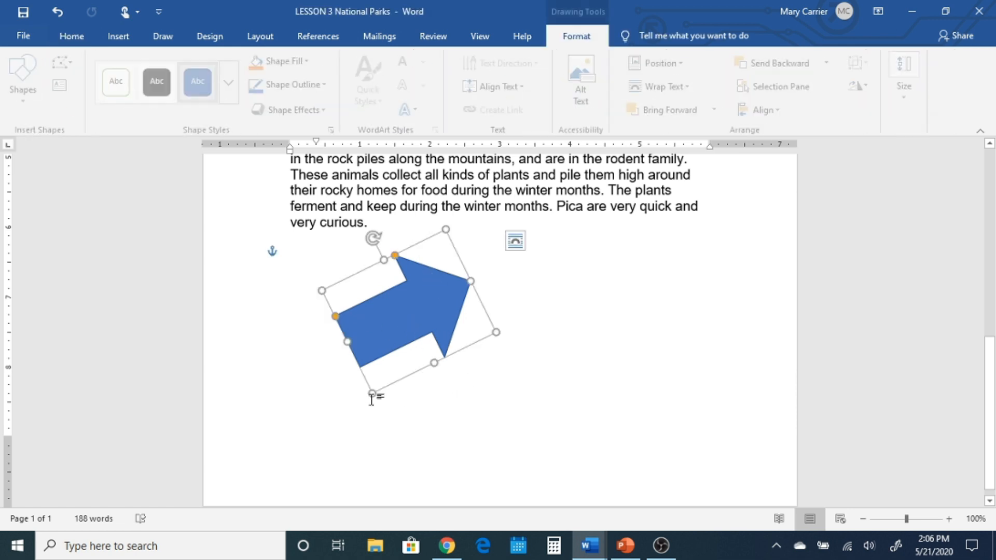
pyautogui.moveTo(374, 393); pyautogui.dragTo(372, 358)
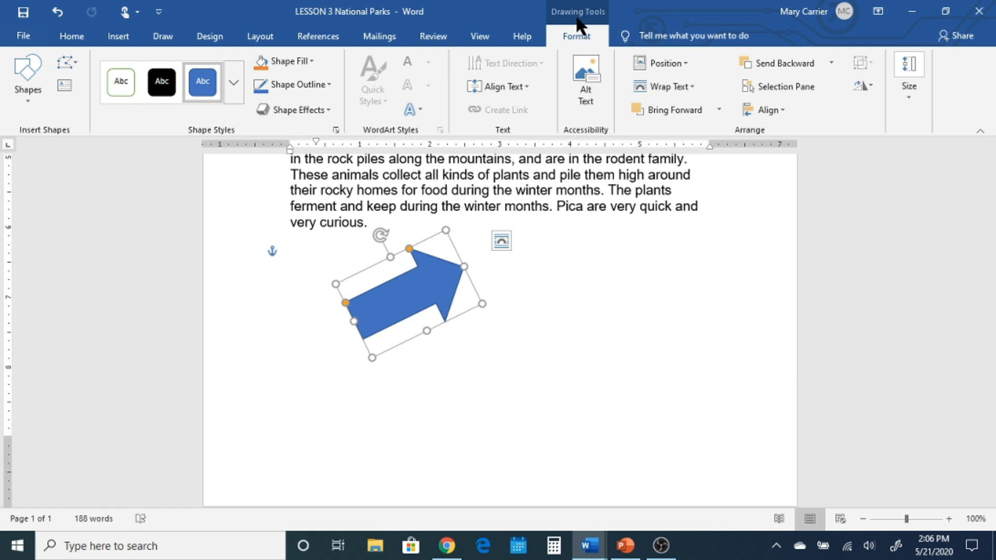
# - Apply the gold filled theme style to the arrow and change its shape fill to green
pyautogui.click(231, 82)
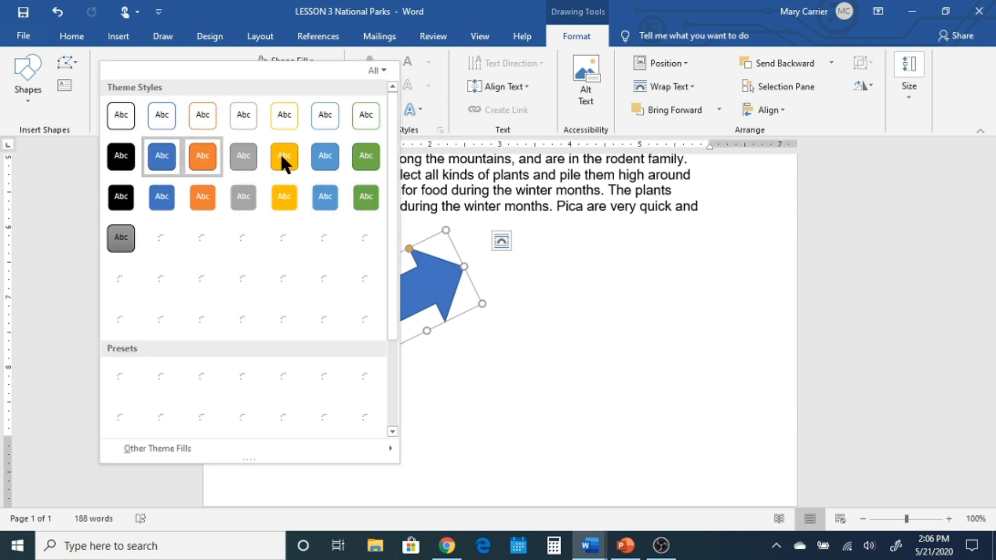
pyautogui.click(150, 162)
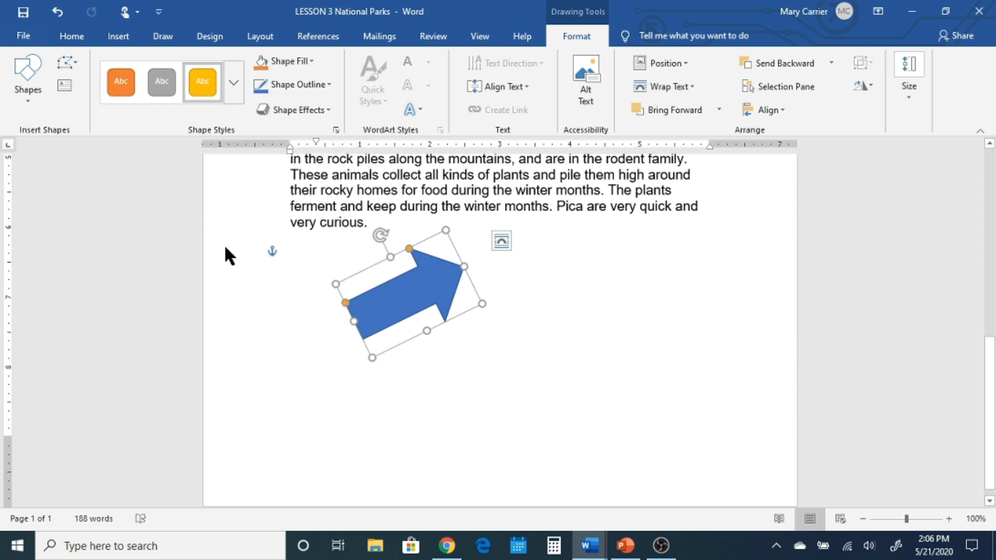
pyautogui.hotkey('ctrl', 'z')
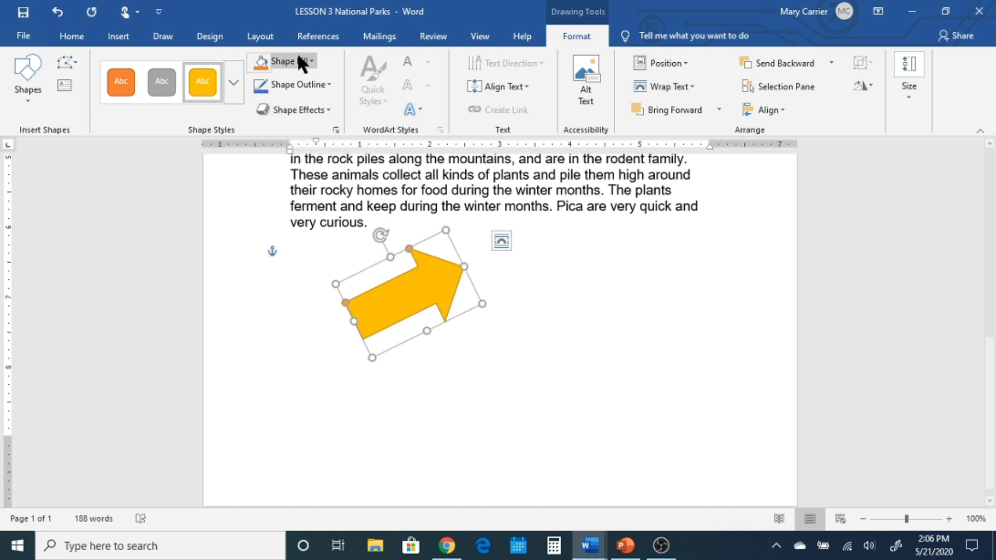
pyautogui.click(311, 61)
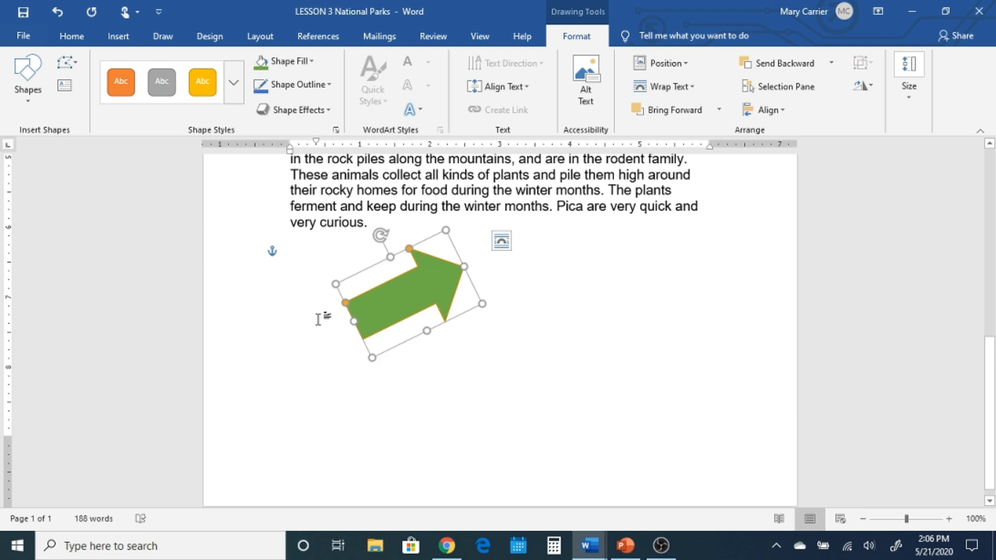
# - Try a light green outline on the arrow and change the outline to dark blue
pyautogui.click(329, 84)
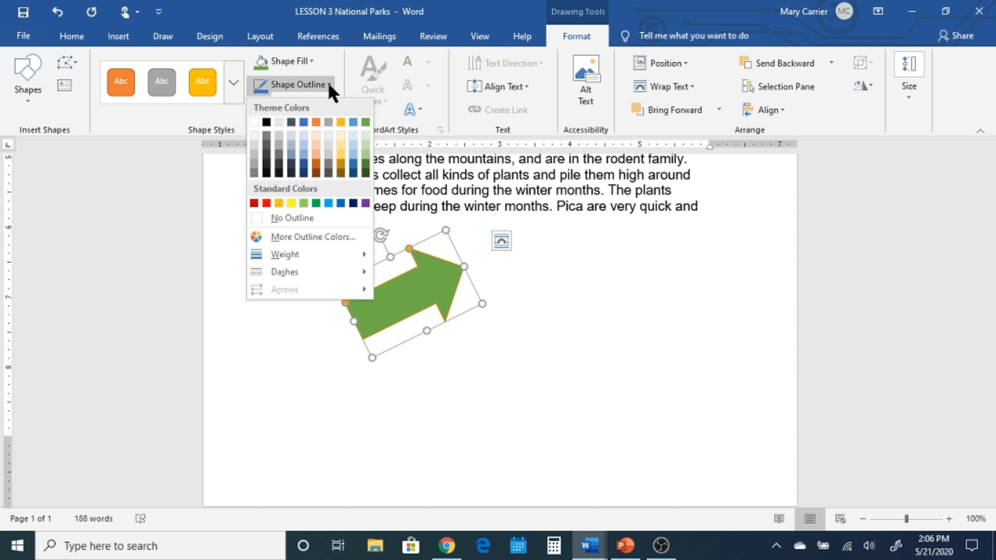
pyautogui.click(302, 202)
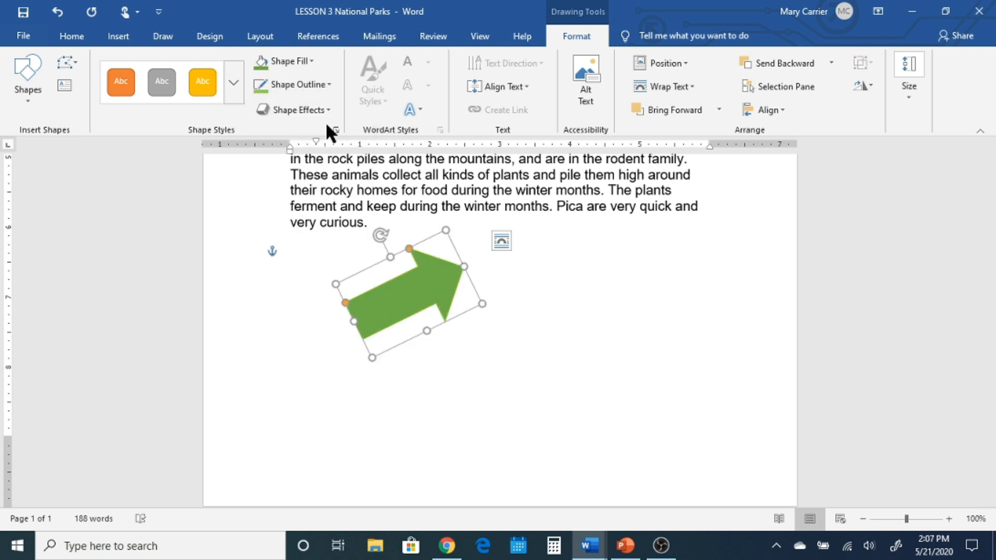
pyautogui.click(324, 84)
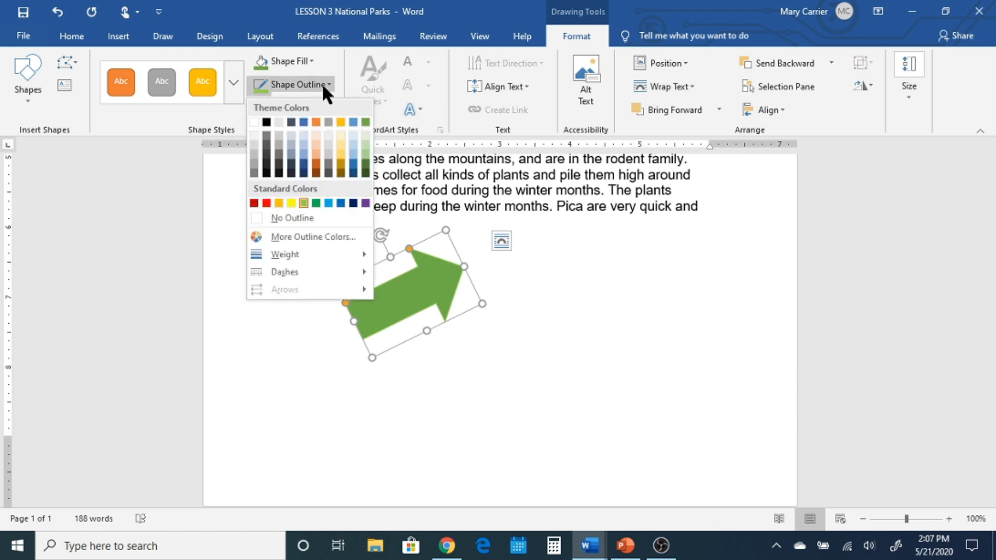
pyautogui.click(349, 203)
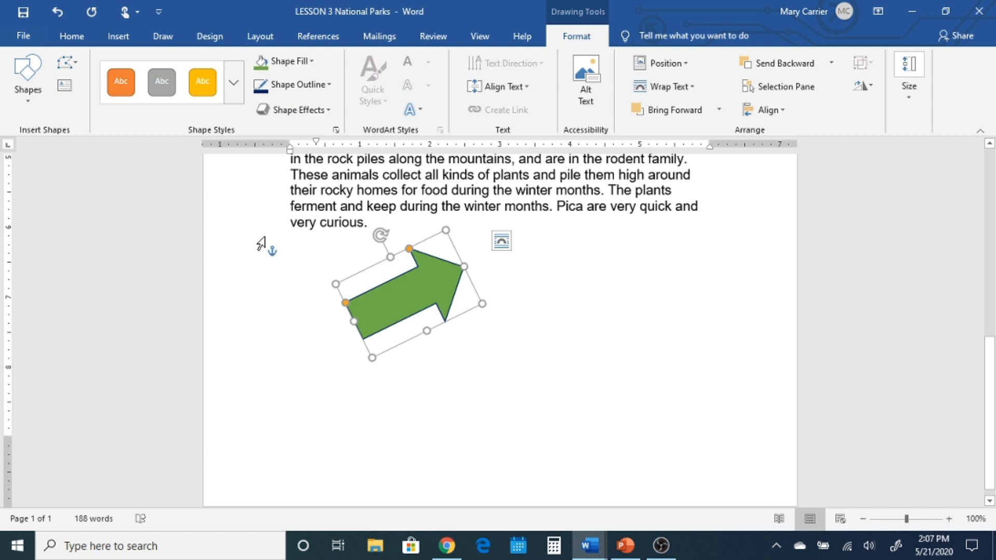
# - Set the arrow's outline weight to 2¼ pt and deselect the shape
pyautogui.click(326, 80)
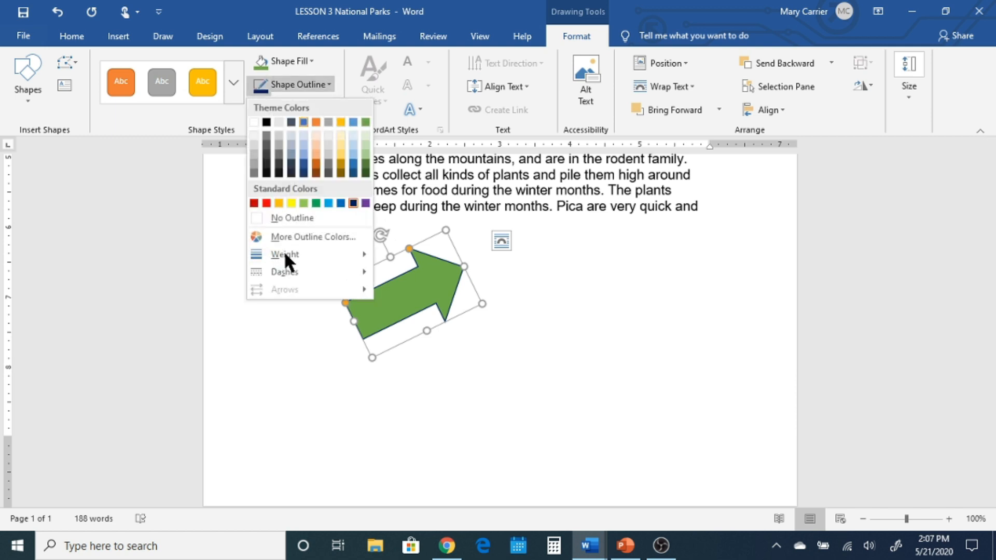
pyautogui.moveTo(286, 250)
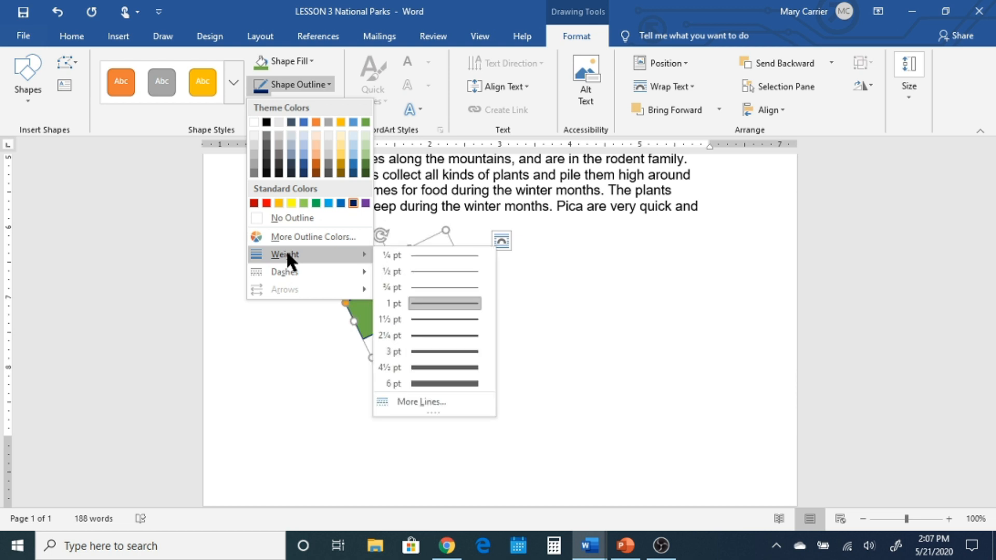
pyautogui.click(424, 336)
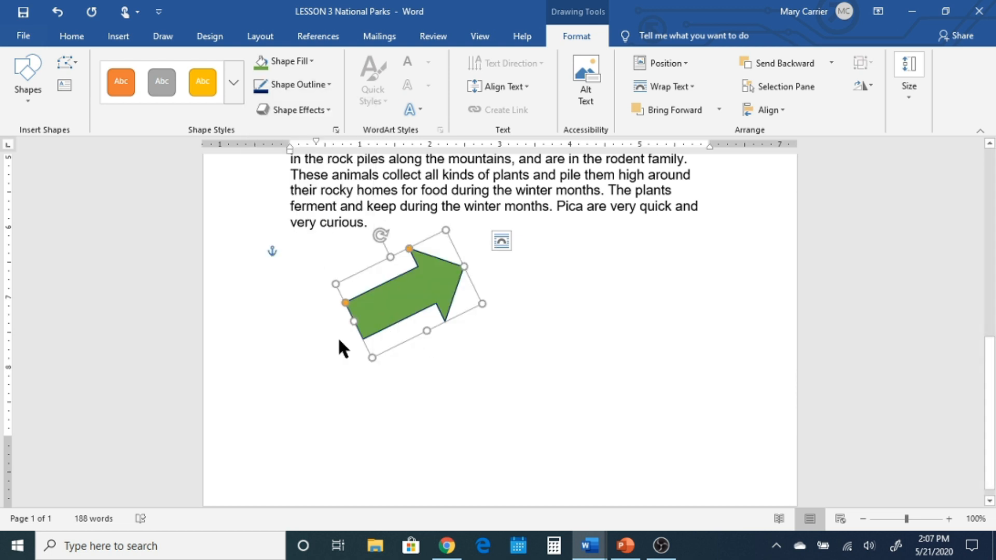
pyautogui.click(516, 408)
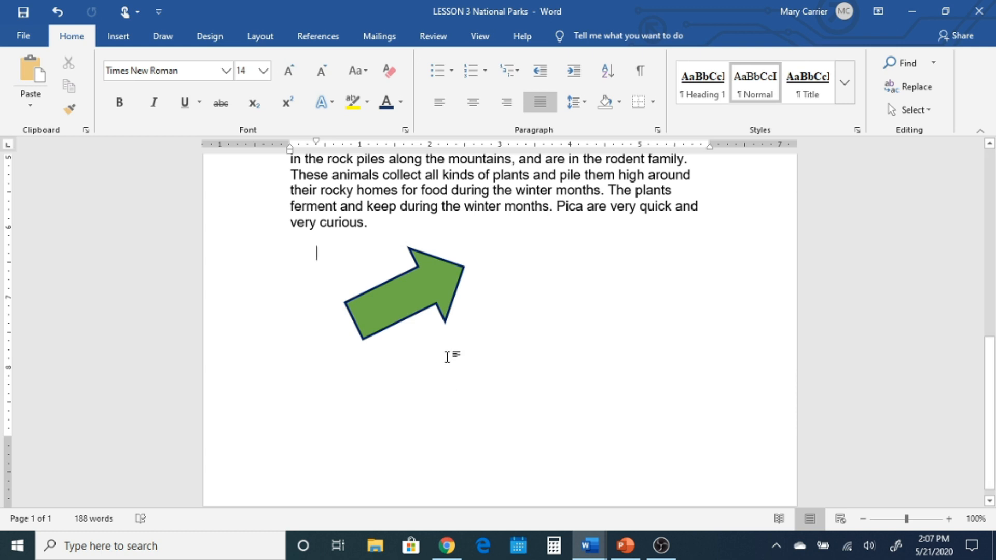
# - Duplicate the green arrow three times
pyautogui.click(383, 306)
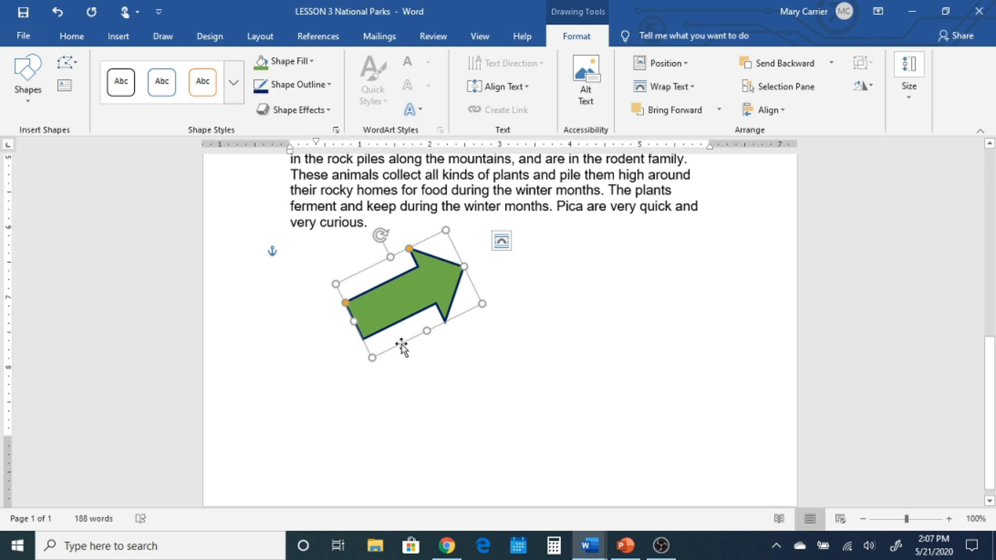
pyautogui.hotkey('ctrl', 'd')
pyautogui.hotkey('ctrl', 'd')
pyautogui.hotkey('ctrl', 'd')
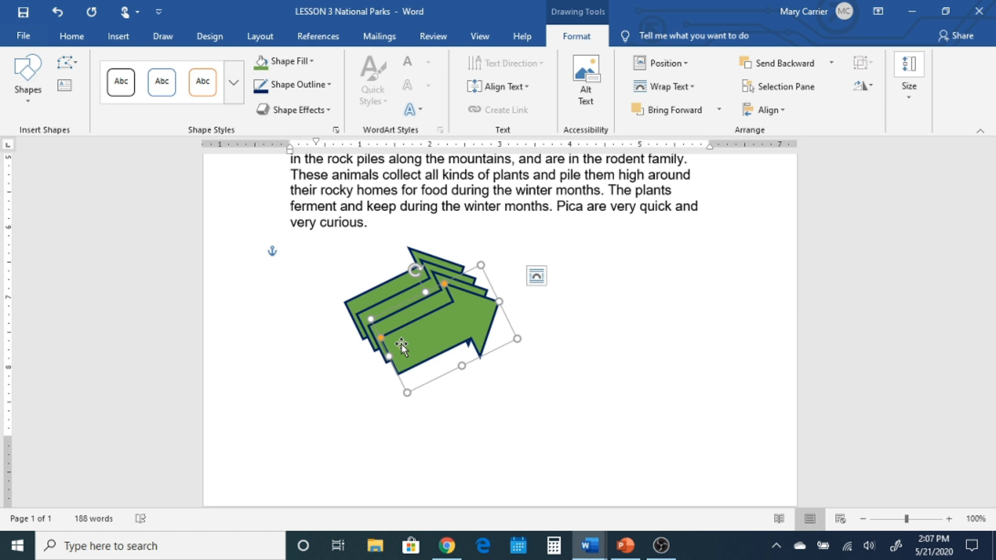
# - Spread the four green arrows apart below the last paragraph and delete the lower-right one
pyautogui.moveTo(405, 344); pyautogui.dragTo(599, 295)
pyautogui.moveTo(433, 328); pyautogui.dragTo(676, 399)
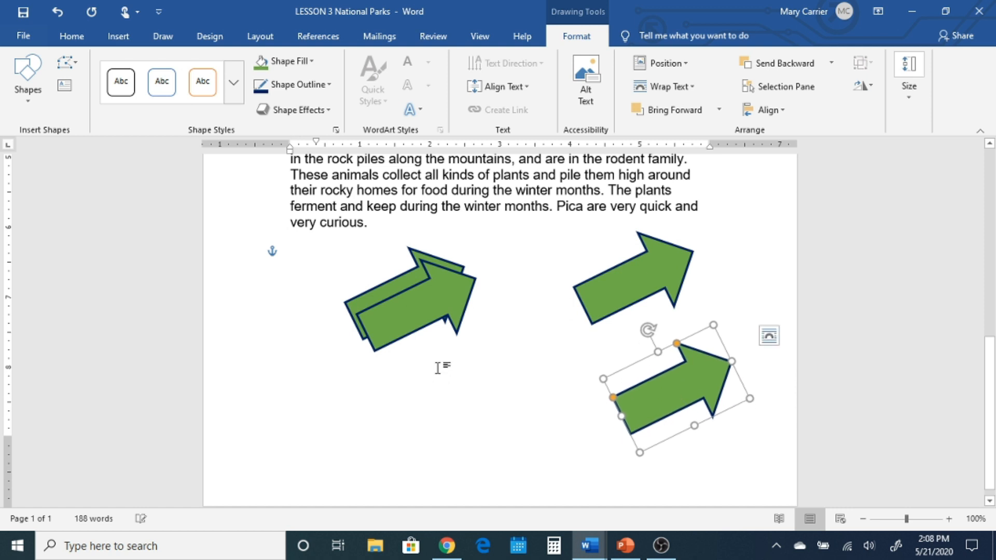
pyautogui.moveTo(436, 318); pyautogui.dragTo(489, 401)
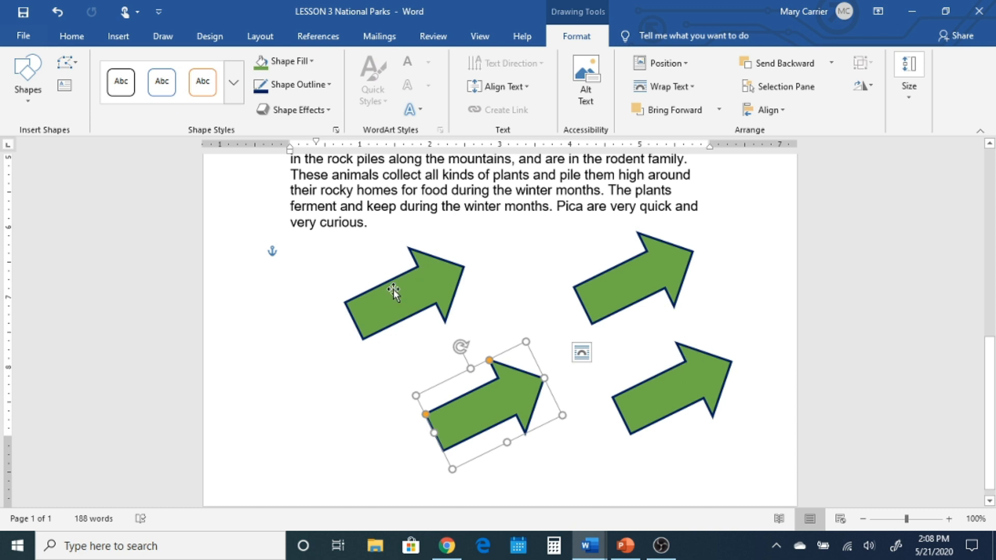
pyautogui.moveTo(423, 294); pyautogui.dragTo(451, 315)
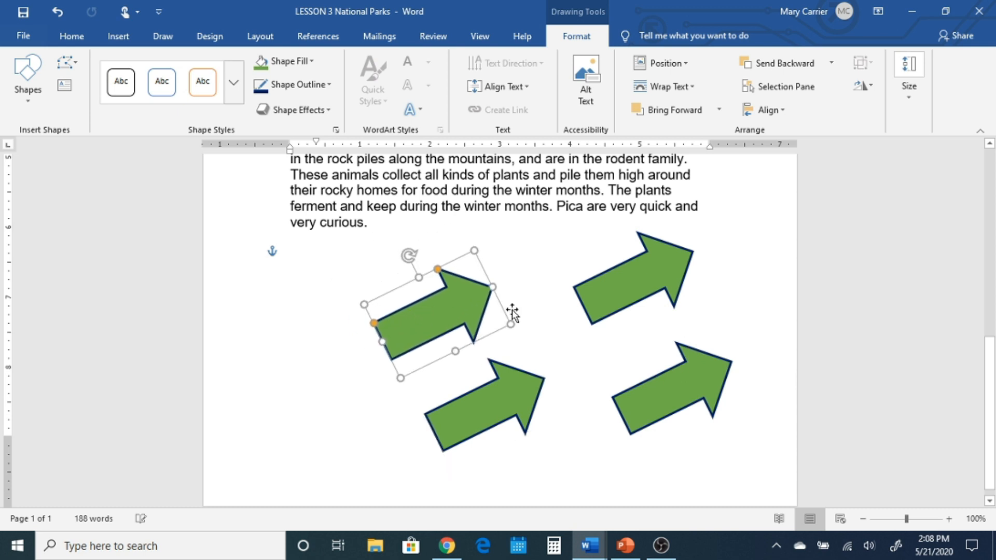
pyautogui.moveTo(612, 290); pyautogui.dragTo(558, 311)
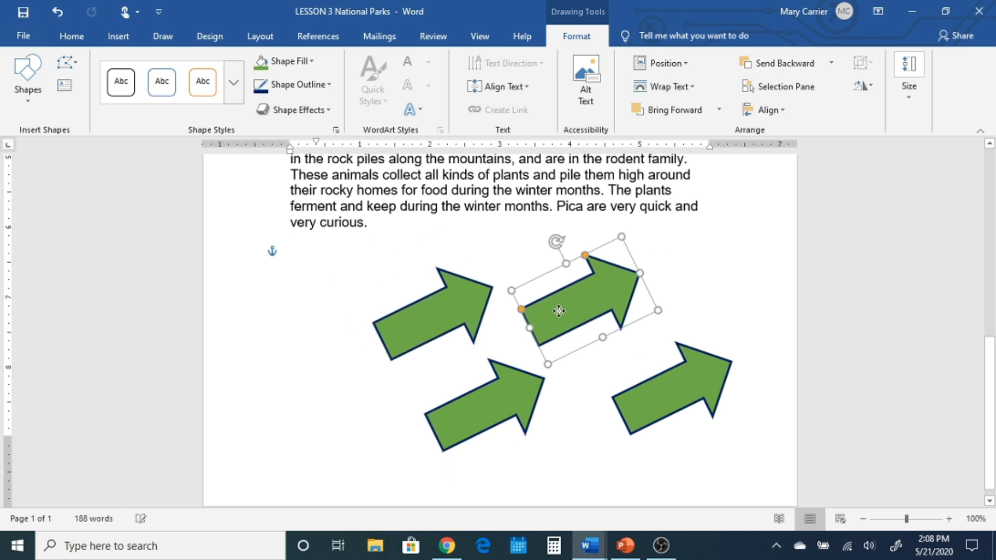
pyautogui.click(695, 376)
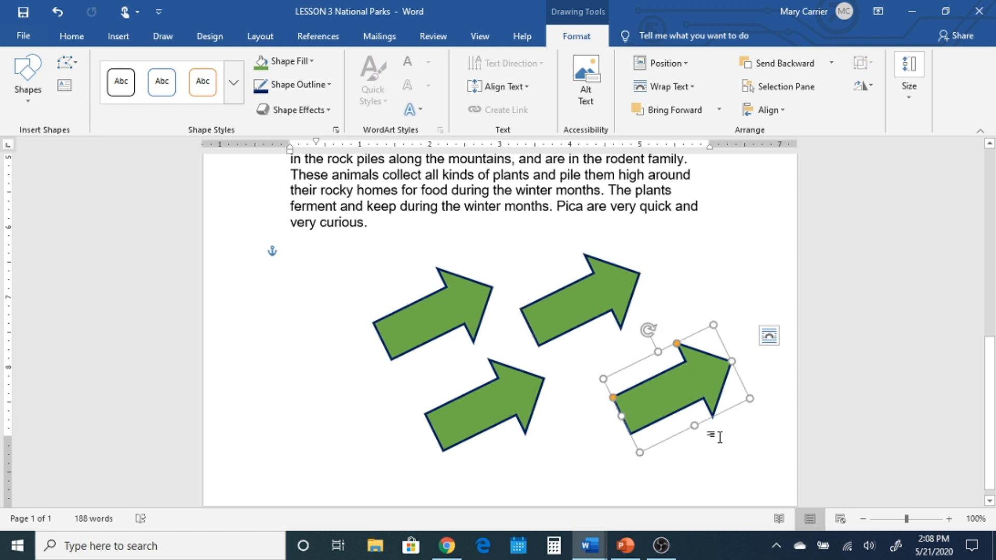
pyautogui.press('Delete')
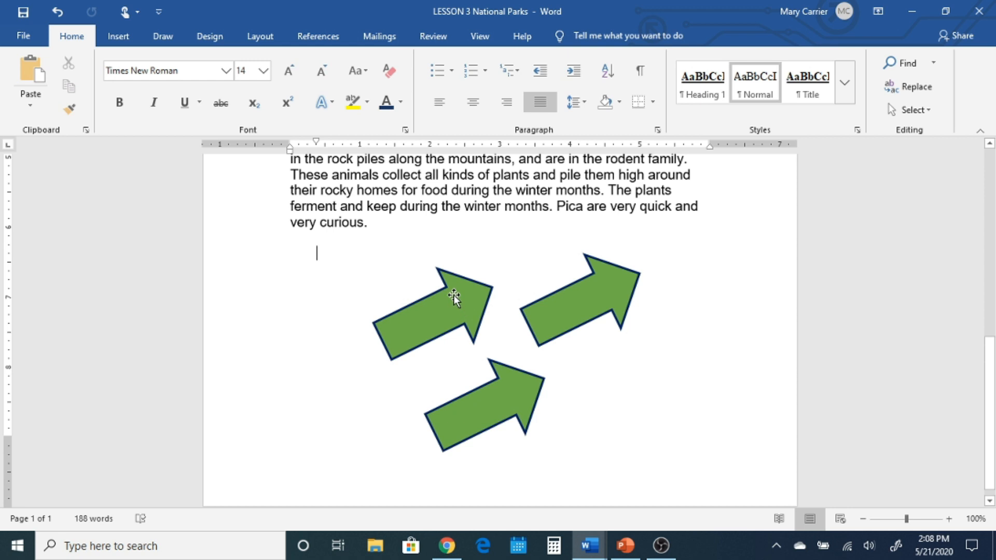
# - Select all three green arrows and group them into one object
pyautogui.click(469, 333)
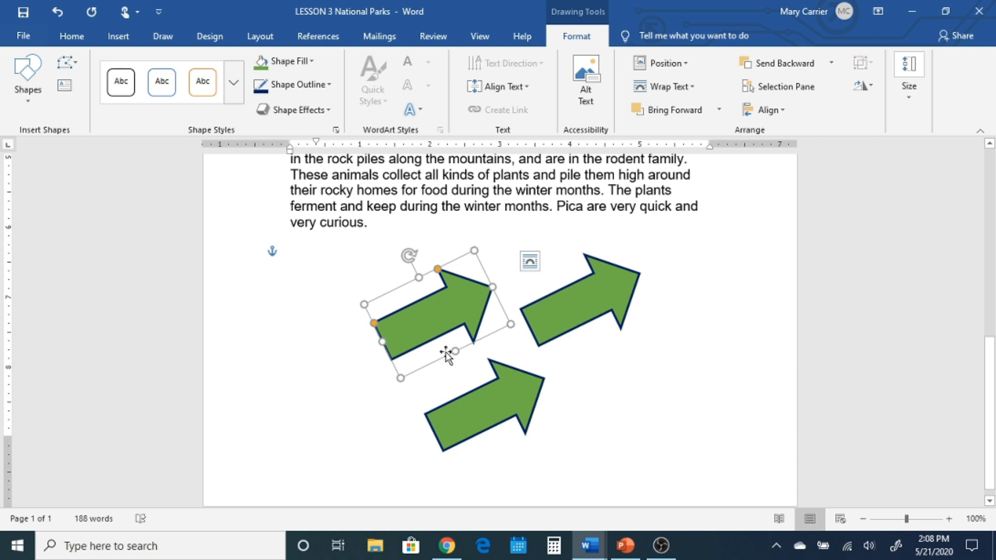
pyautogui.keyDown('shift'); pyautogui.click(501, 418); pyautogui.keyUp('shift')
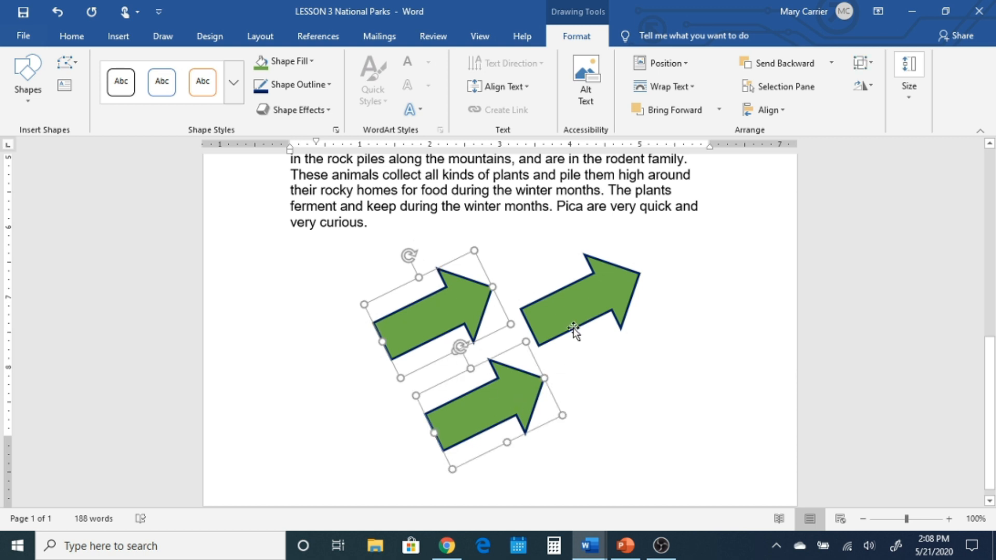
pyautogui.keyDown('shift'); pyautogui.click(575, 314); pyautogui.keyUp('shift')
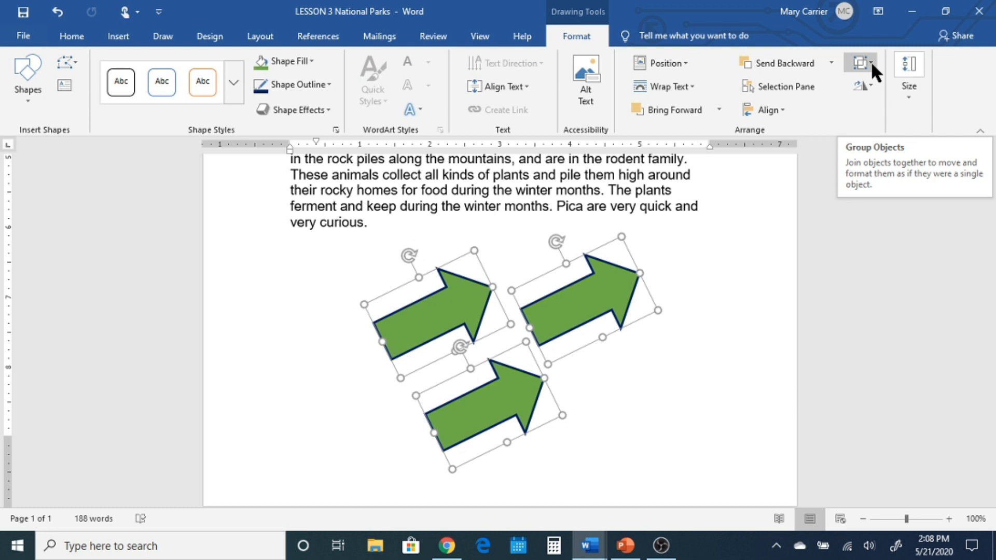
pyautogui.rightClick(566, 318)
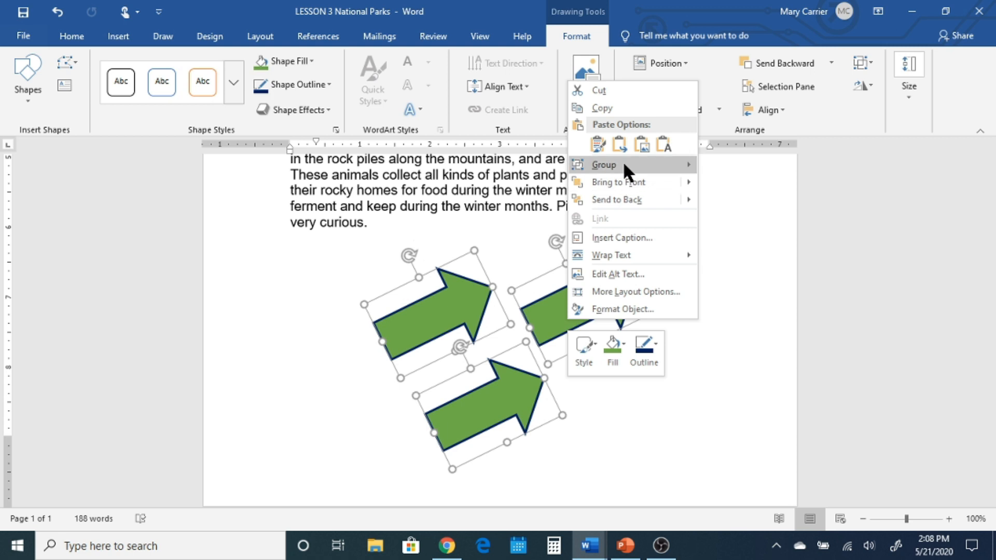
pyautogui.moveTo(679, 165)
pyautogui.click(721, 165)
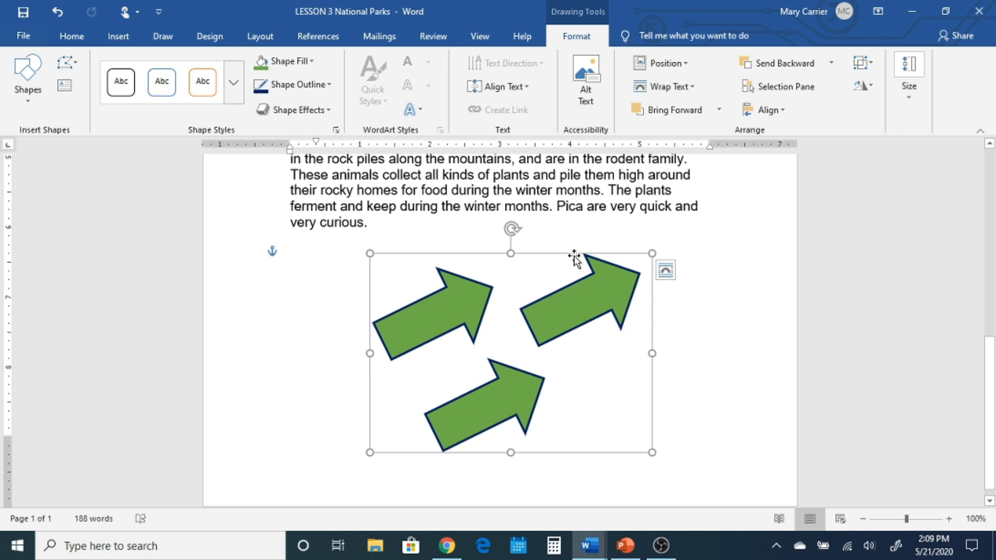
# - Move the grouped arrows slightly up and to the right, over the end of the last paragraph
pyautogui.moveTo(563, 256); pyautogui.dragTo(555, 282)
pyautogui.click(538, 276)
pyautogui.rightClick(538, 275)
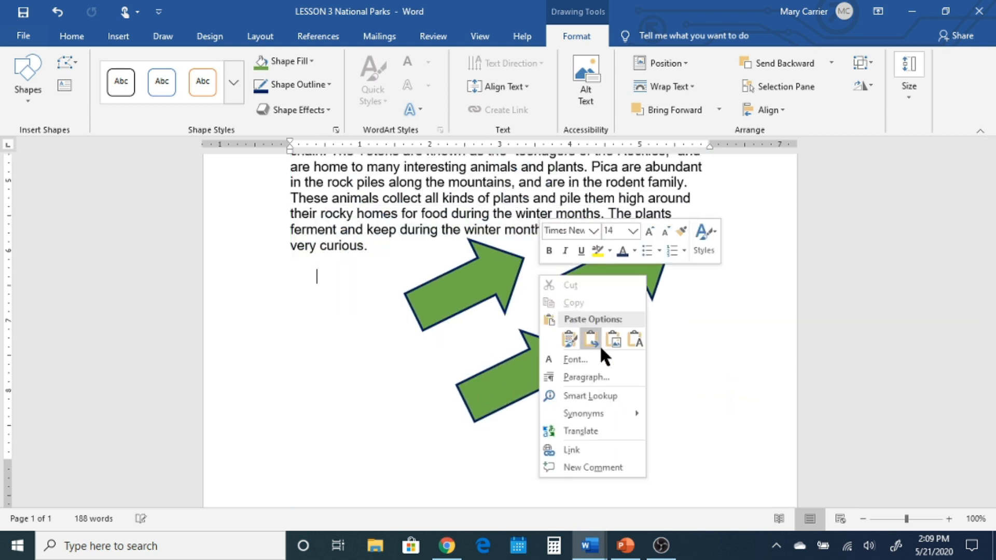
pyautogui.moveTo(602, 412)
pyautogui.click(732, 342)
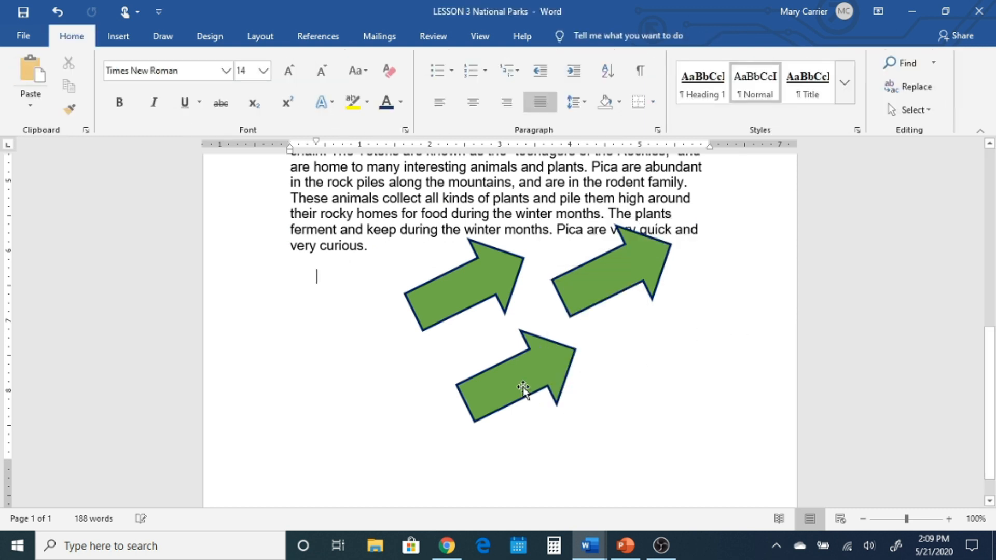
# - Check the grouping options available for the grouped arrows
pyautogui.click(506, 385)
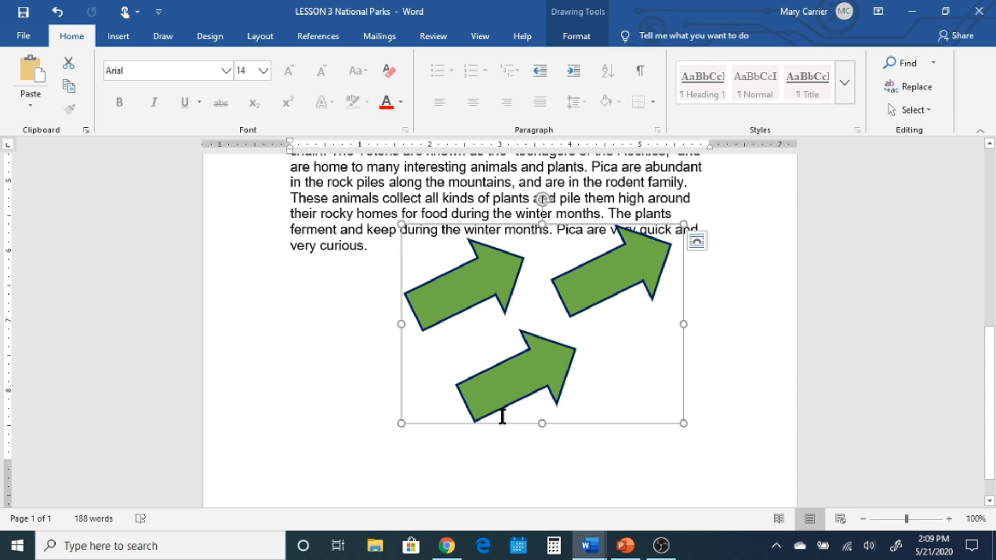
pyautogui.rightClick(505, 394)
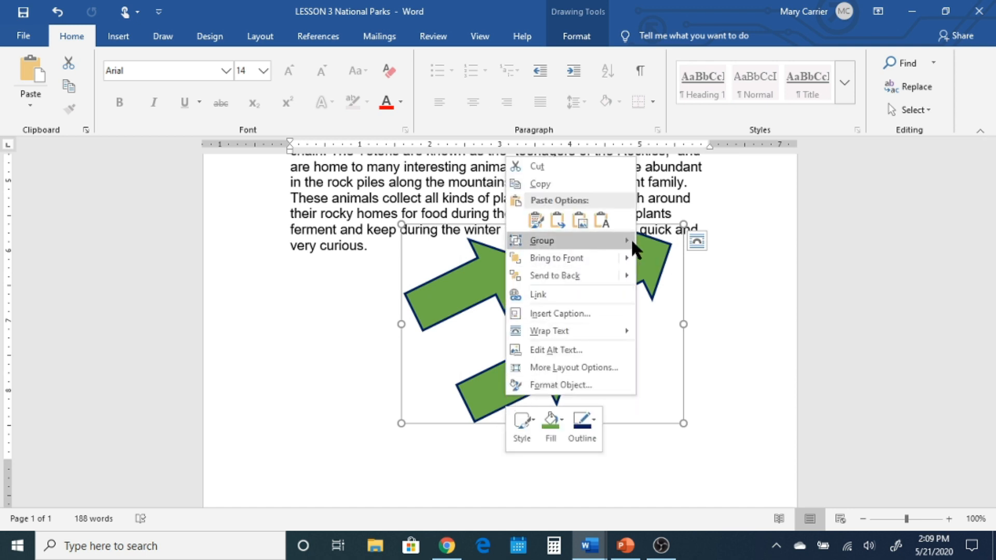
pyautogui.moveTo(630, 238)
pyautogui.click(662, 262)
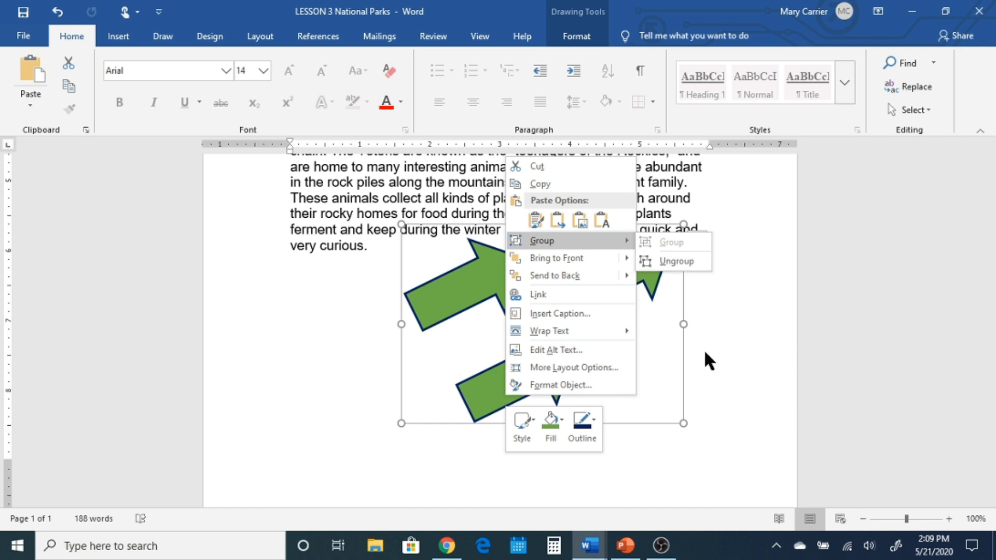
# - Shrink the arrow group to a little over half its width and place it just below the last paragraph
pyautogui.moveTo(684, 425); pyautogui.dragTo(564, 338)
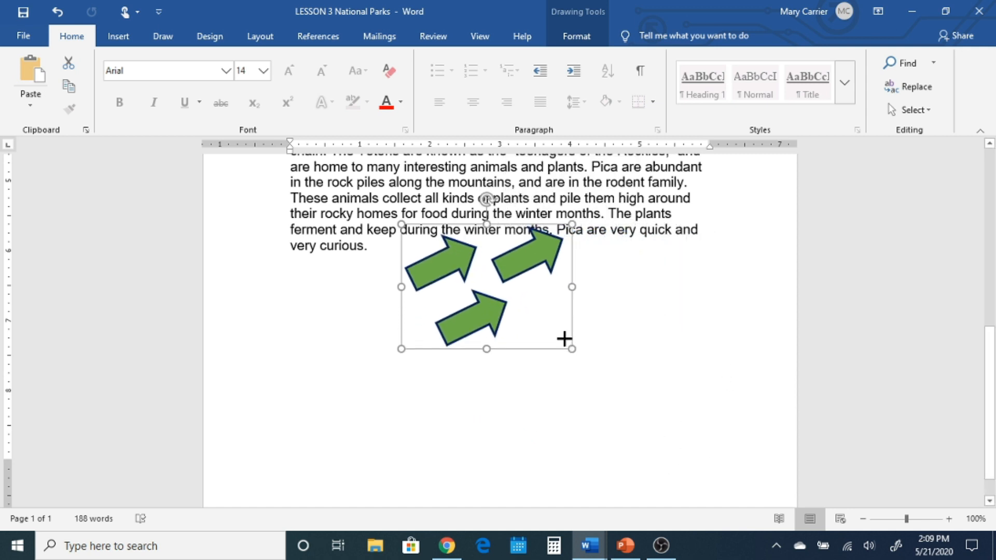
pyautogui.moveTo(523, 289); pyautogui.dragTo(530, 322)
# - Insert three blank lines after the National Parks title
pyautogui.scroll(10, 618, 336)
pyautogui.scroll(3, 566, 430)
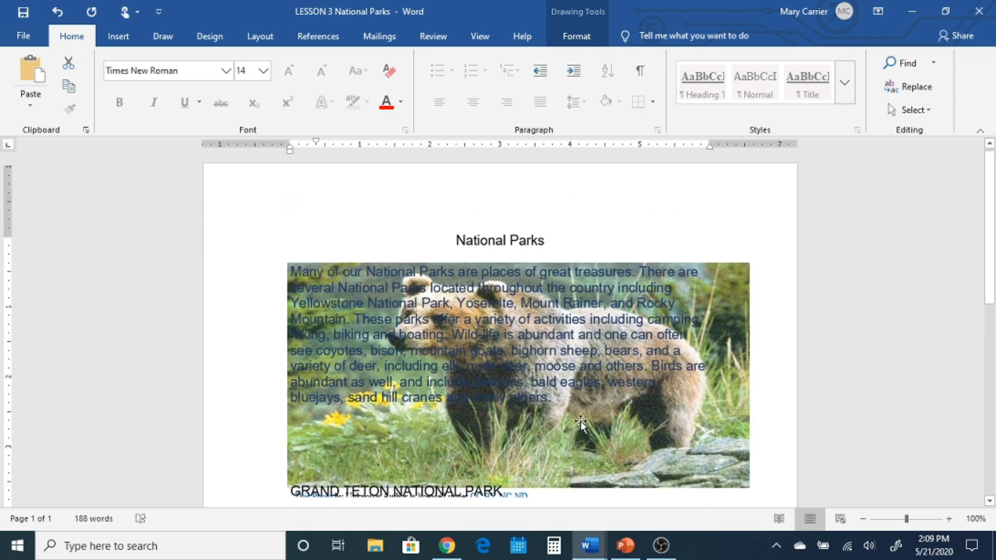
pyautogui.click(456, 241)
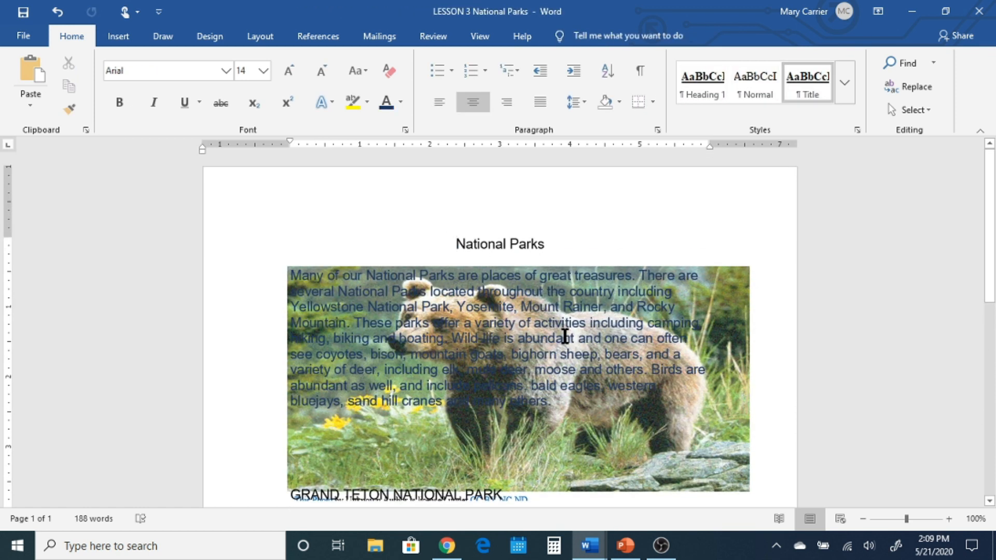
pyautogui.click(568, 244)
pyautogui.press('Return')
pyautogui.press('Return')
pyautogui.press('Return')
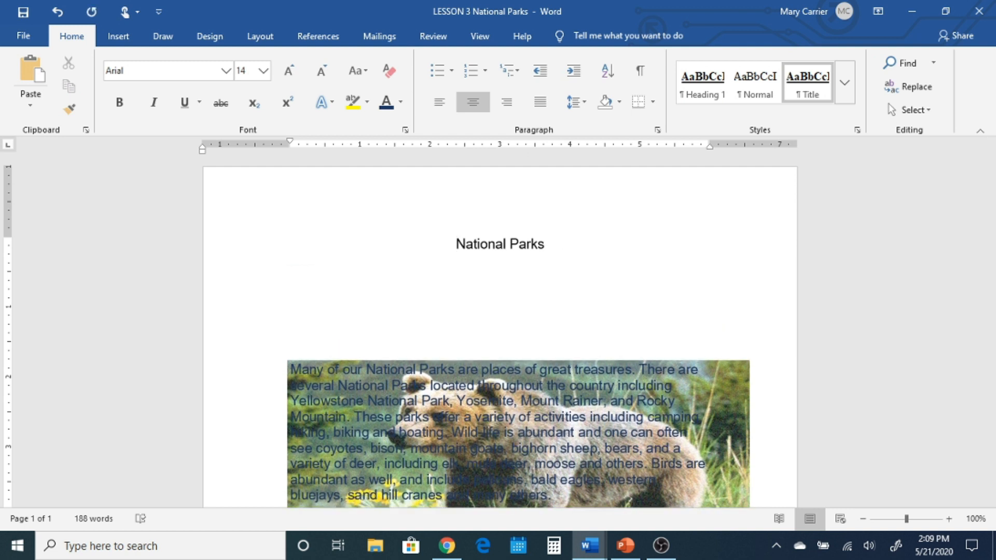
# - Shrink the arrow group further and move it into the blank space beneath the National Parks title
pyautogui.scroll(-8, 524, 275)
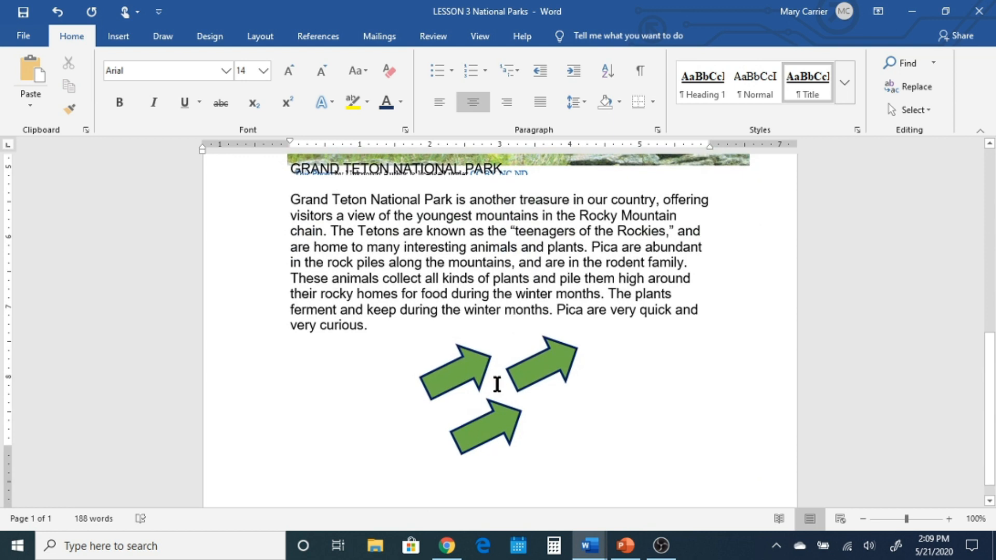
pyautogui.click(491, 385)
pyautogui.click(558, 376)
pyautogui.moveTo(587, 456); pyautogui.dragTo(521, 407)
pyautogui.moveTo(484, 335); pyautogui.dragTo(583, 163)
pyautogui.hotkey('ctrl', 'z')
pyautogui.hotkey('ctrl', 'z')
pyautogui.hotkey('ctrl', 'z')
pyautogui.hotkey('ctrl', 'z')
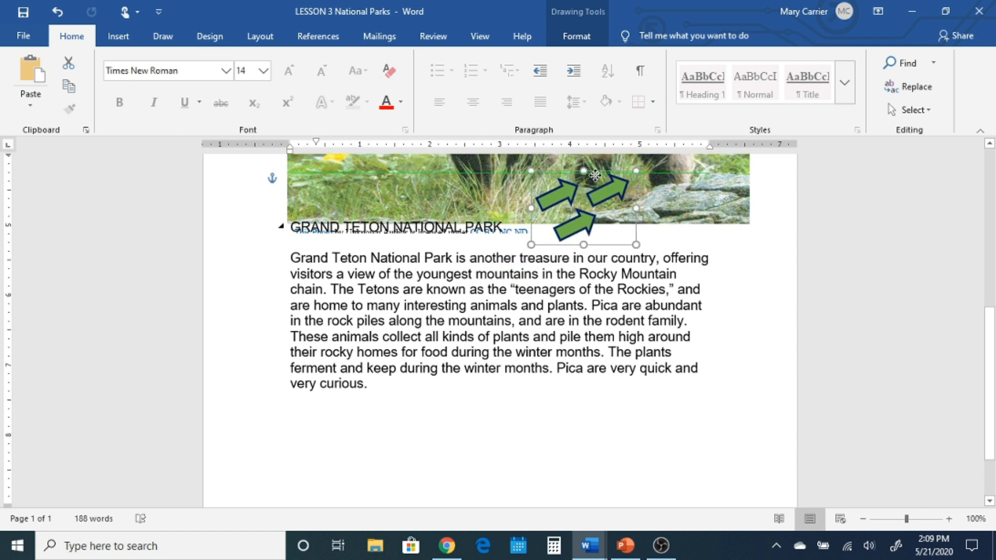
pyautogui.scroll(4, 684, 340)
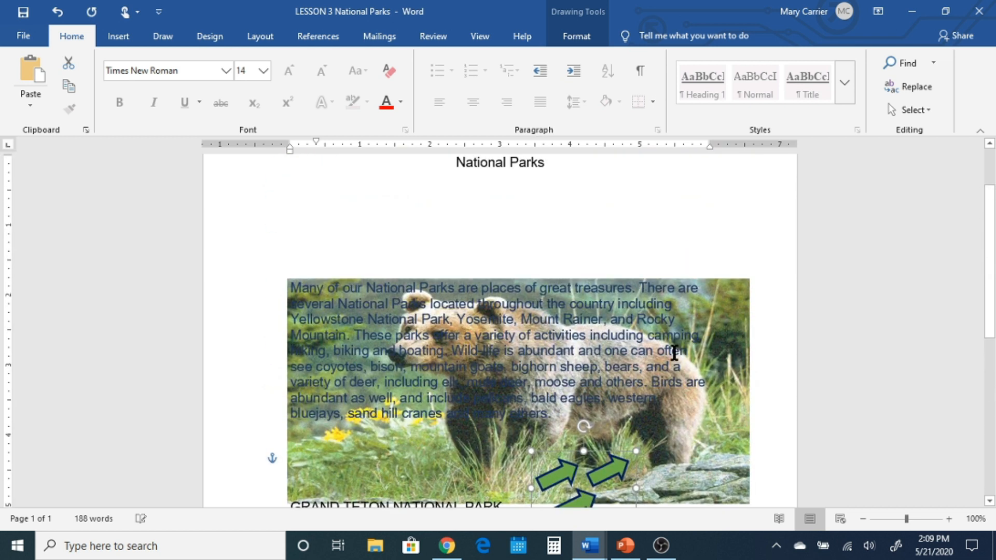
pyautogui.moveTo(598, 457); pyautogui.dragTo(511, 182)
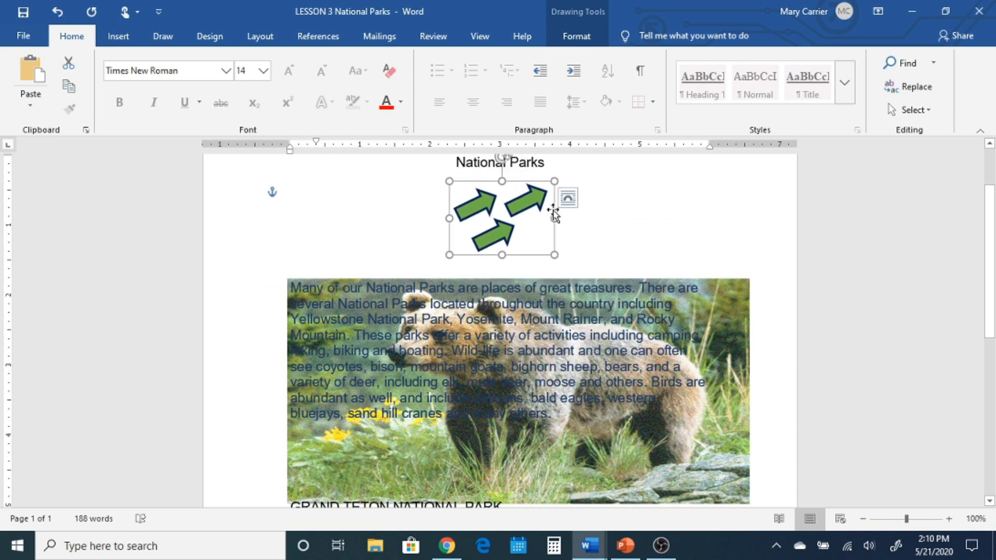
# - Reduce the arrow group a little more, centre it under the National Parks title and deselect it
pyautogui.moveTo(553, 254); pyautogui.dragTo(537, 237)
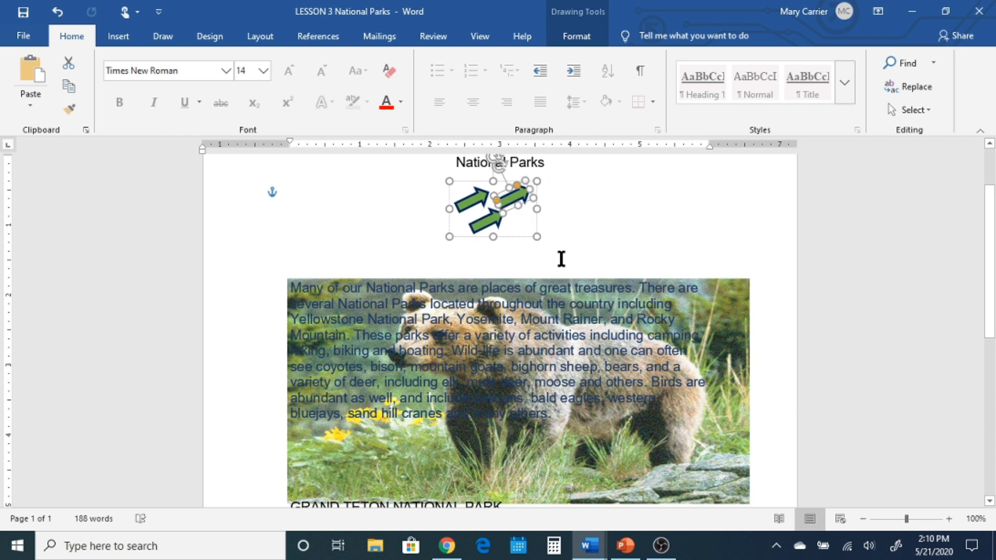
pyautogui.click(605, 248)
pyautogui.click(505, 213)
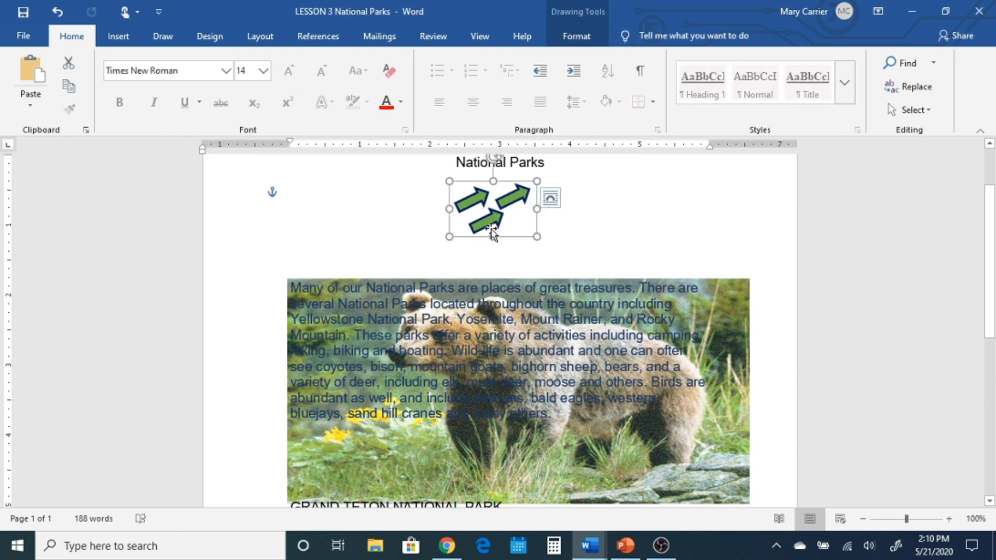
pyautogui.moveTo(511, 238); pyautogui.dragTo(519, 230)
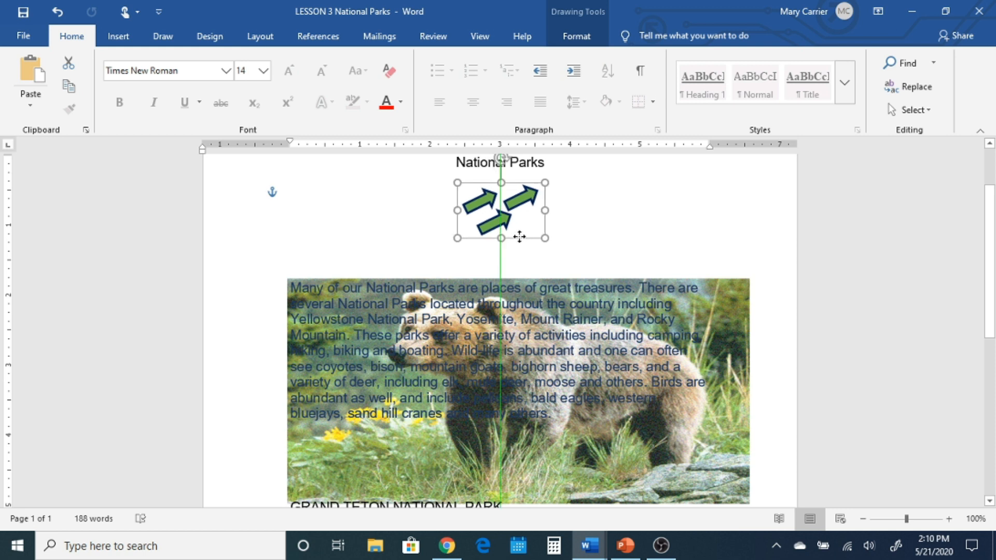
pyautogui.click(588, 272)
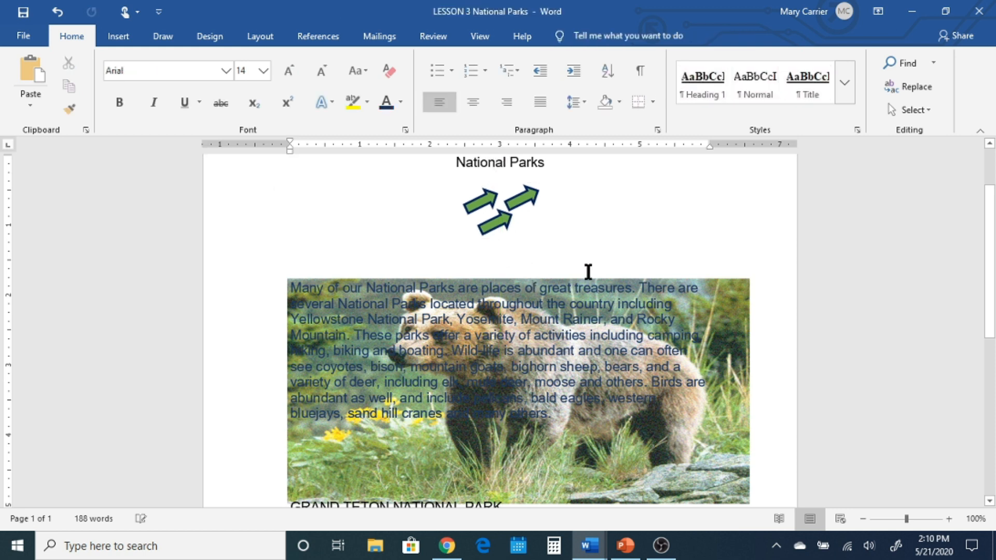
# - Move the bear picture up to just below the arrow group and deselect it
pyautogui.click(544, 280)
pyautogui.moveTo(544, 273); pyautogui.dragTo(540, 247)
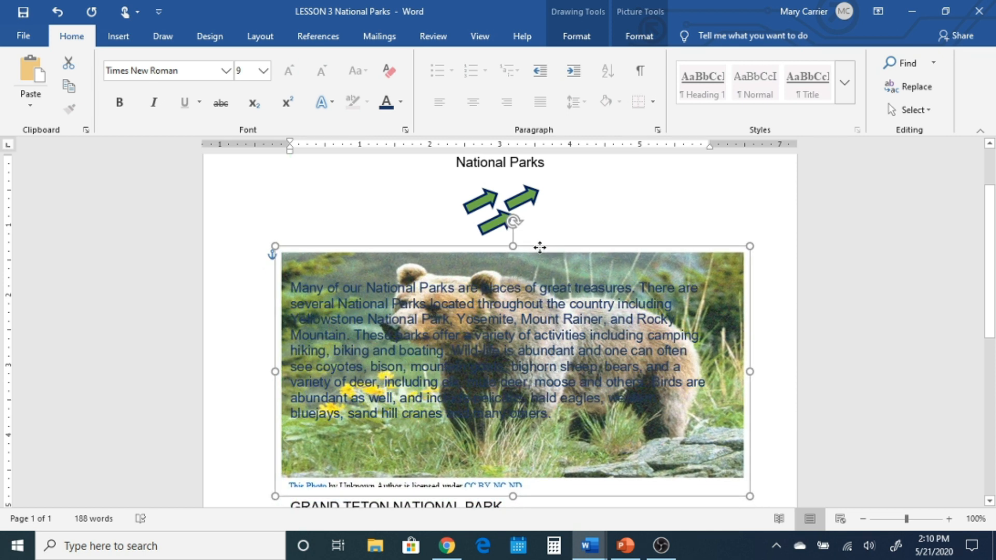
pyautogui.click(773, 337)
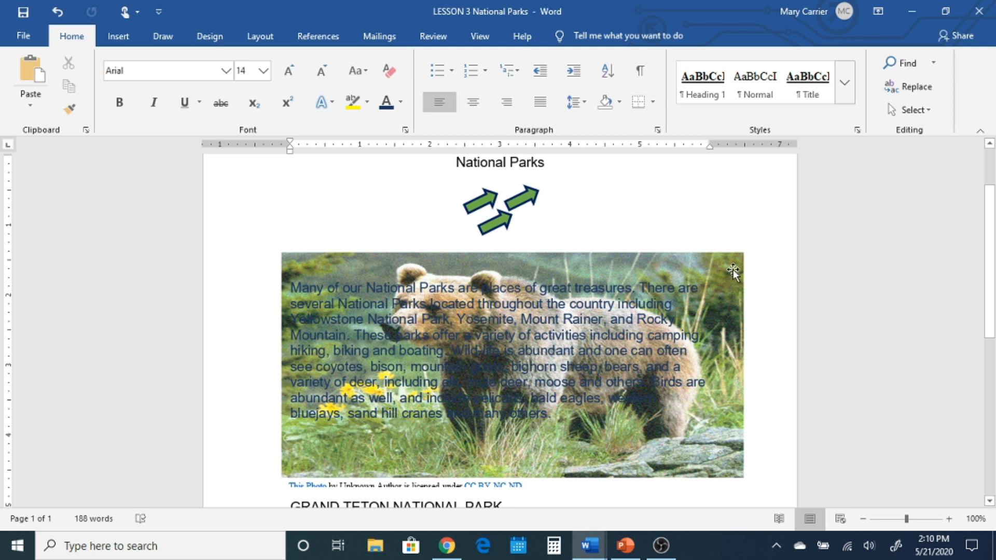
# - Review the arrange and grouping options for the arrow group
pyautogui.click(507, 220)
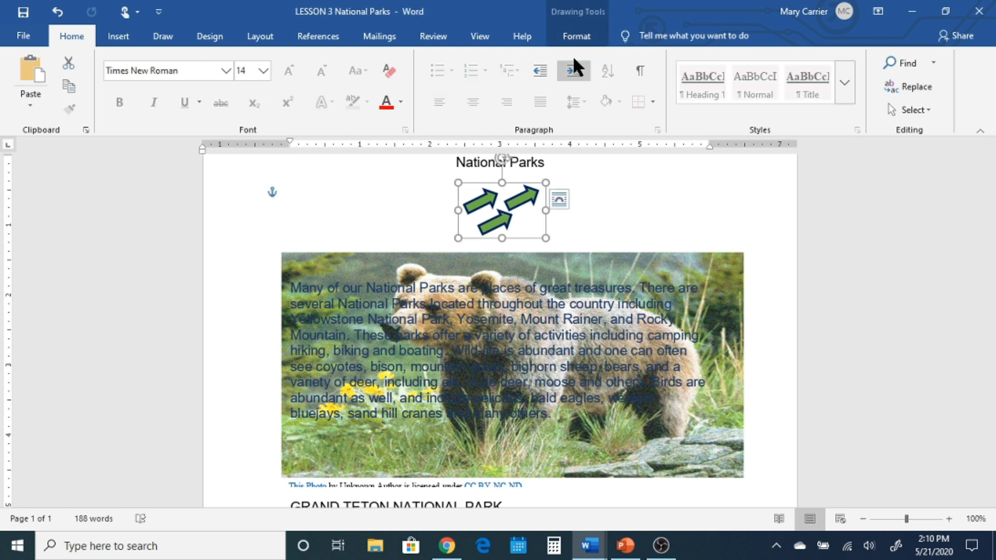
pyautogui.click(597, 35)
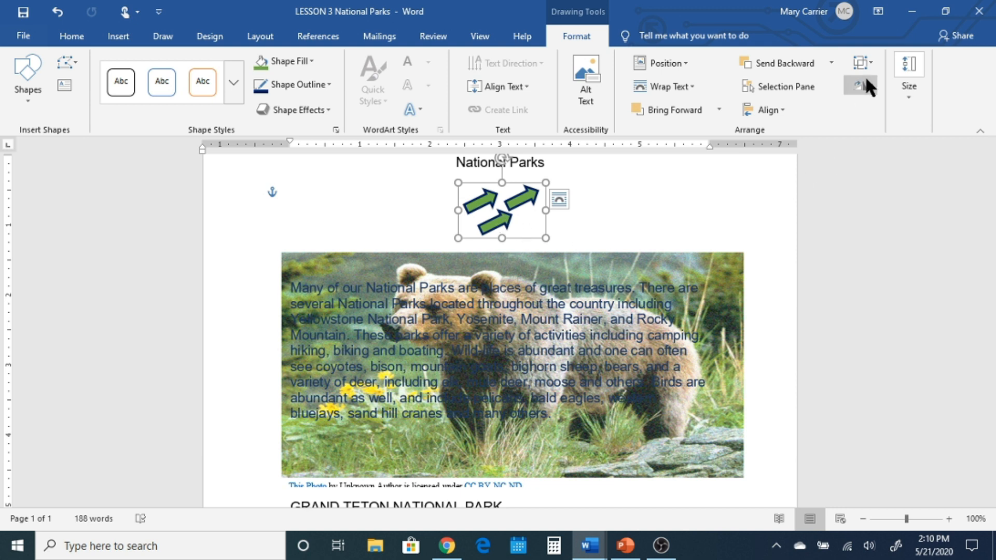
pyautogui.rightClick(495, 213)
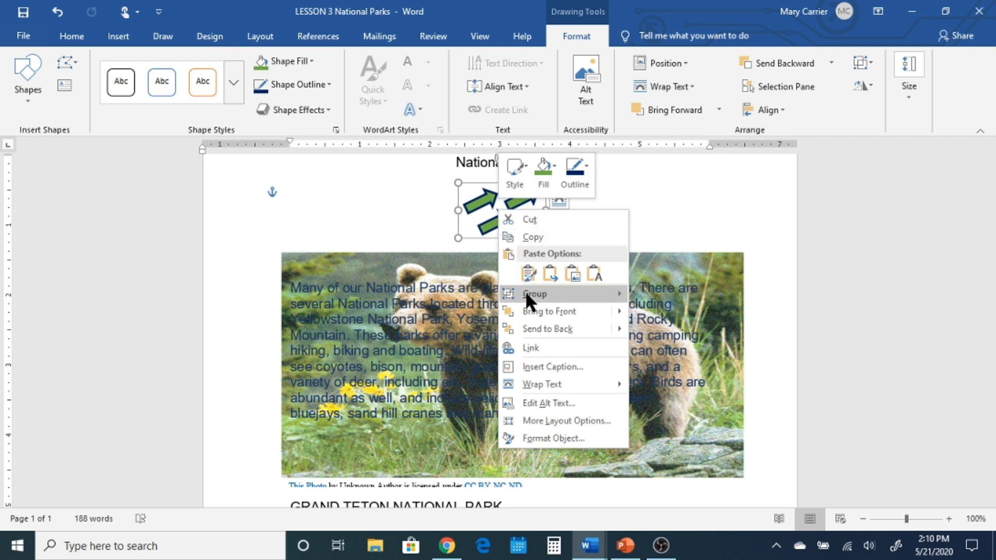
pyautogui.moveTo(525, 294)
pyautogui.click(706, 197)
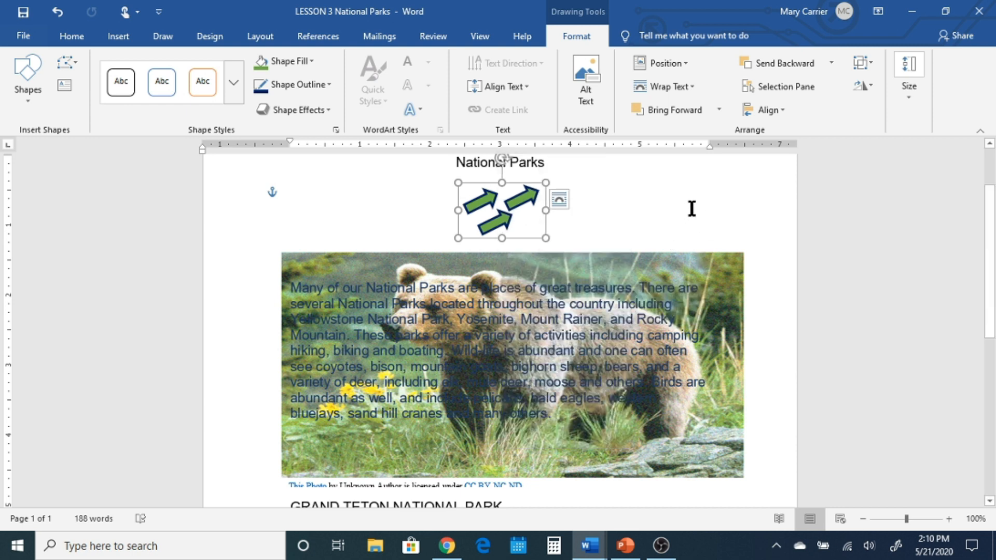
# - Start a new blank line below the last Grand Teton paragraph
pyautogui.scroll(-8, 662, 265)
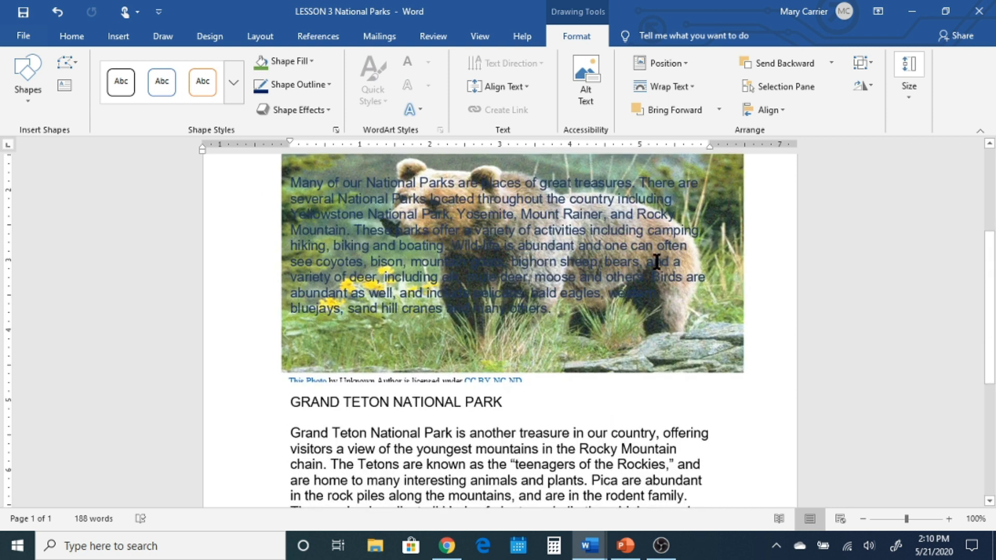
pyautogui.scroll(-3, 654, 264)
pyautogui.click(434, 317)
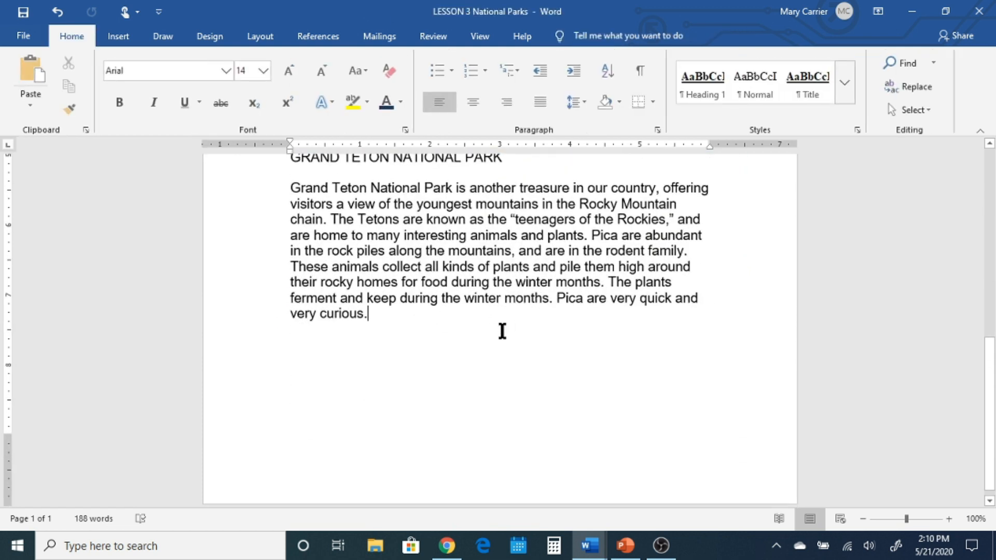
pyautogui.scroll(-1, 459, 334)
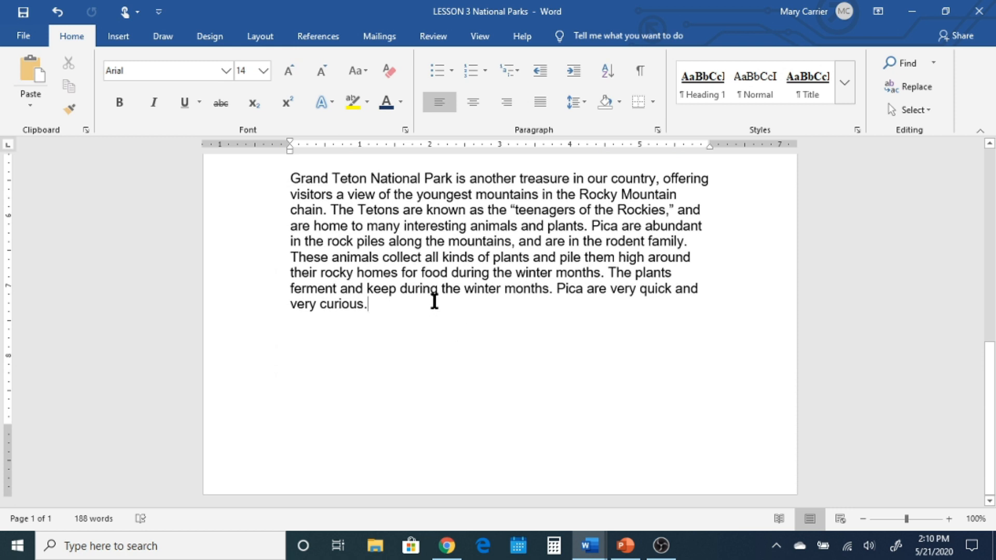
pyautogui.press('Return')
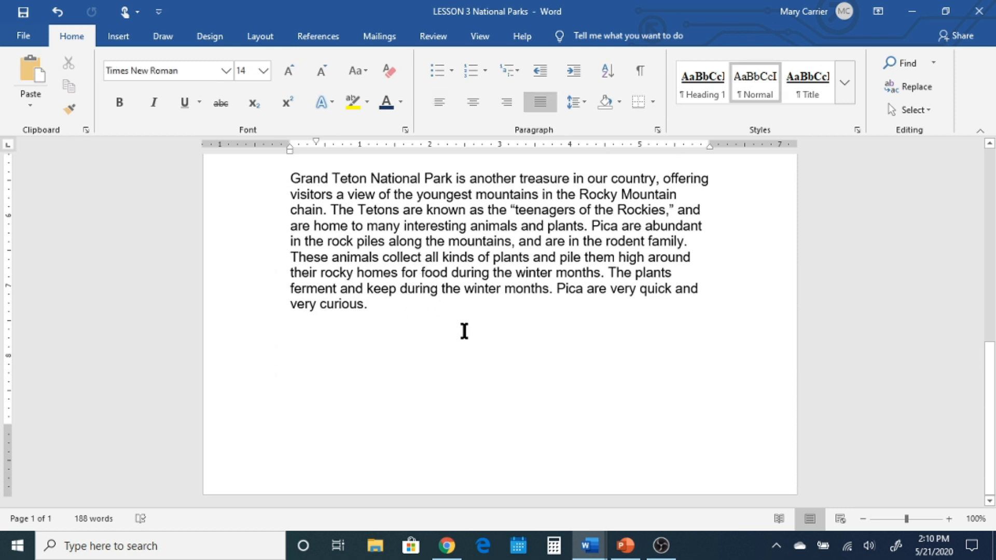
pyautogui.press('Return')
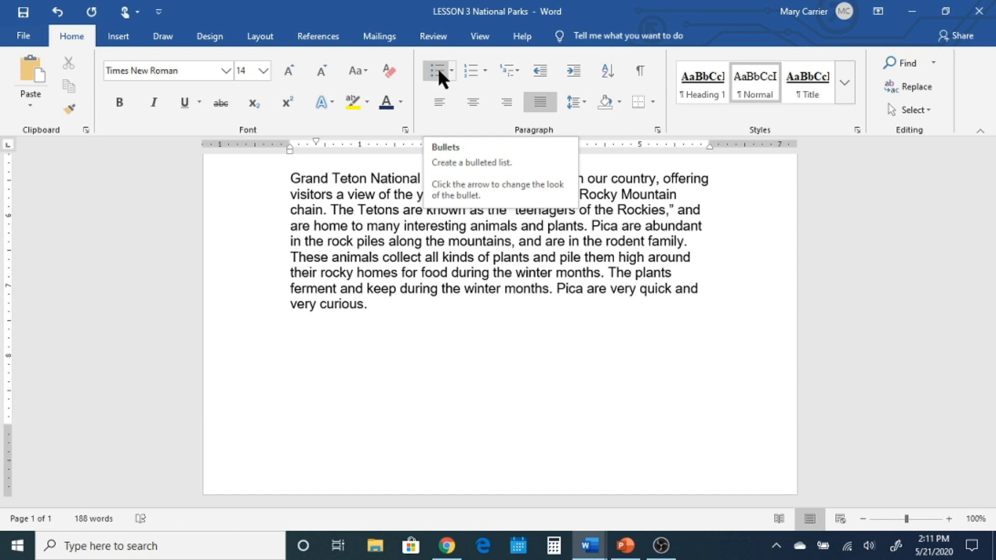
# - Try a bulleted list on the blank line below the last paragraph and remove the bullet
pyautogui.click(436, 66)
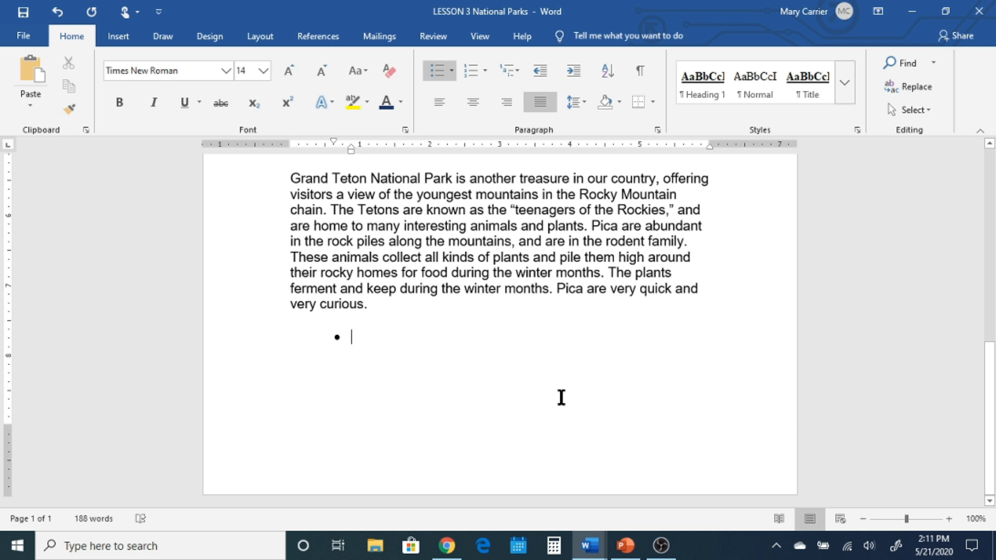
pyautogui.press('BackSpace')
pyautogui.press('BackSpace')
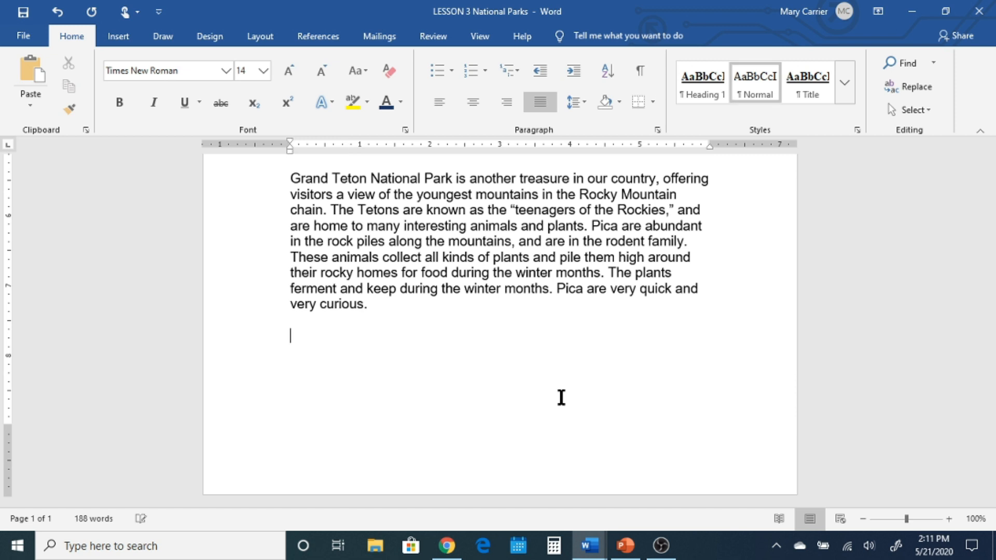
# - Add the line "Things to Do:" and below it a bulleted list of Hiking, Biking and Swimming, ending the list after Swimming
pyautogui.write('Things to Do:')
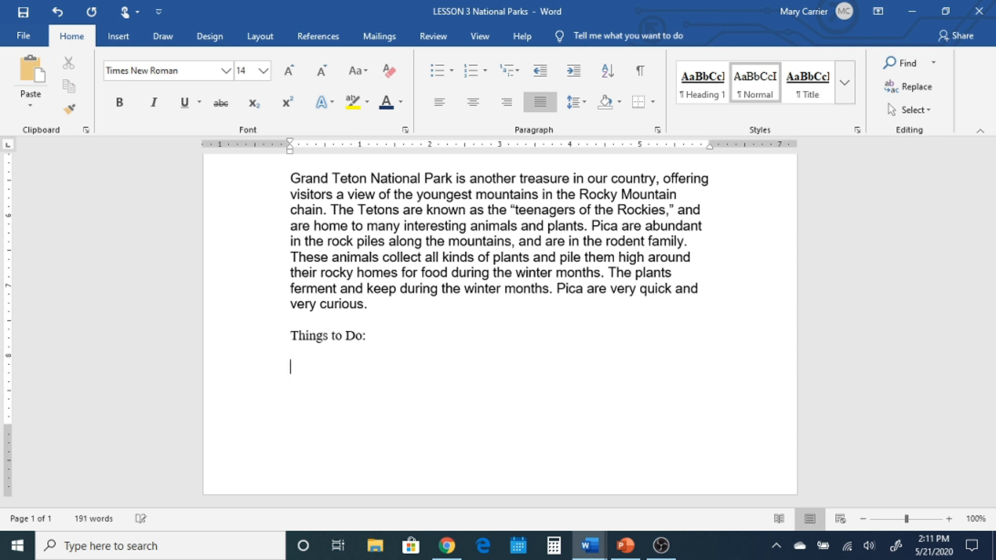
pyautogui.click(437, 73)
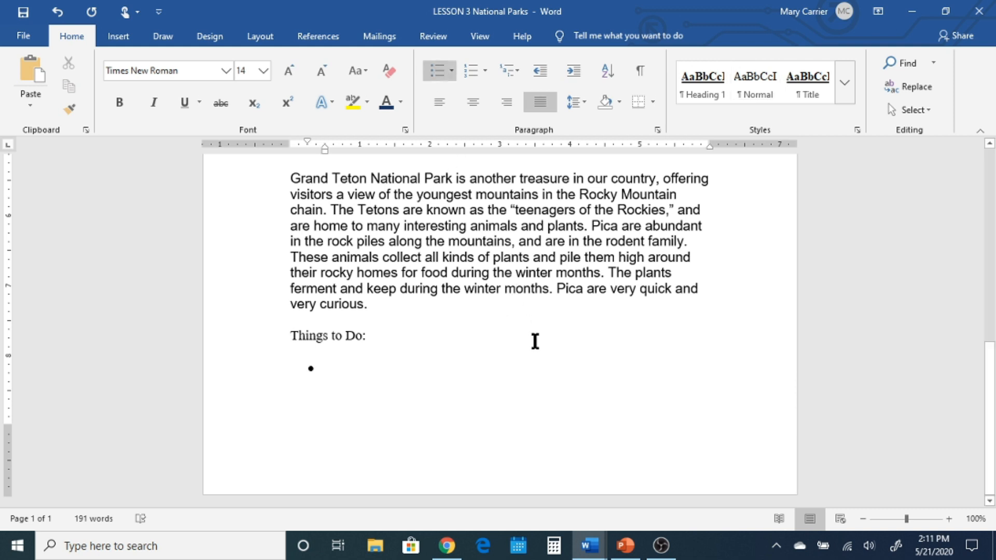
pyautogui.write('H')
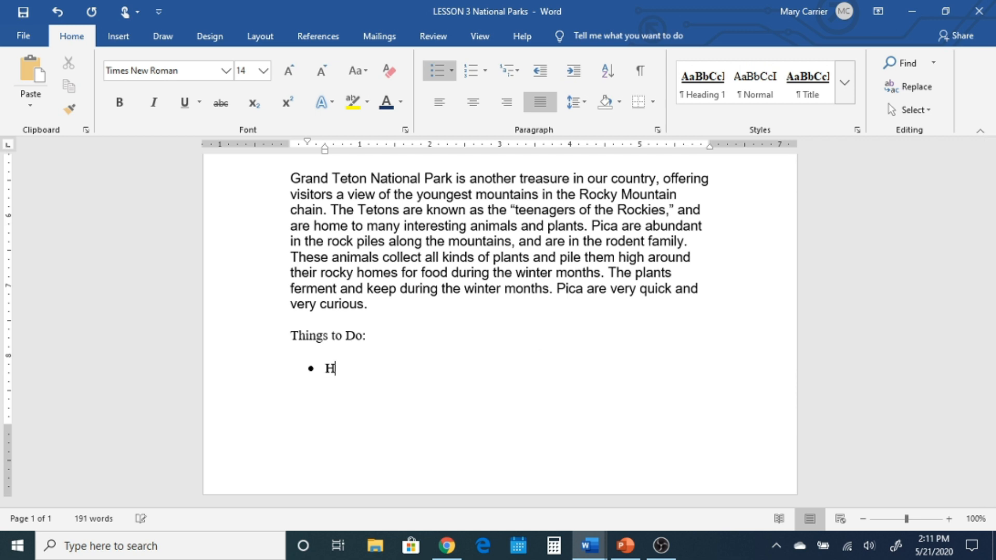
pyautogui.write('iking')
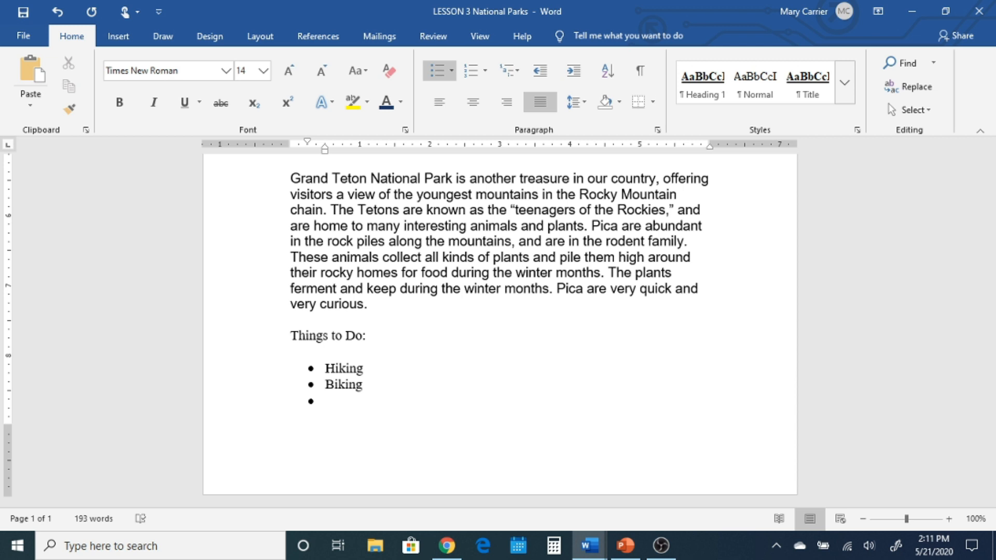
pyautogui.write(' Biking Swimming')
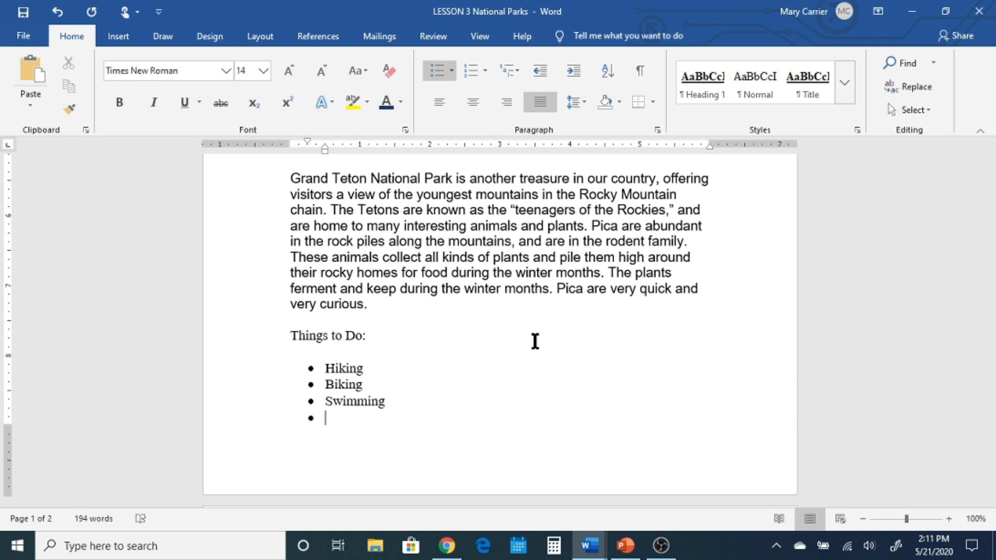
pyautogui.press('BackSpace')
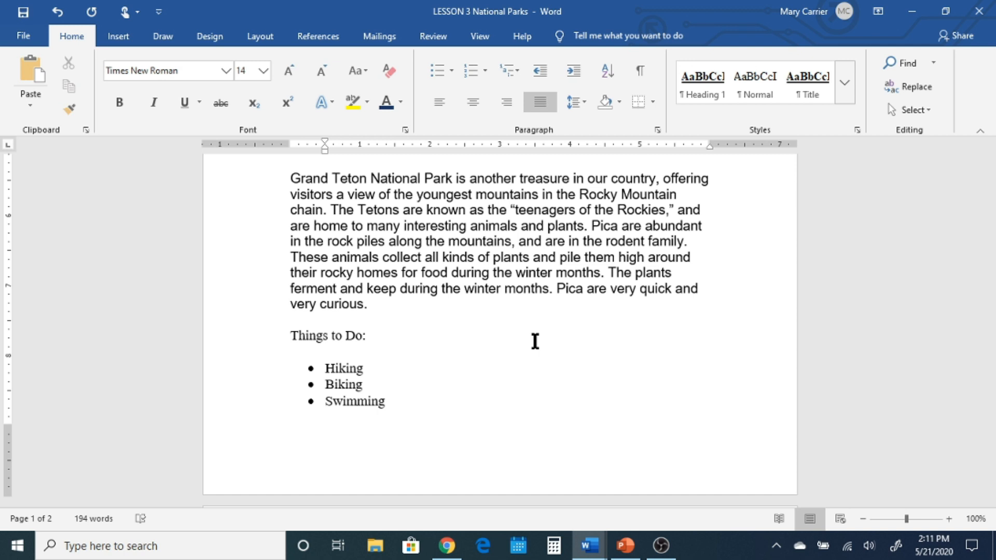
# - Select the Hiking, Biking and Swimming items, remove their bullets and reapply the same bullets
pyautogui.scroll(-4, 498, 342)
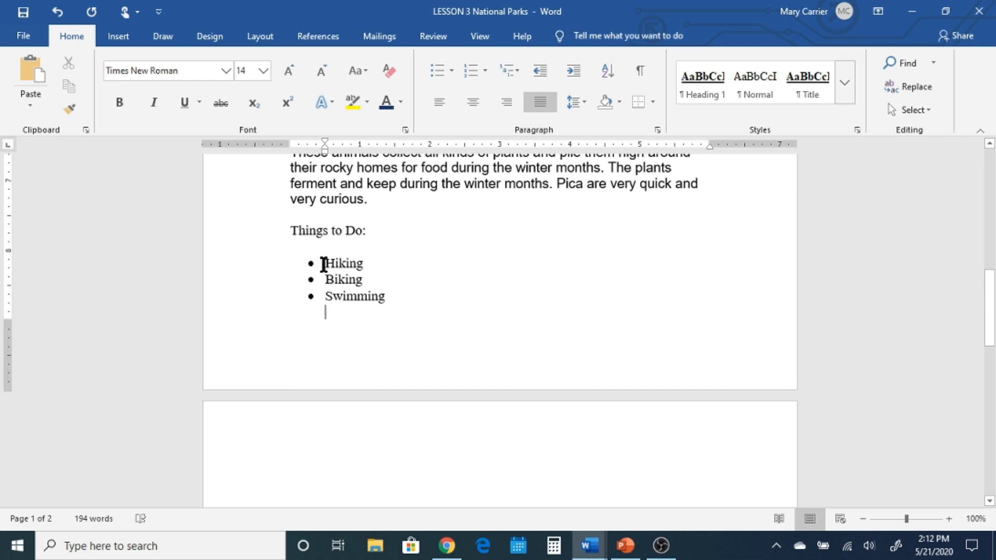
pyautogui.moveTo(325, 265); pyautogui.dragTo(378, 274)
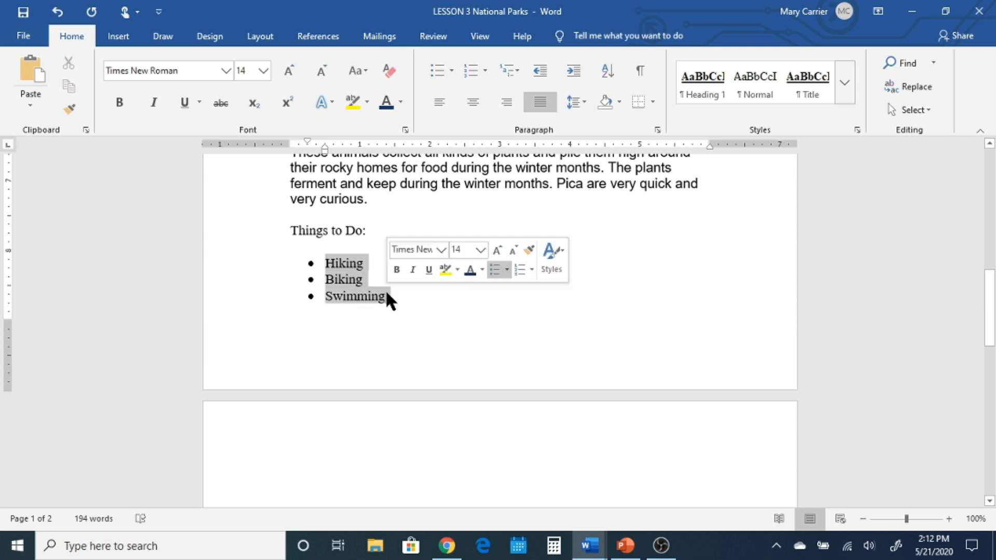
pyautogui.click(437, 70)
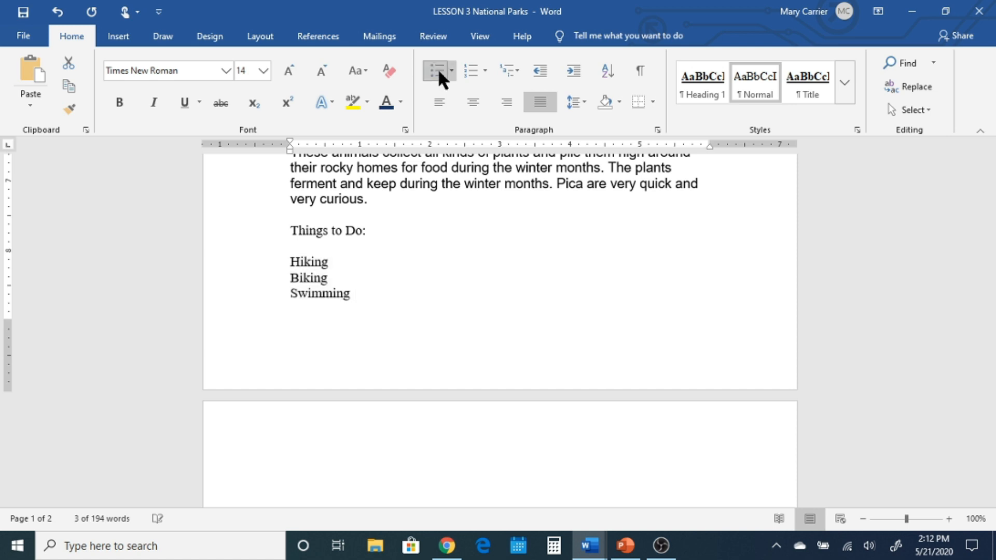
pyautogui.click(438, 70)
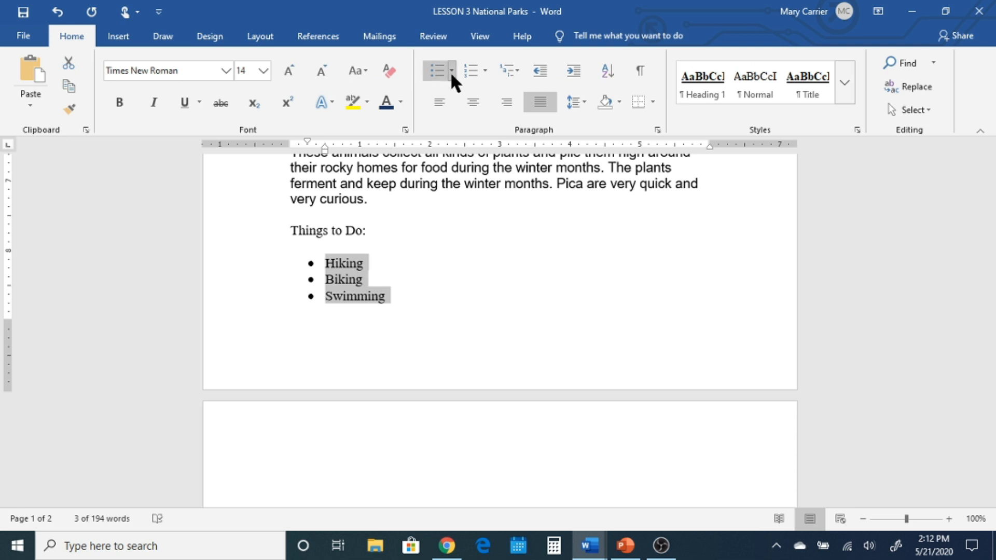
# - Change the selected list's bullets to the four-diamond style and then to the arrowhead style
pyautogui.click(451, 71)
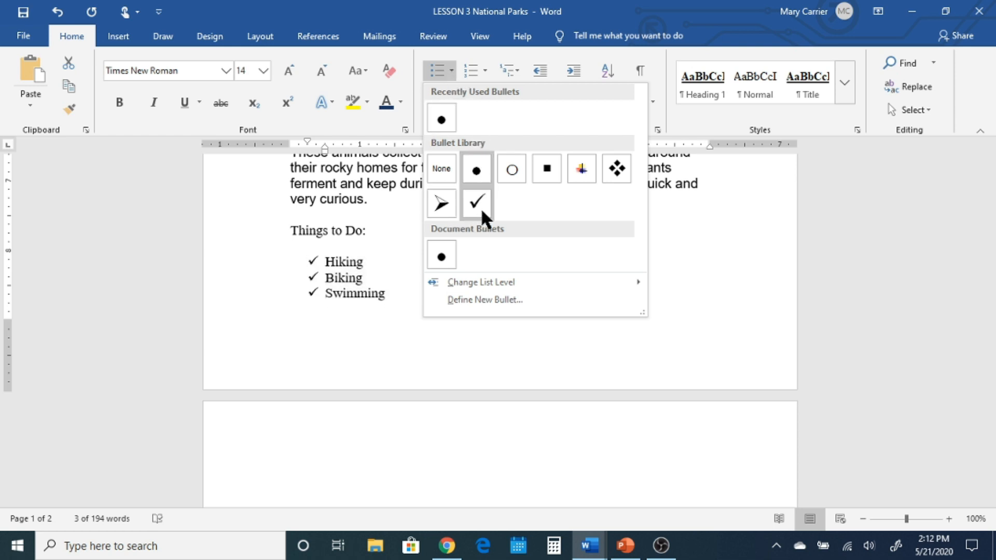
pyautogui.click(616, 169)
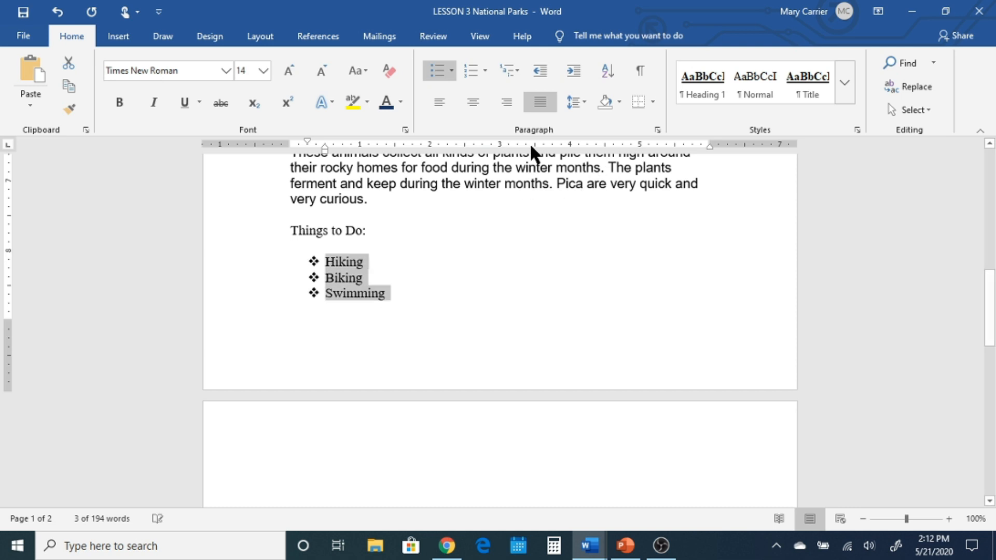
pyautogui.click(451, 69)
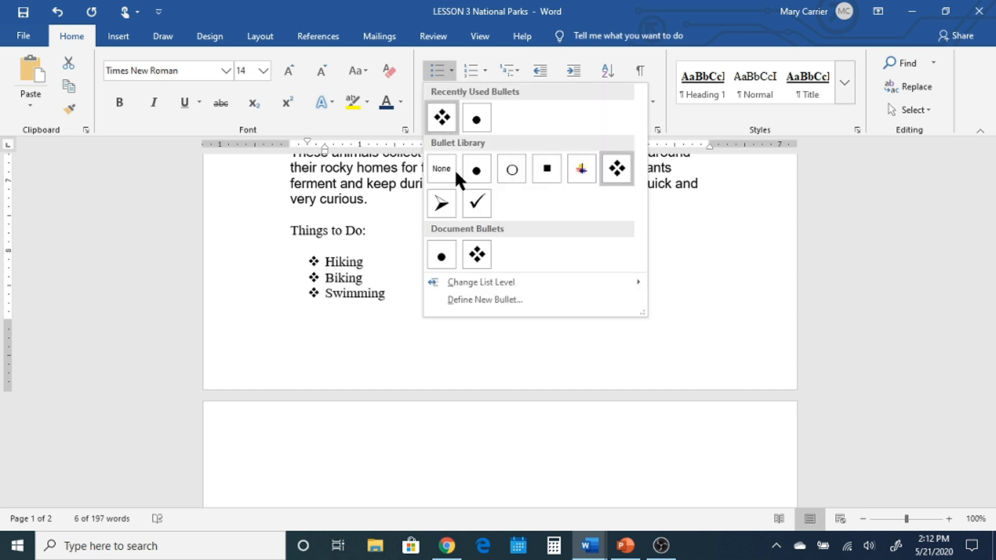
pyautogui.click(440, 206)
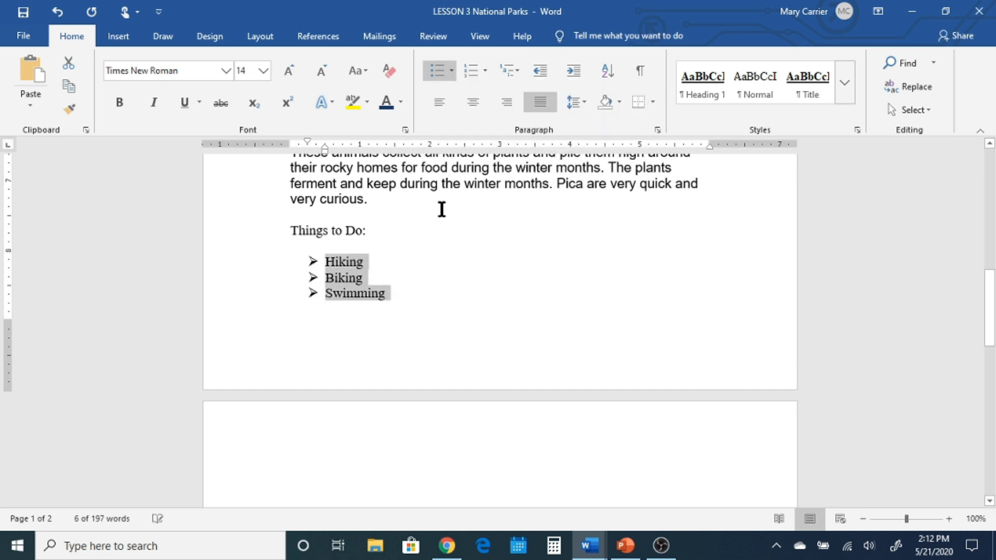
# - Start defining a new symbol bullet for the selected list and set the symbol font to Webdings
pyautogui.click(451, 69)
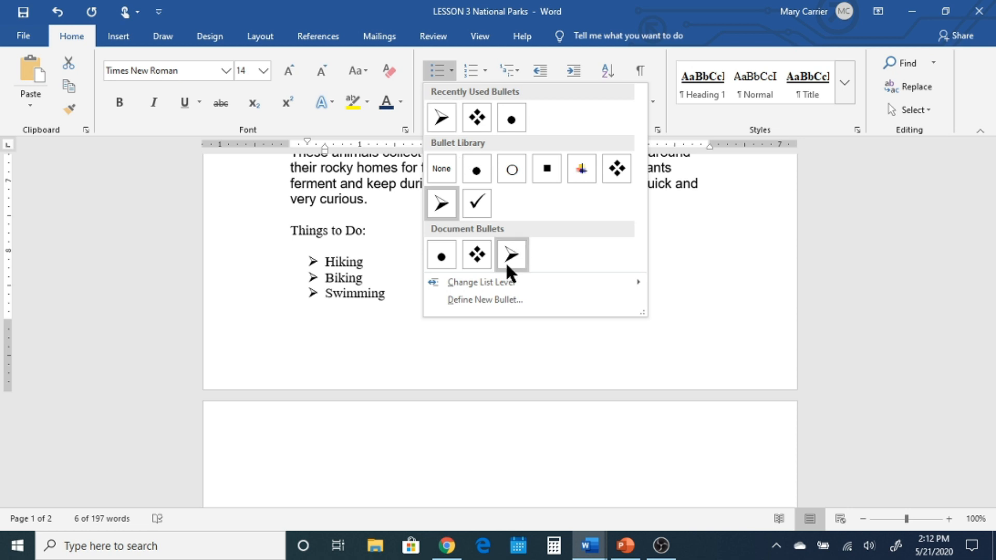
pyautogui.click(500, 300)
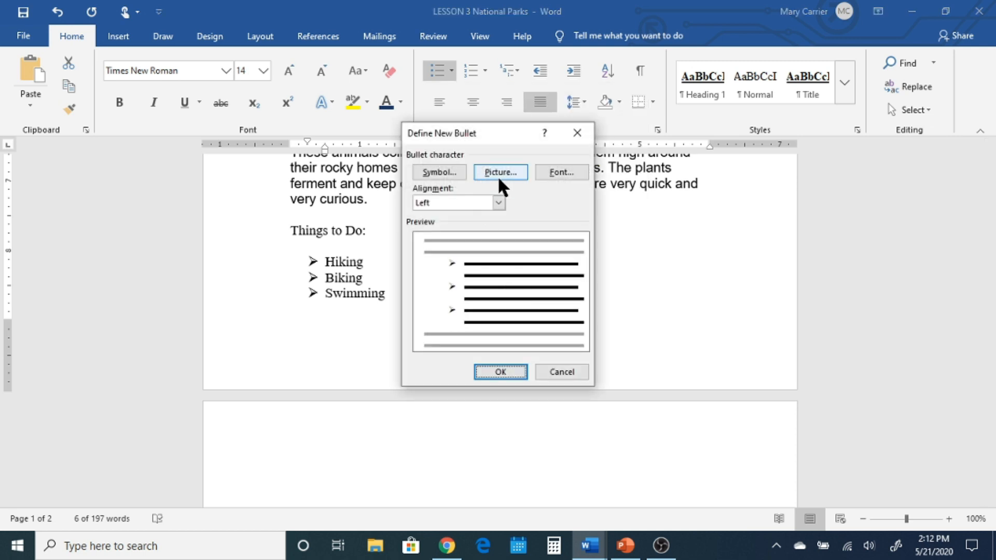
pyautogui.click(448, 168)
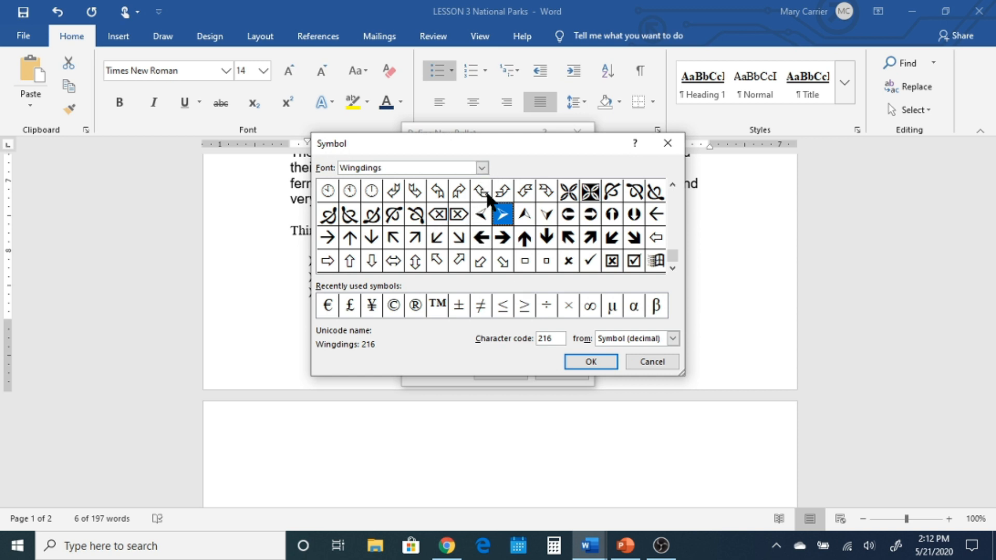
pyautogui.click(482, 167)
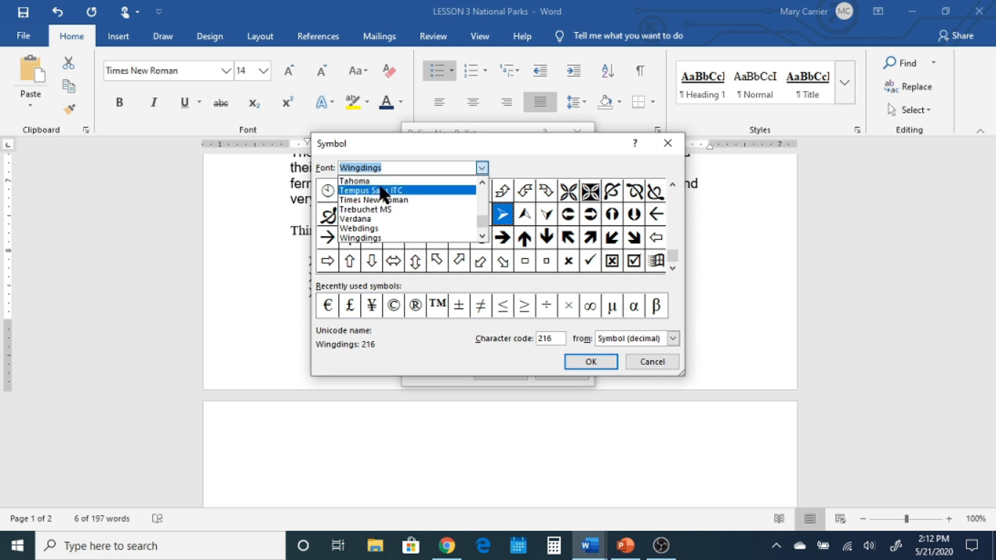
pyautogui.click(480, 165)
pyautogui.click(480, 165)
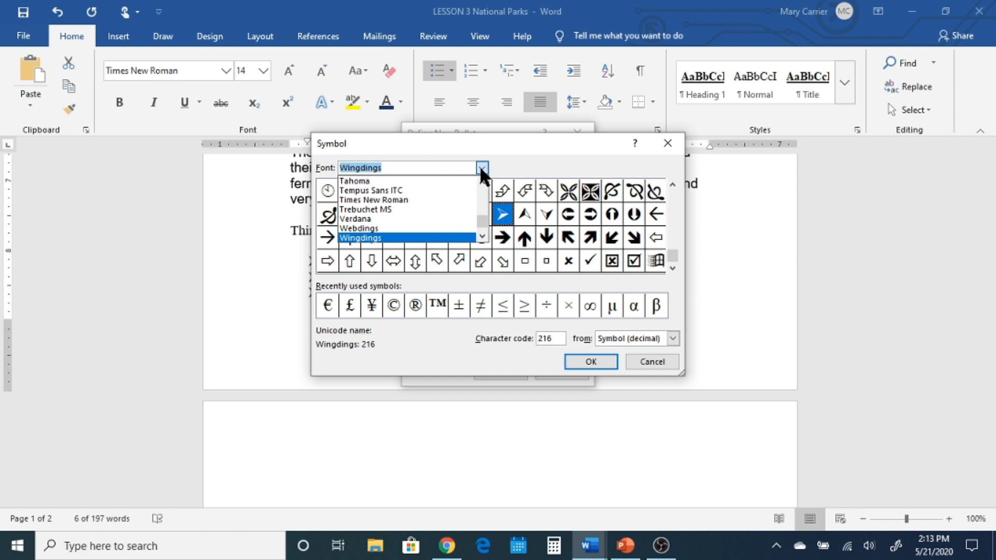
pyautogui.scroll(-1, 440, 201)
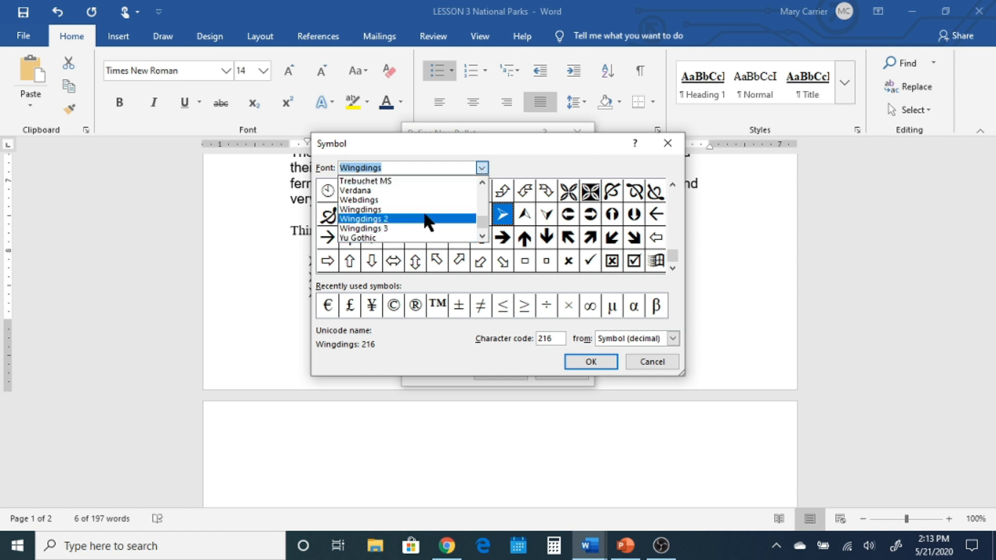
pyautogui.click(397, 199)
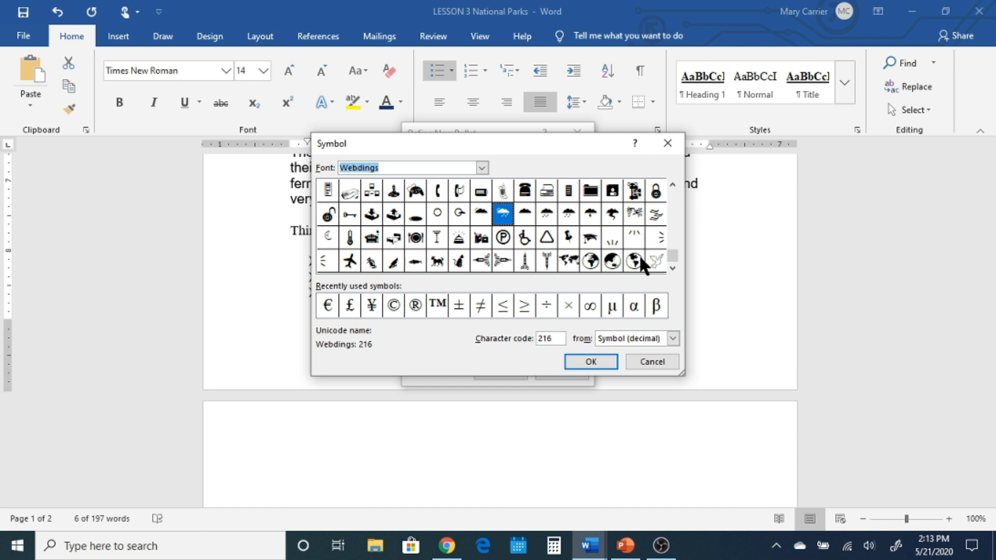
# - Look through the earlier Webdings symbols for a suitable bullet character
pyautogui.click(672, 183)
pyautogui.click(672, 182)
pyautogui.click(672, 182)
pyautogui.click(672, 181)
pyautogui.click(673, 181)
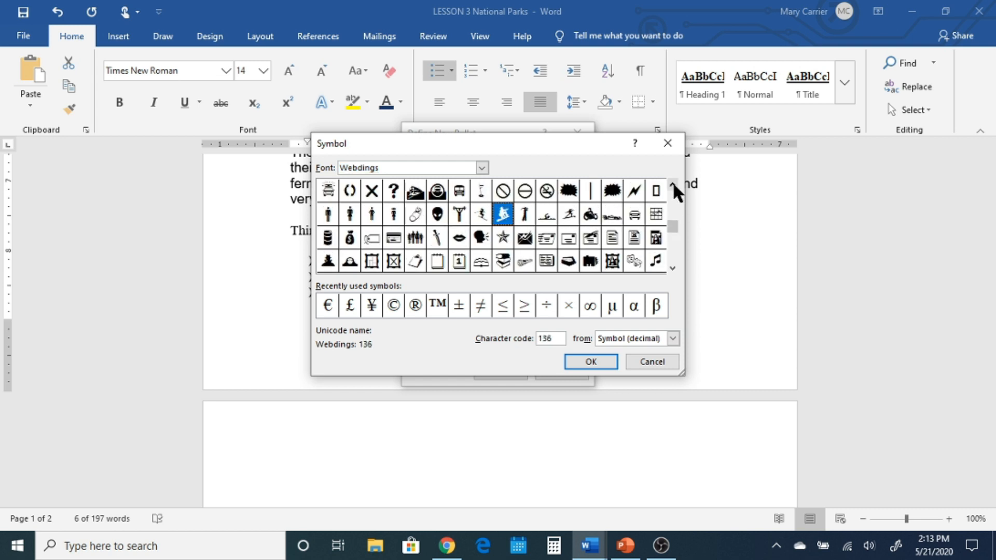
# - Define the Webdings music note symbol (character code 175) as the bullet for the Hiking, Biking and Swimming list
pyautogui.click(672, 182)
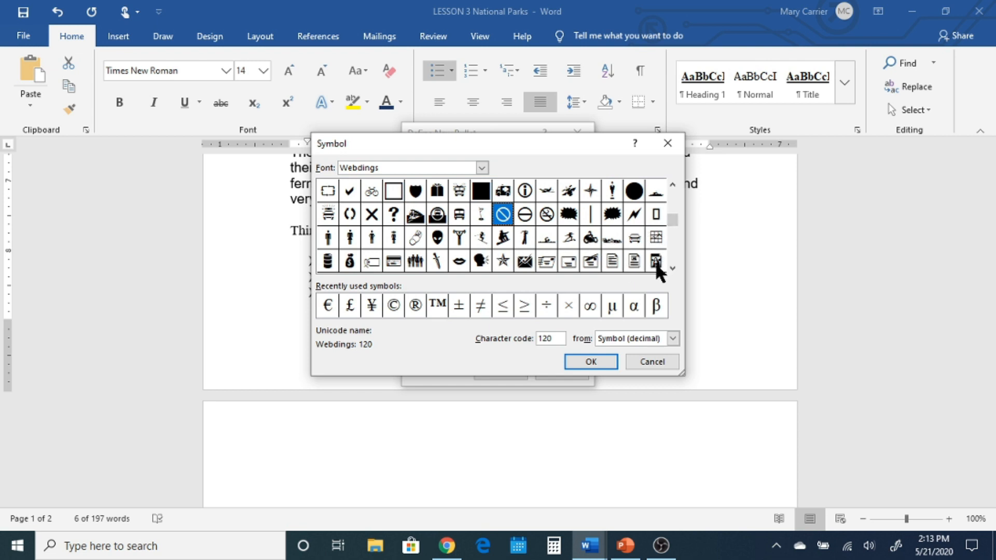
pyautogui.click(672, 268)
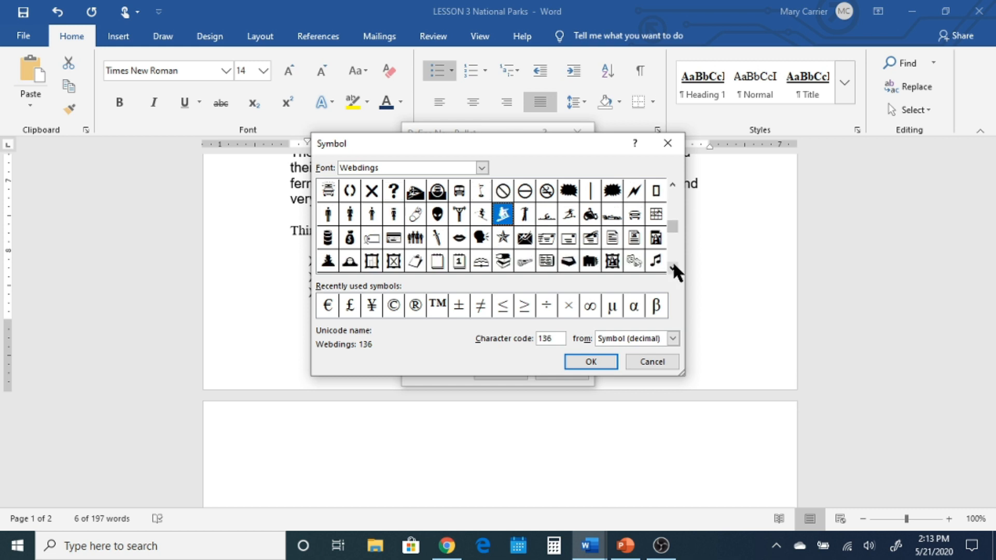
pyautogui.click(672, 268)
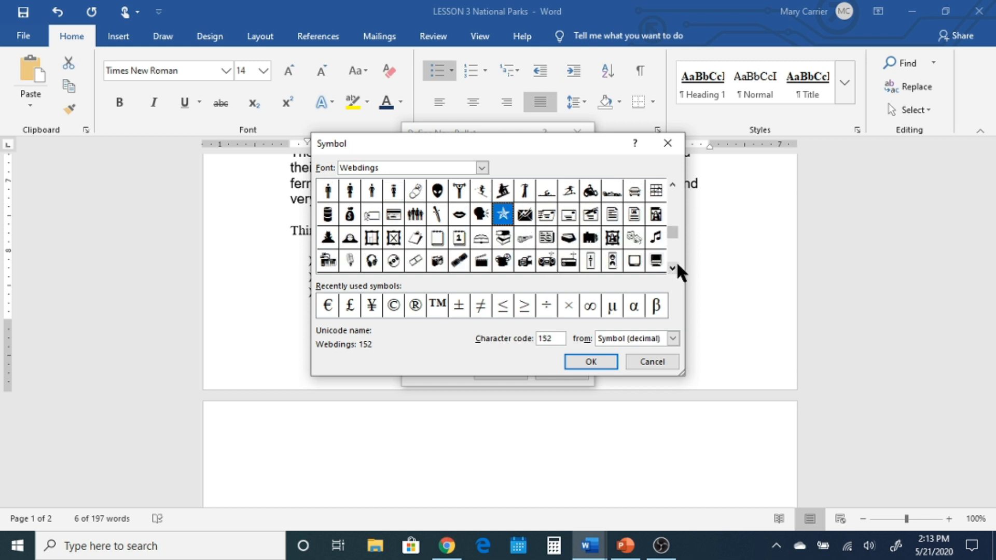
pyautogui.click(672, 268)
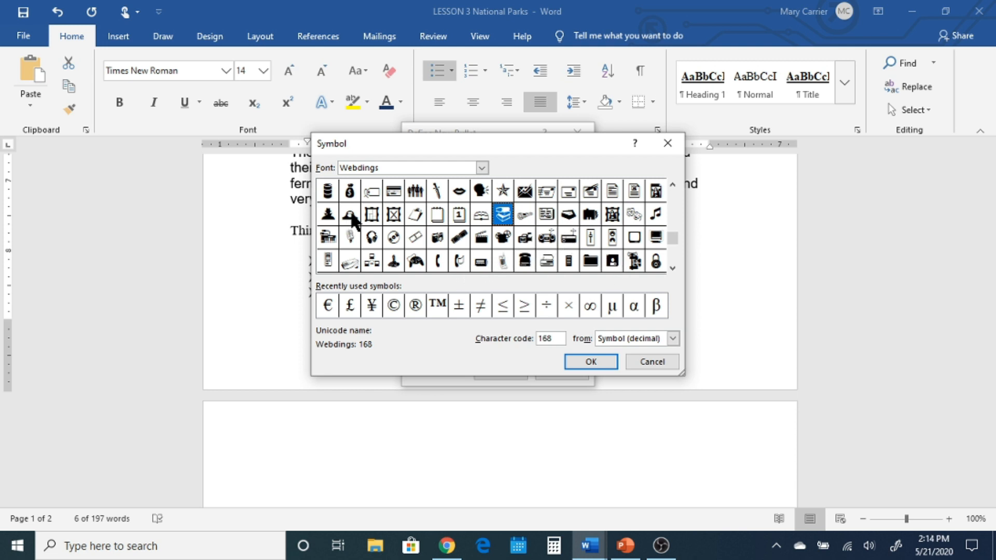
pyautogui.click(656, 214)
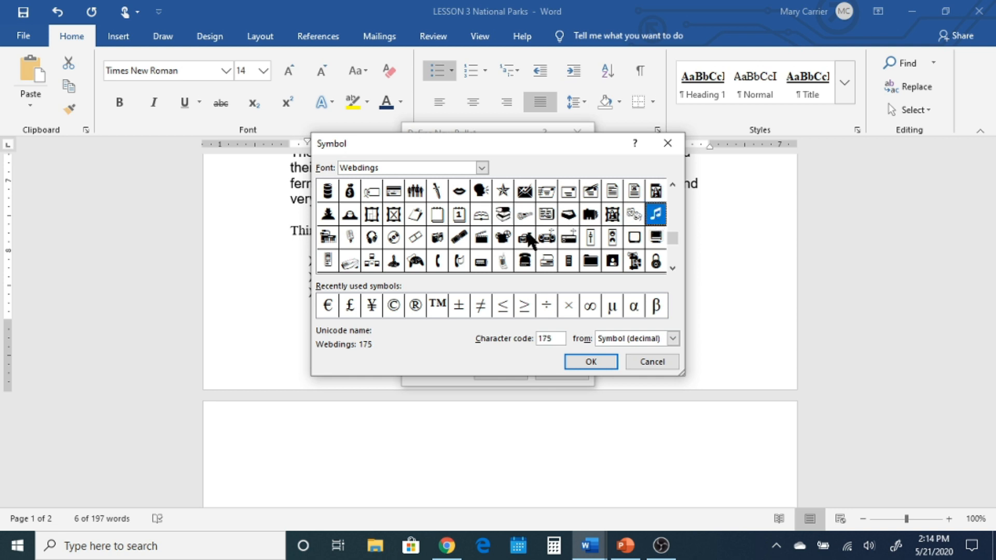
pyautogui.click(590, 361)
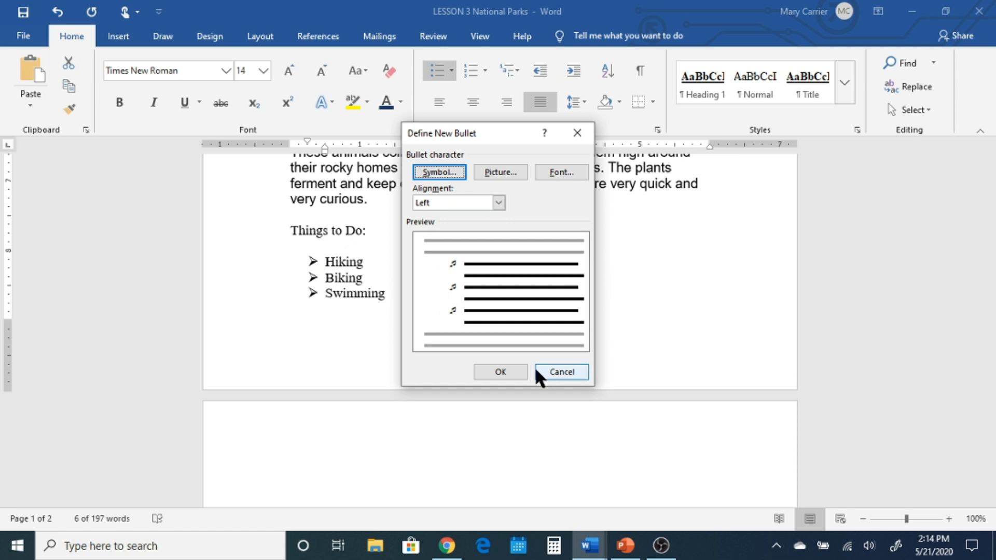
pyautogui.click(501, 372)
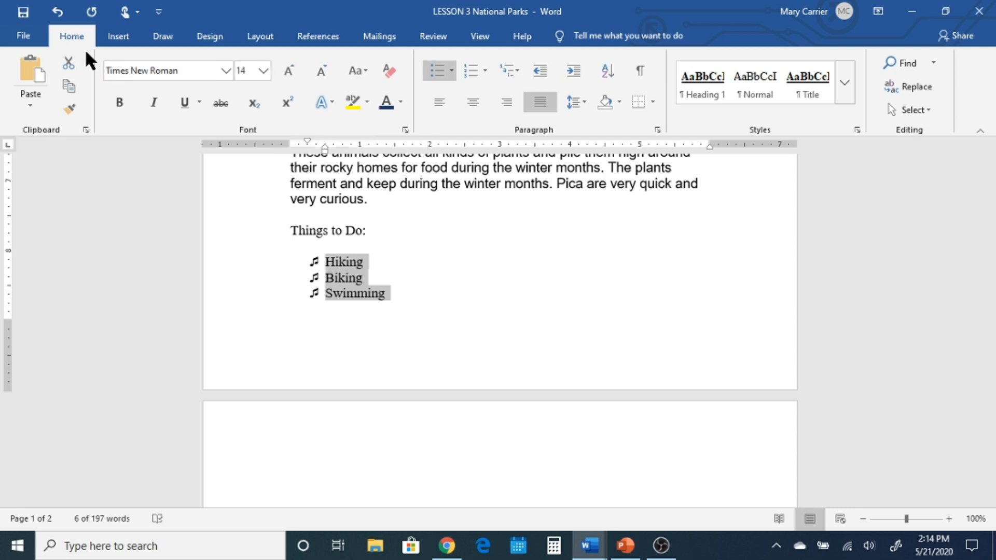
# - Try font size 20 on the selected bulleted list and undo the size change
pyautogui.click(259, 69)
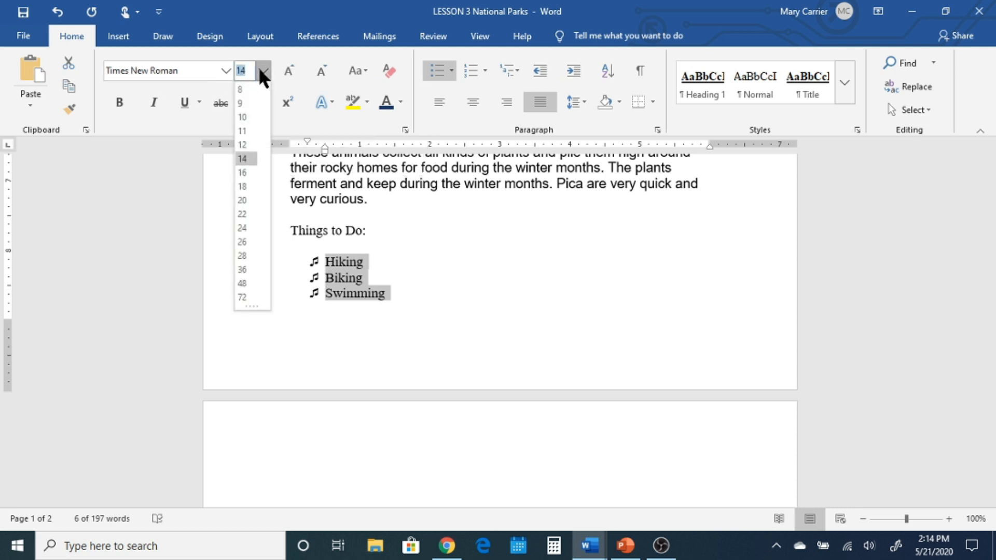
pyautogui.click(245, 199)
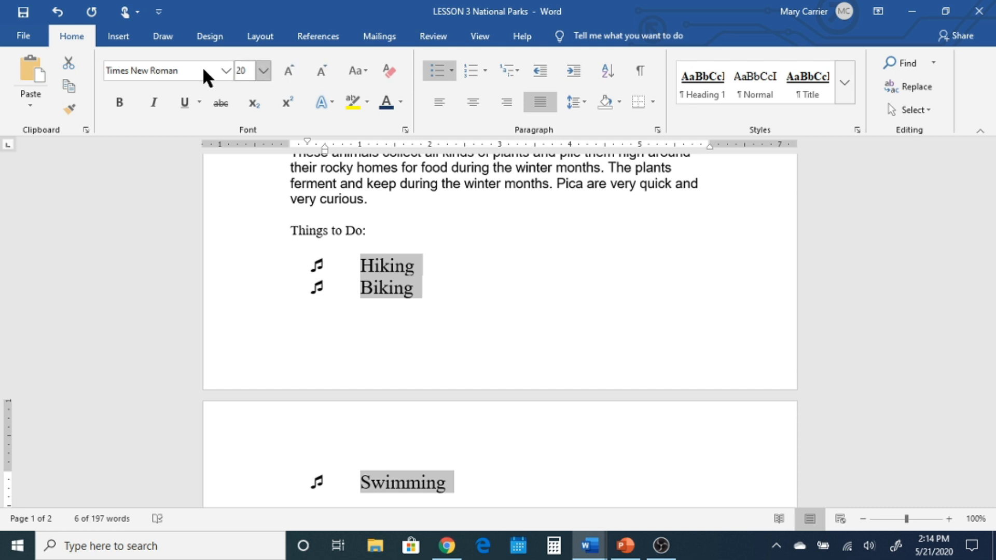
pyautogui.click(57, 13)
pyautogui.click(57, 12)
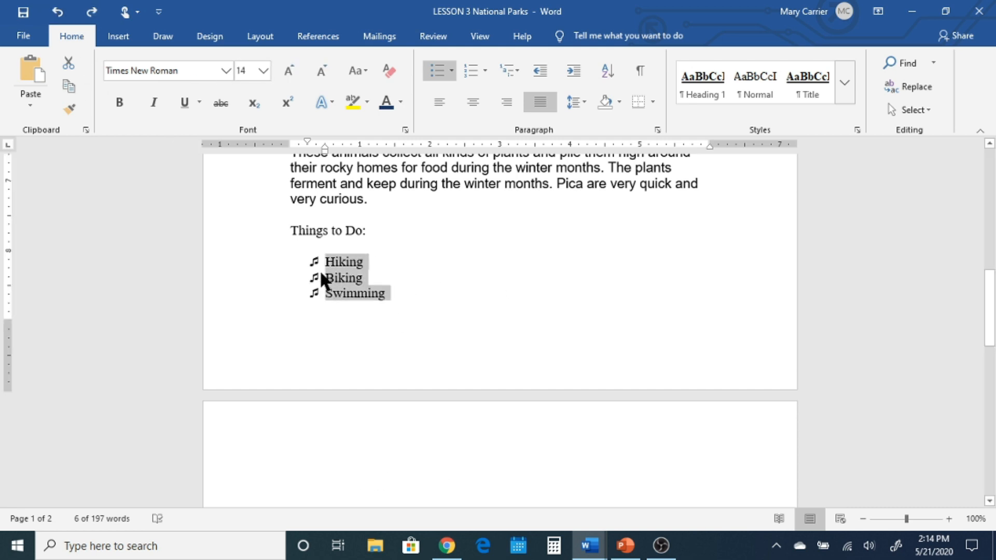
# - Format the list's music note bullet character with font size 16 and the standard purple colour
pyautogui.click(451, 68)
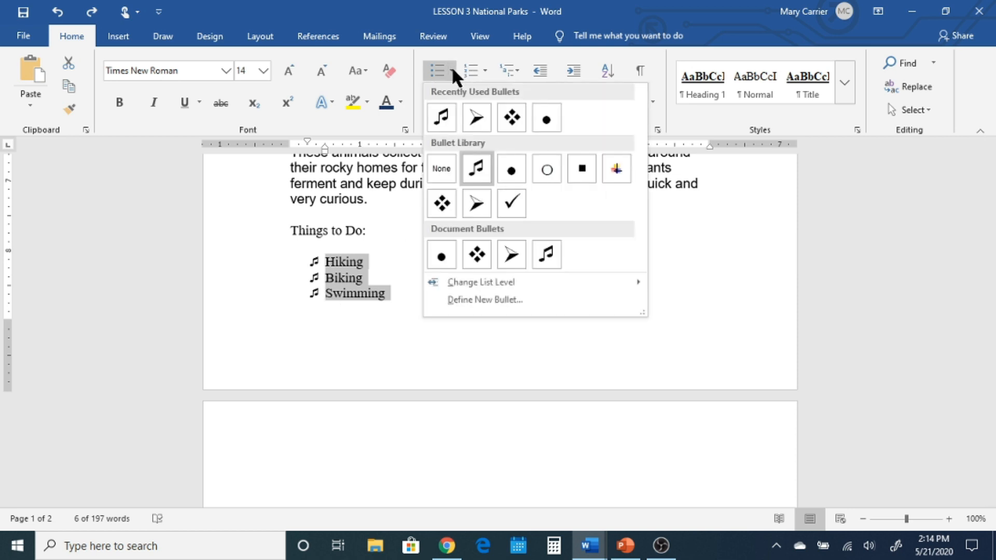
pyautogui.click(508, 303)
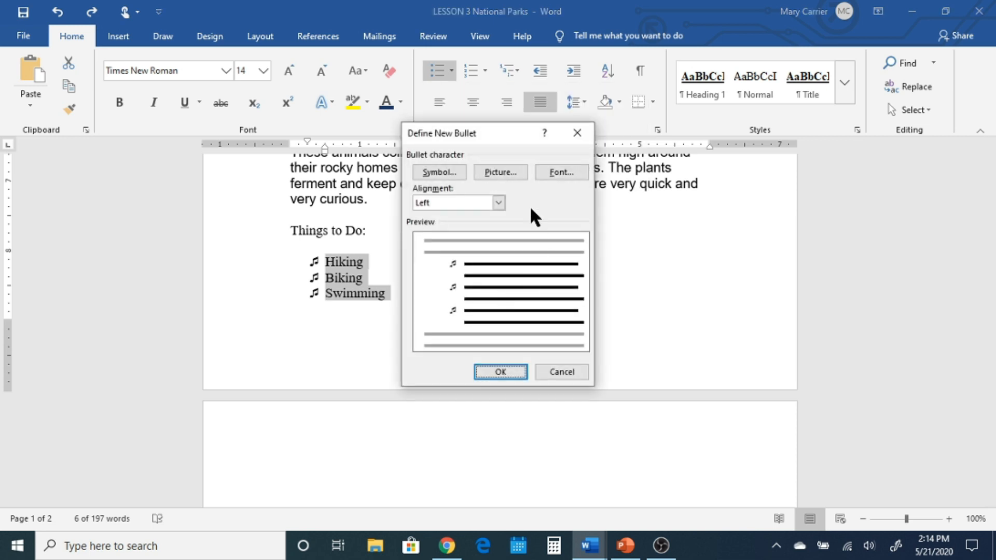
pyautogui.click(575, 171)
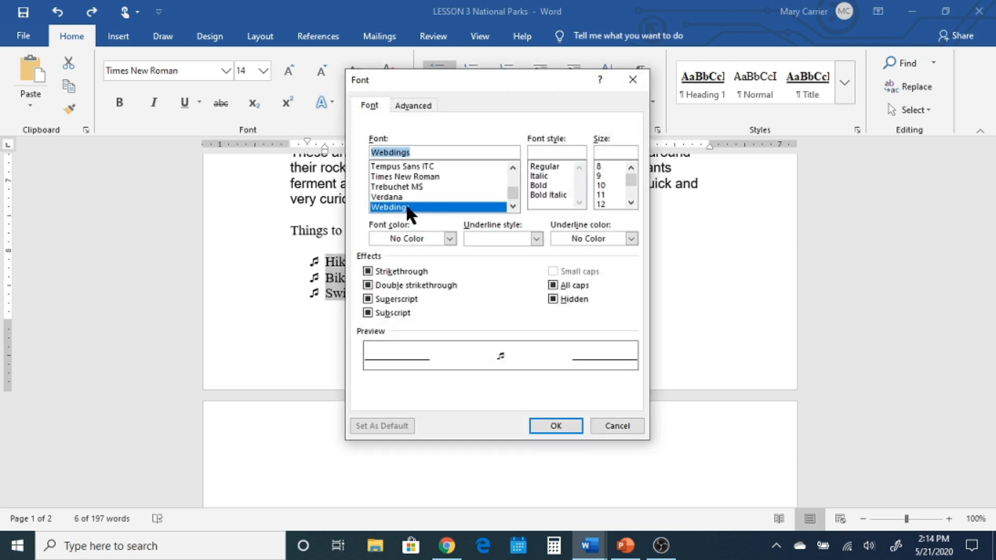
pyautogui.click(631, 203)
pyautogui.click(631, 203)
pyautogui.click(603, 195)
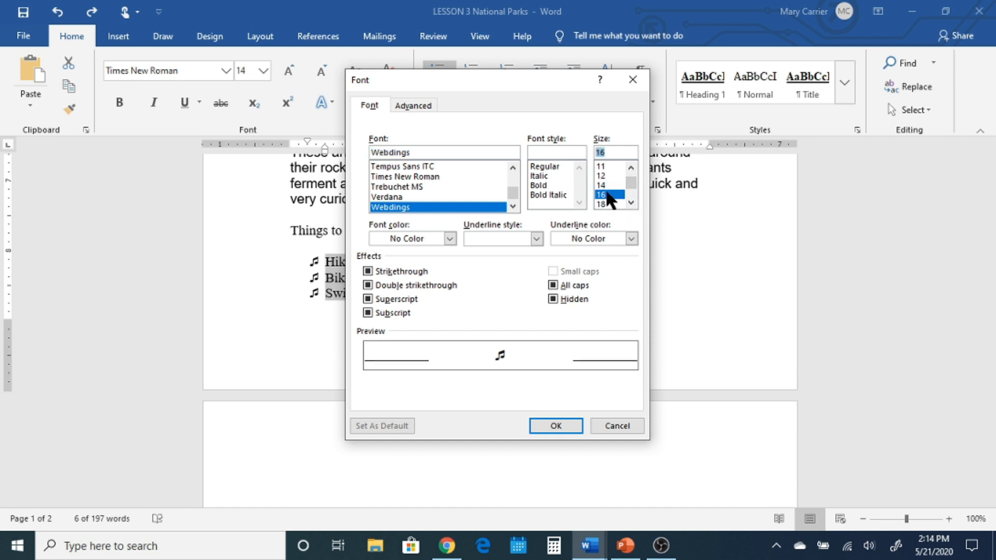
pyautogui.click(450, 239)
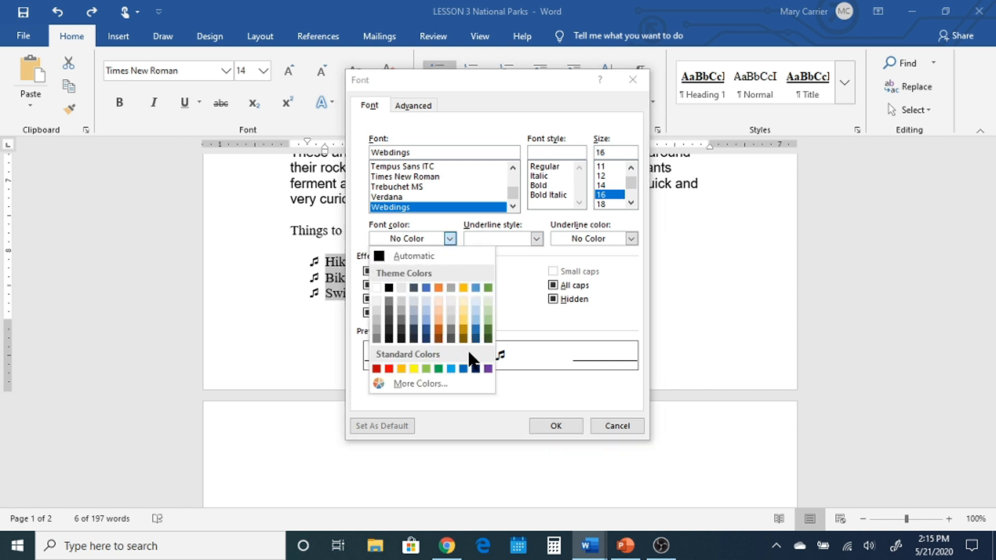
pyautogui.click(486, 367)
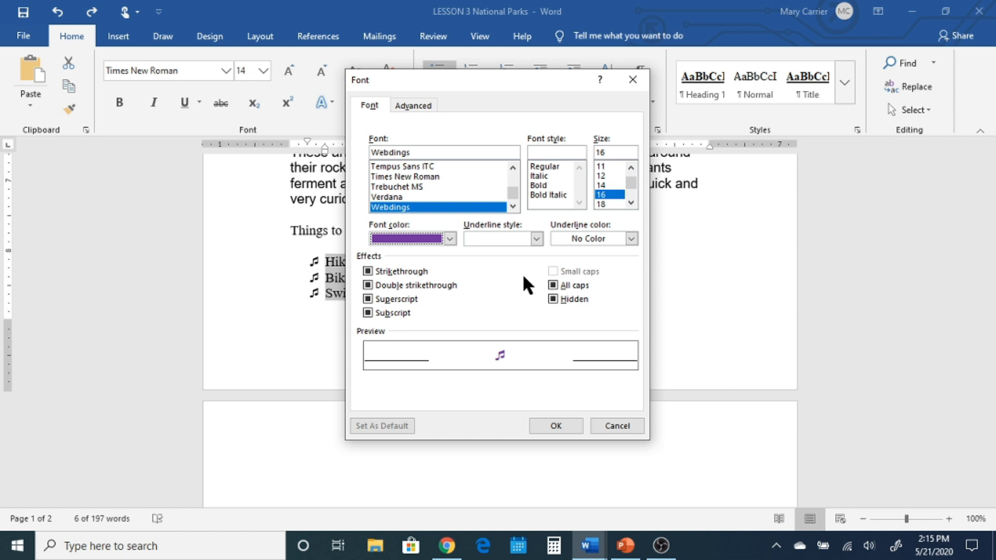
pyautogui.click(555, 425)
pyautogui.click(513, 369)
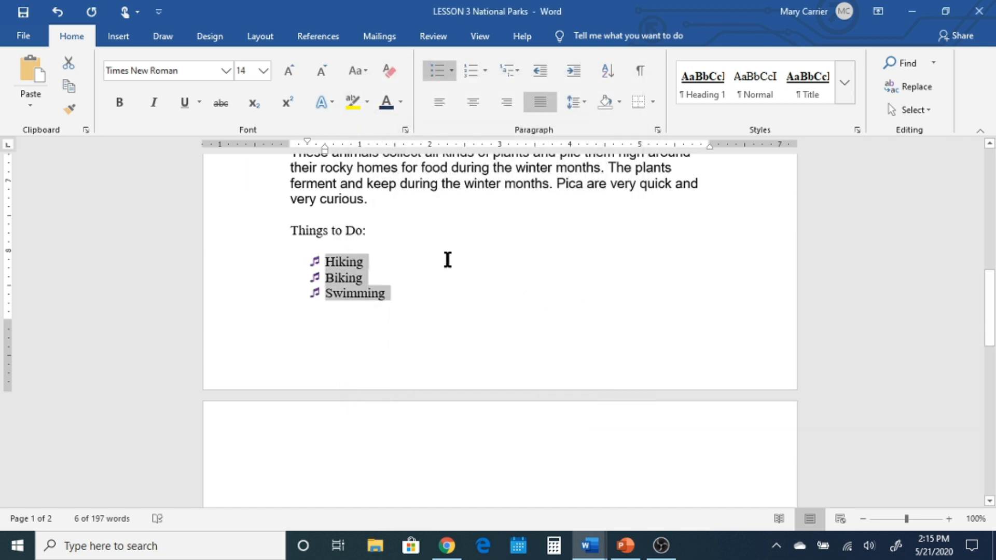
# - Enlarge only the music note bullets of the selected list to font size 22
pyautogui.click(449, 66)
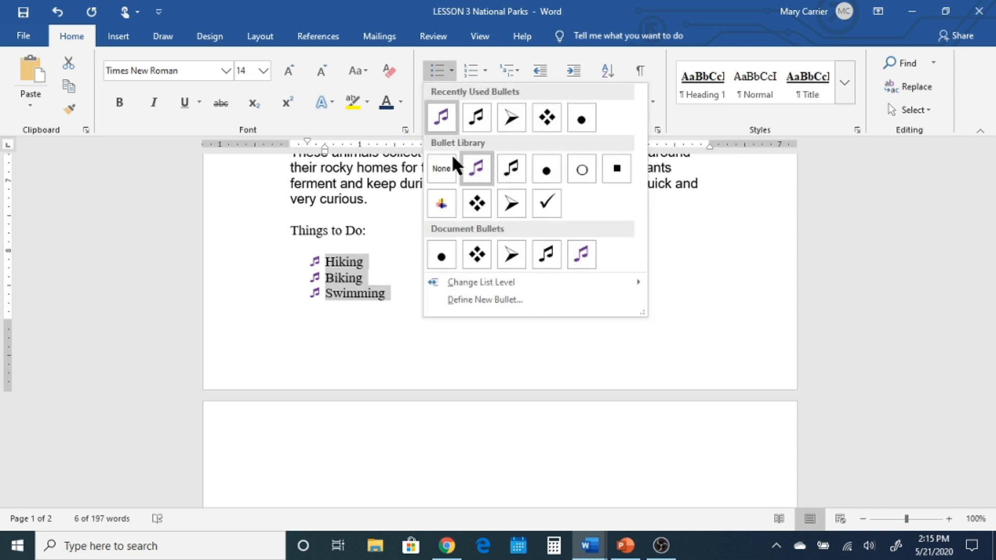
pyautogui.click(471, 297)
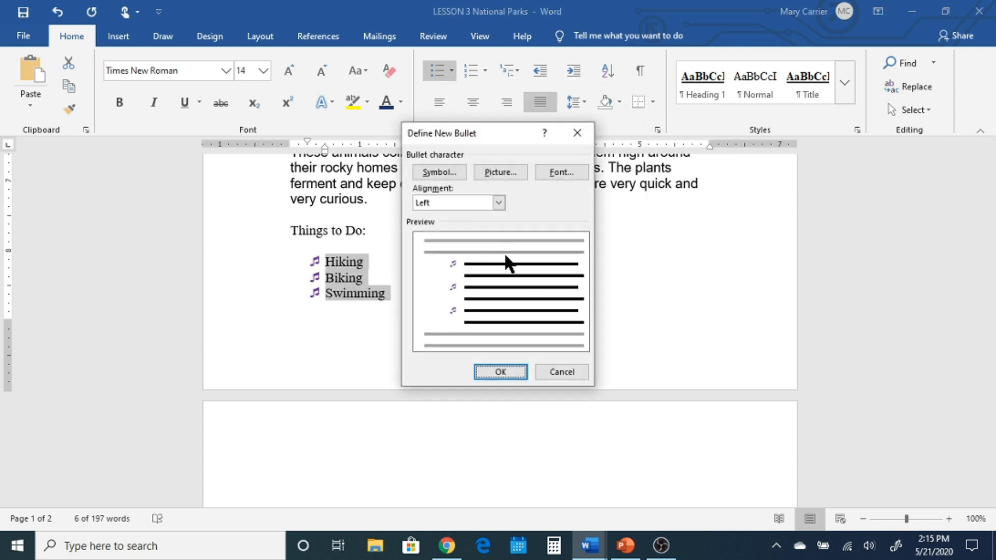
pyautogui.click(559, 174)
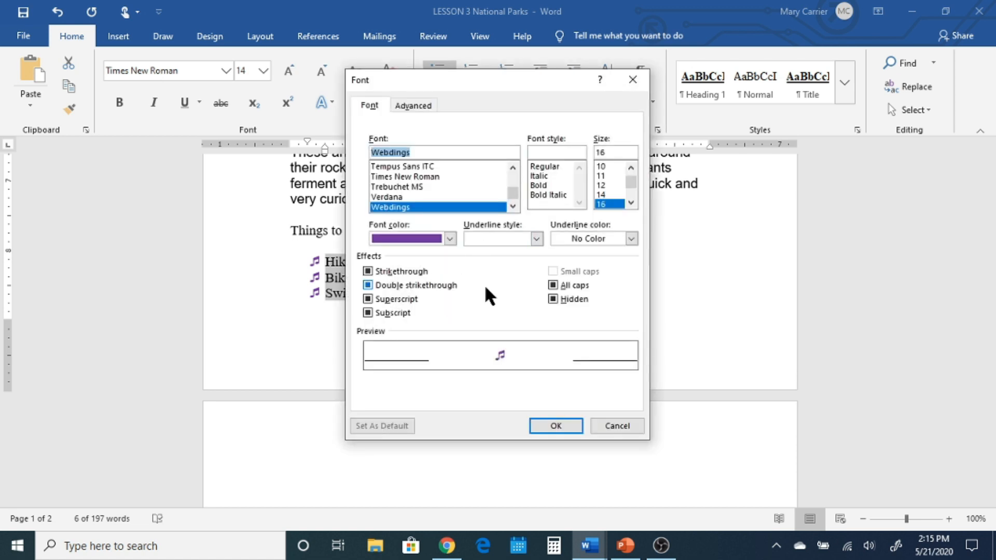
pyautogui.click(631, 202)
pyautogui.click(631, 202)
pyautogui.click(631, 202)
pyautogui.click(630, 202)
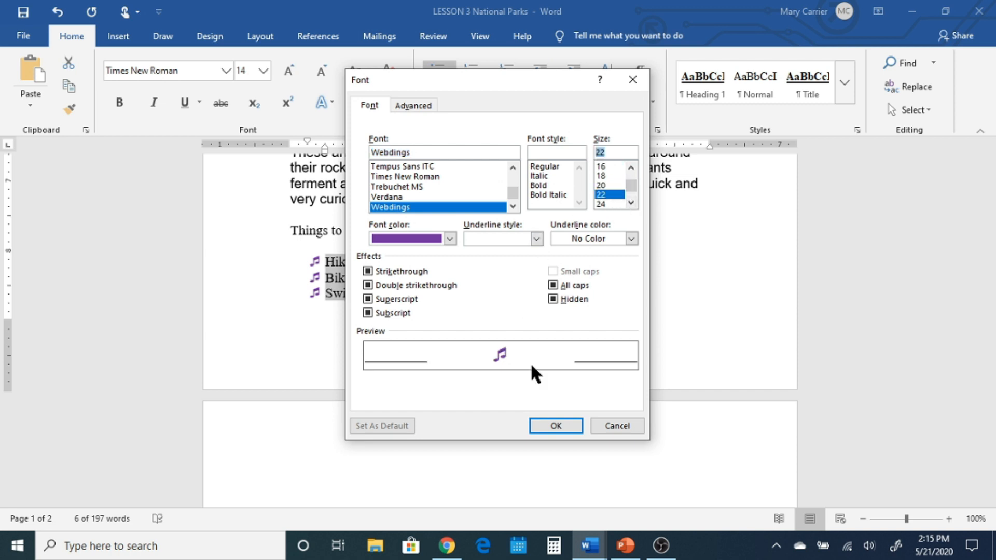
pyautogui.click(554, 425)
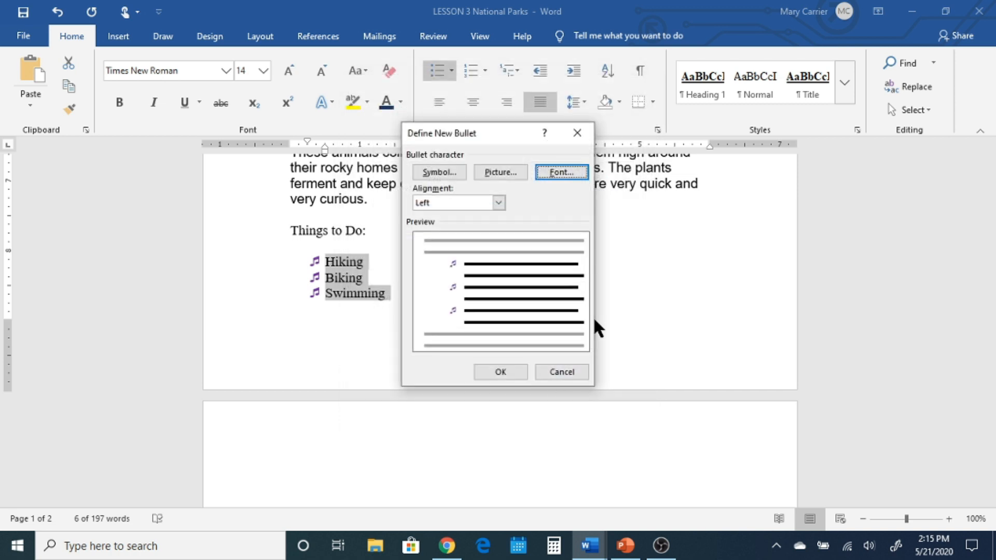
pyautogui.click(498, 371)
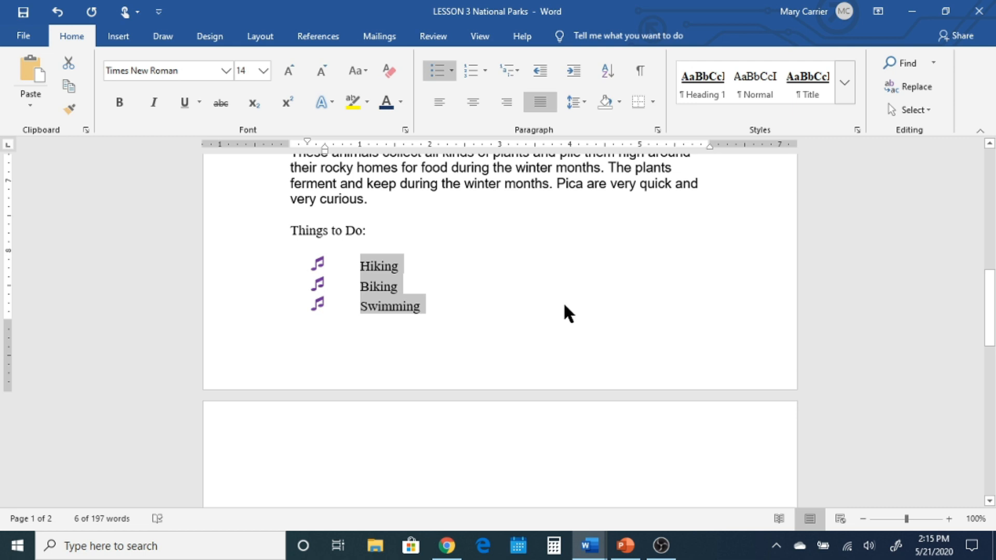
# - Start a new line after Swimming and end the bulleted list there with a plain paragraph
pyautogui.click(497, 303)
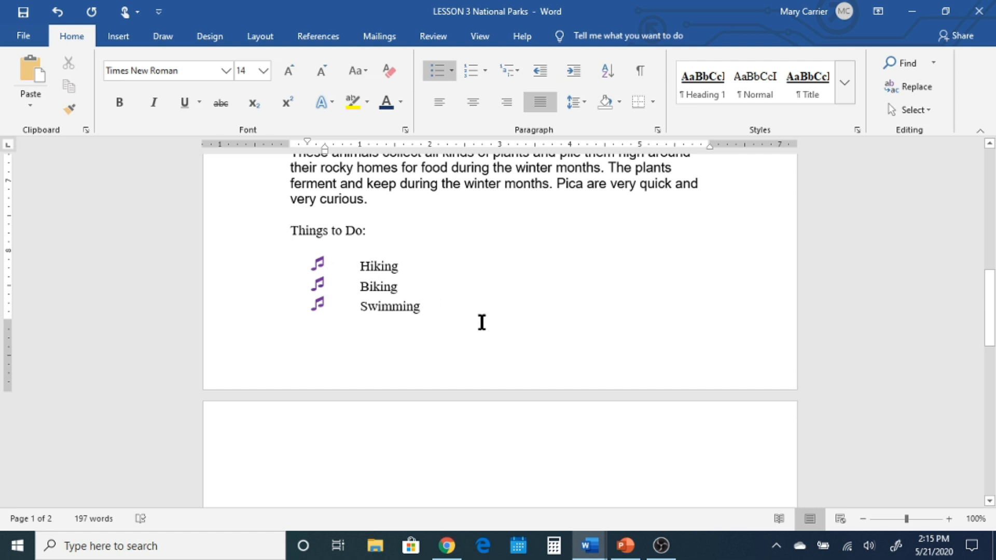
pyautogui.press('Return')
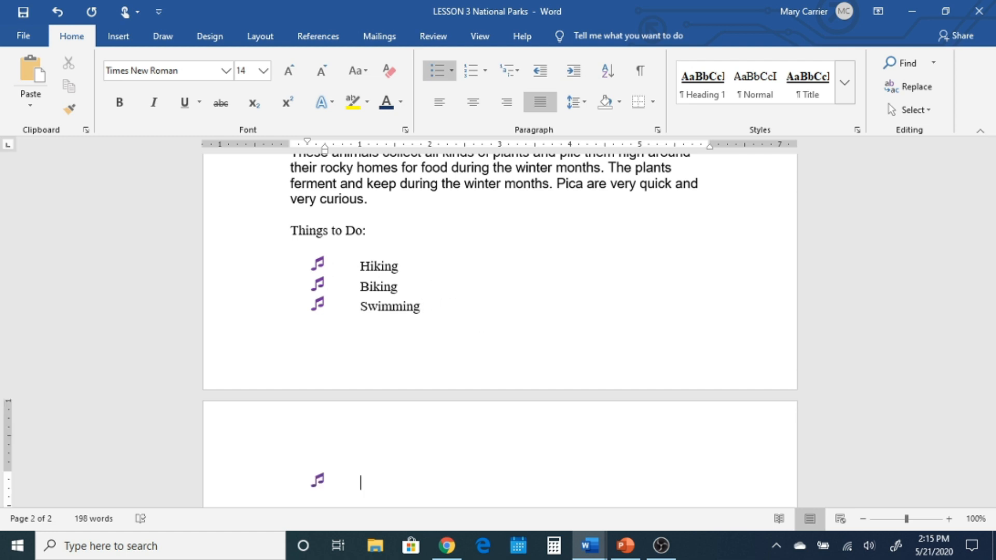
pyautogui.press('Return')
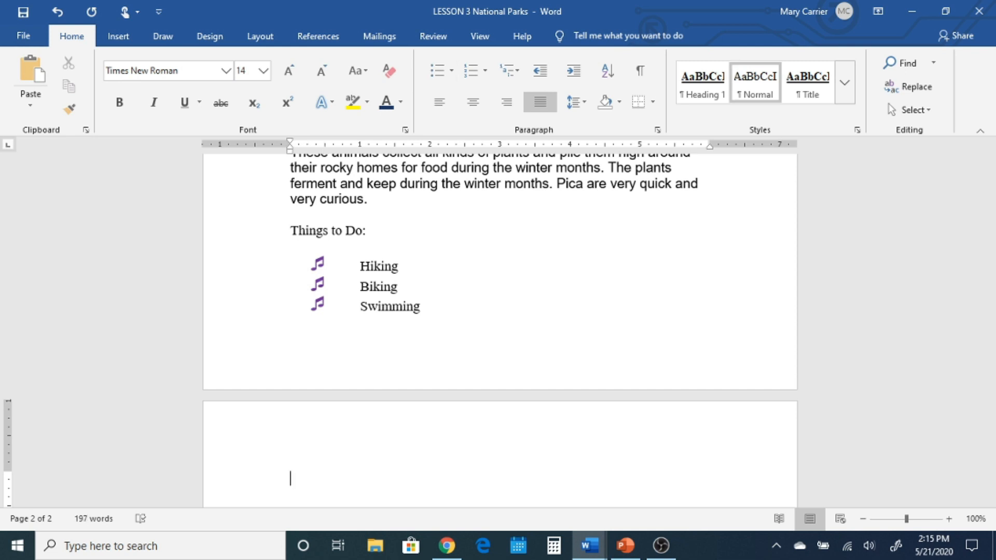
# - Insert a line break after Hiking to leave an unbulleted blank line above Biking
pyautogui.scroll(-3, 479, 306)
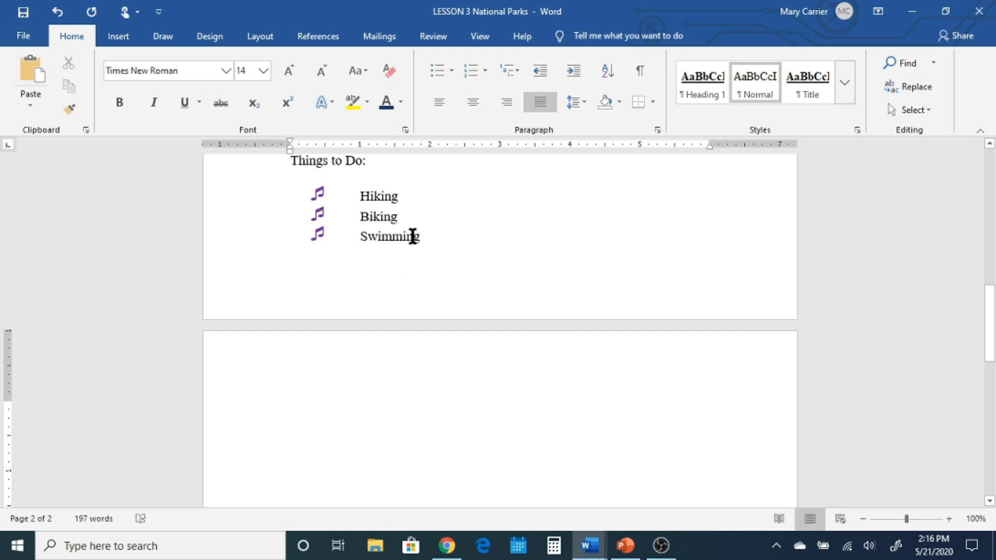
pyautogui.click(414, 196)
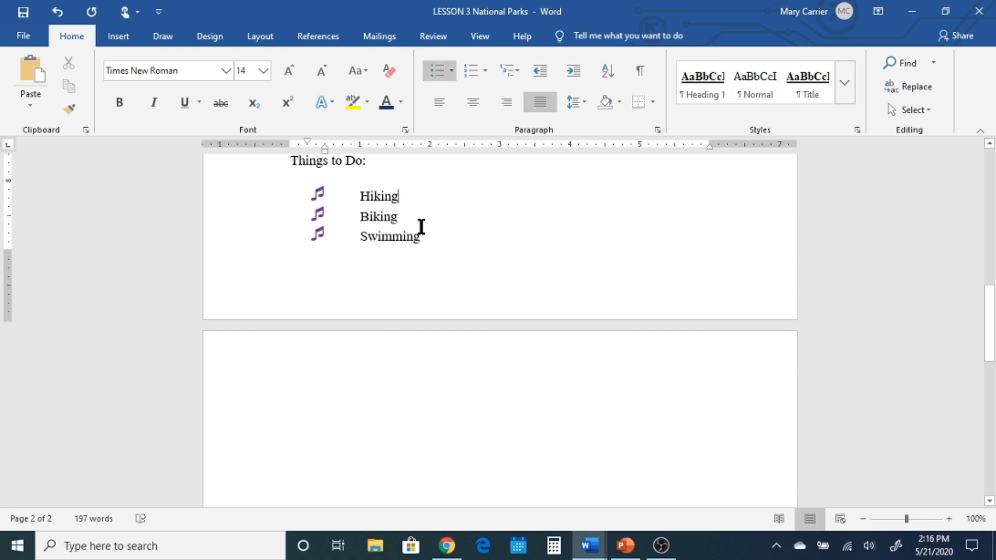
pyautogui.click(409, 196)
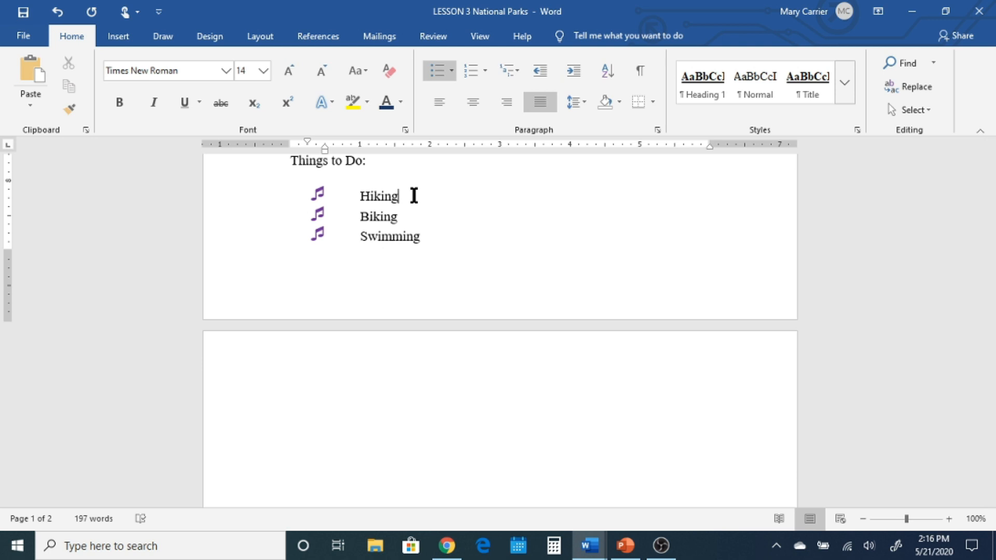
pyautogui.hotkey('shift', 'Return')
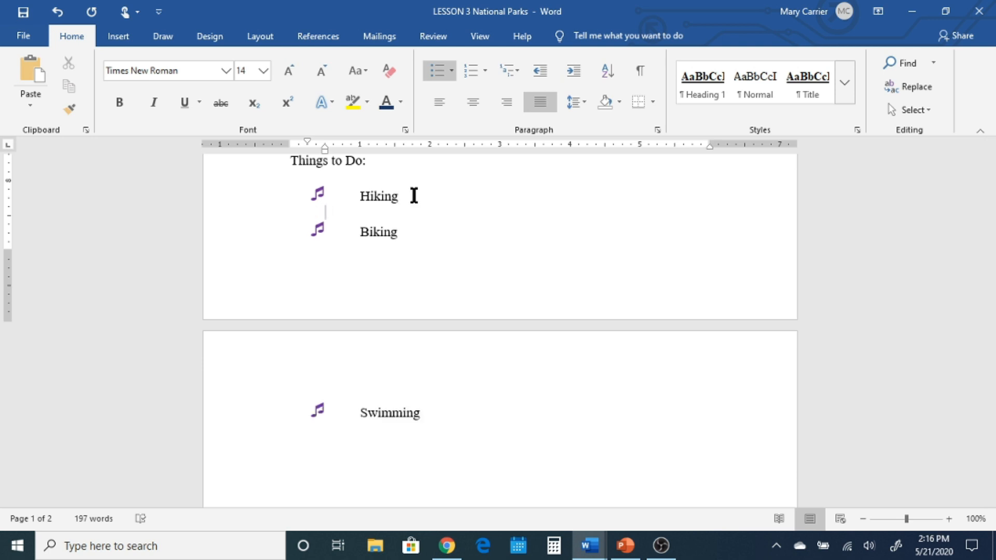
# - Insert two line breaks after Biking to leave unbulleted blank lines above Swimming
pyautogui.click(425, 235)
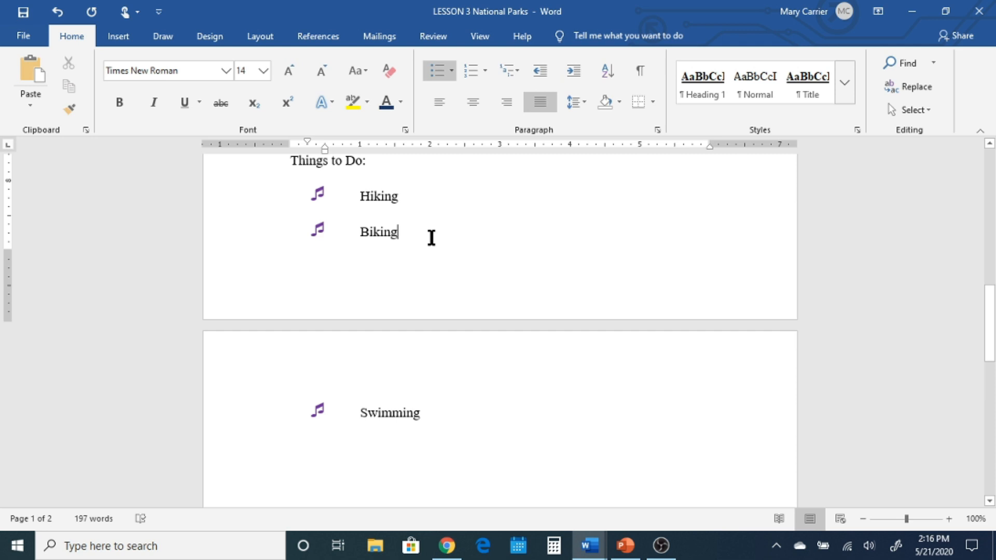
pyautogui.press('BackSpace')
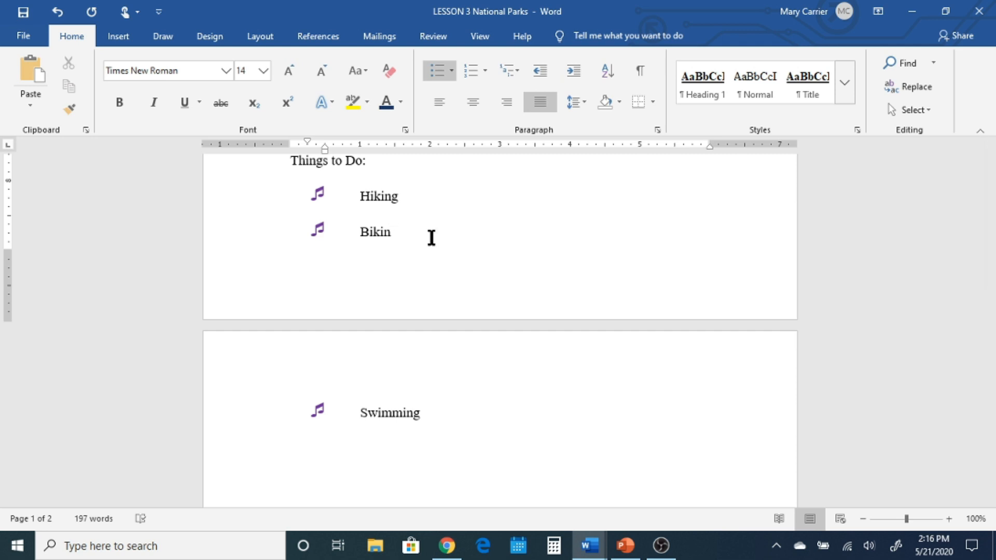
pyautogui.write('g')
pyautogui.hotkey('shift', 'Return')
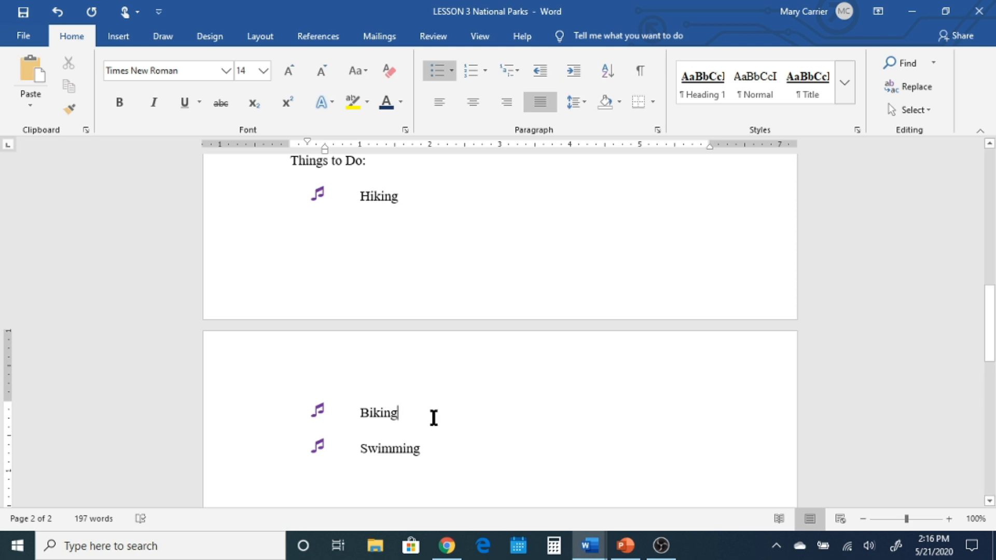
pyautogui.press('Return')
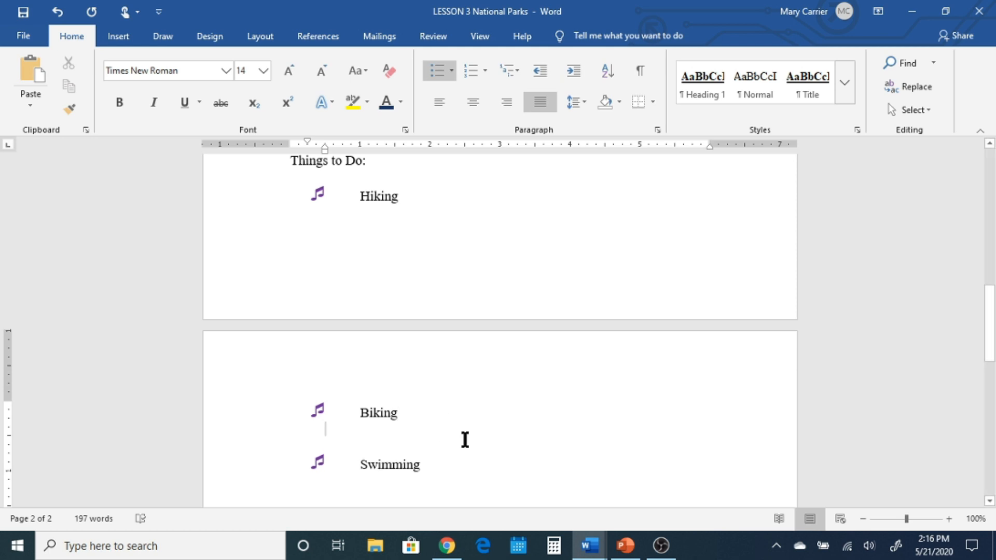
pyautogui.scroll(2, 365, 365)
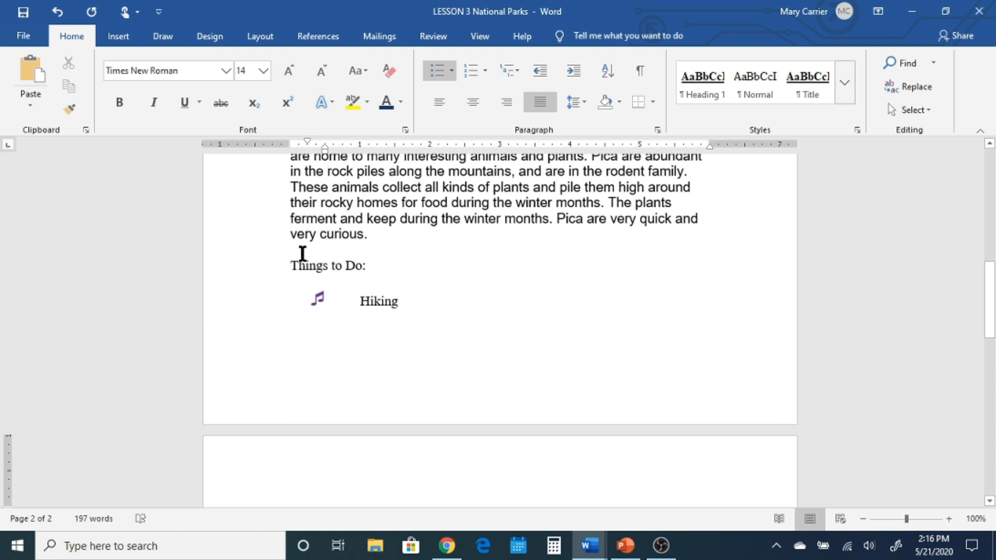
# - Insert six blank paragraphs above the Things to Do heading to move the whole list onto the second page
pyautogui.click(318, 259)
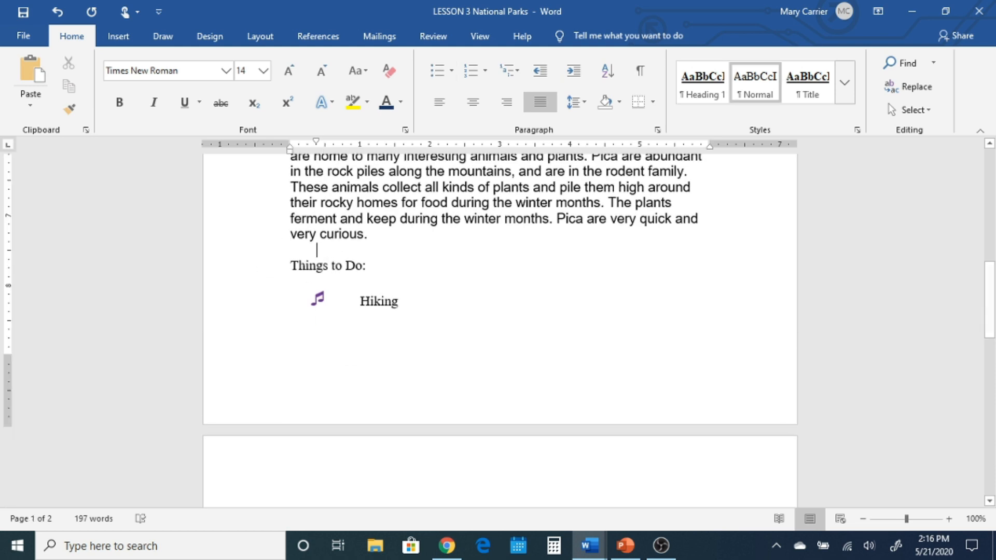
pyautogui.press('Return')
pyautogui.press('Return')
pyautogui.press('Return')
pyautogui.press('Return')
pyautogui.press('Return')
pyautogui.press('Return')
pyautogui.scroll(-5, 340, 351)
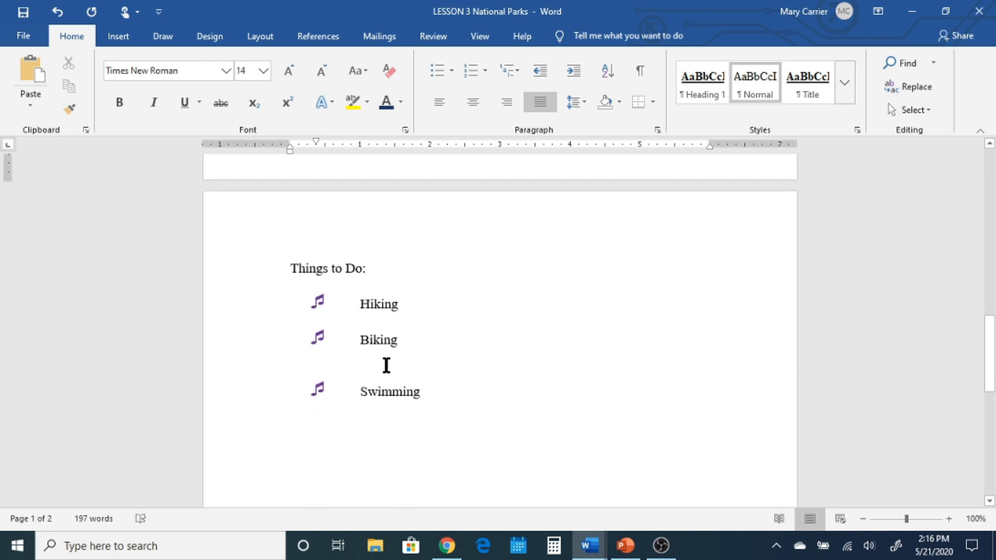
# - Delete the extra blank line between Biking and Swimming so the list items are evenly spaced
pyautogui.click(409, 368)
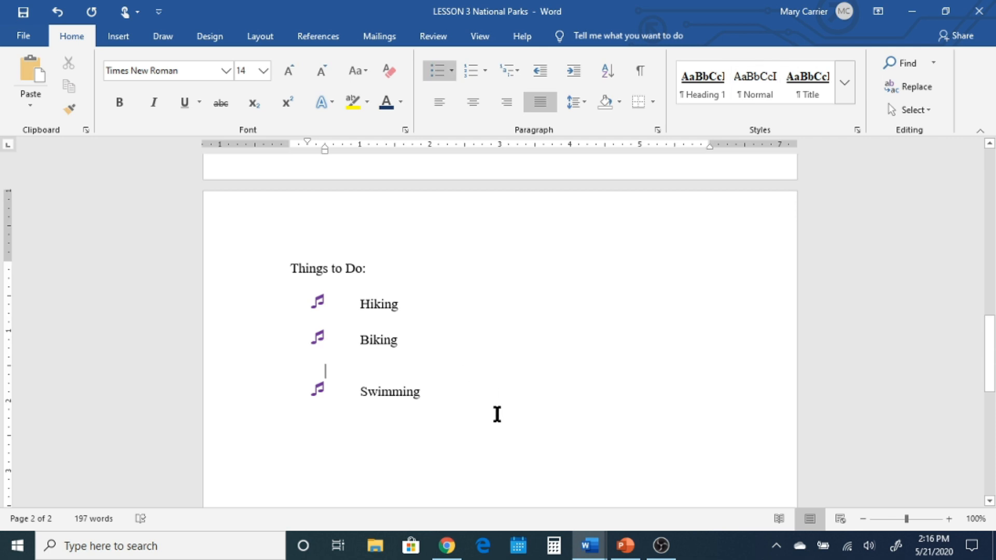
pyautogui.press('BackSpace')
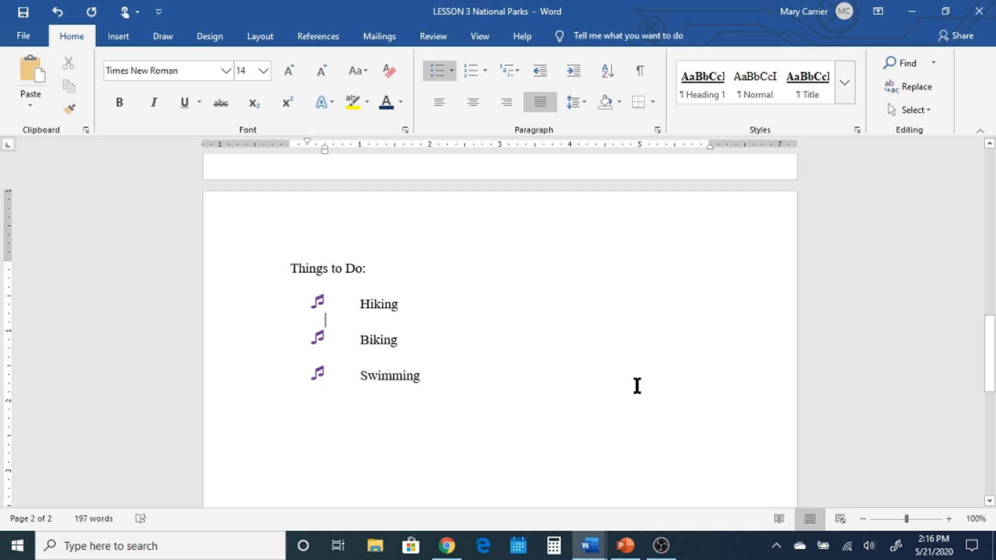
pyautogui.click(428, 382)
# - Examine the document layout across both pages, from the Things to Do list up to the bear picture
pyautogui.scroll(-1, 488, 404)
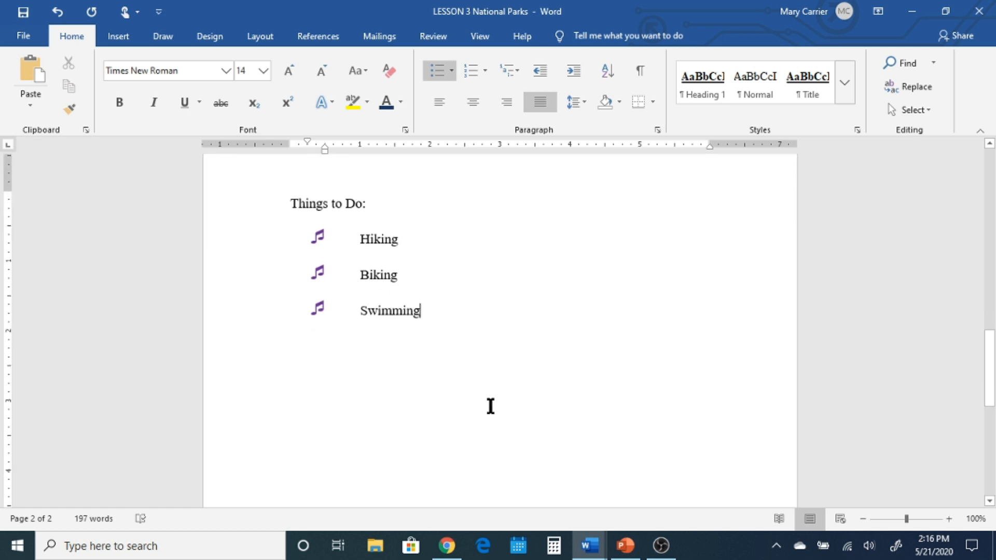
pyautogui.scroll(-2, 492, 395)
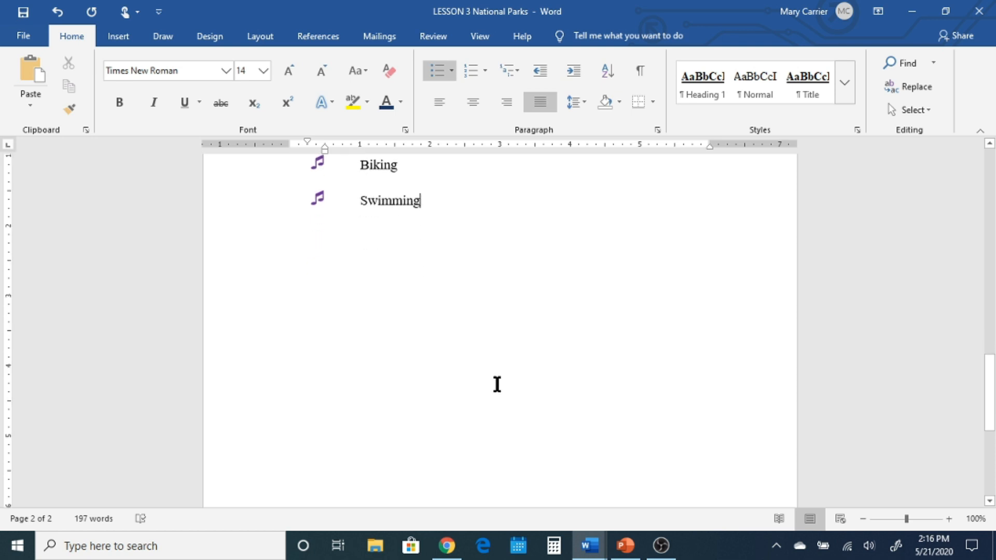
pyautogui.scroll(7, 476, 371)
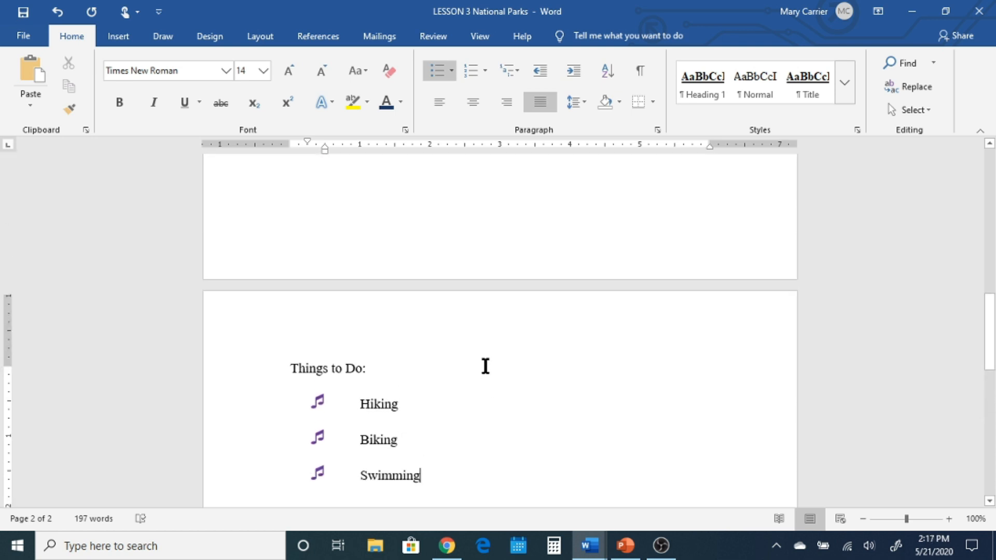
pyautogui.scroll(4, 486, 366)
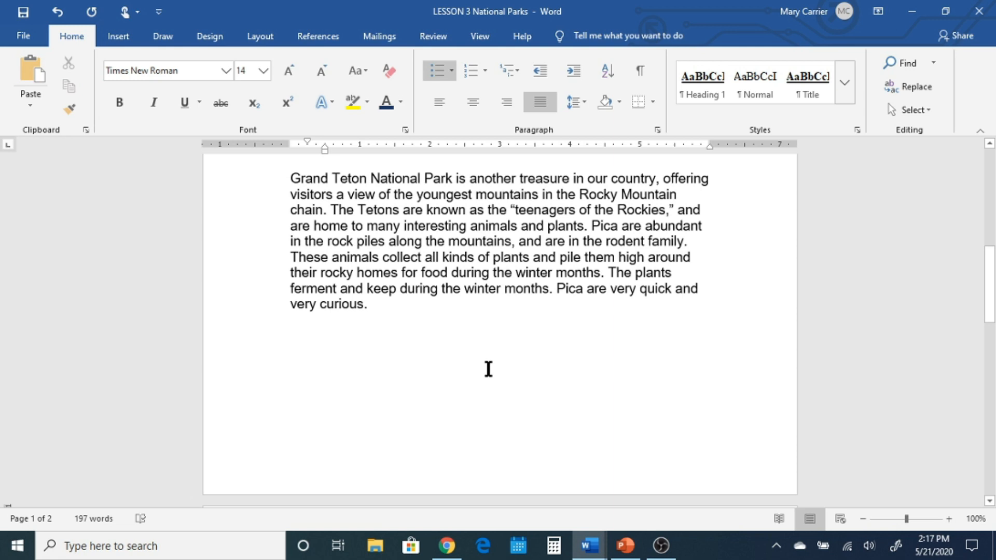
pyautogui.scroll(3, 489, 370)
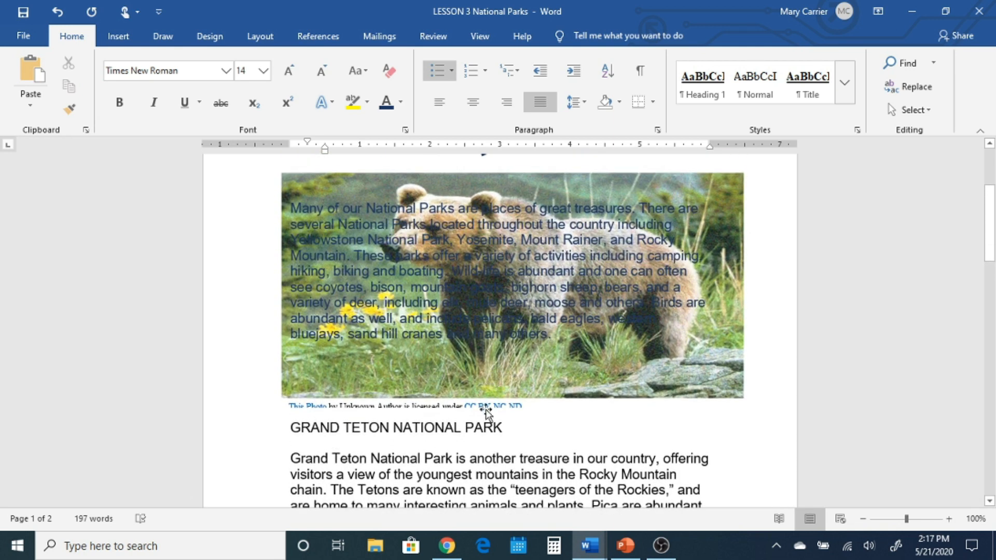
pyautogui.scroll(-3, 429, 449)
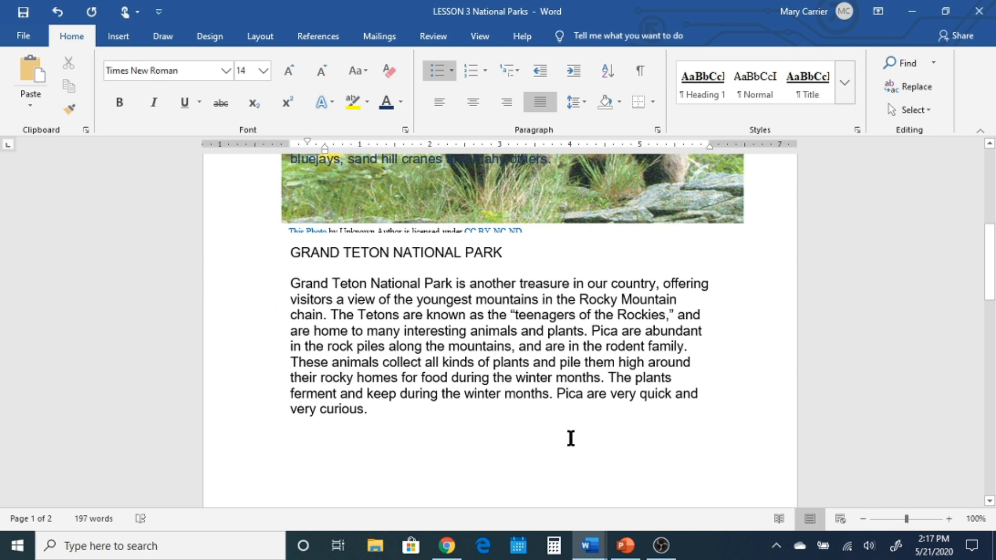
pyautogui.scroll(-2, 569, 436)
pyautogui.scroll(-3, 569, 432)
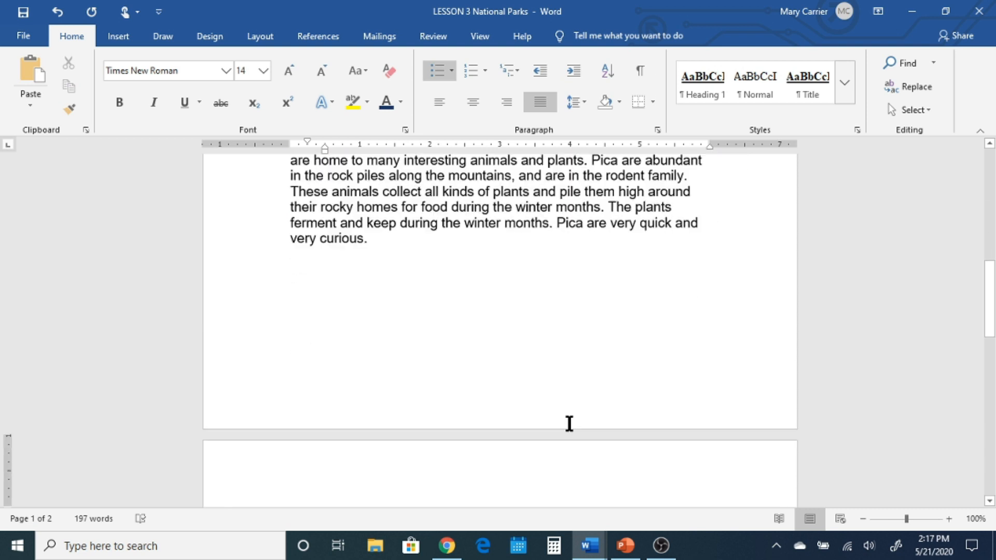
pyautogui.scroll(4, 538, 369)
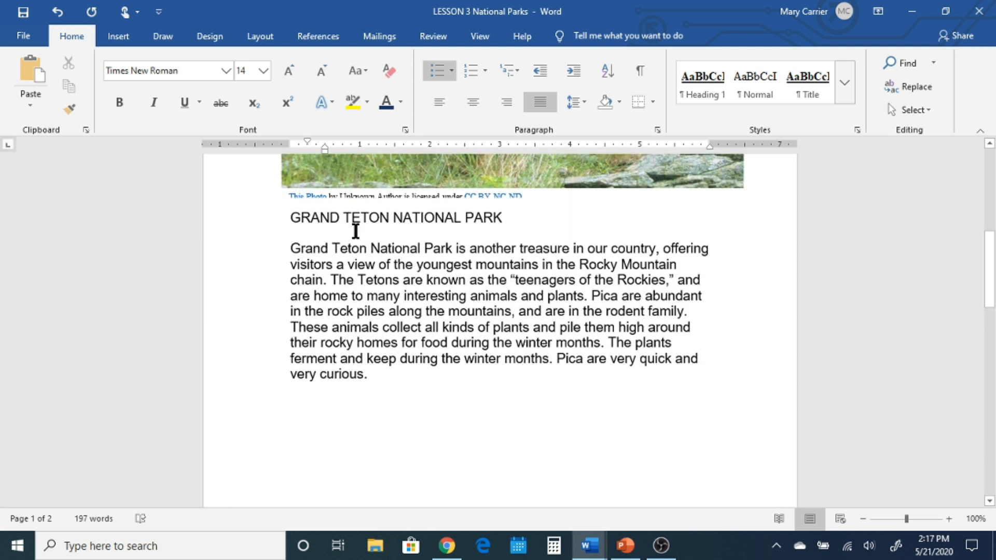
# - Insert two blank paragraphs directly above the GRAND TETON NATIONAL PARK heading
pyautogui.click(309, 218)
pyautogui.scroll(3, 636, 337)
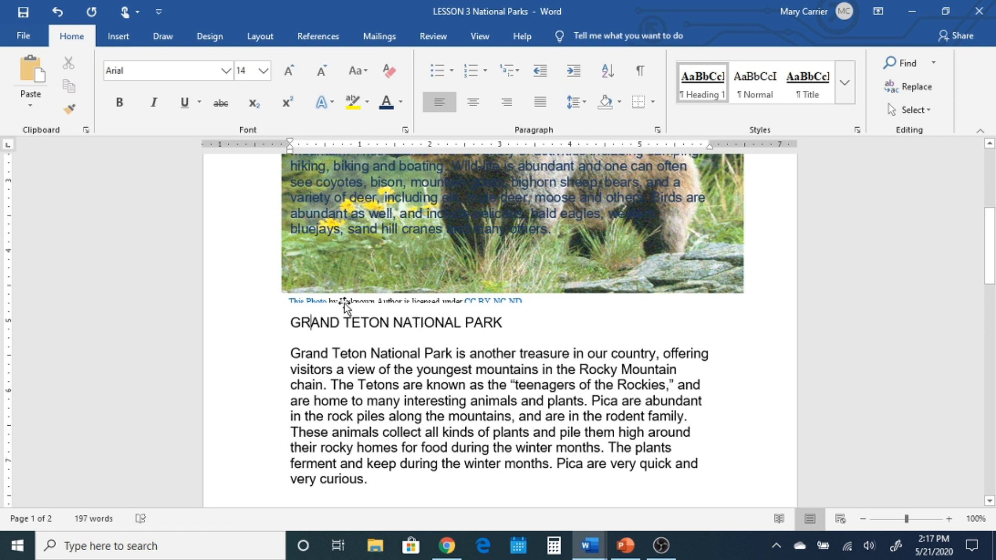
pyautogui.click(293, 322)
pyautogui.press('Return')
pyautogui.press('Return')
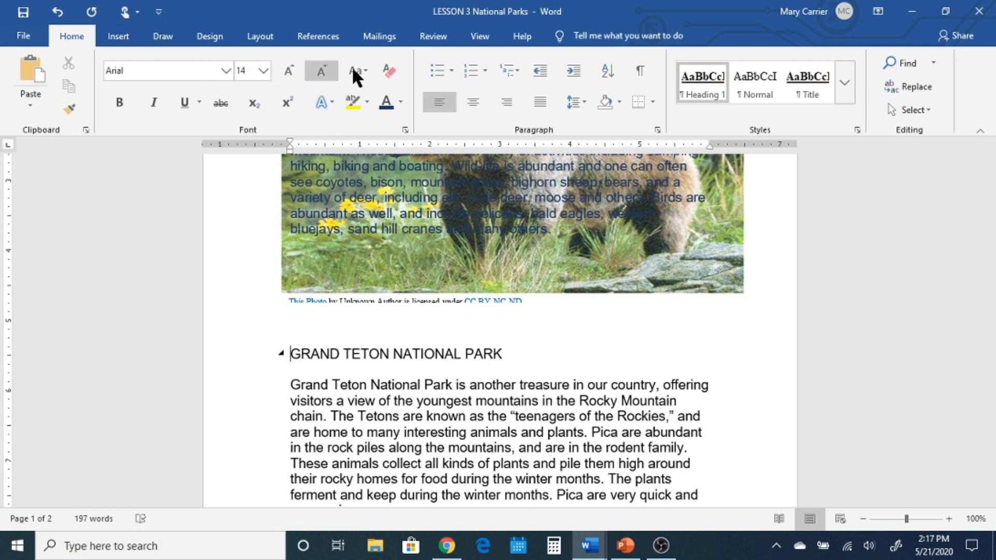
# - Show the formatting marks, examine the paragraph marks and line breaks across both pages, and hide the marks again
pyautogui.click(643, 69)
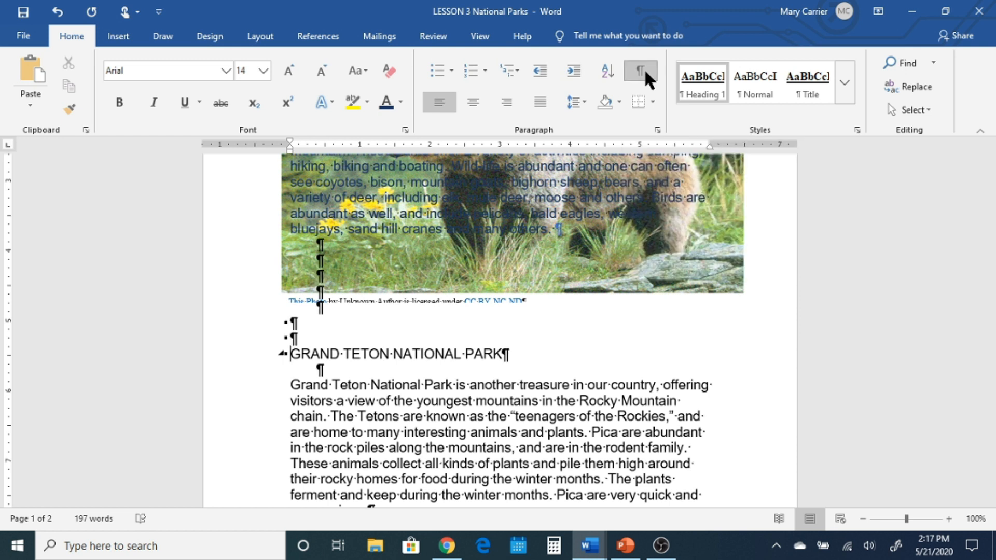
pyautogui.scroll(-3, 524, 350)
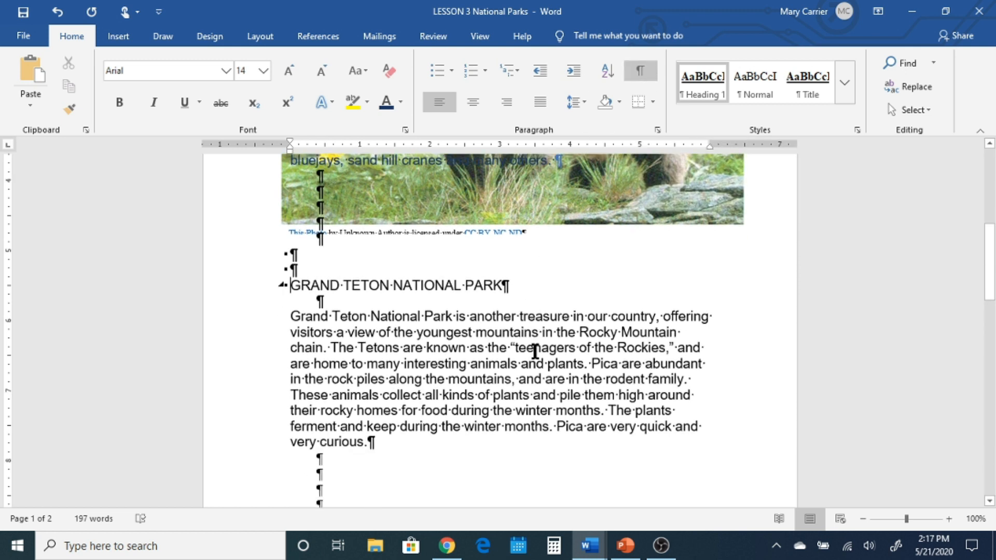
pyautogui.scroll(-3, 517, 343)
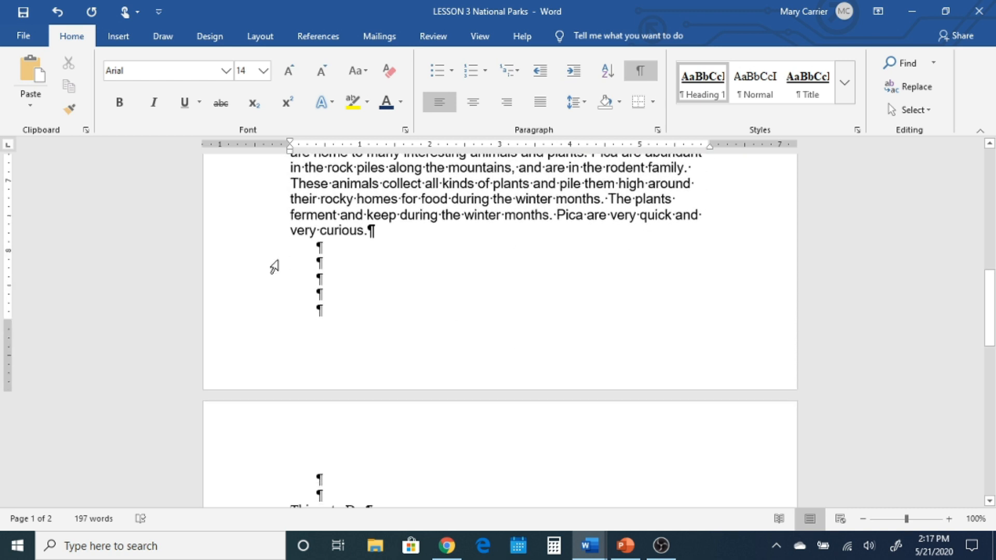
pyautogui.scroll(-6, 402, 342)
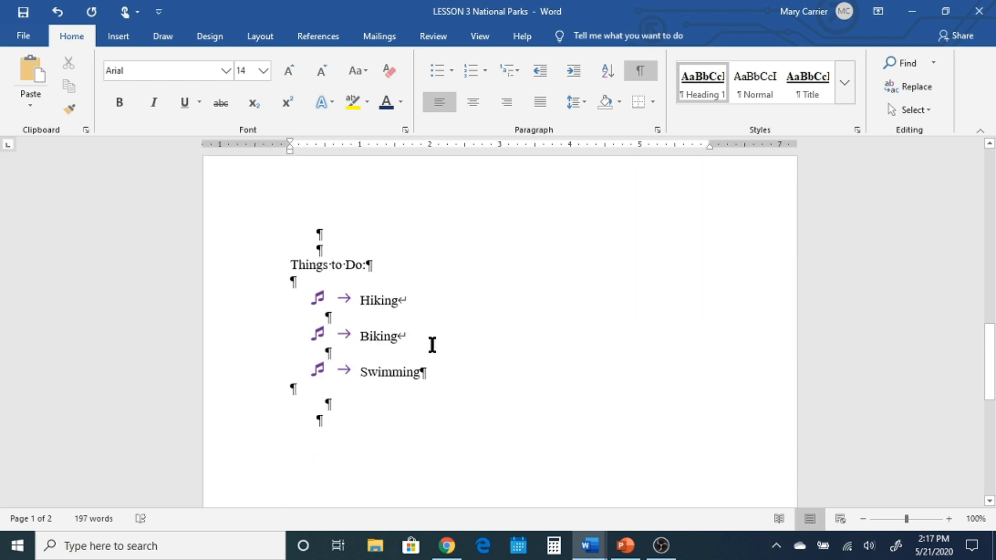
pyautogui.scroll(2, 429, 345)
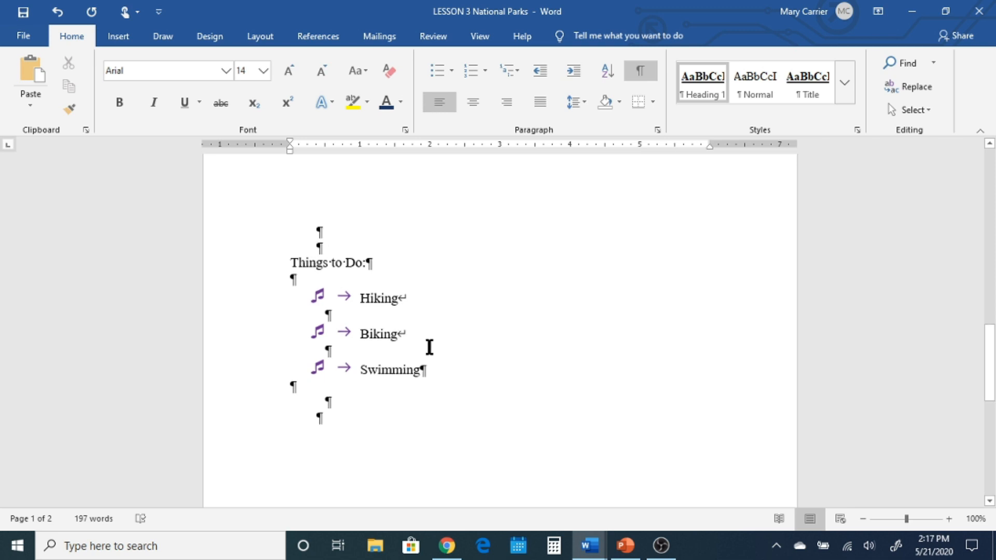
pyautogui.scroll(2, 527, 365)
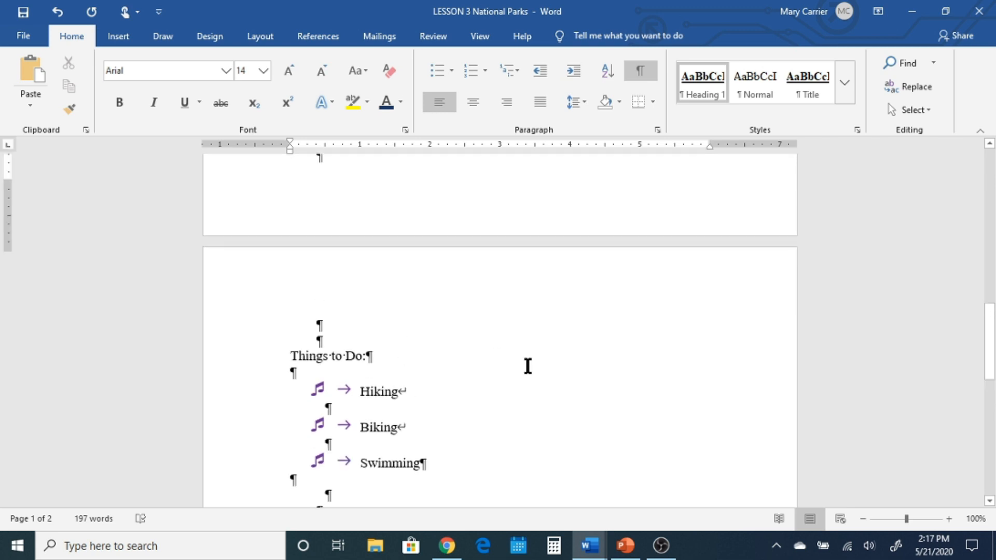
pyautogui.scroll(4, 528, 367)
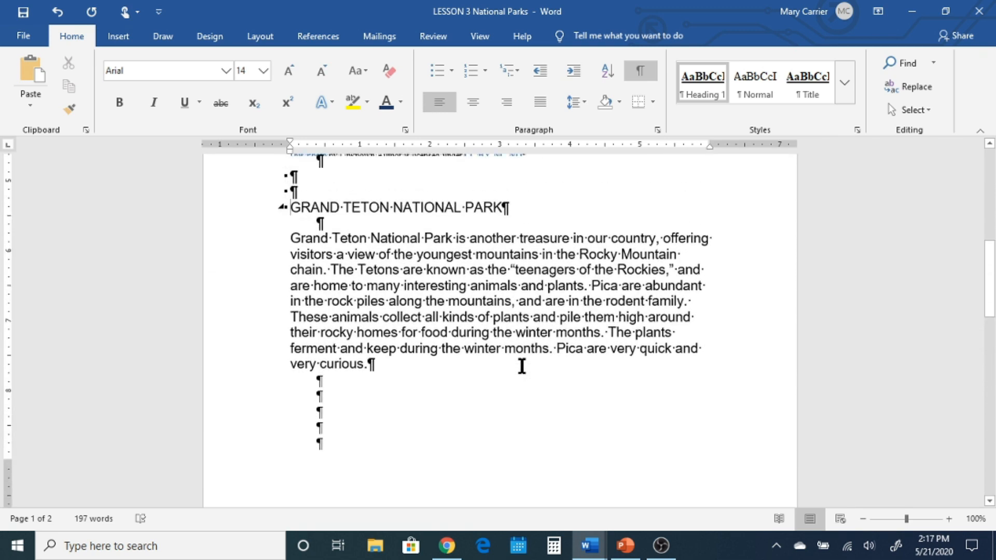
pyautogui.scroll(1, 512, 367)
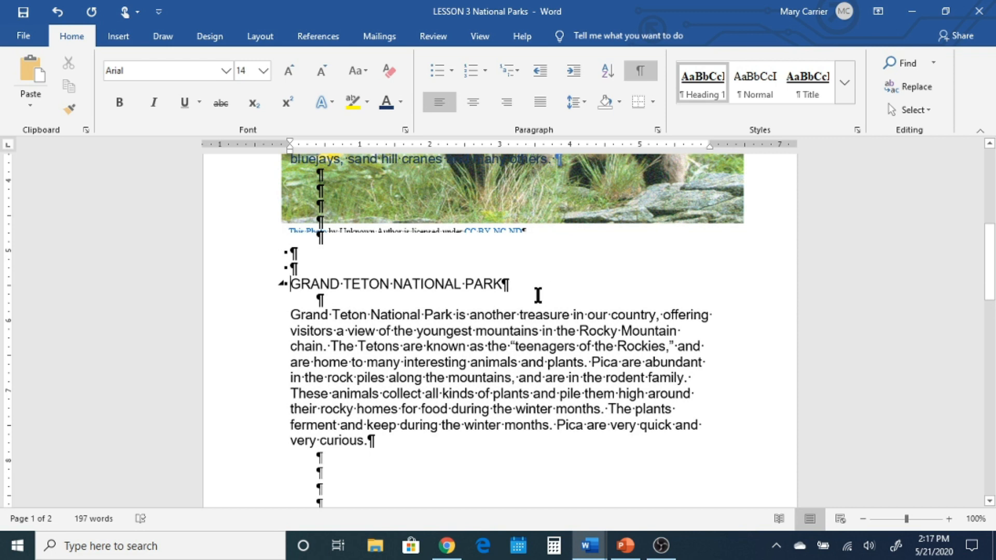
pyautogui.scroll(3, 540, 301)
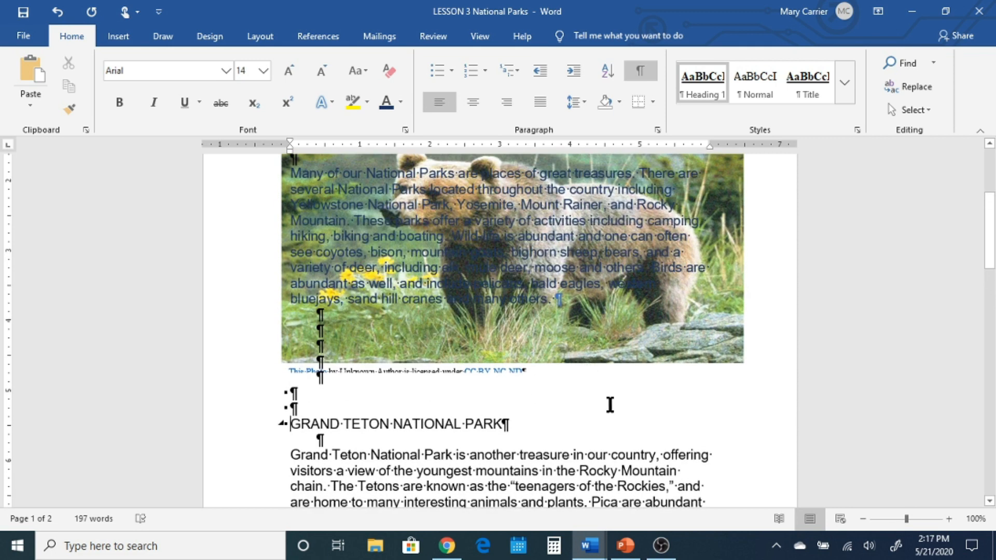
pyautogui.click(643, 70)
# - Insert a page break at the blank line just above the GRAND TETON NATIONAL PARK heading
pyautogui.click(309, 407)
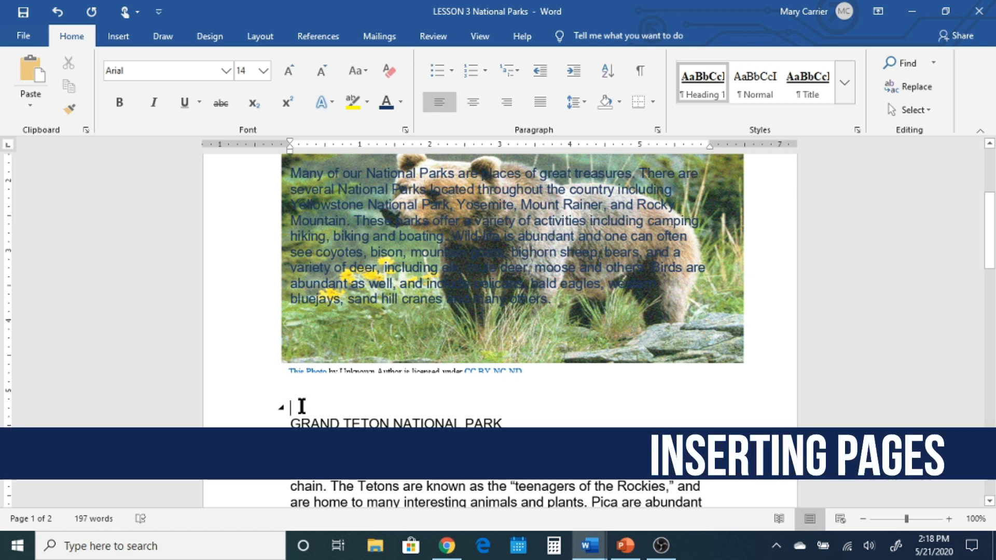
pyautogui.click(115, 38)
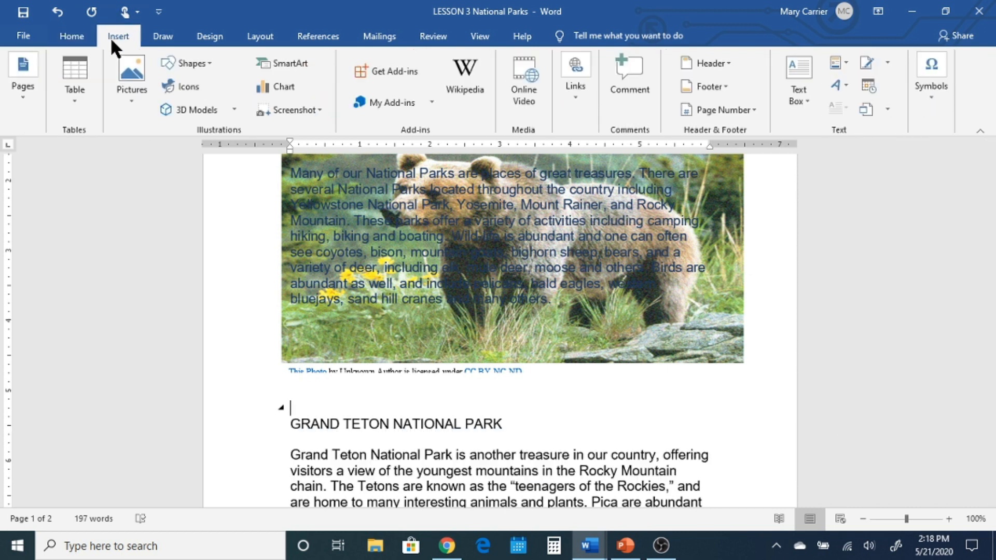
pyautogui.click(23, 95)
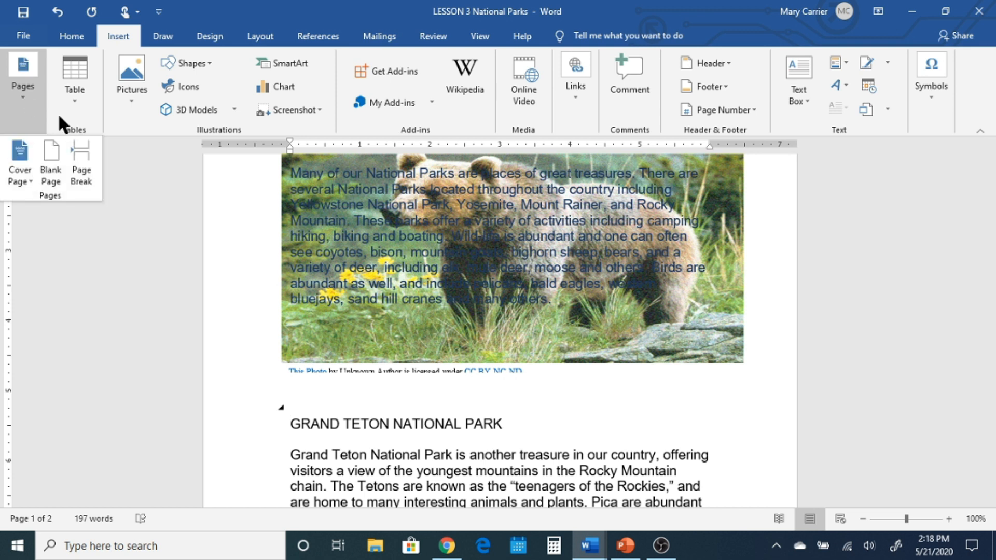
pyautogui.click(83, 154)
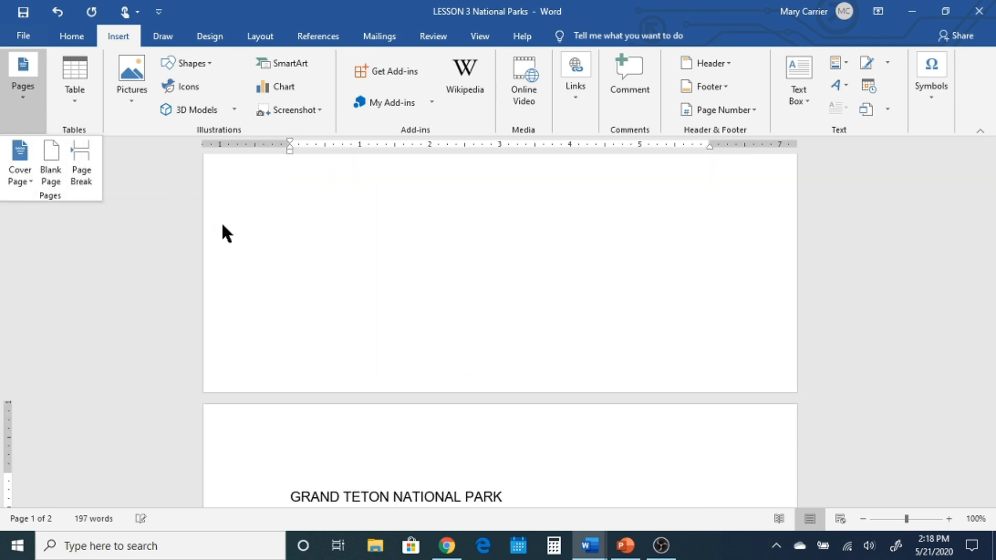
pyautogui.scroll(-3, 498, 353)
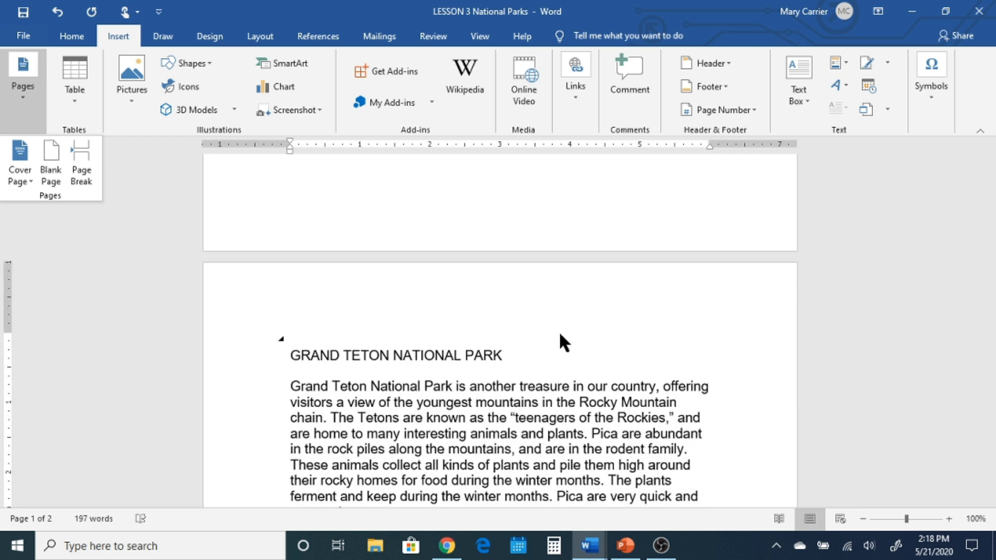
pyautogui.click(559, 338)
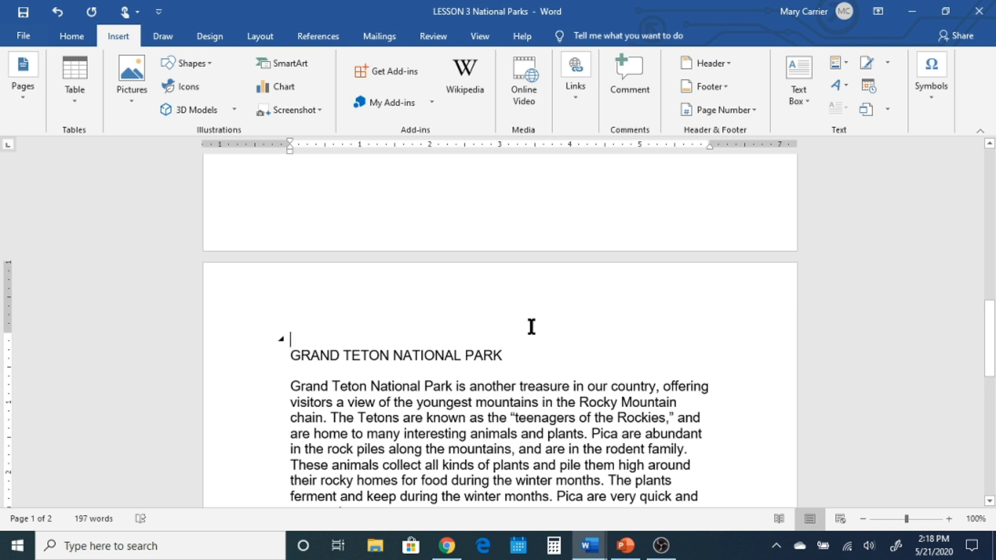
# - Examine how the content is divided between the pages and check the document's page count
pyautogui.scroll(6, 537, 249)
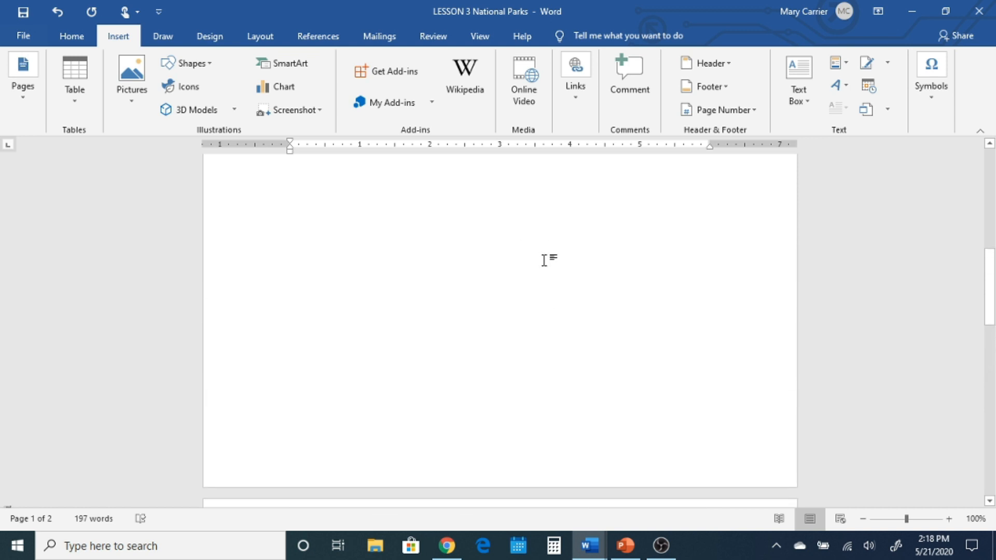
pyautogui.scroll(9, 544, 260)
pyautogui.scroll(1, 544, 255)
pyautogui.scroll(-17, 550, 257)
pyautogui.scroll(-8, 553, 258)
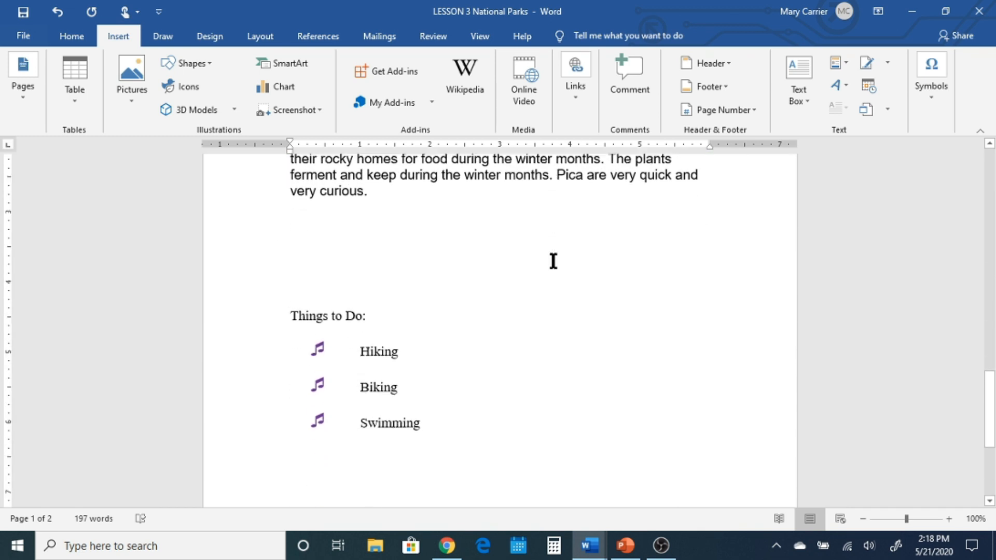
pyautogui.scroll(-2, 552, 260)
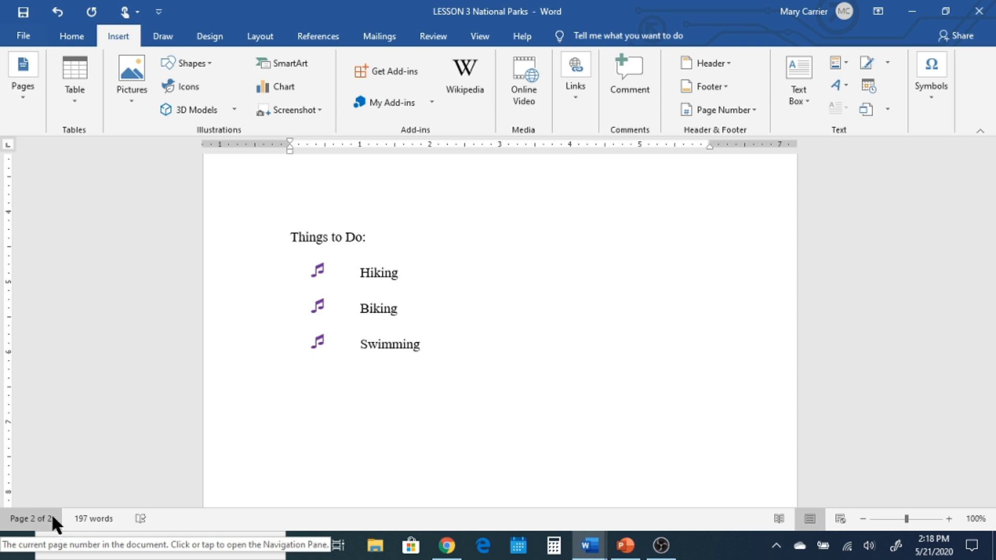
pyautogui.scroll(-3, 490, 399)
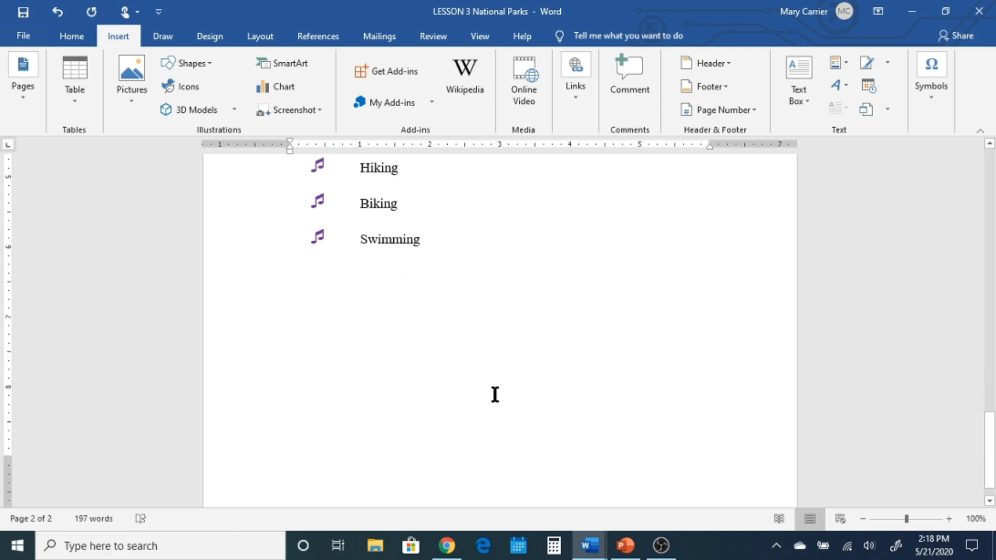
pyautogui.scroll(-1, 495, 394)
pyautogui.scroll(5, 495, 394)
pyautogui.scroll(5, 498, 392)
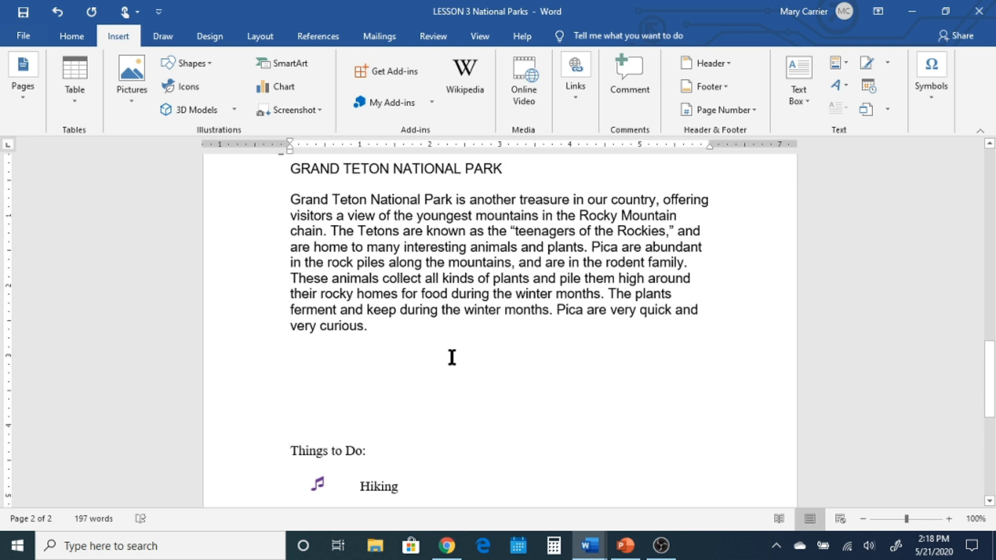
# - Examine both pages of the document in the print preview and return to editing
pyautogui.click(30, 40)
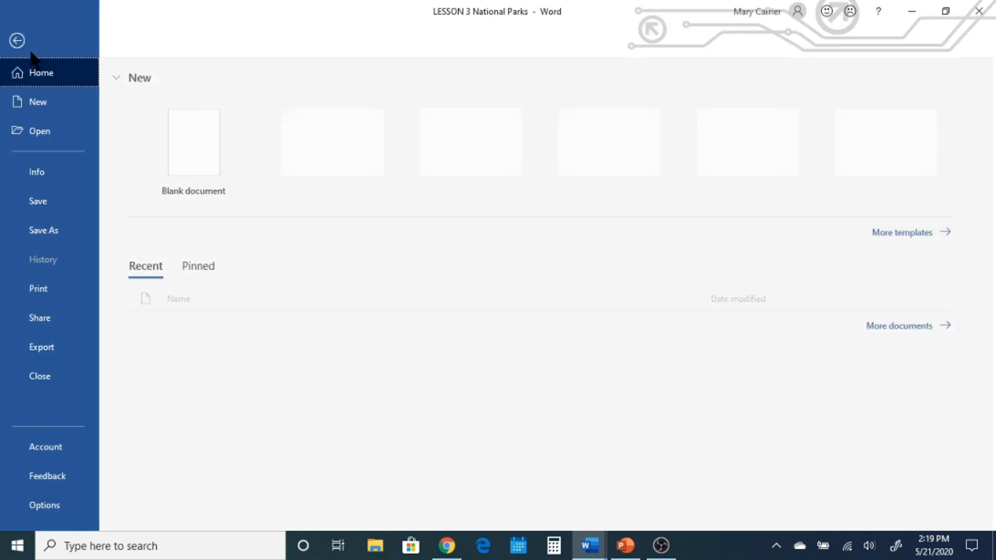
pyautogui.click(37, 293)
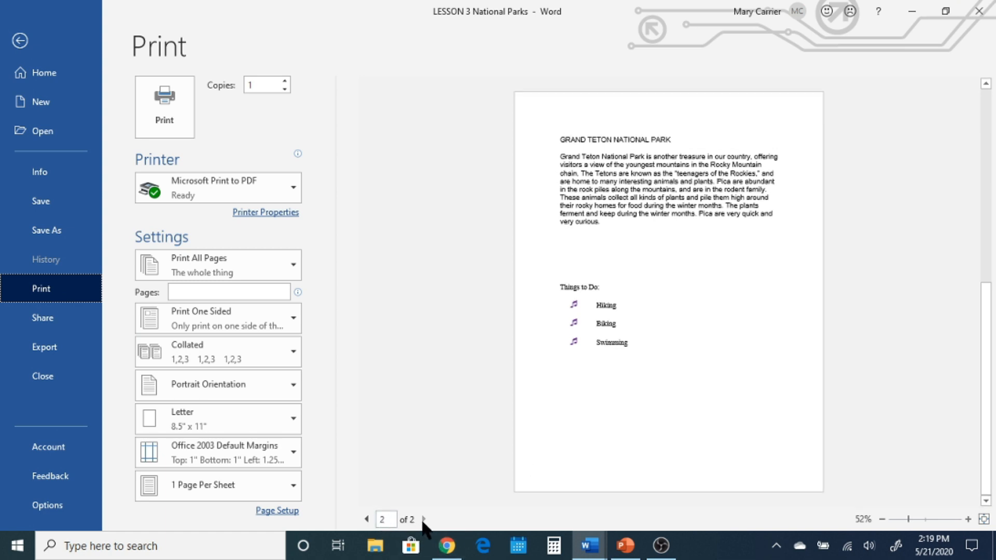
pyautogui.click(368, 519)
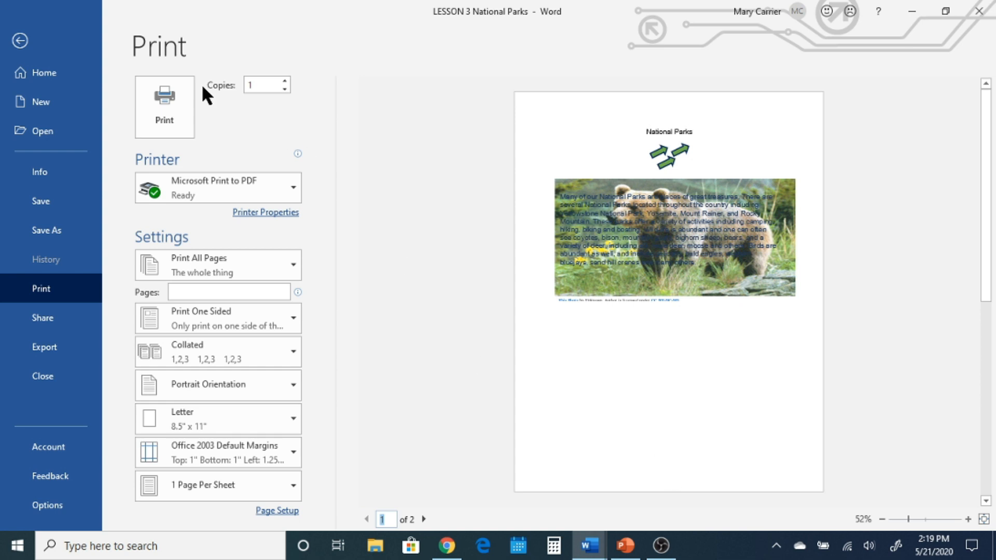
pyautogui.click(20, 42)
# - Insert page numbers at the bottom of the pages in the centred Plain Number 2 style and close the footer
pyautogui.scroll(4, 467, 275)
pyautogui.scroll(10, 481, 277)
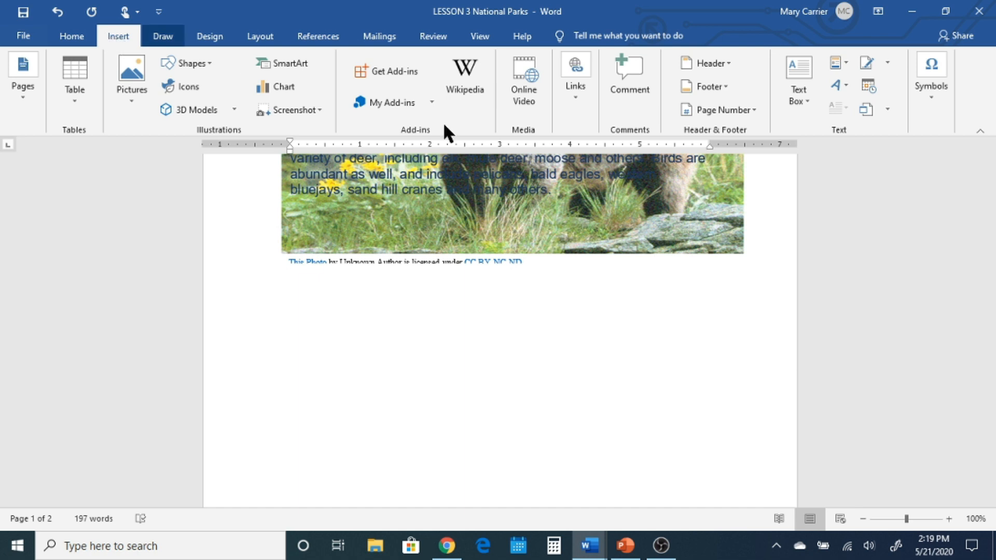
pyautogui.click(753, 111)
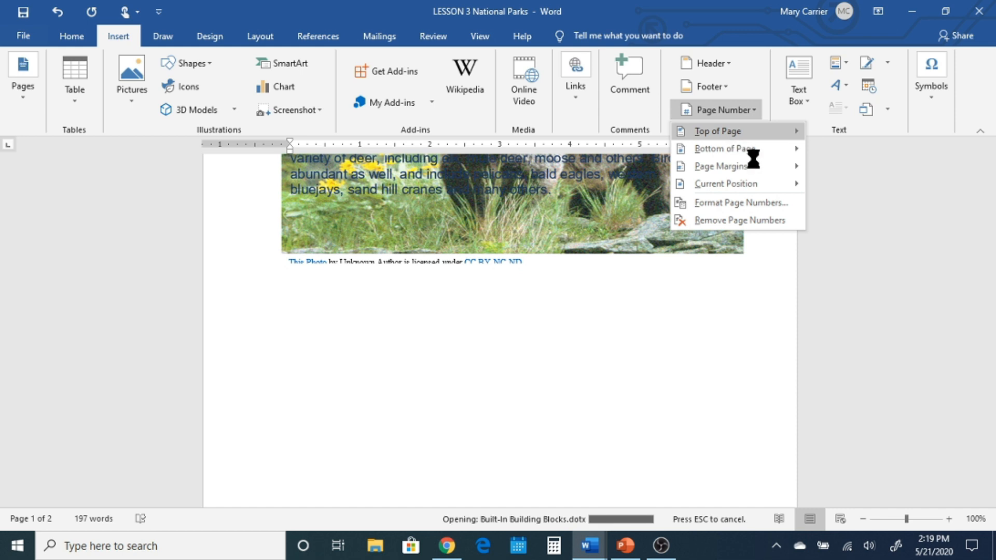
pyautogui.moveTo(757, 149)
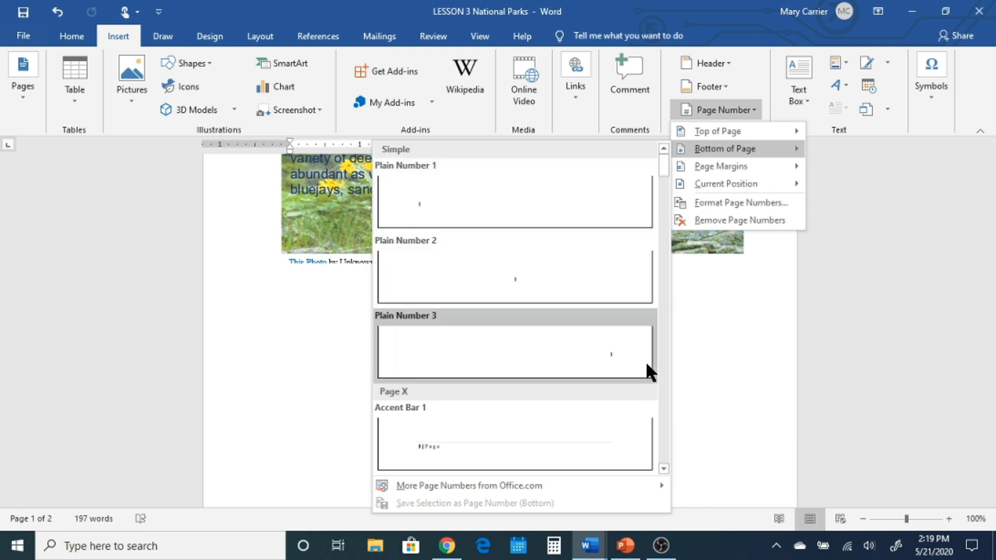
pyautogui.scroll(-4, 663, 468)
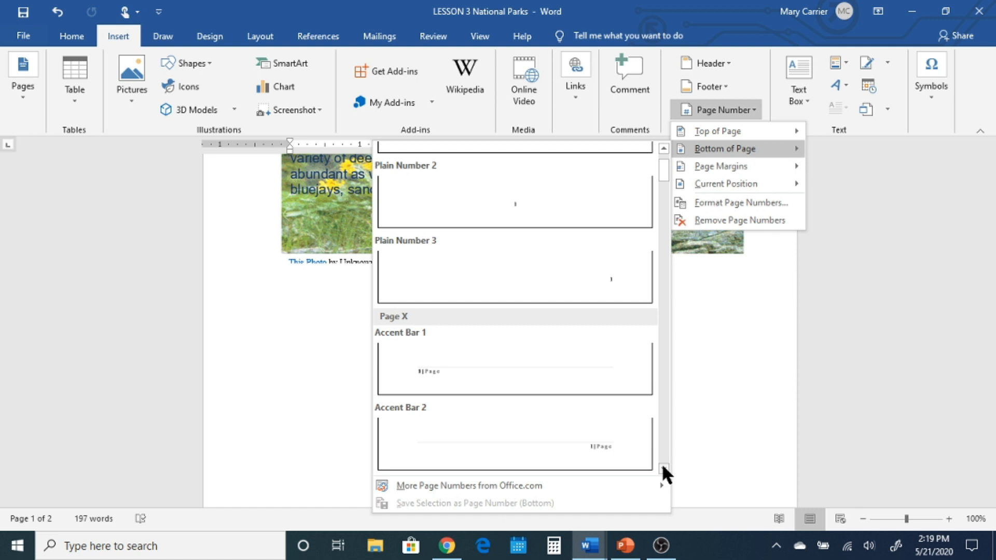
pyautogui.moveTo(662, 182); pyautogui.dragTo(660, 149)
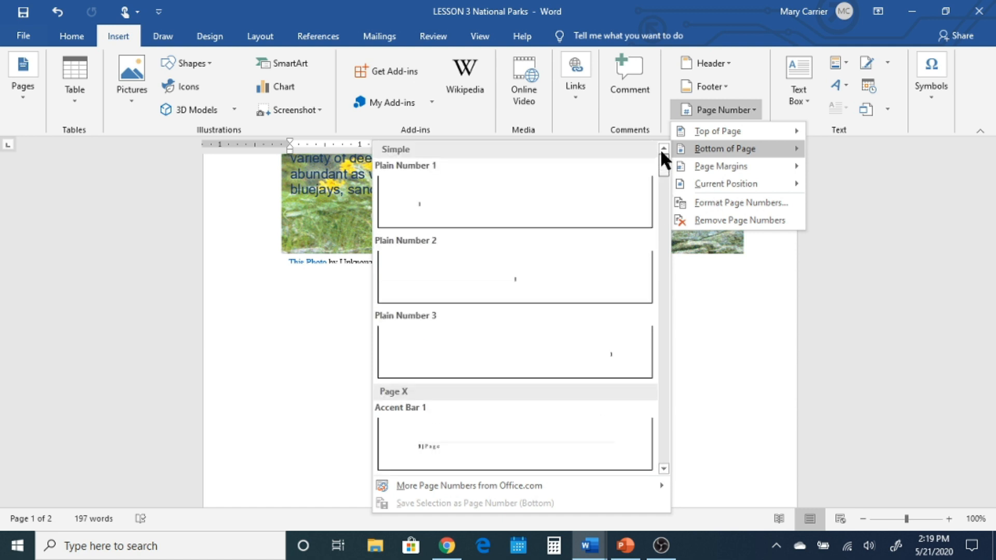
pyautogui.click(518, 284)
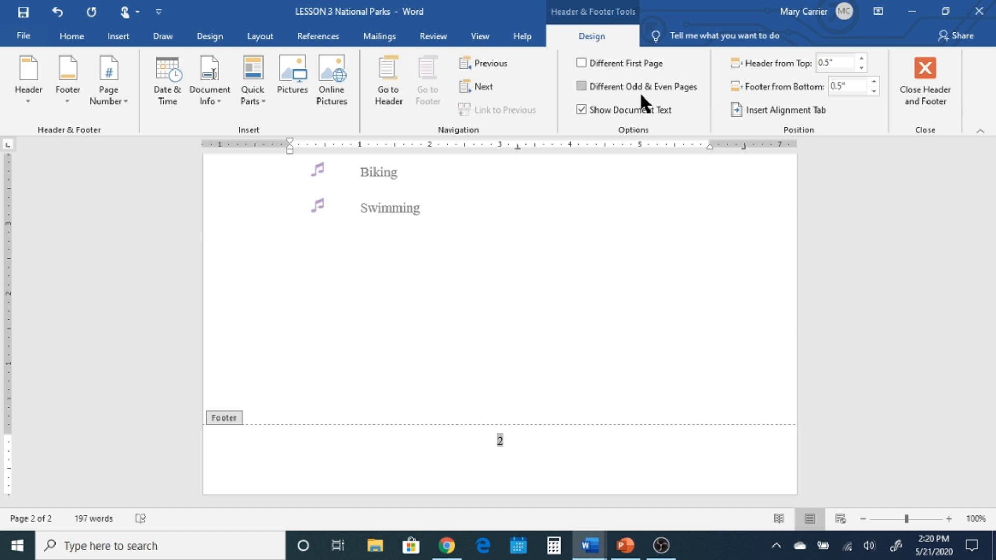
pyautogui.click(922, 68)
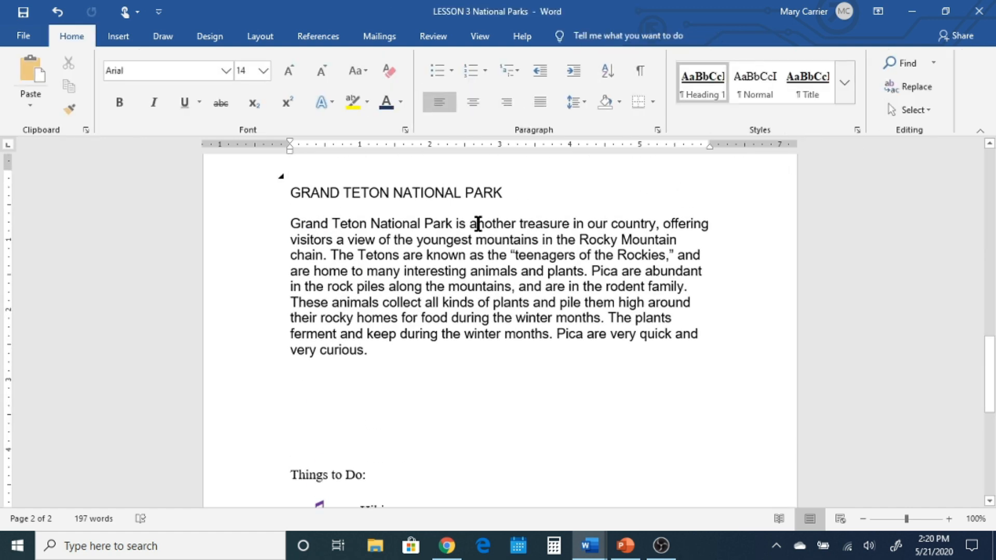
# - Check the page number in the first page's footer, and open and leave the second page's header area
pyautogui.scroll(3, 478, 222)
pyautogui.scroll(10, 482, 222)
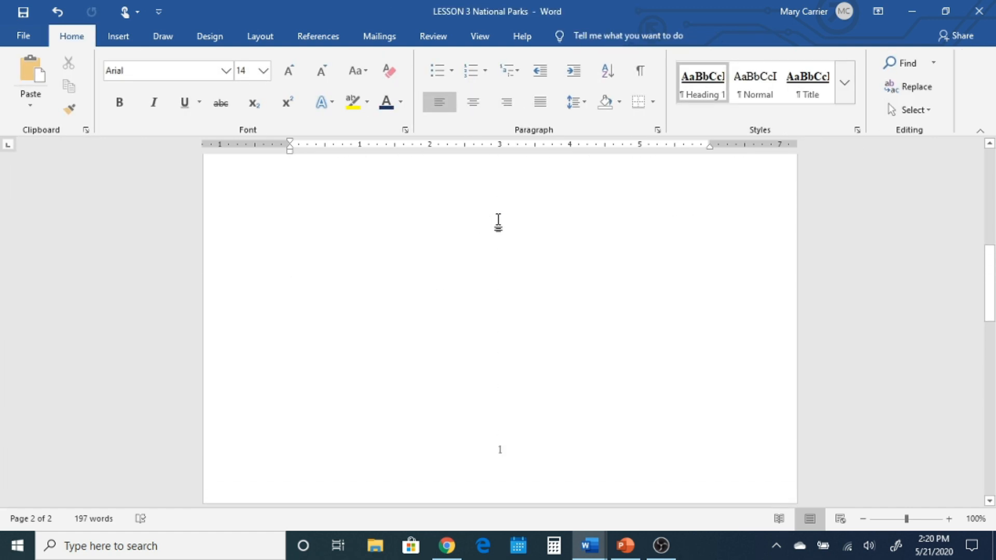
pyautogui.scroll(-5, 501, 218)
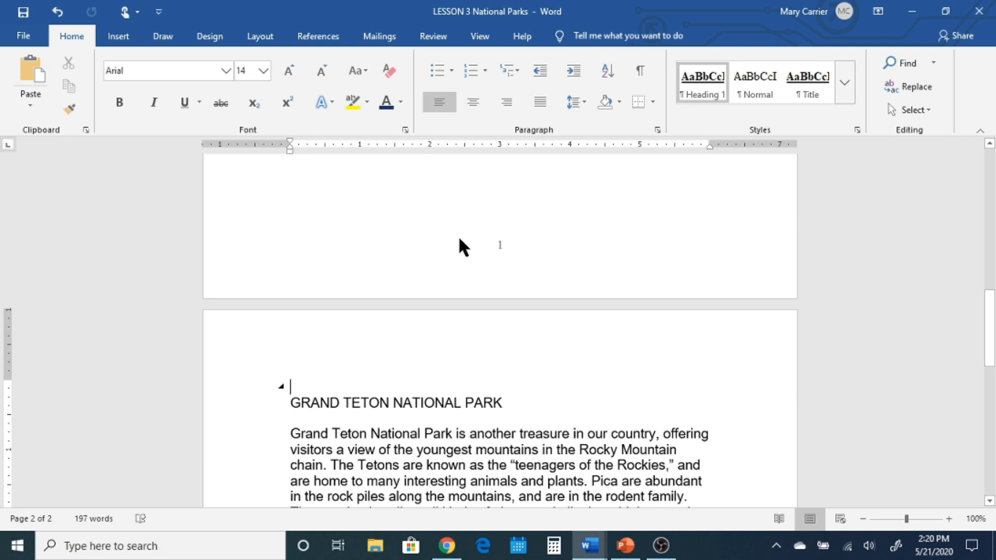
pyautogui.doubleClick(307, 372)
pyautogui.click(296, 378)
pyautogui.doubleClick(346, 352)
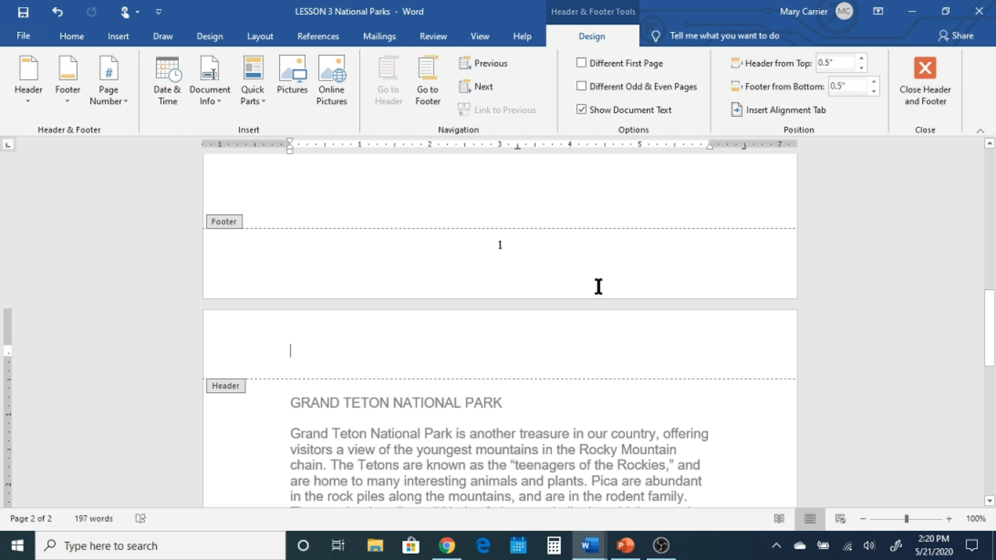
pyautogui.scroll(5, 596, 282)
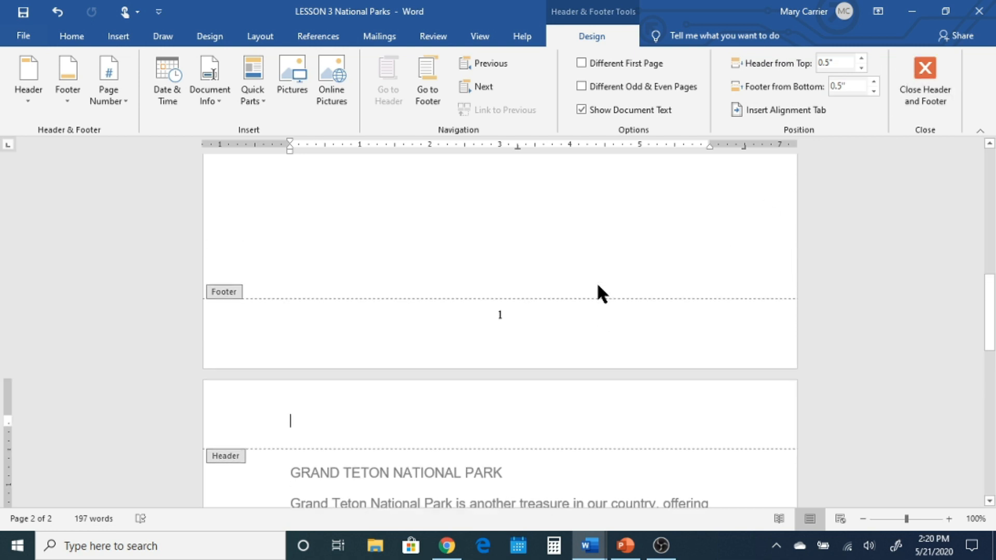
pyautogui.doubleClick(515, 229)
pyautogui.scroll(6, 540, 242)
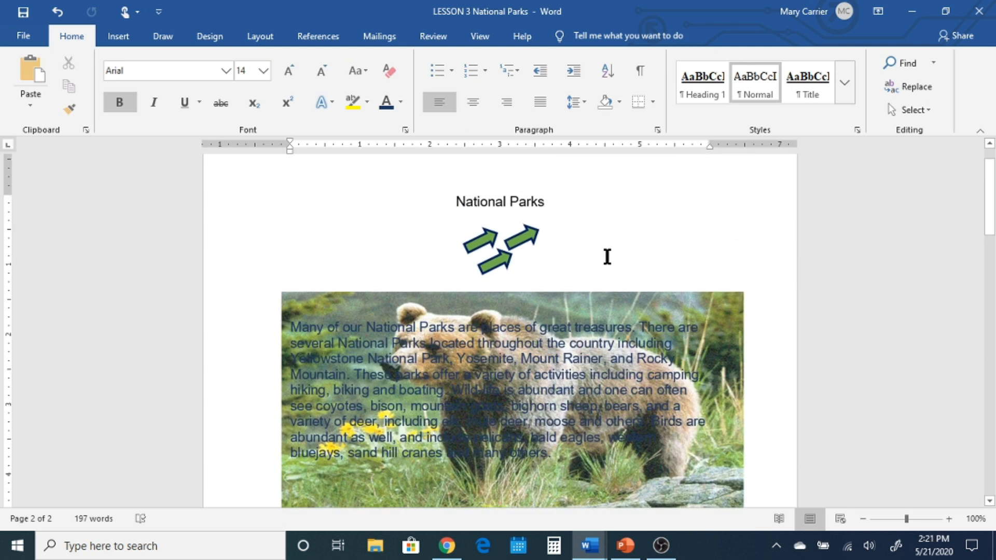
# - Undo the page numbering and the page break above the GRAND TETON NATIONAL PARK heading, and check how the text flows
pyautogui.click(117, 37)
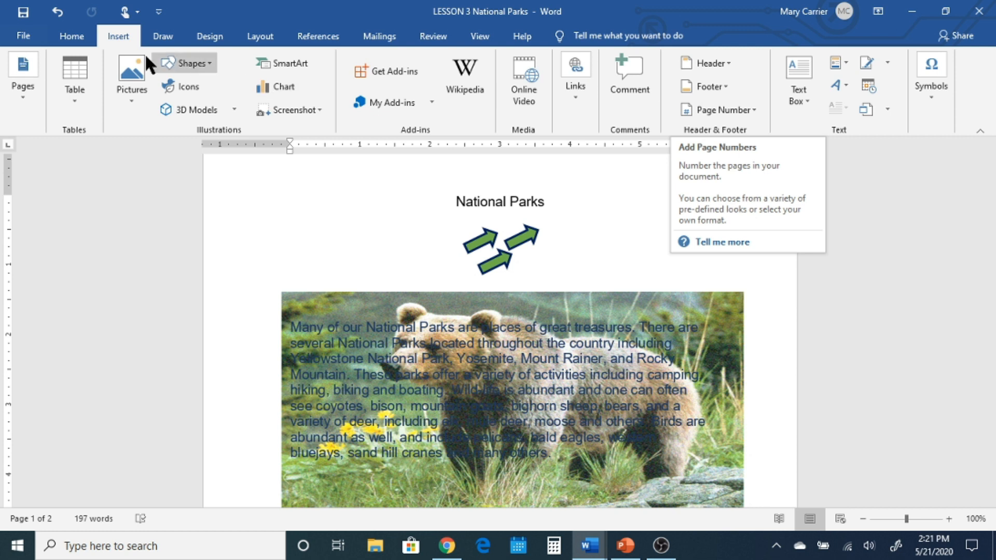
pyautogui.click(57, 13)
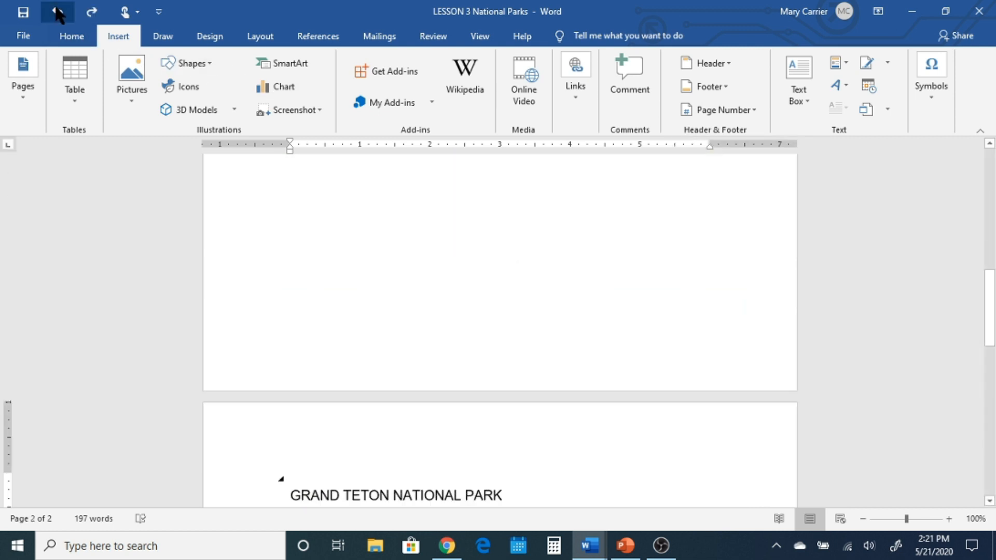
pyautogui.scroll(3, 441, 408)
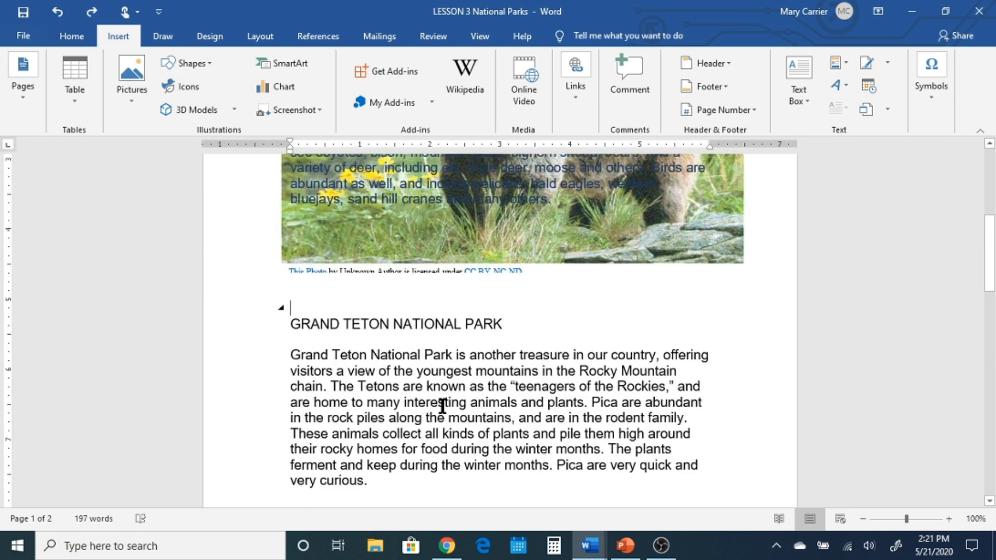
pyautogui.scroll(-3, 456, 386)
pyautogui.scroll(-5, 467, 366)
pyautogui.scroll(4, 468, 355)
pyautogui.scroll(1, 468, 352)
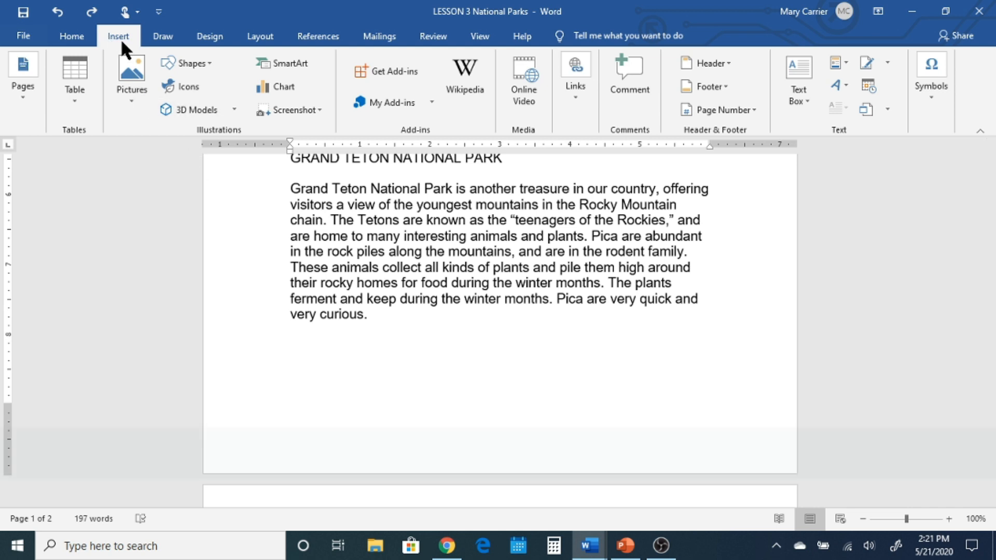
# - Insert the built-in Blank (Three Columns) header and look at the document information fields available for it
pyautogui.click(721, 58)
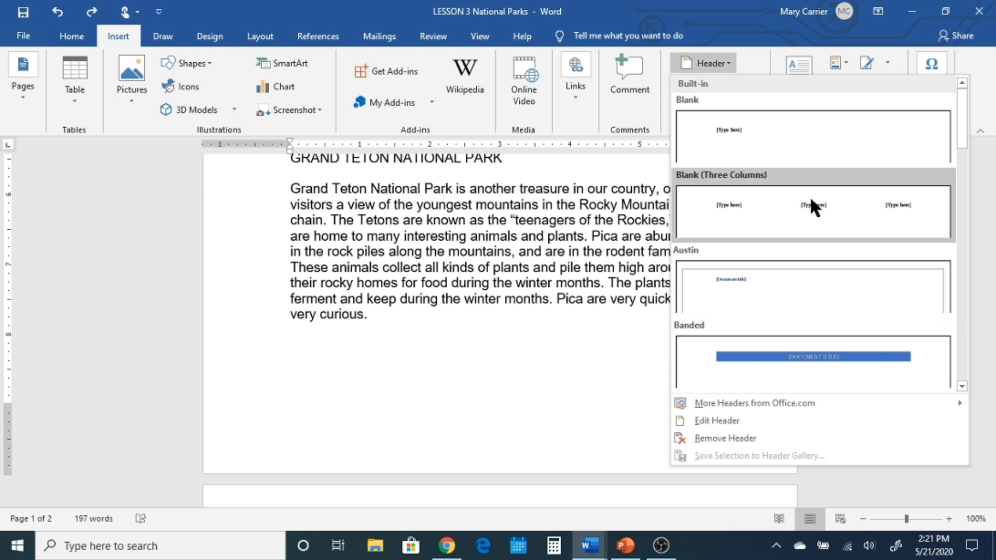
pyautogui.scroll(-5, 777, 318)
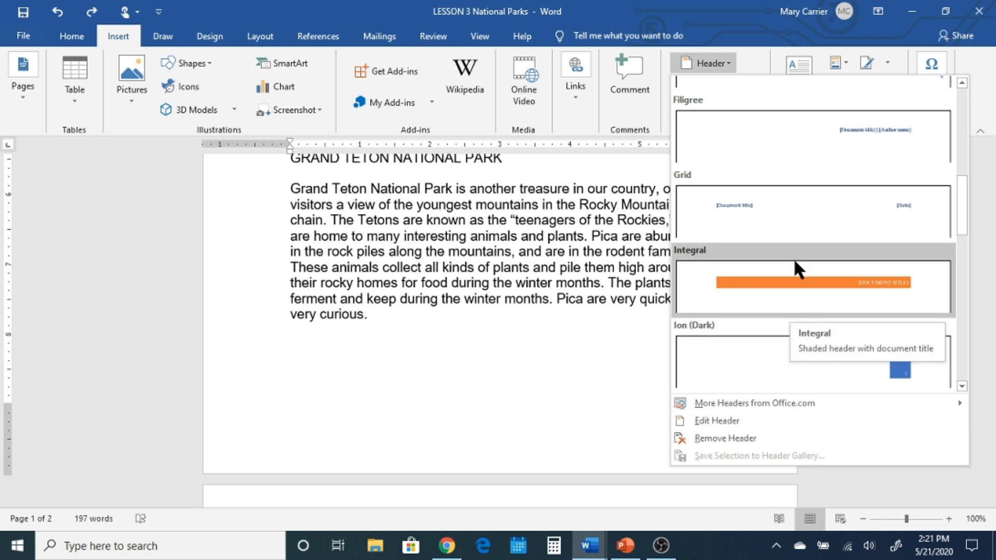
pyautogui.scroll(5, 799, 237)
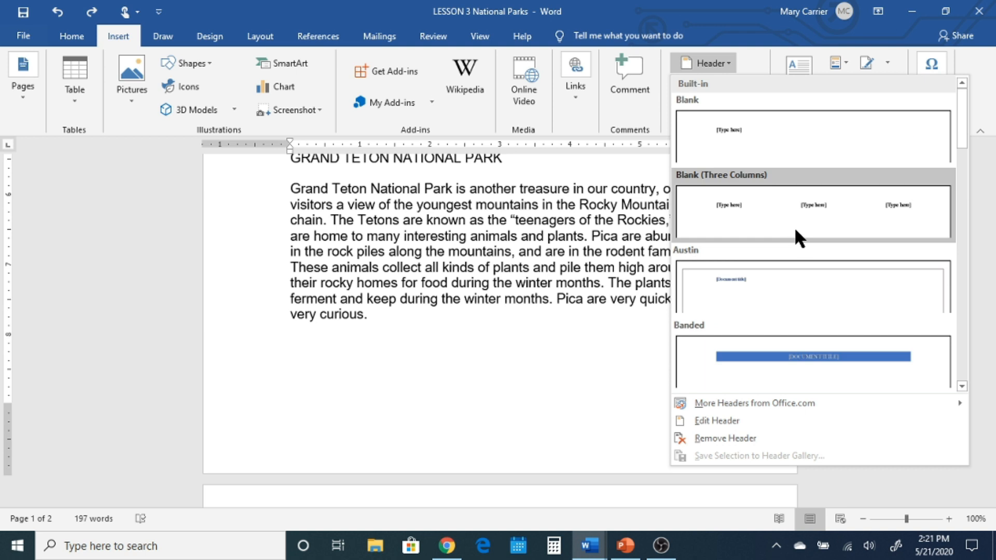
pyautogui.click(771, 206)
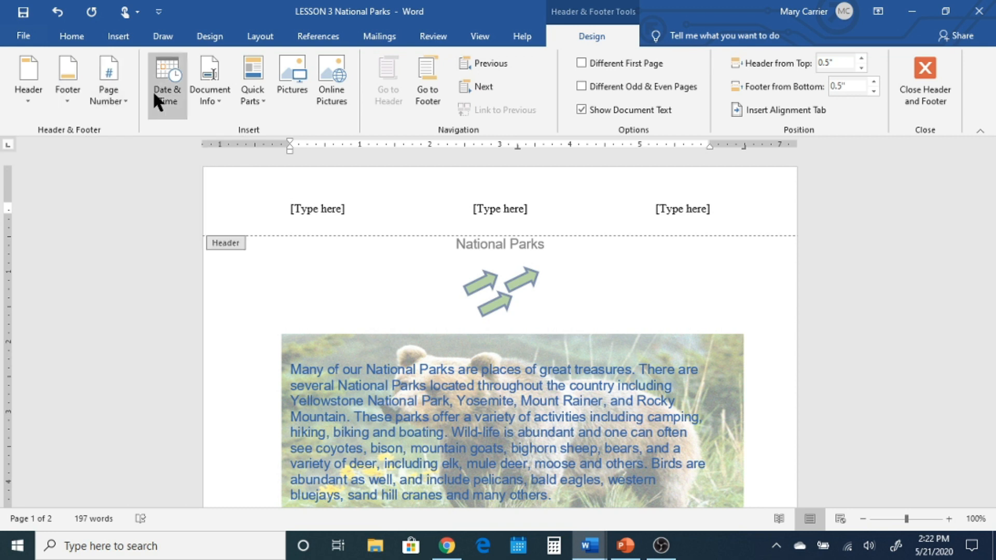
pyautogui.click(218, 96)
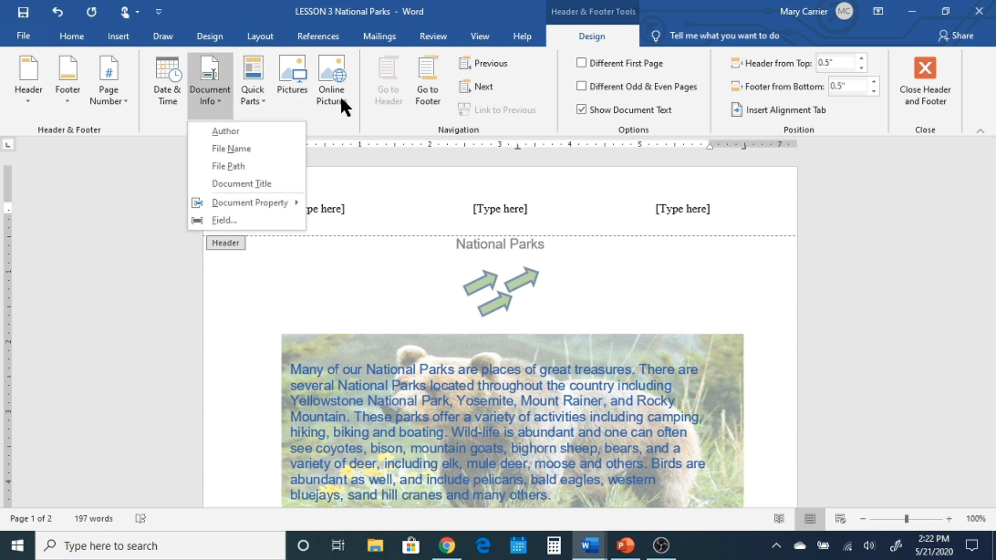
pyautogui.click(458, 290)
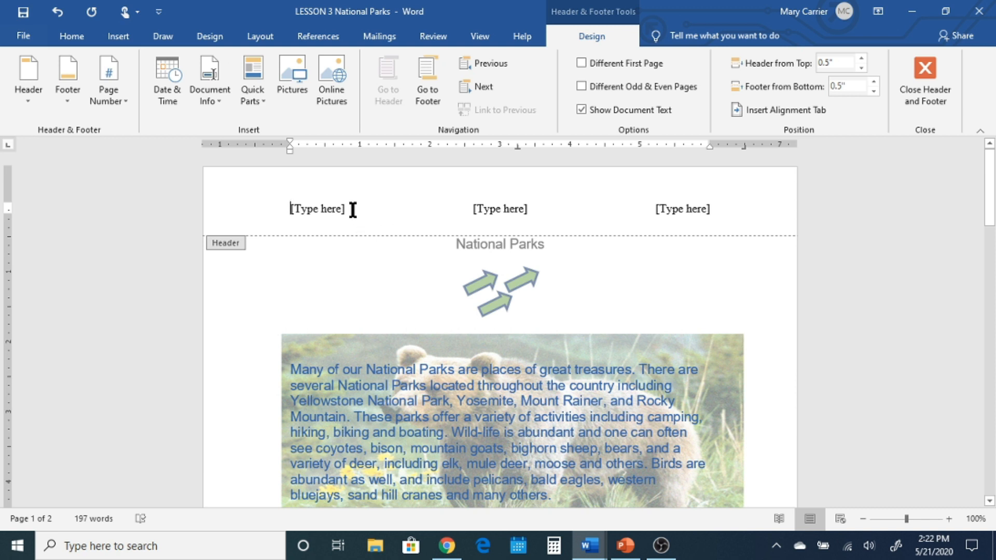
# - Replace the left header placeholder with "Prepared" followed by the ranger's title and name, and delete the centre placeholder
pyautogui.click(309, 205)
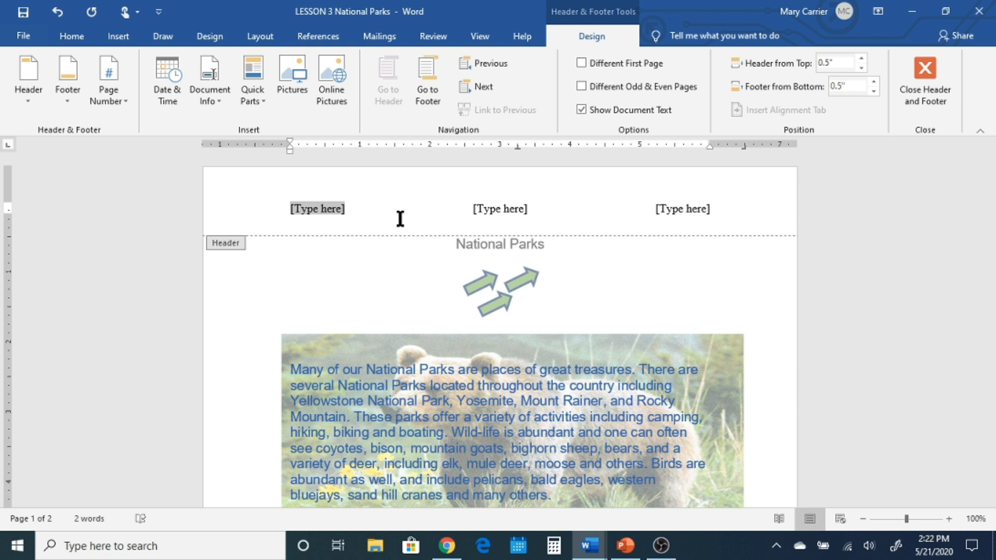
pyautogui.write('Prepared Ranger Mary')
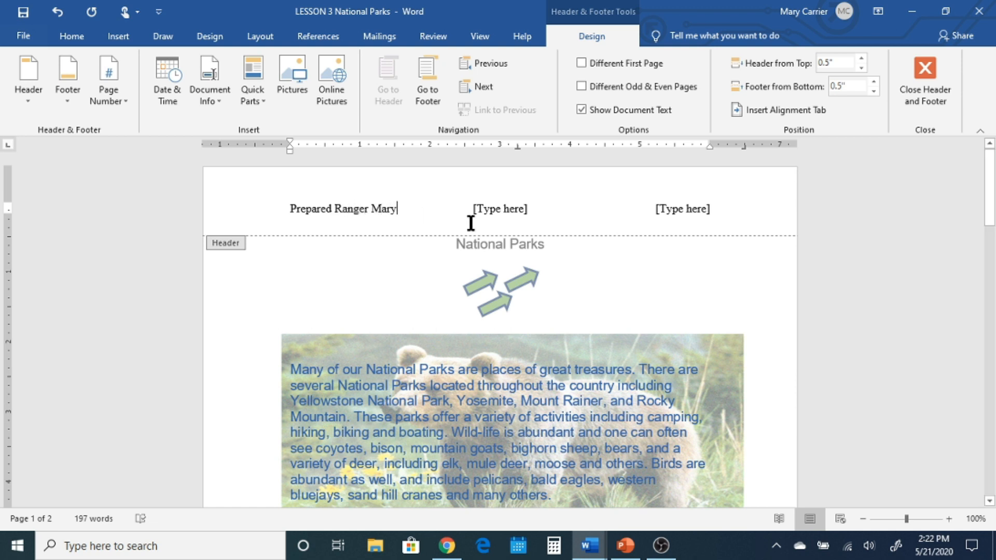
pyautogui.click(520, 208)
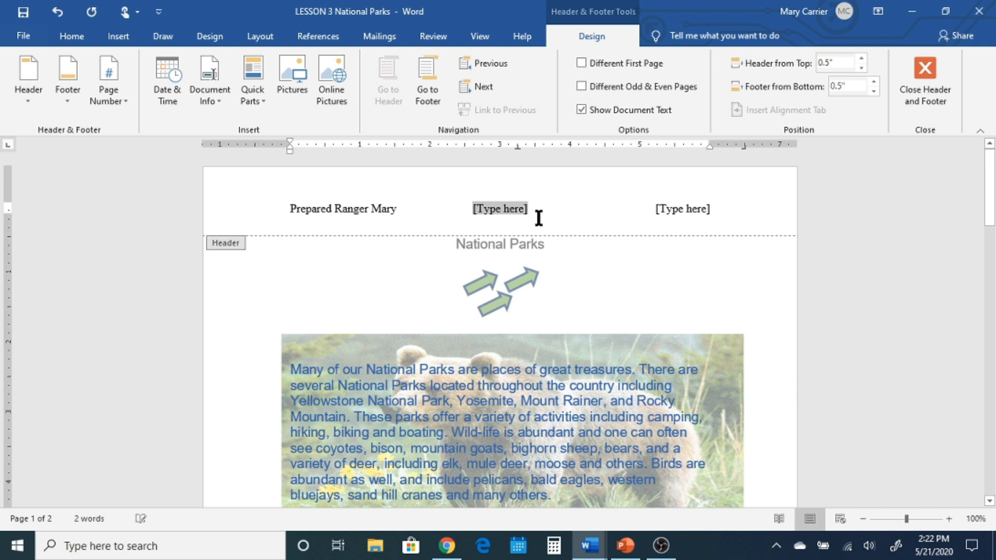
pyautogui.press('Delete')
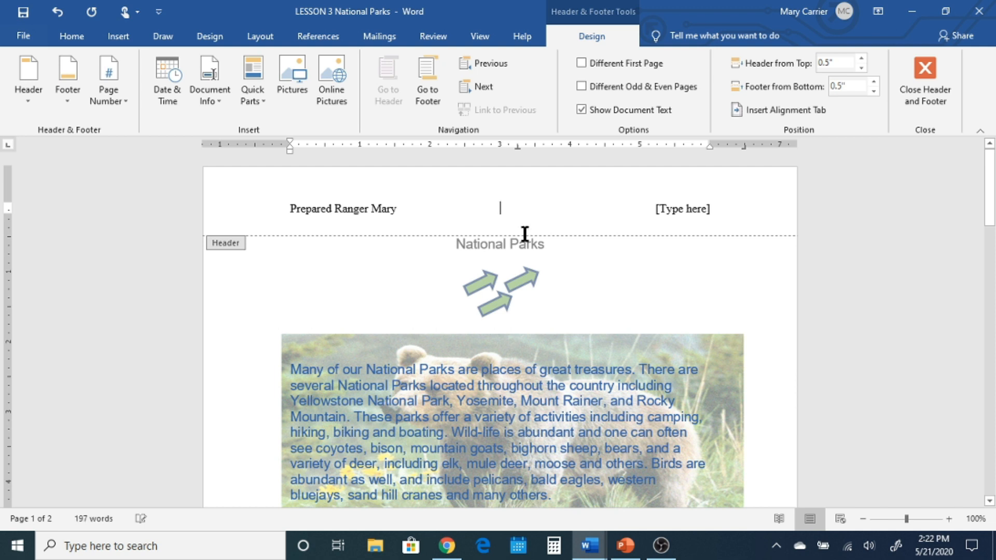
# - Replace the right header placeholder with an automatically updating date in the "May 21, 2020" format
pyautogui.click(683, 209)
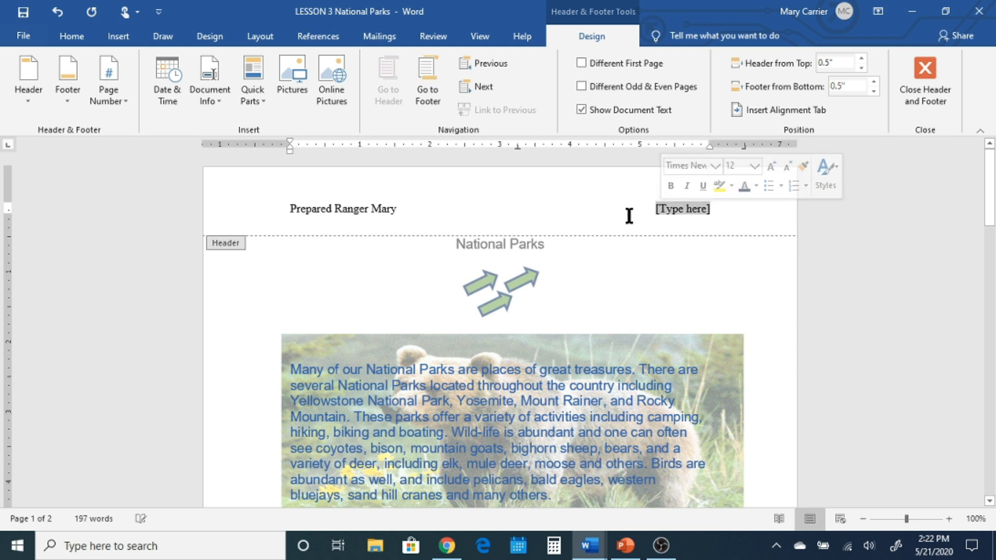
pyautogui.click(167, 87)
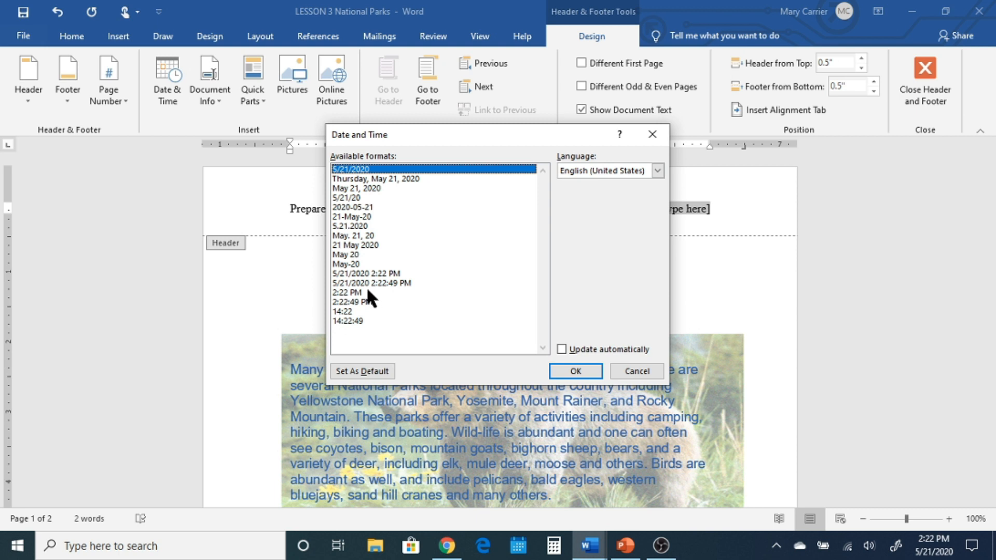
pyautogui.click(362, 188)
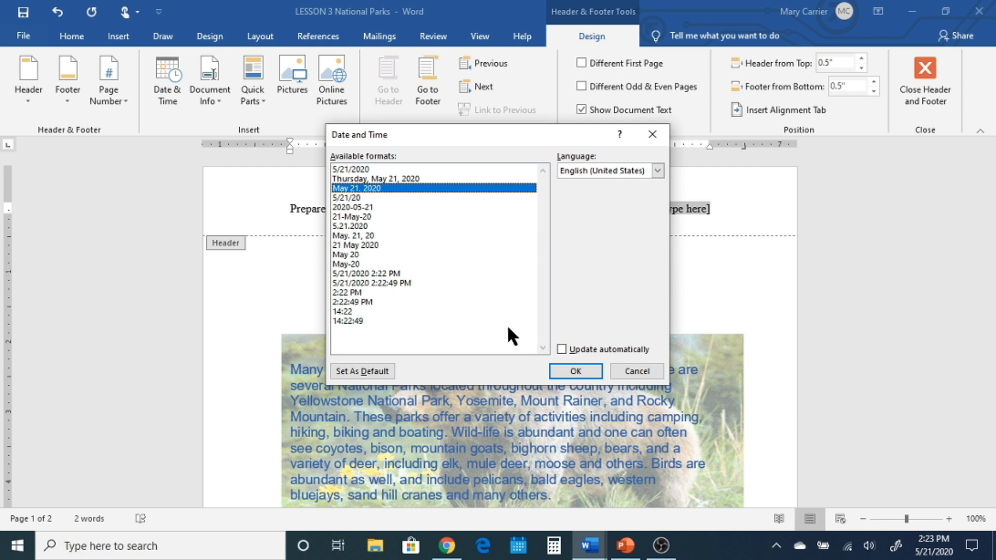
pyautogui.click(561, 348)
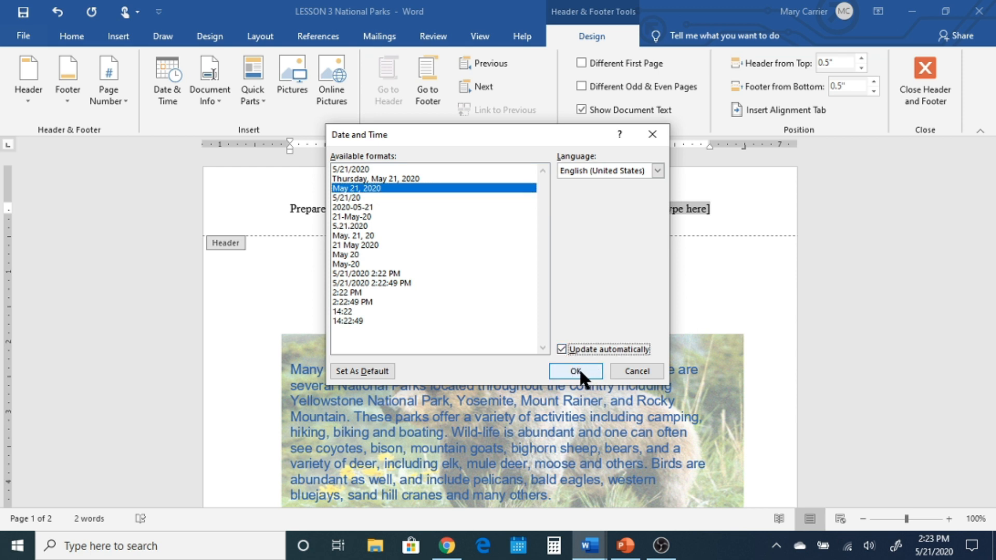
pyautogui.click(579, 369)
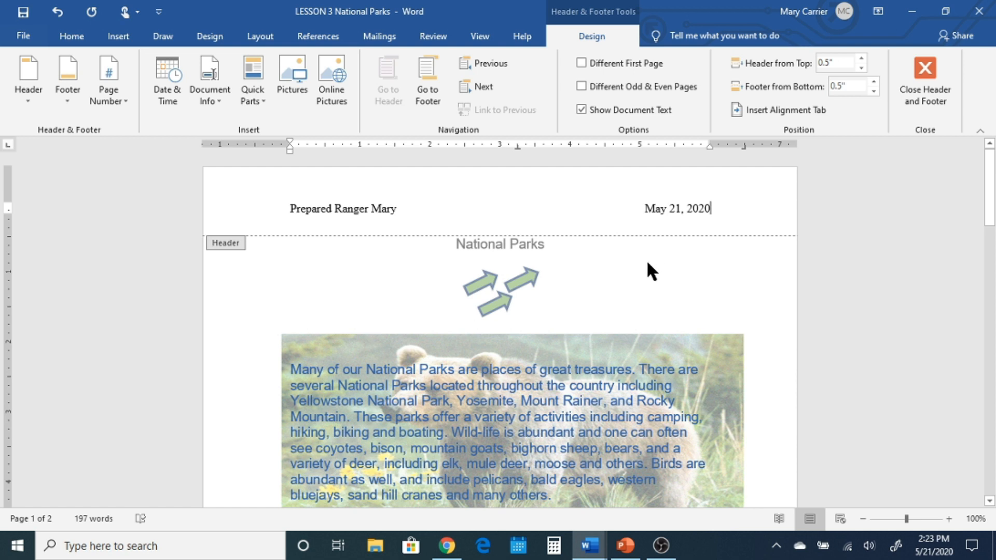
# - Add a centred page number to the footer using the Plain Number 2 bottom-of-page style and leave header and footer editing
pyautogui.click(422, 72)
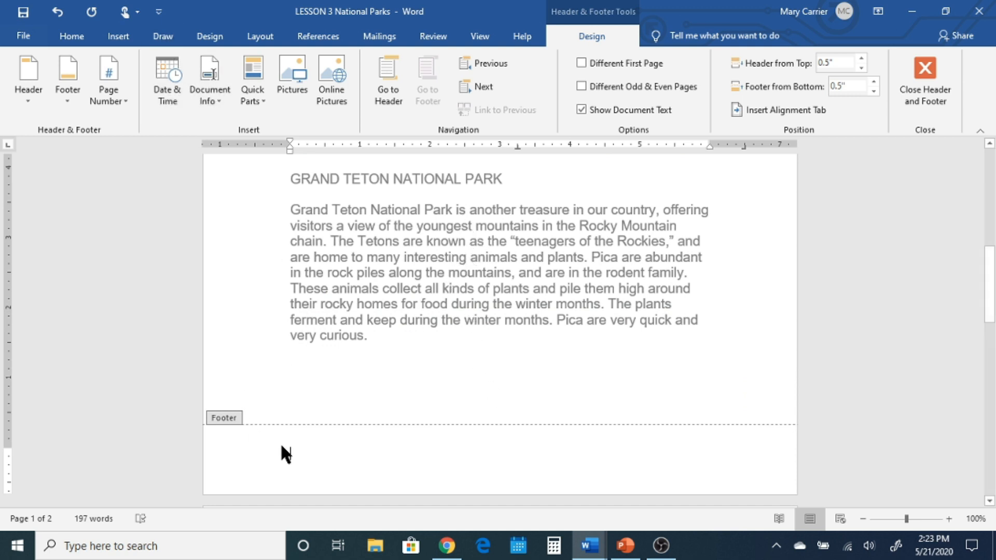
pyautogui.click(118, 100)
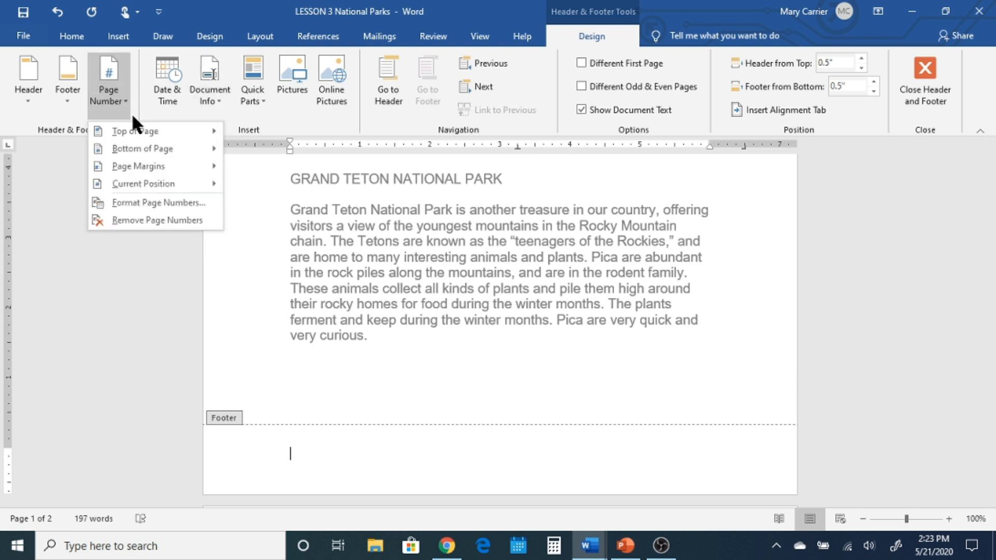
pyautogui.moveTo(136, 148)
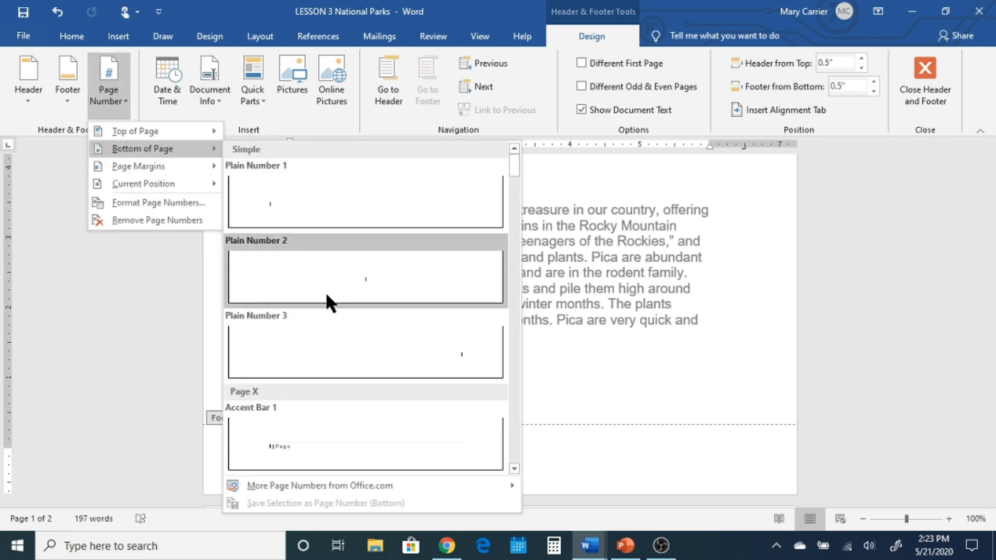
pyautogui.click(337, 278)
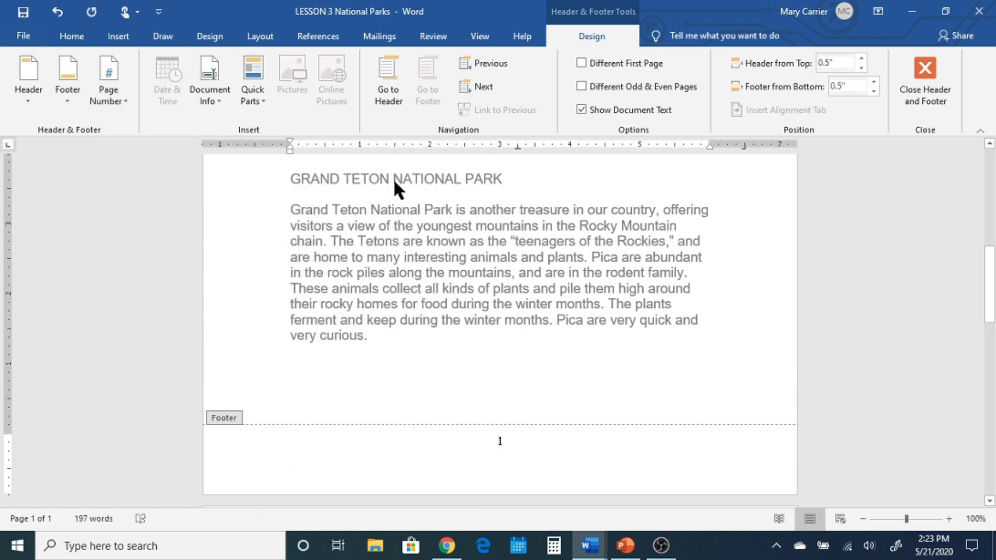
pyautogui.click(519, 441)
pyautogui.press('Tab')
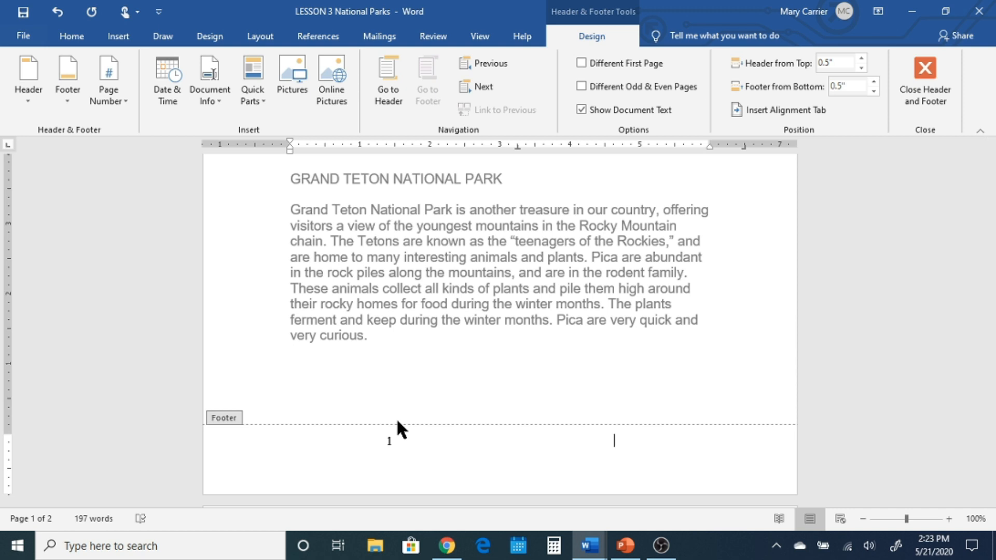
pyautogui.hotkey('ctrl', 'e')
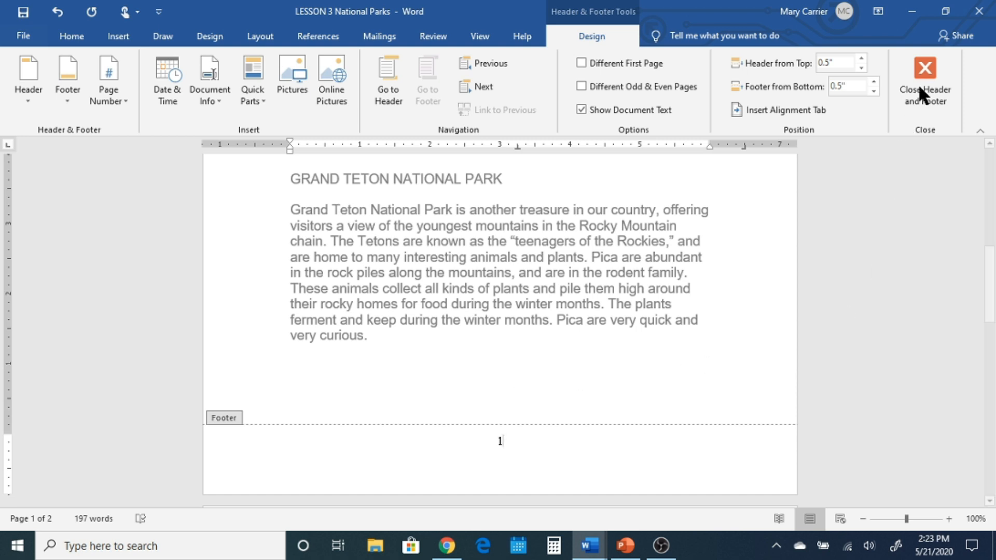
pyautogui.click(928, 67)
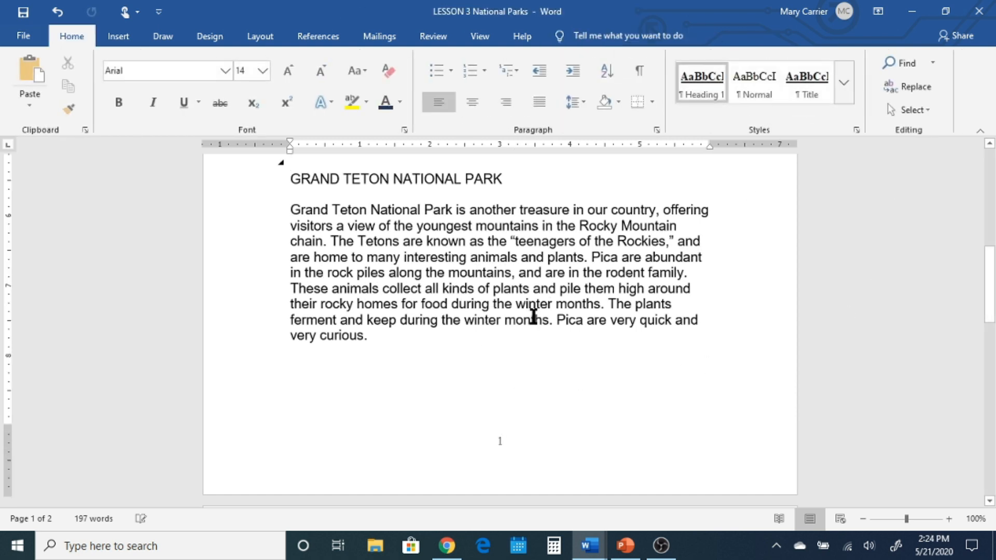
# - Examine the header text, date and footer page numbers on both pages of the document
pyautogui.scroll(3, 540, 301)
pyautogui.scroll(5, 540, 275)
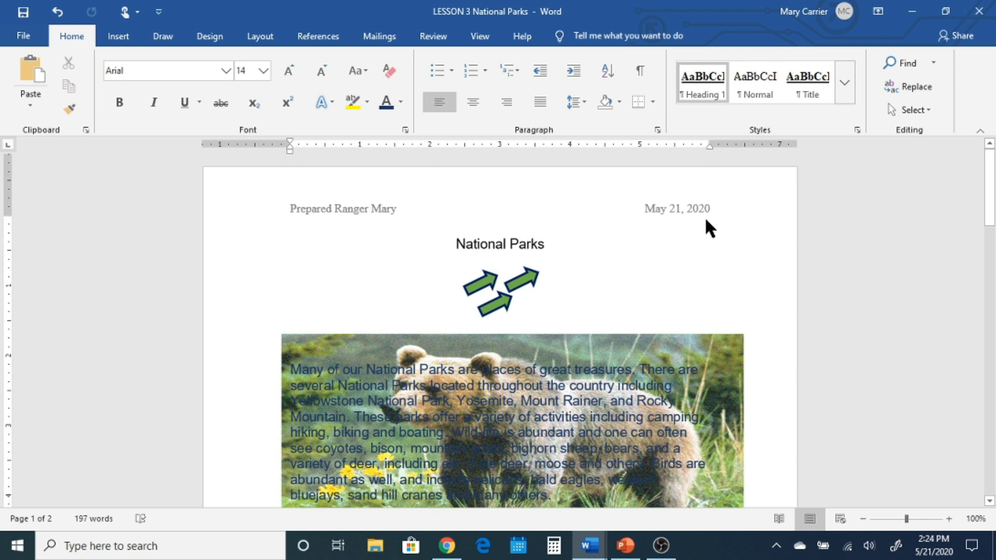
pyautogui.scroll(-10, 373, 217)
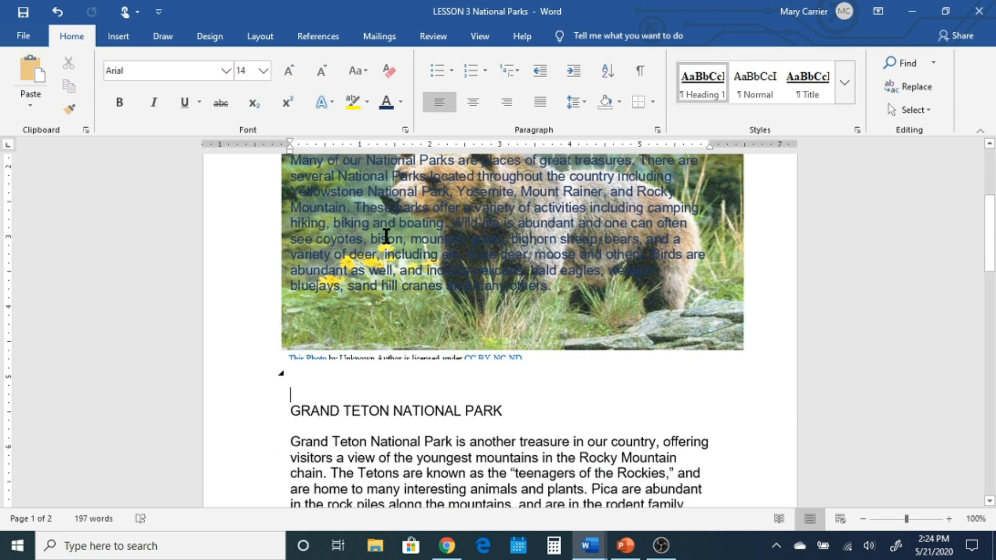
pyautogui.scroll(-5, 426, 257)
pyautogui.scroll(1, 435, 261)
pyautogui.scroll(-6, 435, 262)
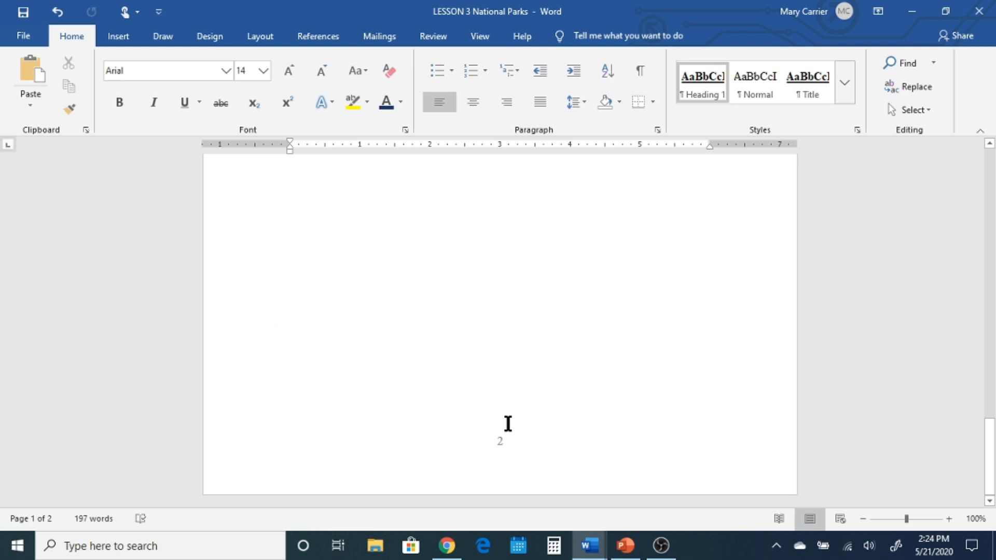
pyautogui.scroll(3, 503, 410)
pyautogui.scroll(10, 498, 356)
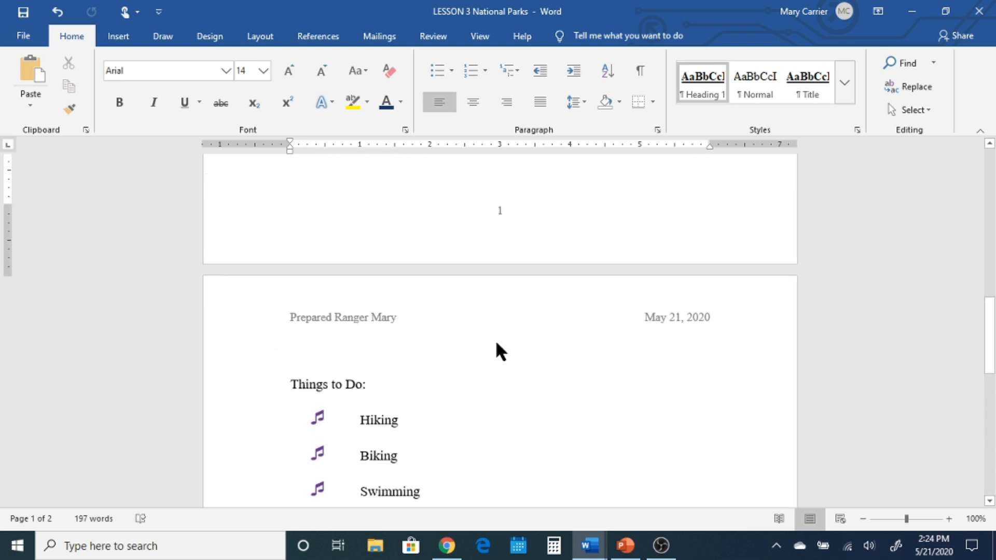
# - Open the existing header for editing from the body text below the Grand Teton paragraph and return to the document body
pyautogui.click(453, 332)
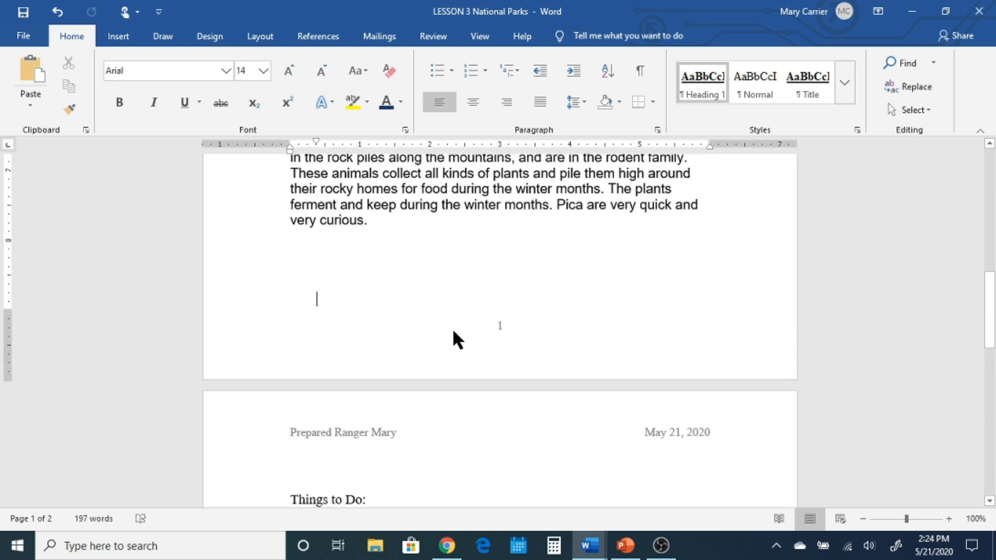
pyautogui.click(130, 36)
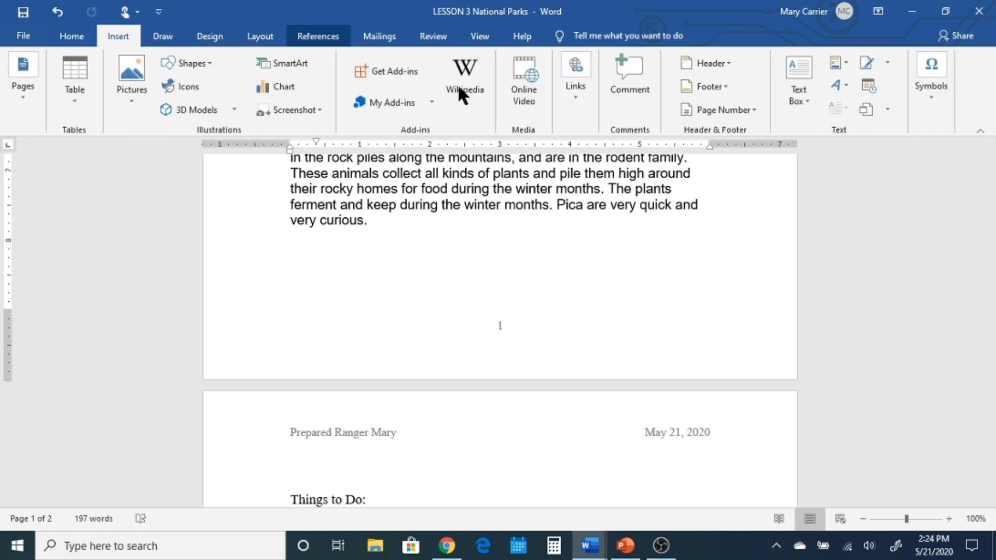
pyautogui.click(726, 61)
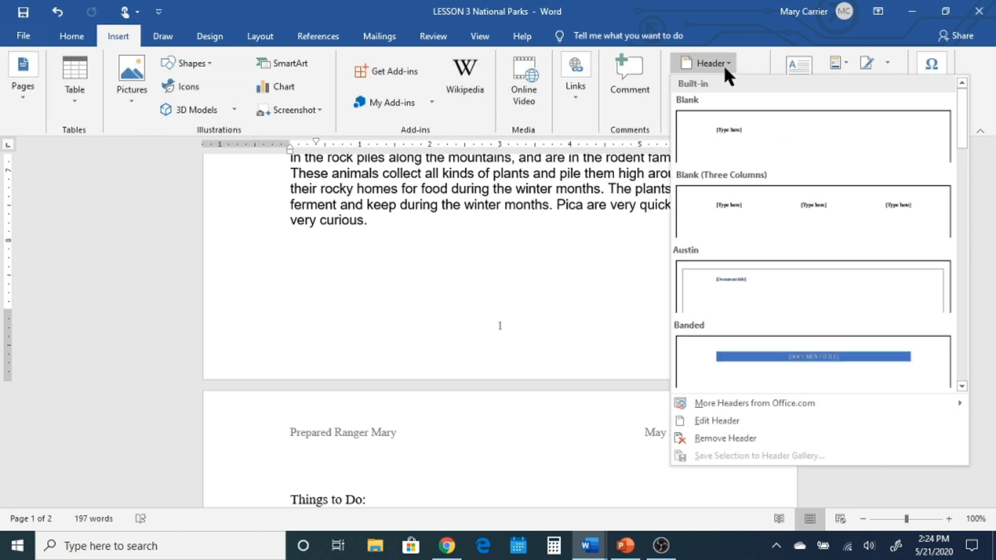
pyautogui.click(722, 419)
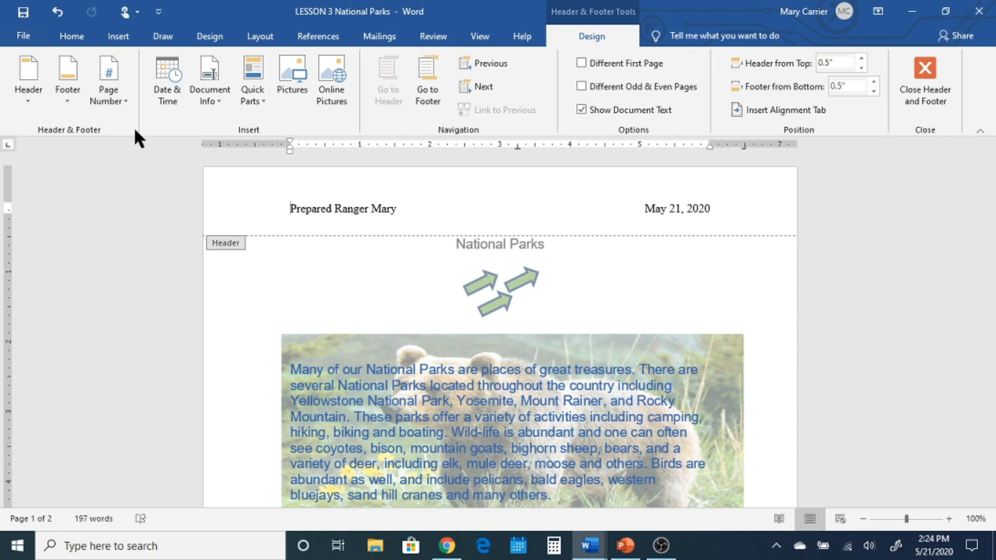
pyautogui.doubleClick(341, 268)
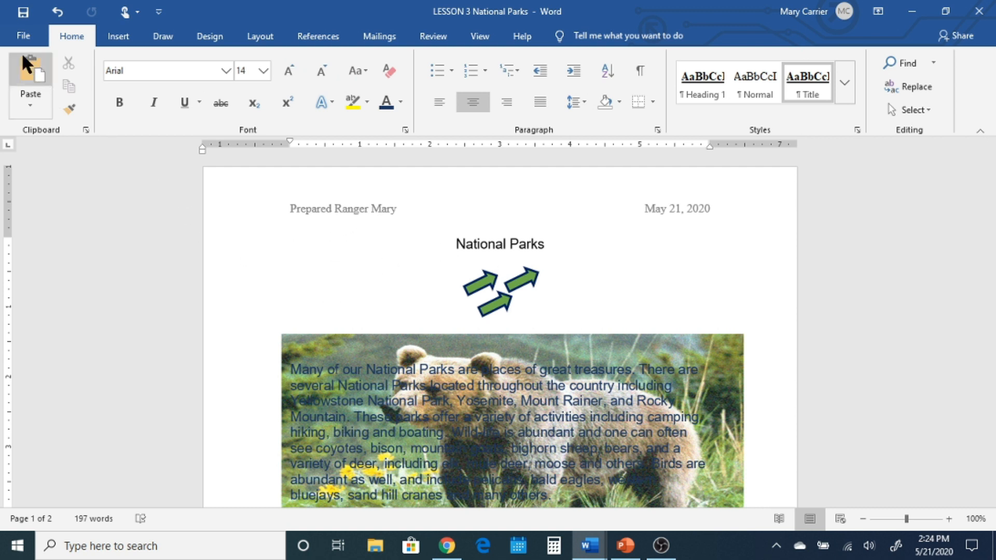
# - Inspect the document in print preview, enlarged and with both pages side by side, and return to the document
pyautogui.click(25, 36)
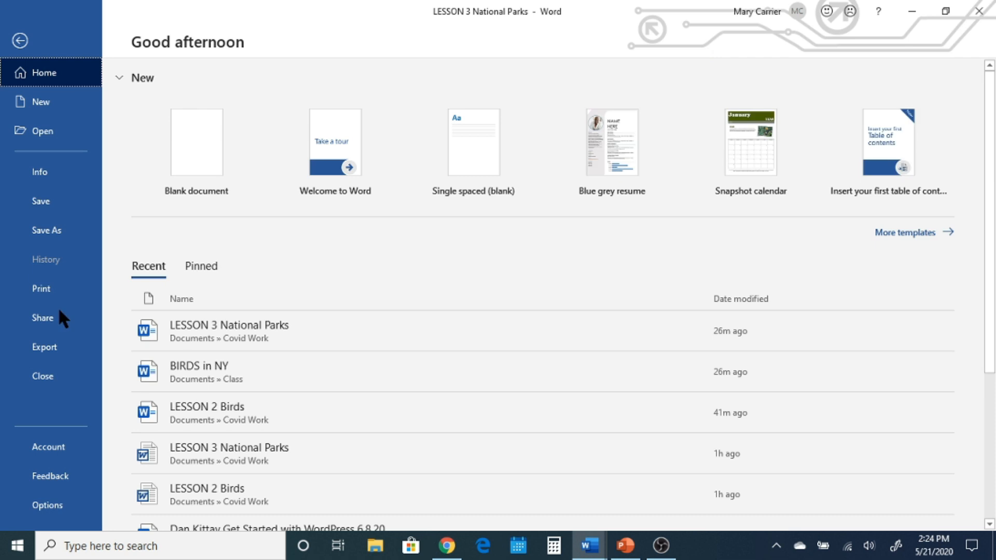
pyautogui.click(56, 285)
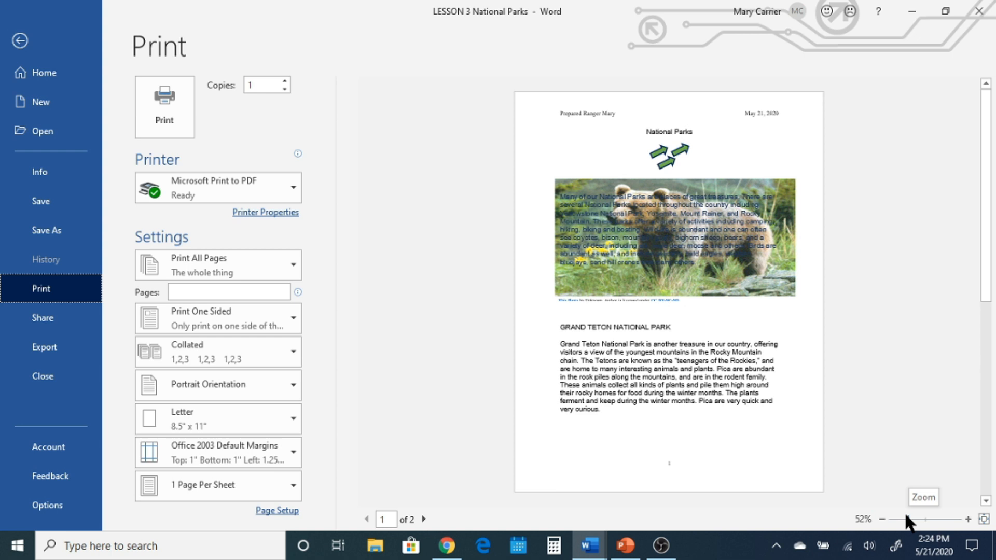
pyautogui.moveTo(909, 522); pyautogui.dragTo(932, 518)
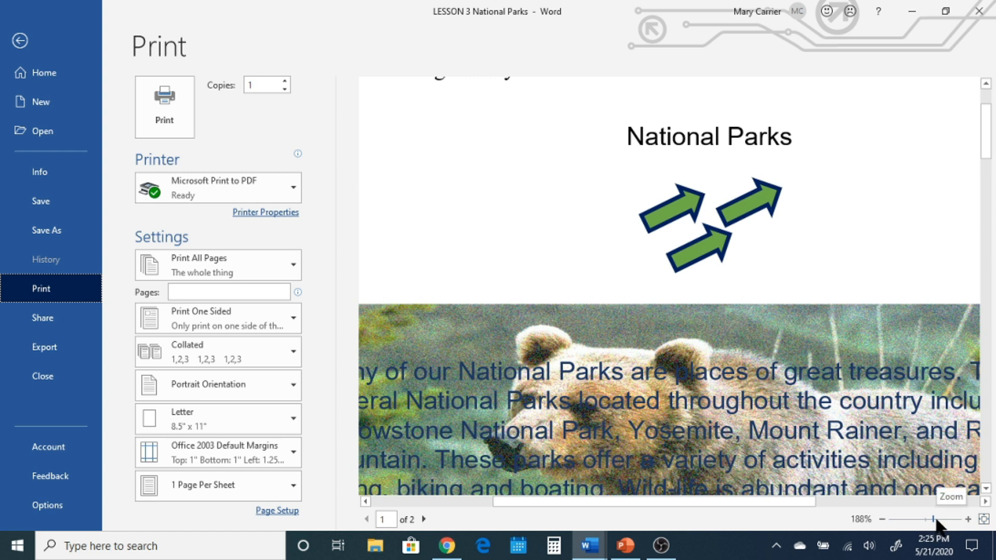
pyautogui.moveTo(934, 518); pyautogui.dragTo(904, 519)
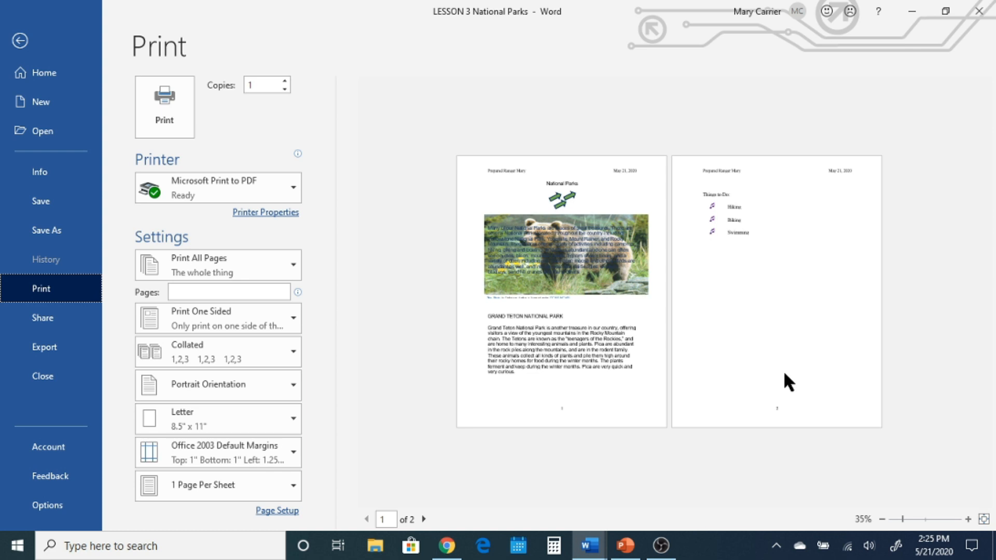
pyautogui.click(19, 40)
# - Look over the Things to Do page and close the LESSON 3 National Parks document without saving the changes
pyautogui.scroll(-9, 253, 254)
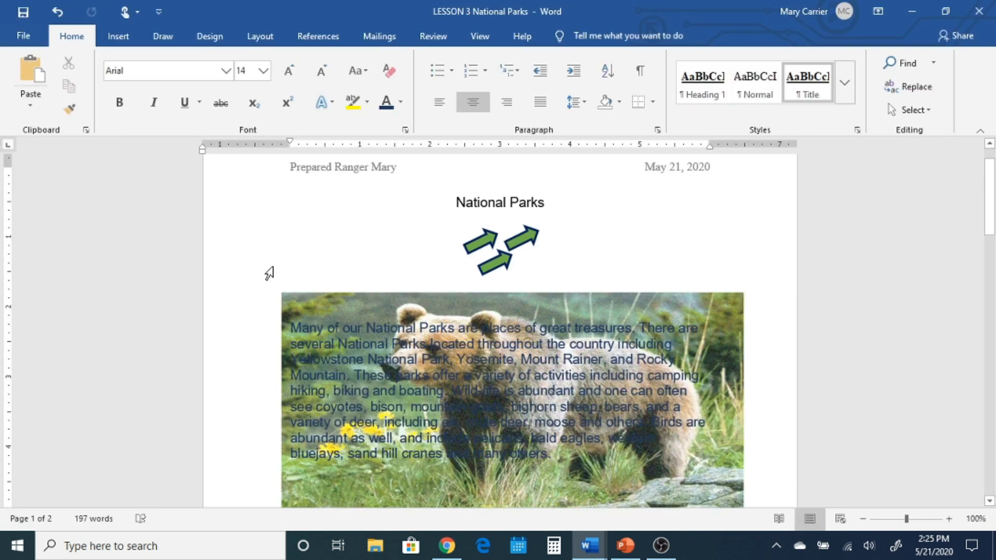
pyautogui.scroll(-6, 269, 243)
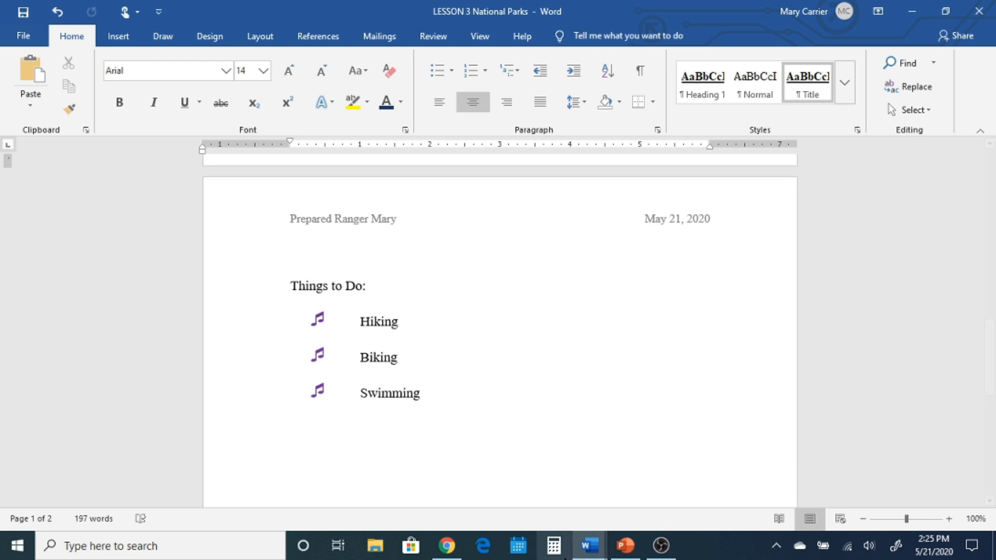
pyautogui.moveTo(594, 551)
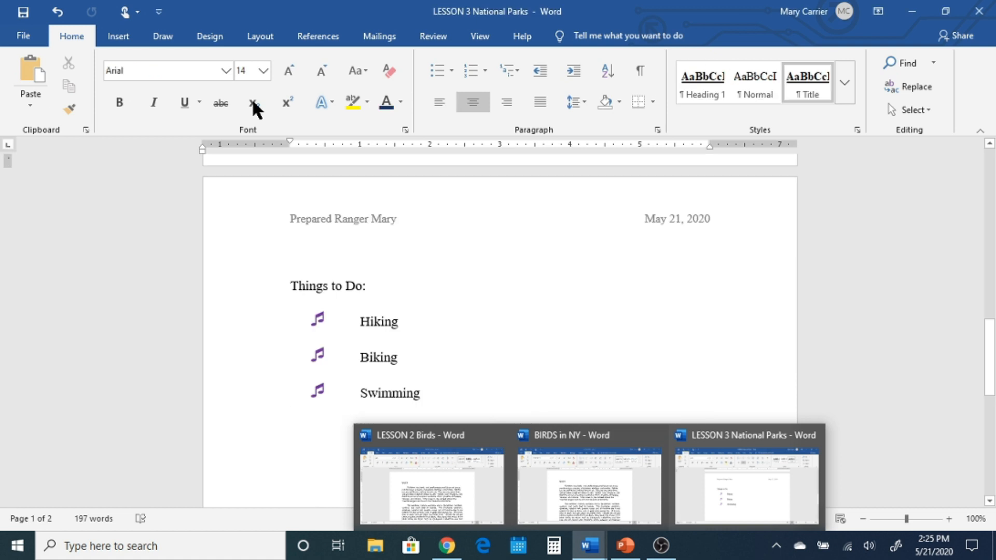
pyautogui.click(23, 36)
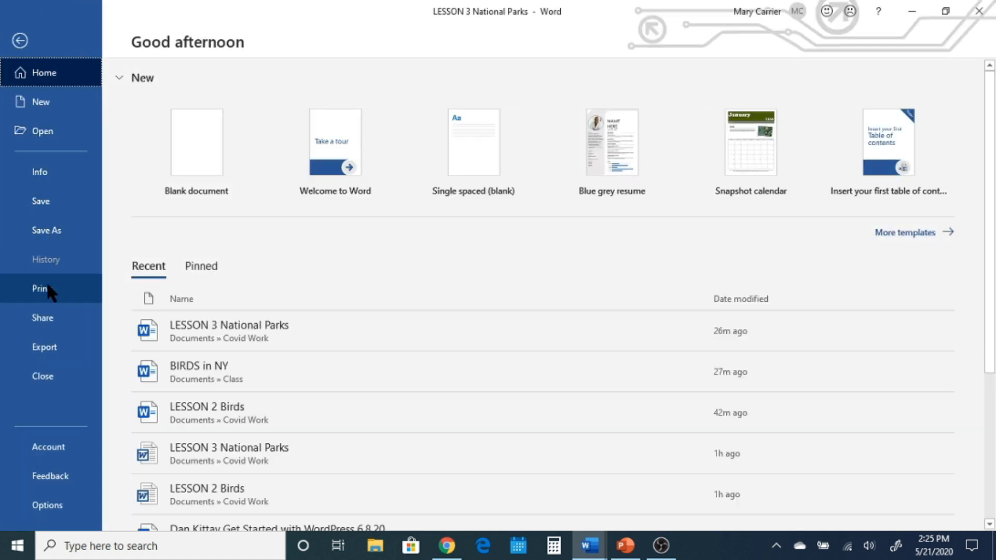
pyautogui.click(51, 377)
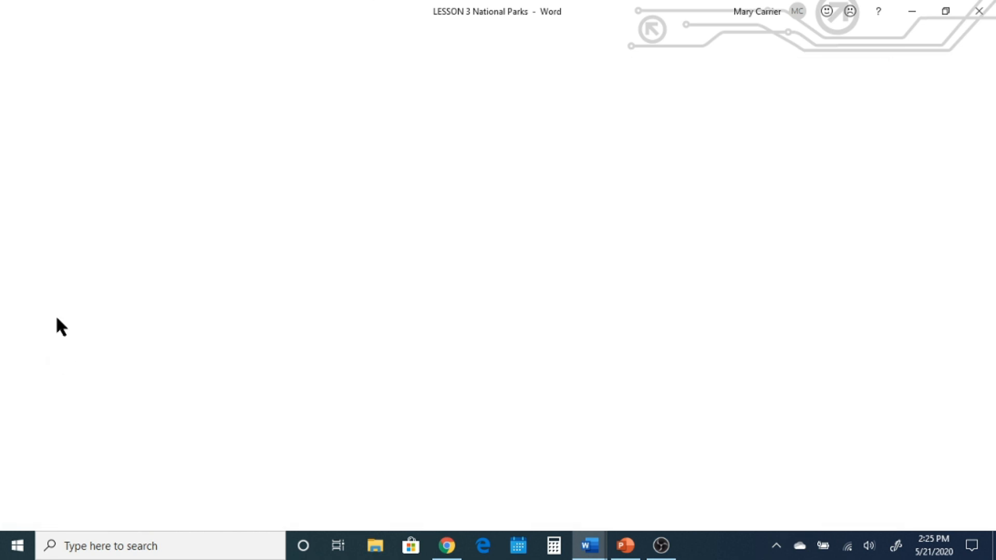
pyautogui.click(505, 302)
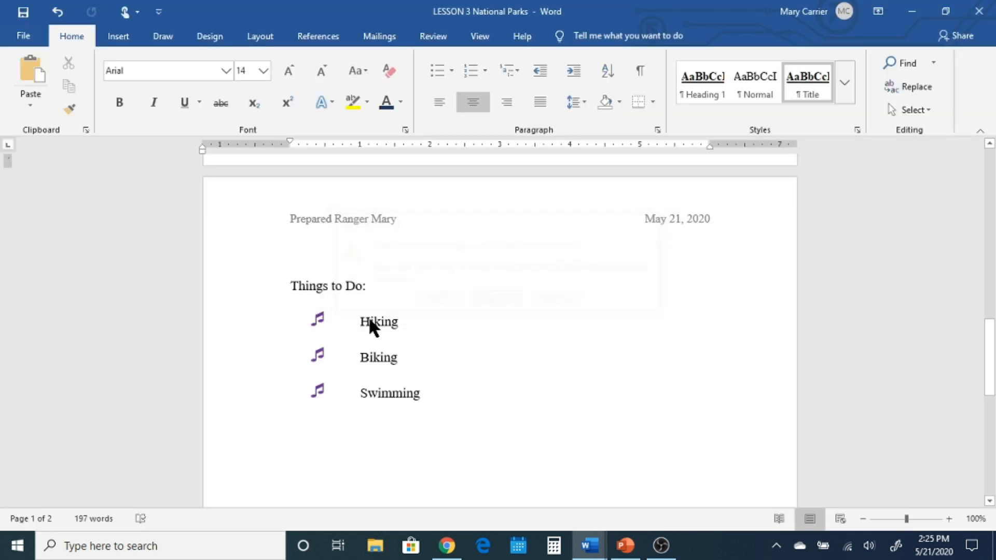
# - Reopen LESSON 3 National Parks (Covid Work folder) from the recent documents and look through its text
pyautogui.click(7, 35)
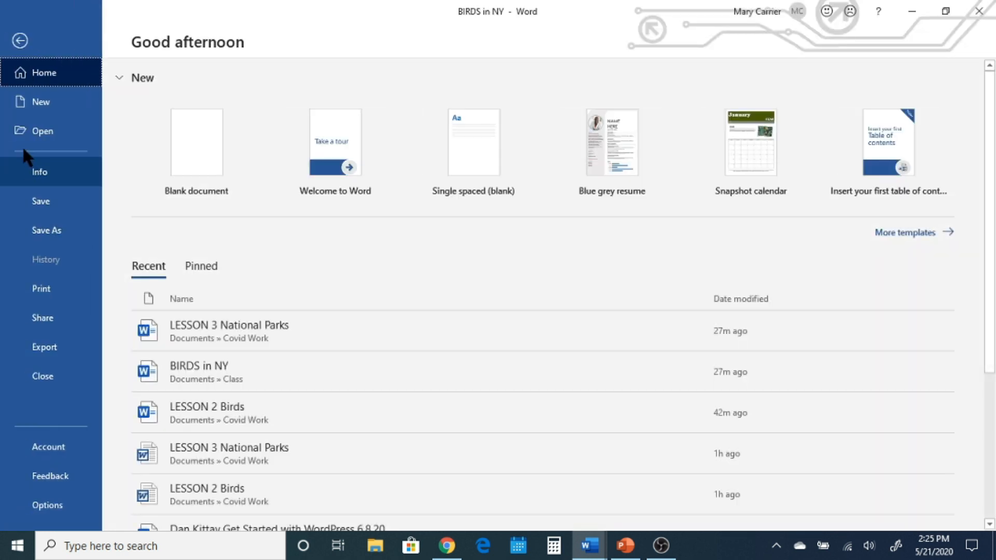
pyautogui.click(33, 131)
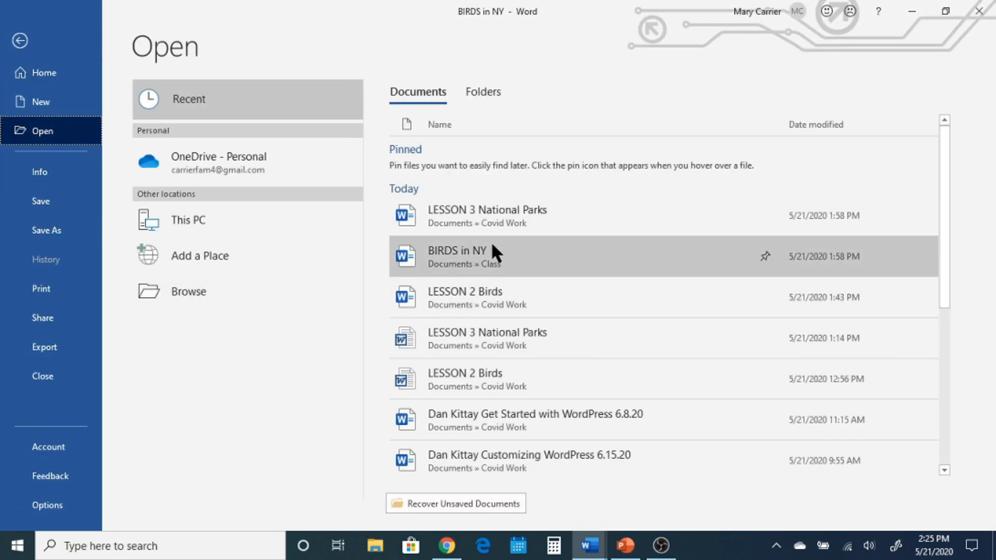
pyautogui.click(489, 223)
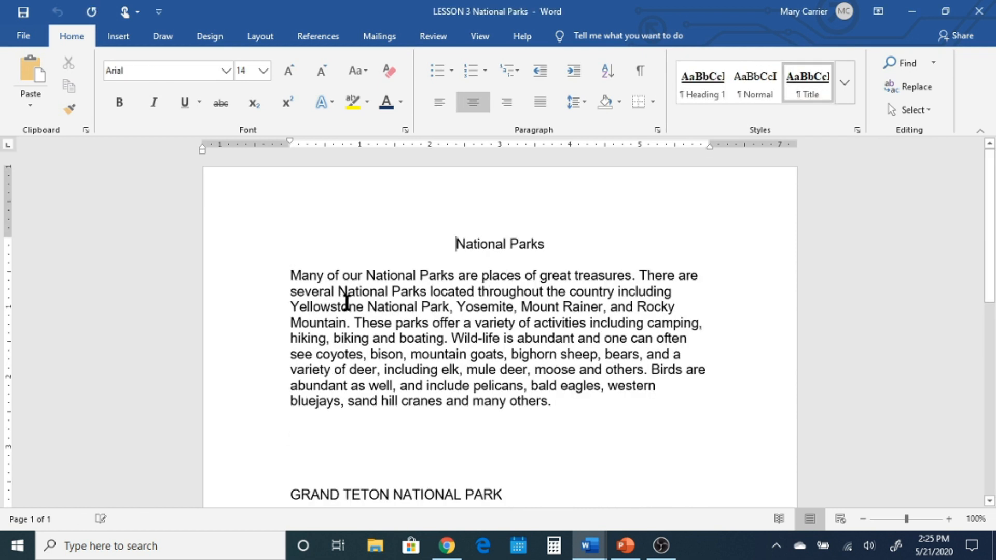
pyautogui.scroll(-3, 560, 402)
pyautogui.scroll(-3, 558, 402)
pyautogui.scroll(5, 555, 397)
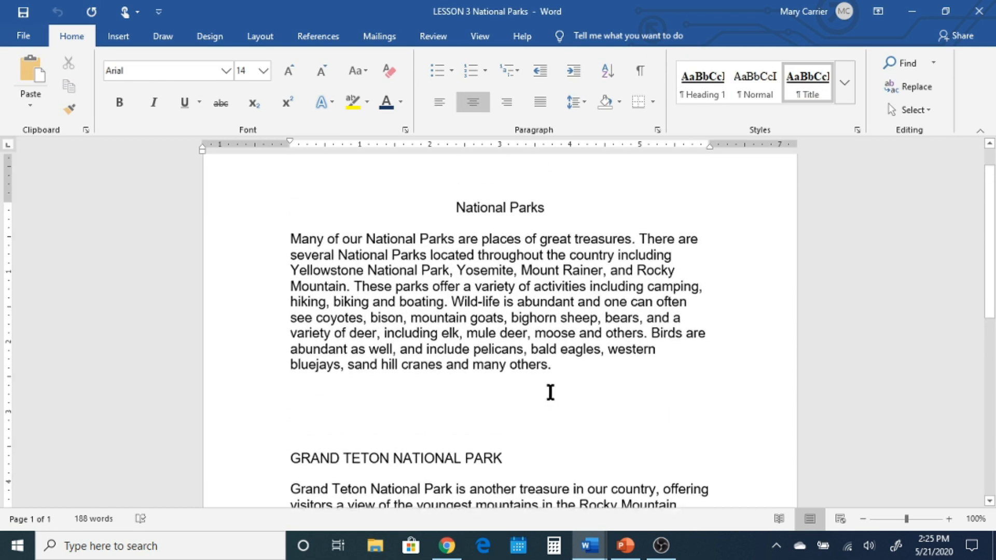
pyautogui.scroll(1, 538, 387)
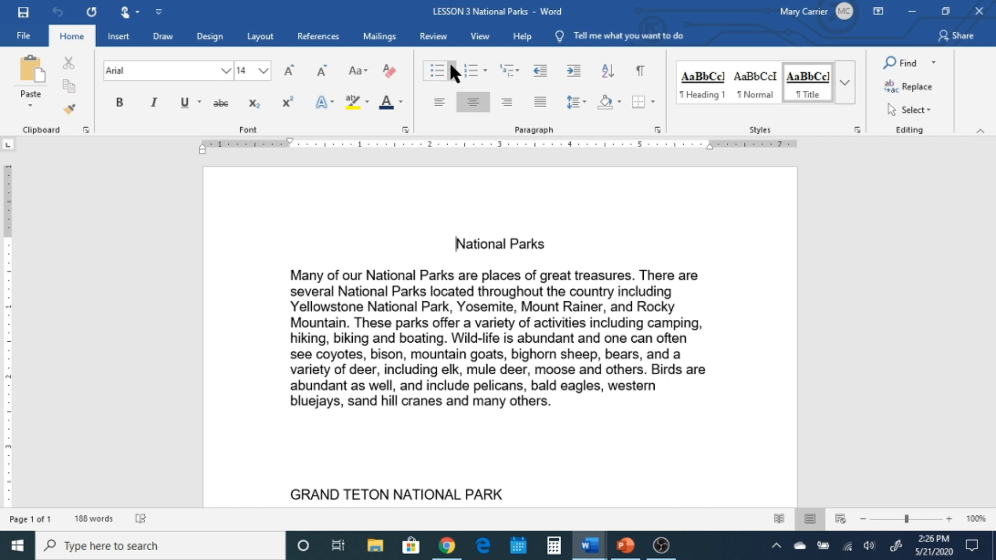
# - Hide the ruler and show it again
pyautogui.click(483, 39)
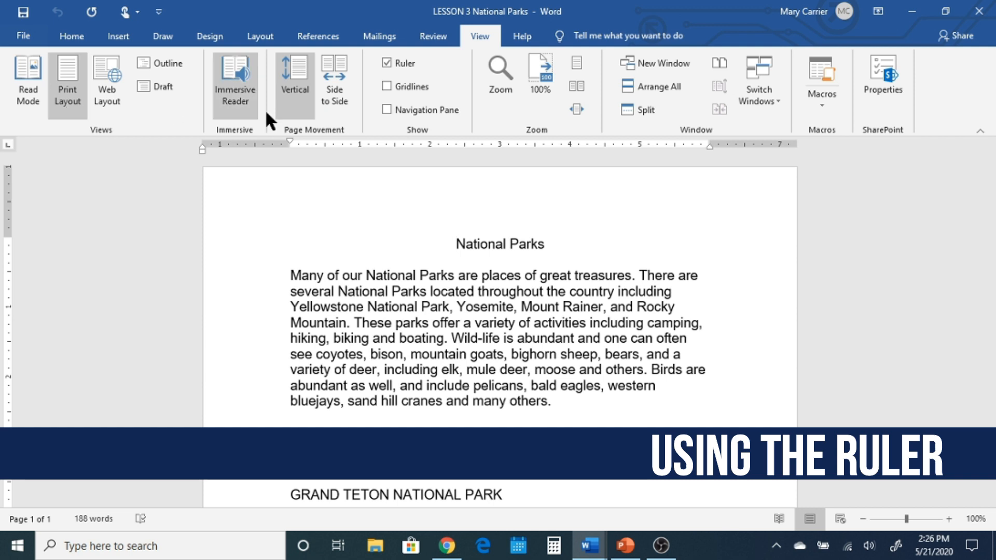
pyautogui.click(386, 61)
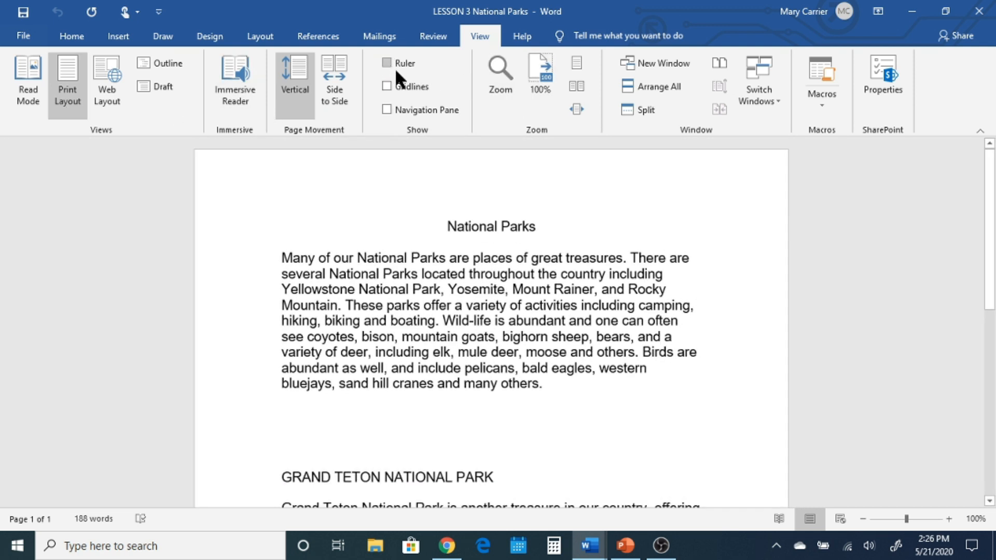
pyautogui.click(387, 61)
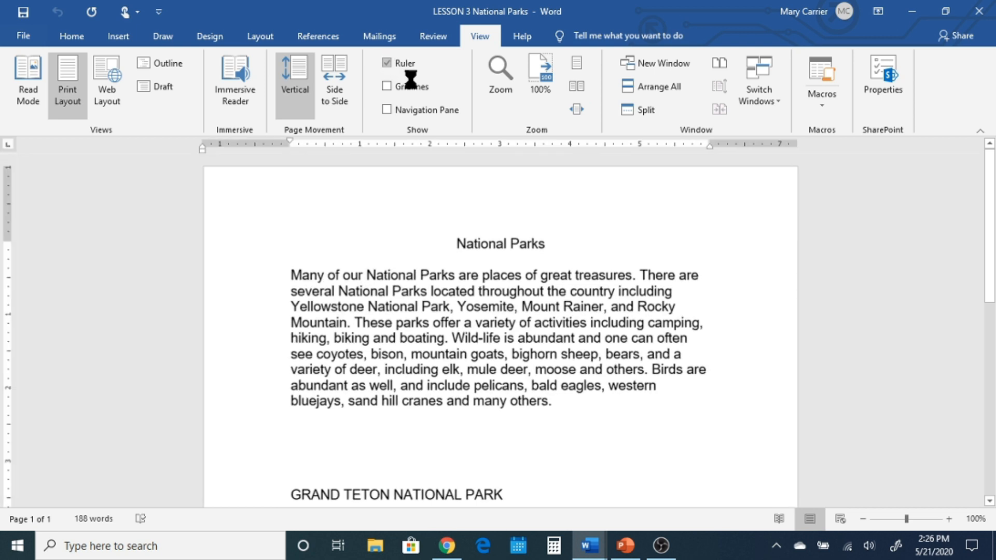
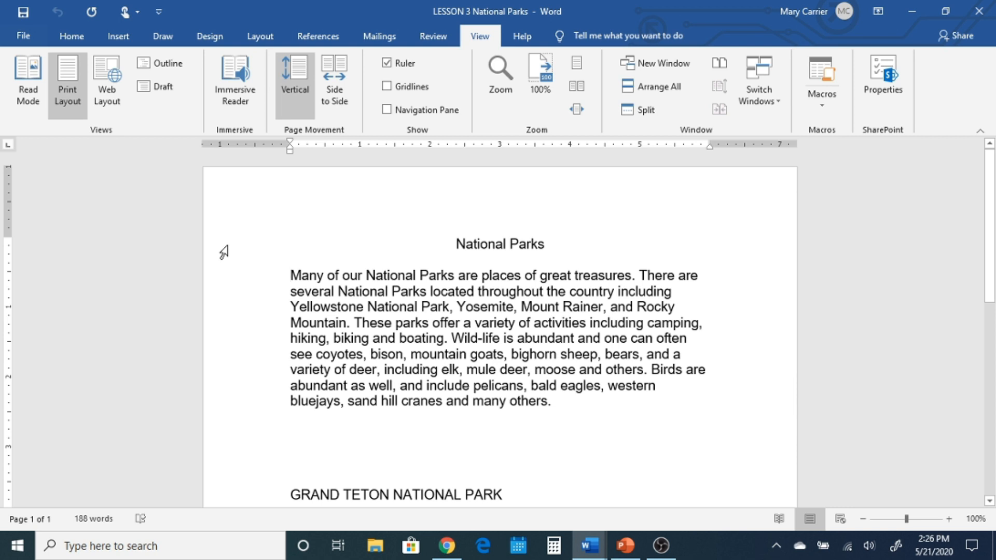
# - Try indenting the opening National Parks paragraph by several tab stops, and remove all the indents again
pyautogui.press('Tab')
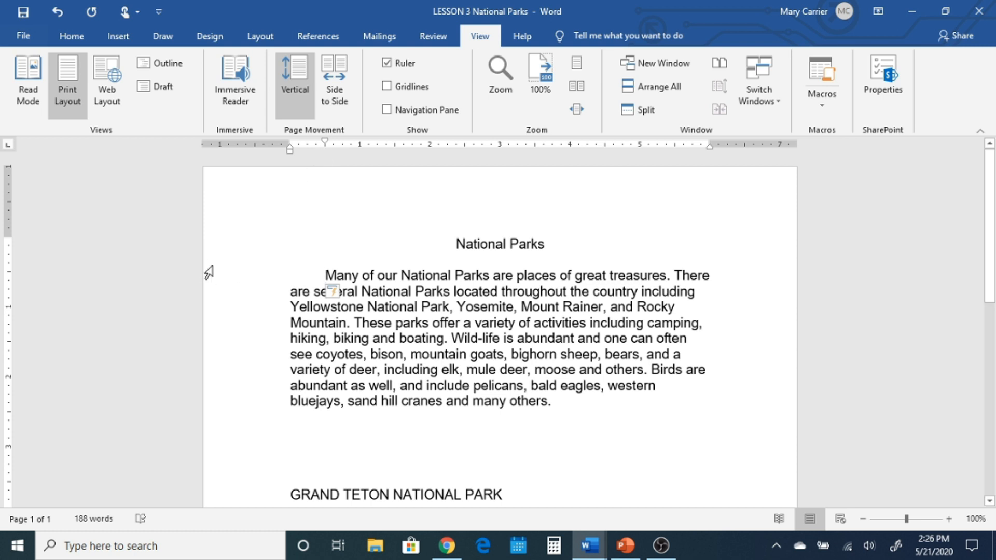
pyautogui.press('Tab')
pyautogui.press('Tab')
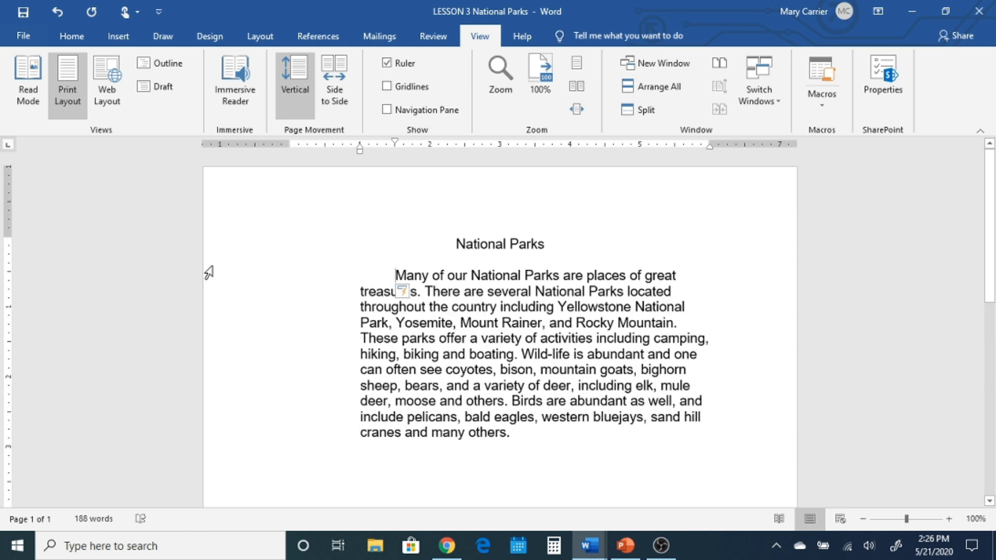
pyautogui.press('Tab')
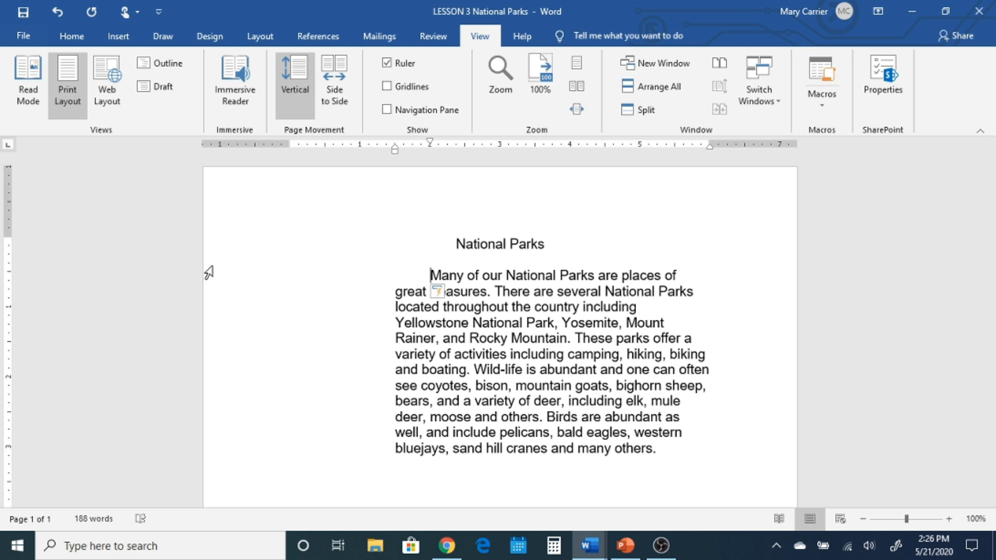
pyautogui.press('BackSpace')
pyautogui.press('BackSpace')
pyautogui.press('BackSpace')
pyautogui.press('BackSpace')
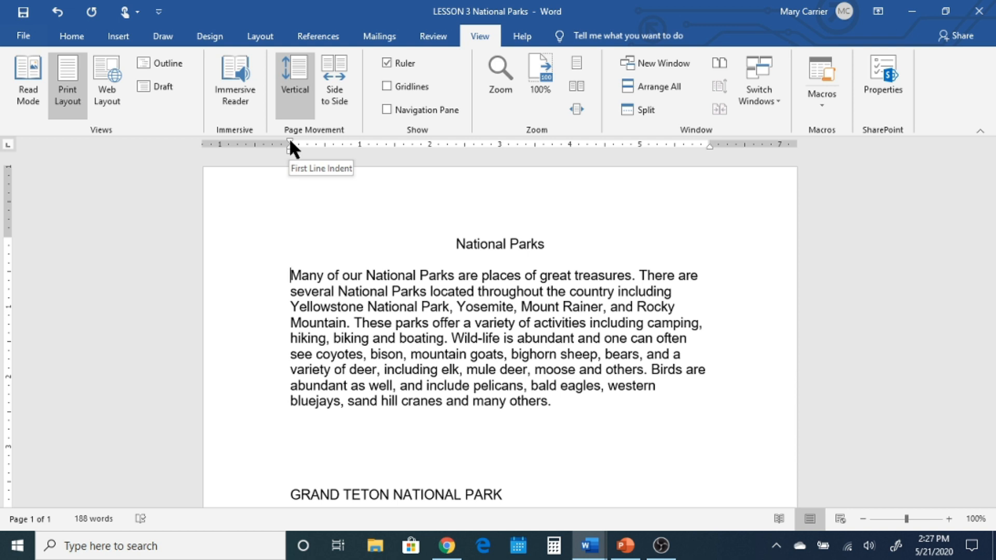
# - Try a 1-inch first-line indent and an about 1-inch hanging indent on the opening paragraph, returning each to the 0 mark
pyautogui.moveTo(289, 141); pyautogui.dragTo(358, 142)
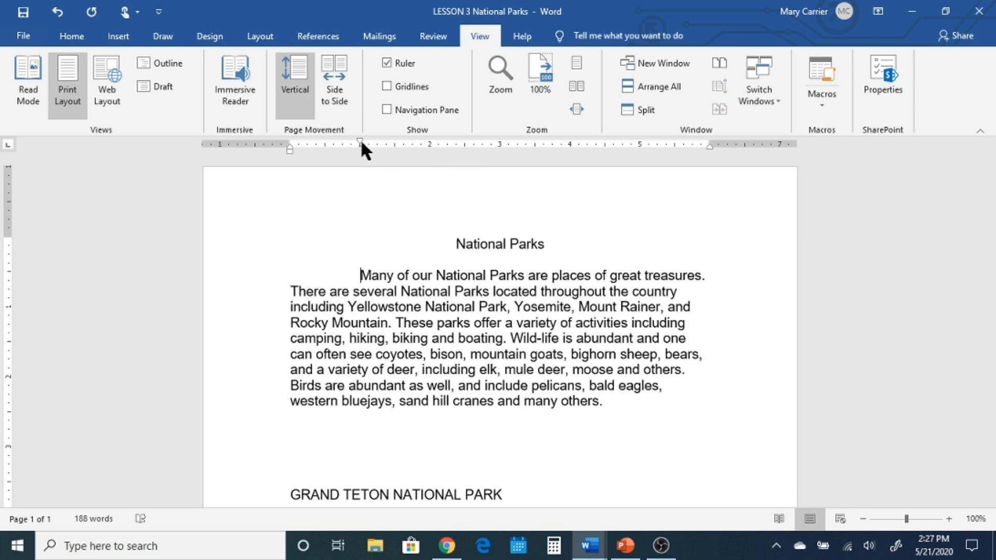
pyautogui.moveTo(359, 139); pyautogui.dragTo(289, 138)
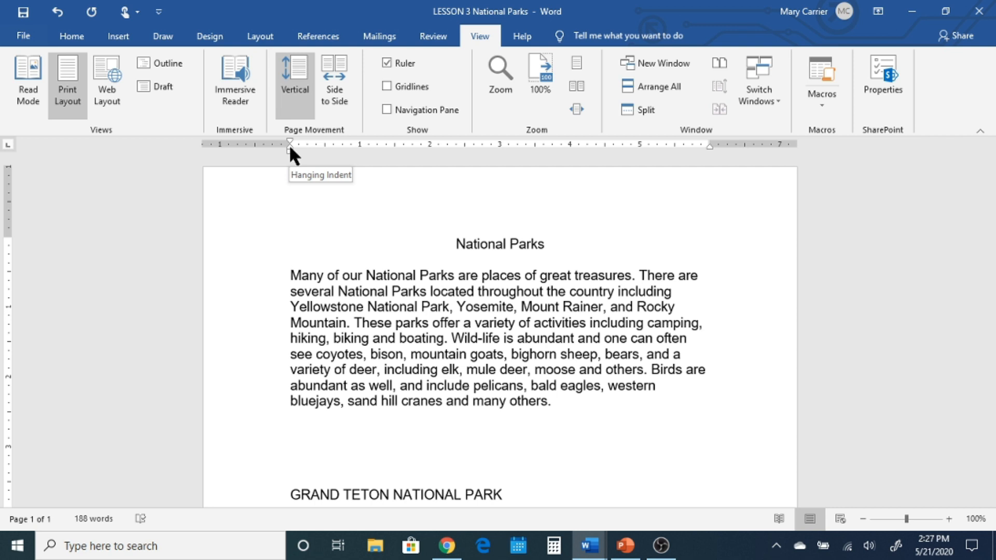
pyautogui.moveTo(289, 145); pyautogui.dragTo(356, 144)
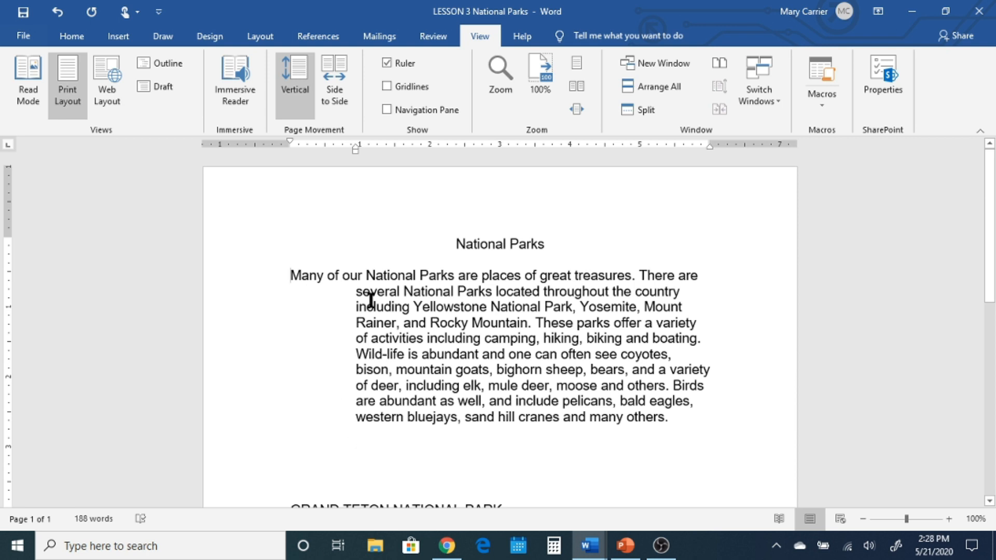
pyautogui.moveTo(354, 145); pyautogui.dragTo(288, 144)
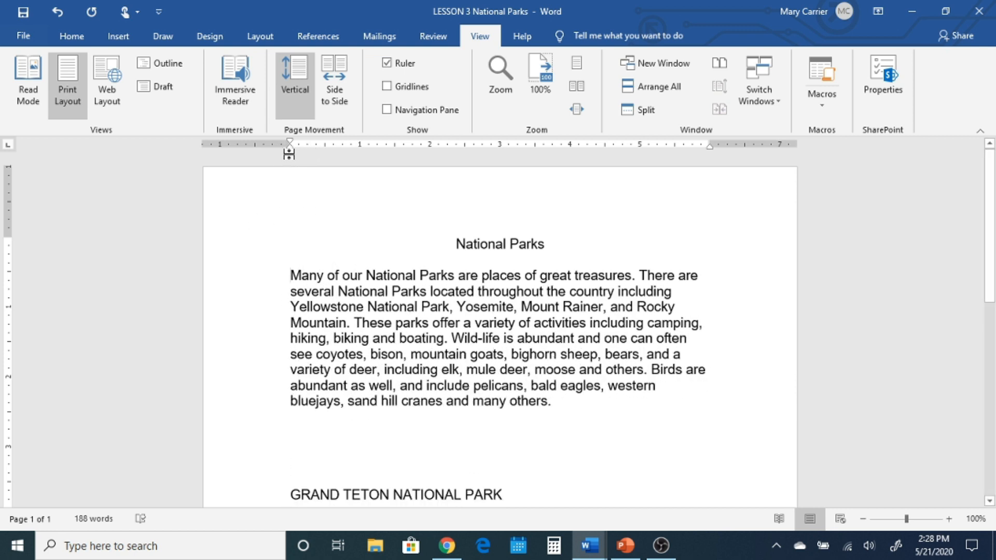
# - Try a 1-inch left indent with the right indent at about 5 inches on the opening paragraph, and move both back to the margins
pyautogui.moveTo(289, 151); pyautogui.dragTo(361, 167)
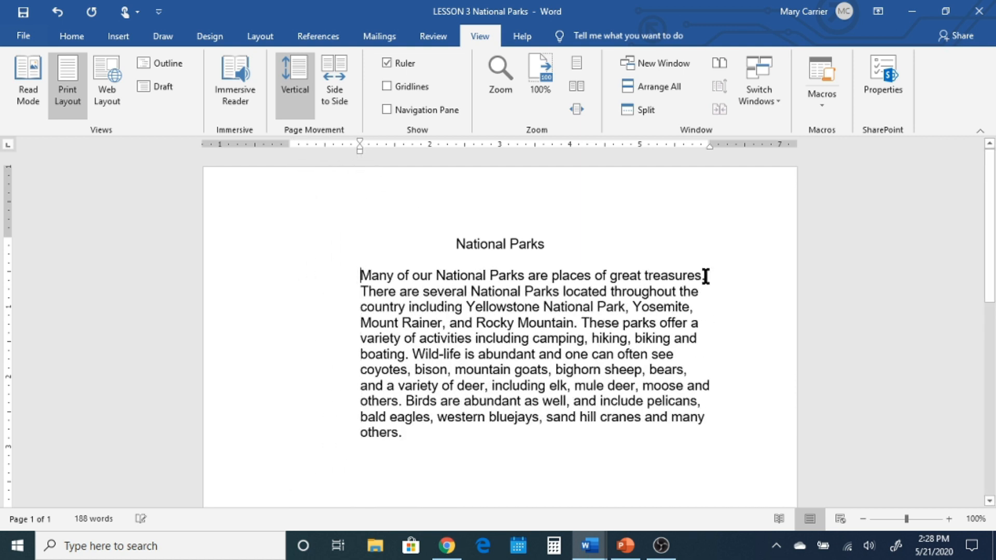
pyautogui.moveTo(709, 147); pyautogui.dragTo(643, 145)
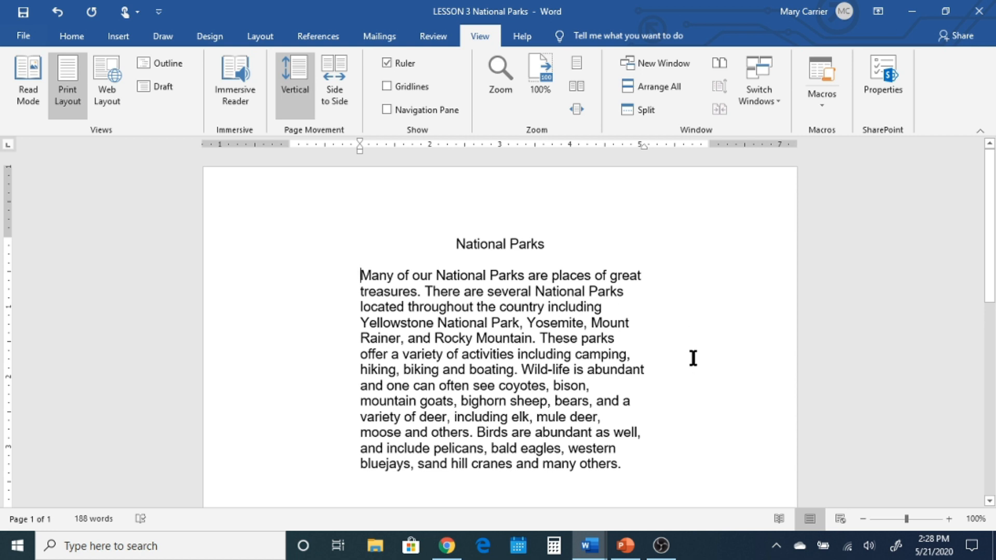
pyautogui.scroll(-5, 693, 358)
pyautogui.scroll(3, 696, 359)
pyautogui.scroll(3, 698, 360)
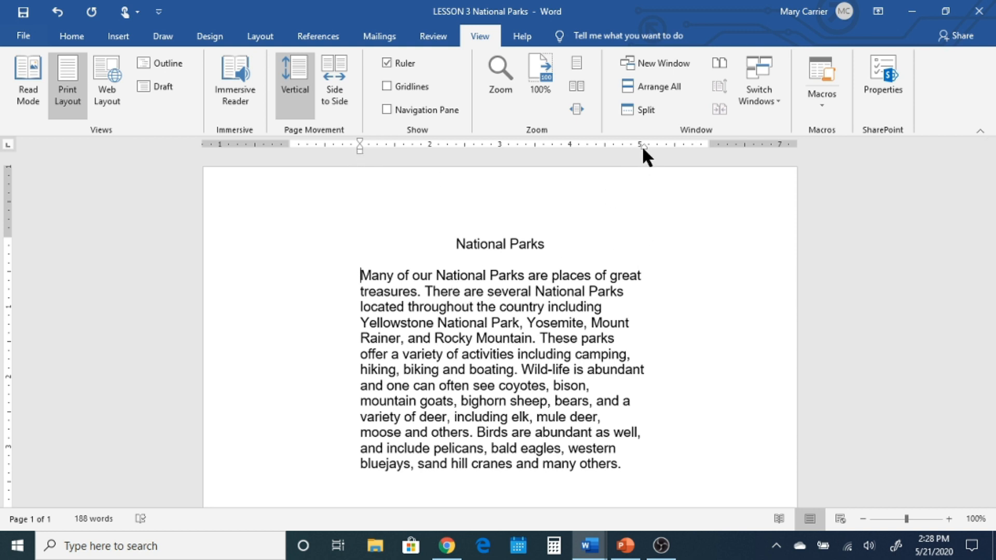
pyautogui.moveTo(642, 144); pyautogui.dragTo(707, 145)
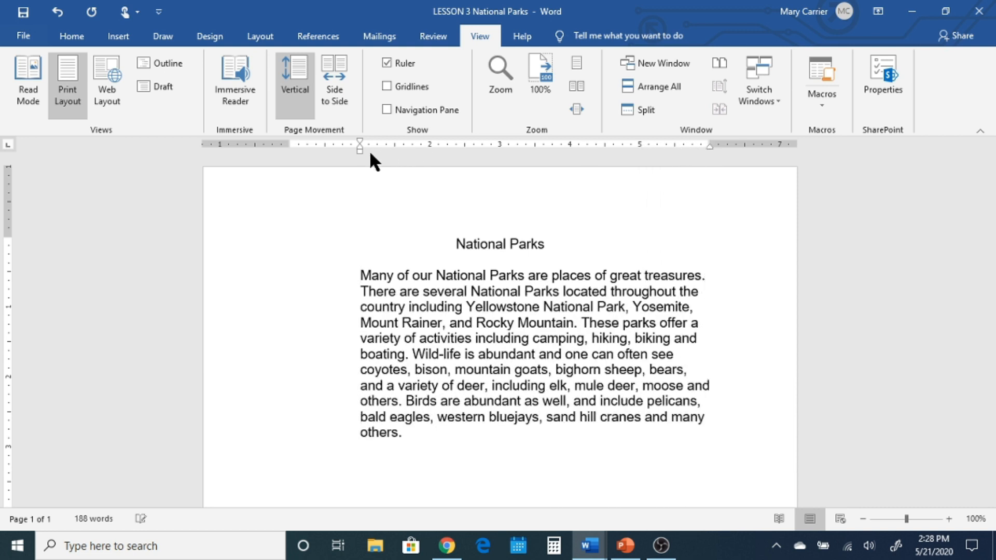
pyautogui.moveTo(359, 149); pyautogui.dragTo(294, 150)
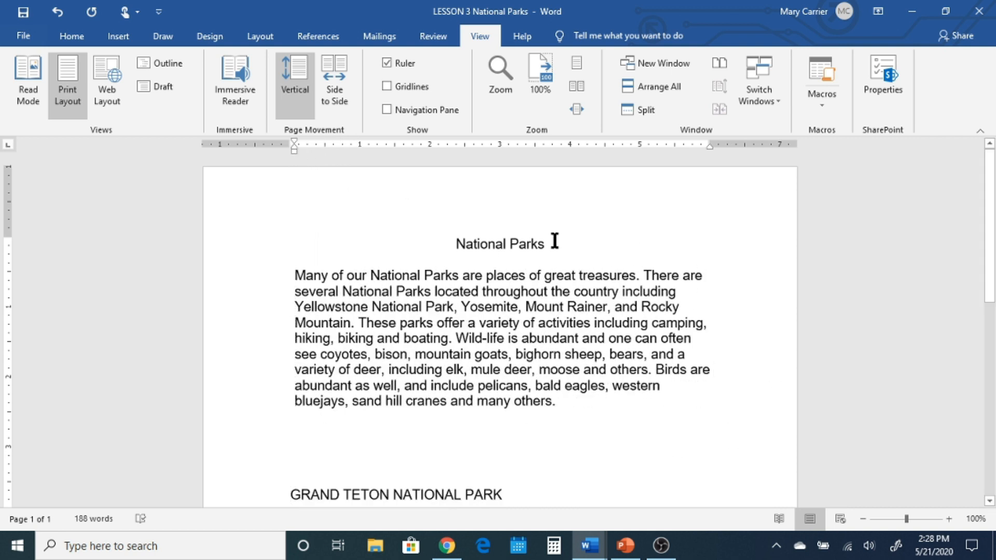
# - Try centered, right and left alignment on the whole opening paragraph, and leave it justified
pyautogui.click(72, 36)
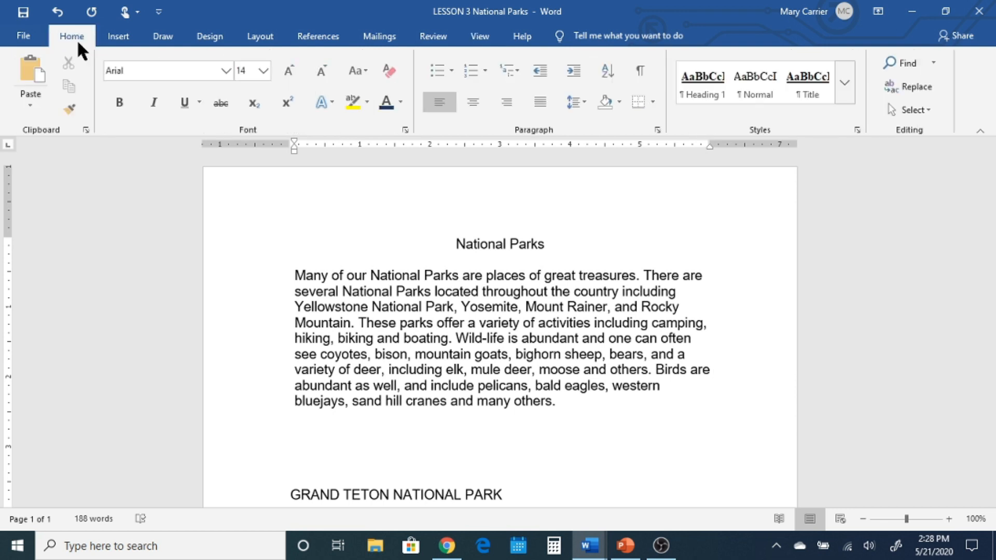
pyautogui.moveTo(263, 277); pyautogui.dragTo(256, 405)
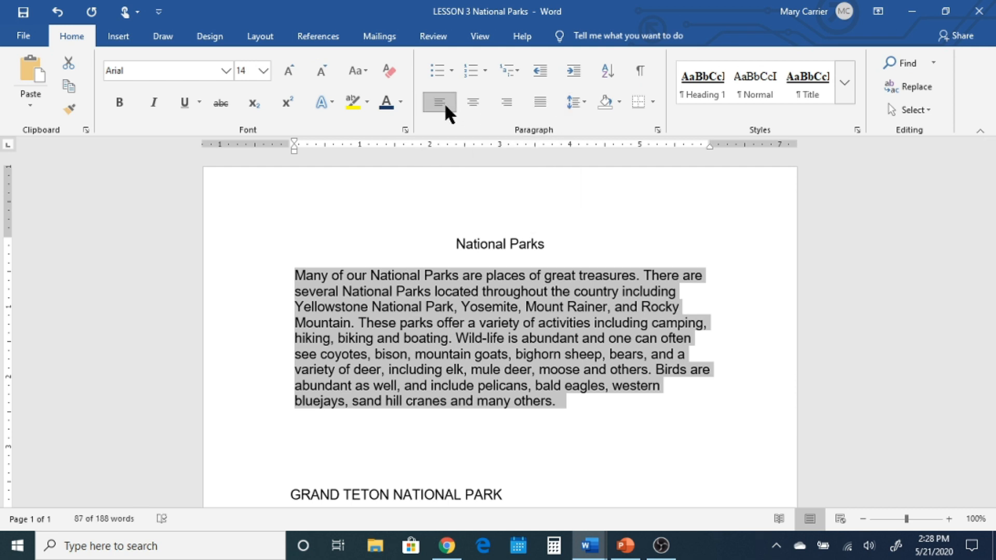
pyautogui.click(473, 103)
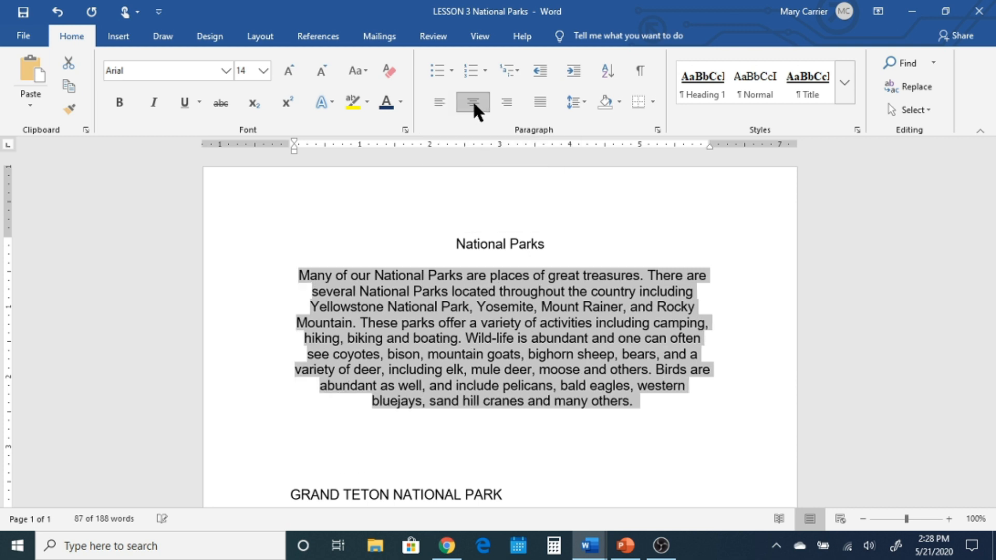
pyautogui.click(506, 99)
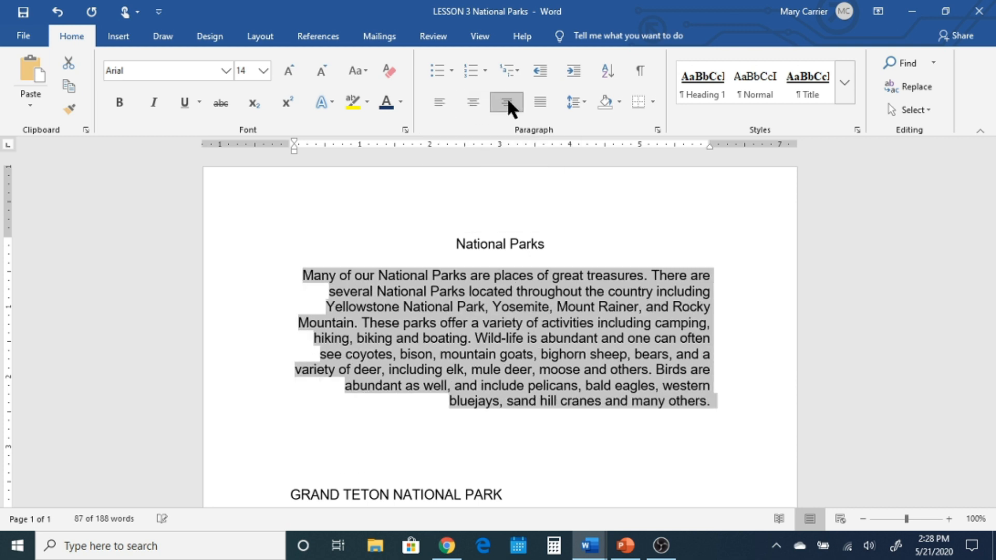
pyautogui.click(541, 102)
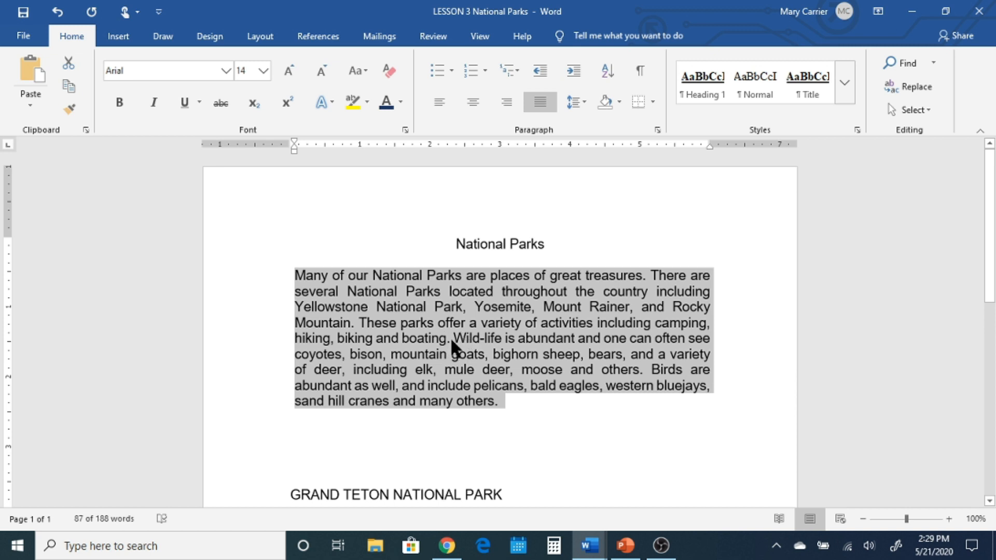
pyautogui.click(443, 104)
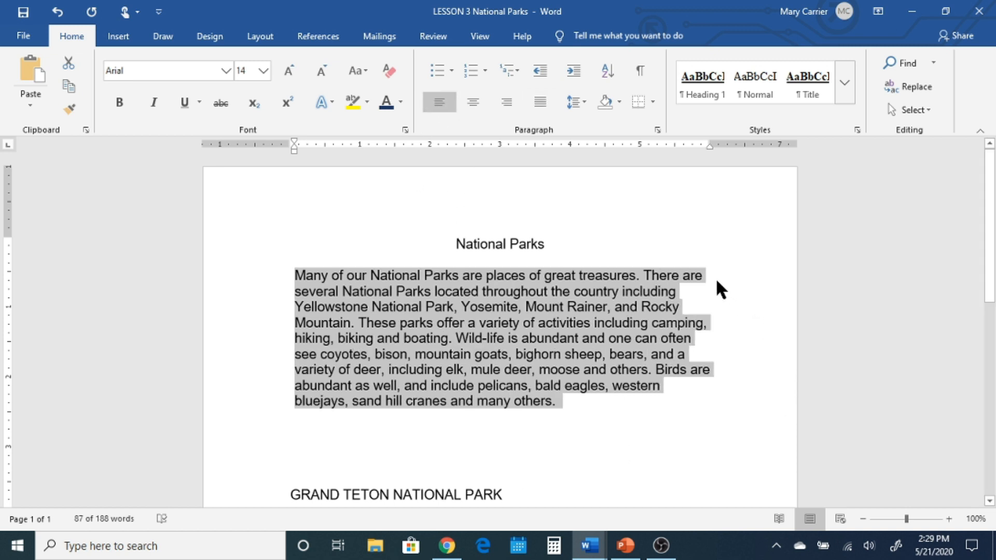
pyautogui.click(543, 102)
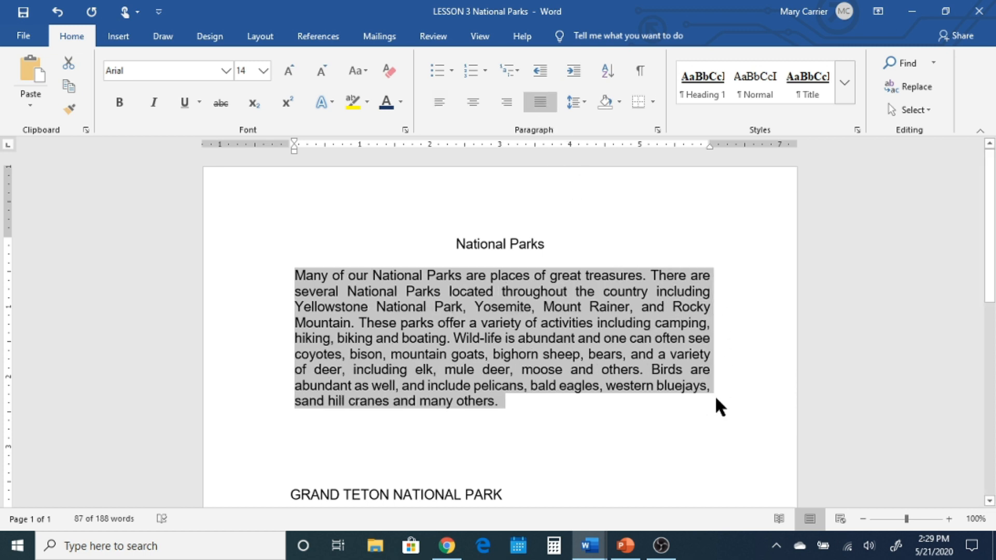
# - Align the opening paragraph's left indent exactly with the left margin on the ruler
pyautogui.click(612, 428)
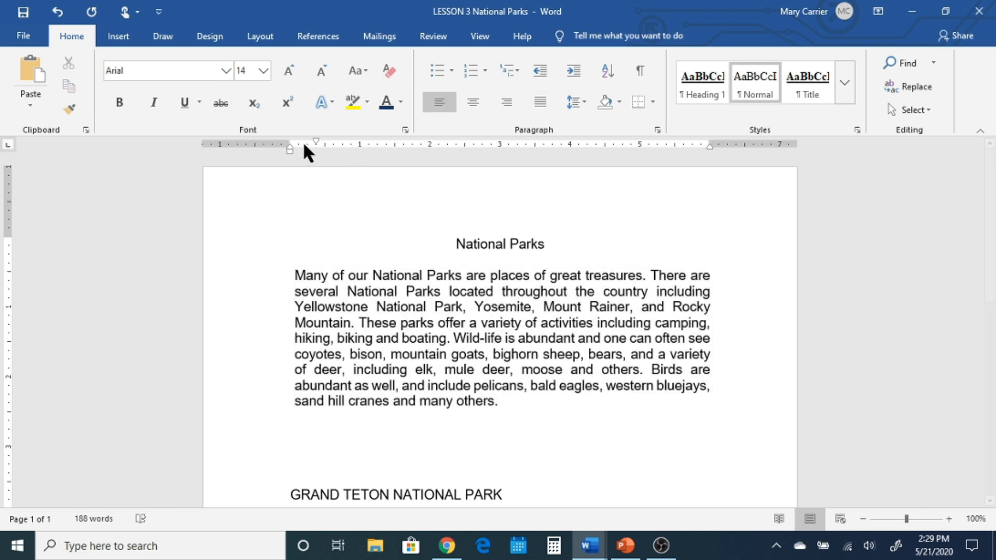
pyautogui.click(297, 269)
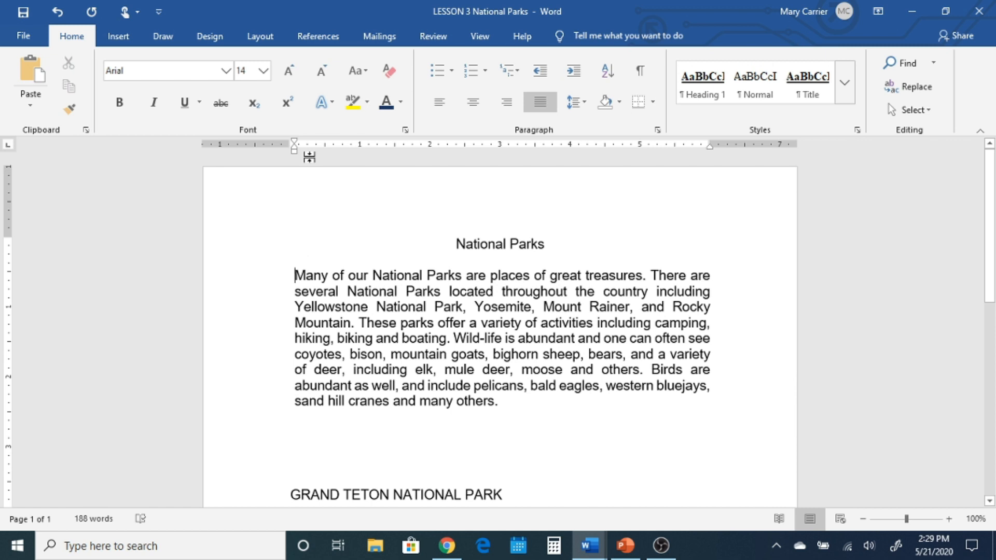
pyautogui.moveTo(294, 149); pyautogui.dragTo(289, 154)
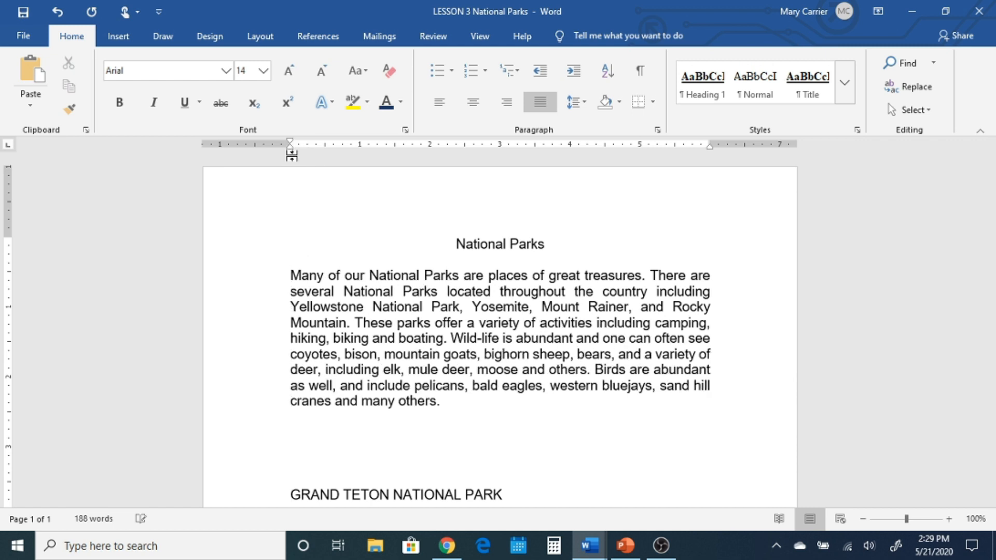
# - On the empty line below the Grand Teton text, set the first-line indent to 0 and add another blank line
pyautogui.scroll(-7, 600, 429)
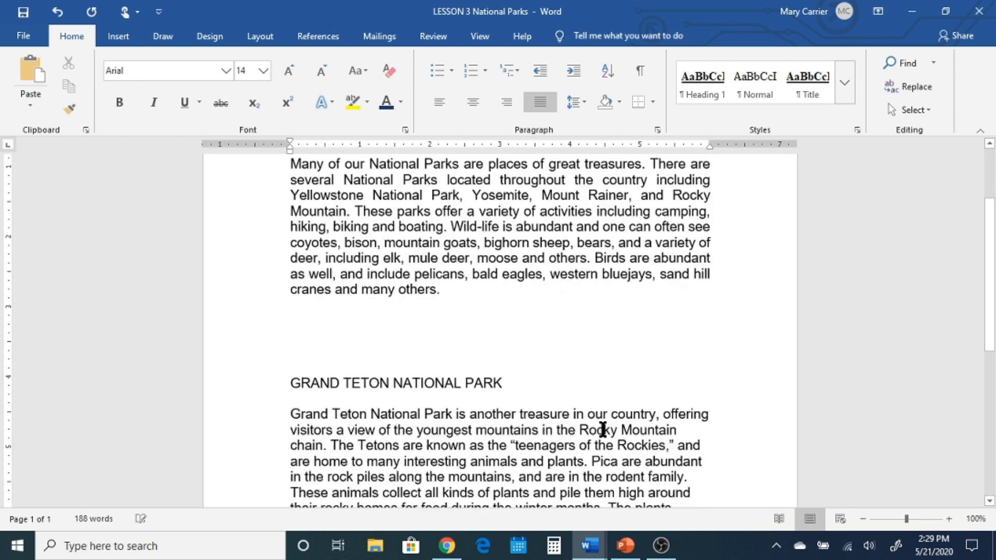
pyautogui.click(538, 354)
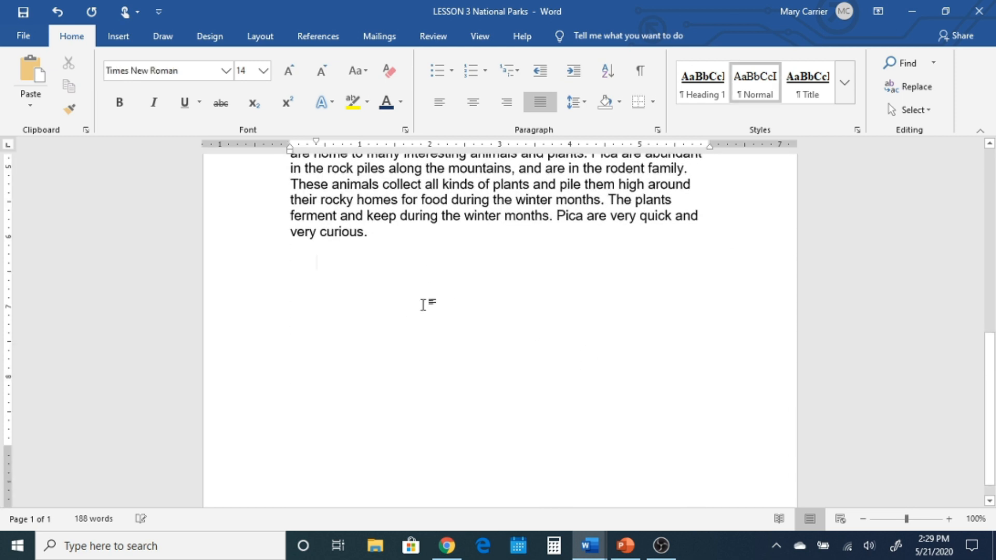
pyautogui.moveTo(314, 140); pyautogui.dragTo(290, 140)
pyautogui.press('Return')
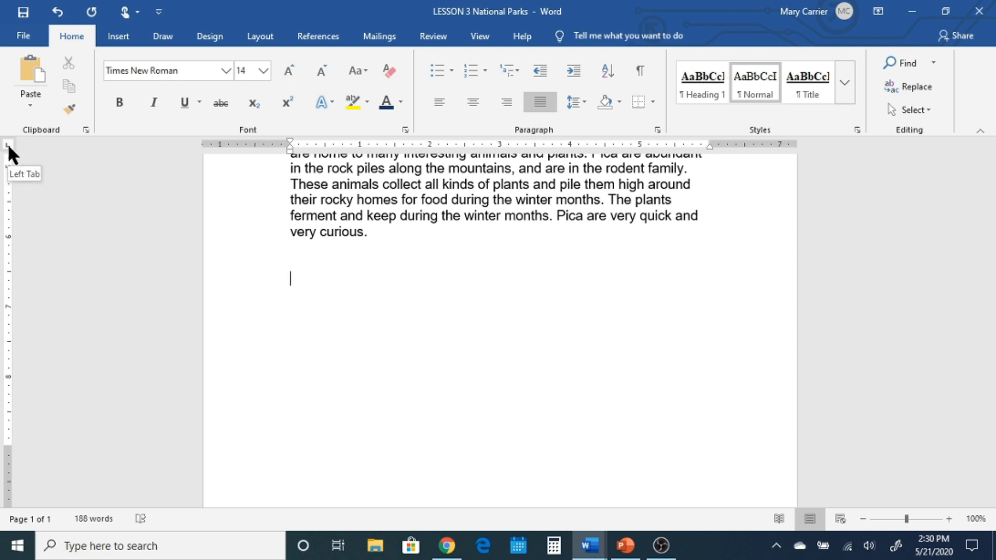
# - Set a left tab at 0.5 inch, a center tab at 3 inches and a right tab at about 5.4 inches on the blank line
pyautogui.click(7, 145)
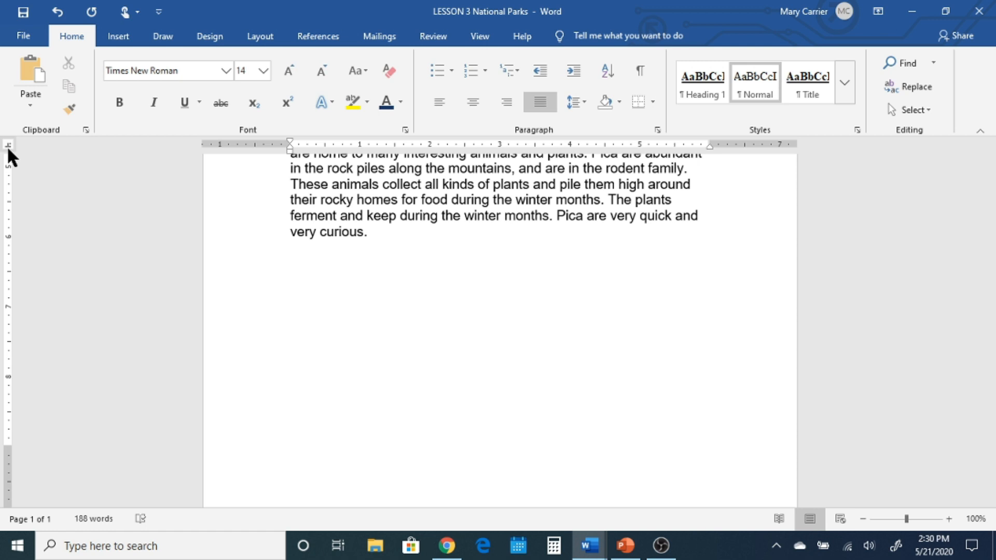
pyautogui.click(8, 145)
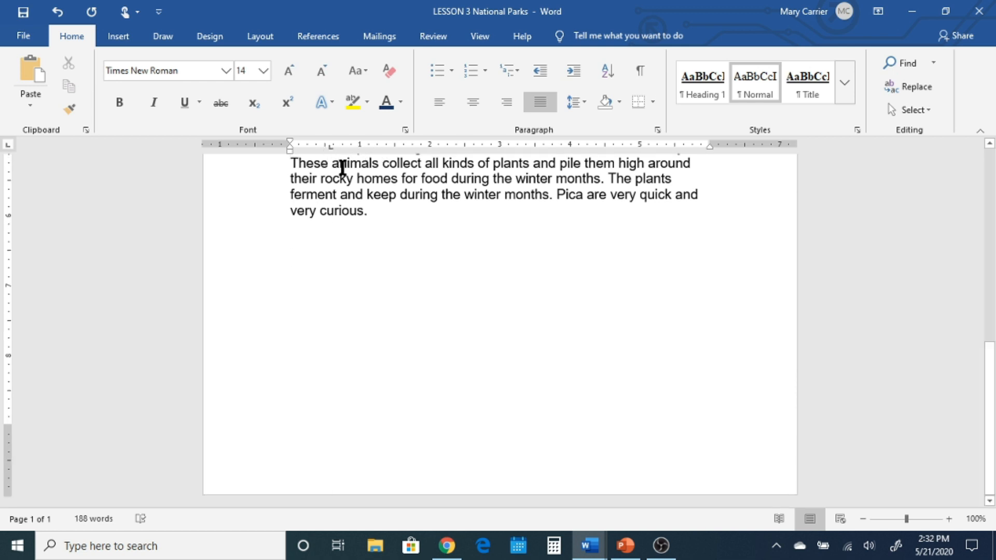
pyautogui.moveTo(329, 146); pyautogui.dragTo(321, 146)
pyautogui.moveTo(325, 144)
pyautogui.mouseDown()
pyautogui.moveTo(343, 148)
pyautogui.moveTo(322, 147)
pyautogui.mouseUp()
pyautogui.click(499, 144)
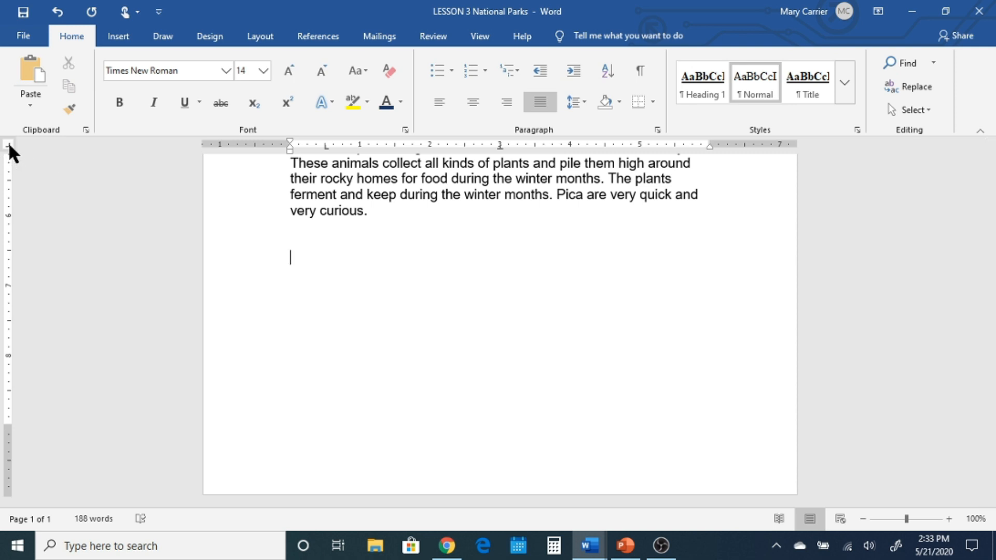
pyautogui.click(664, 145)
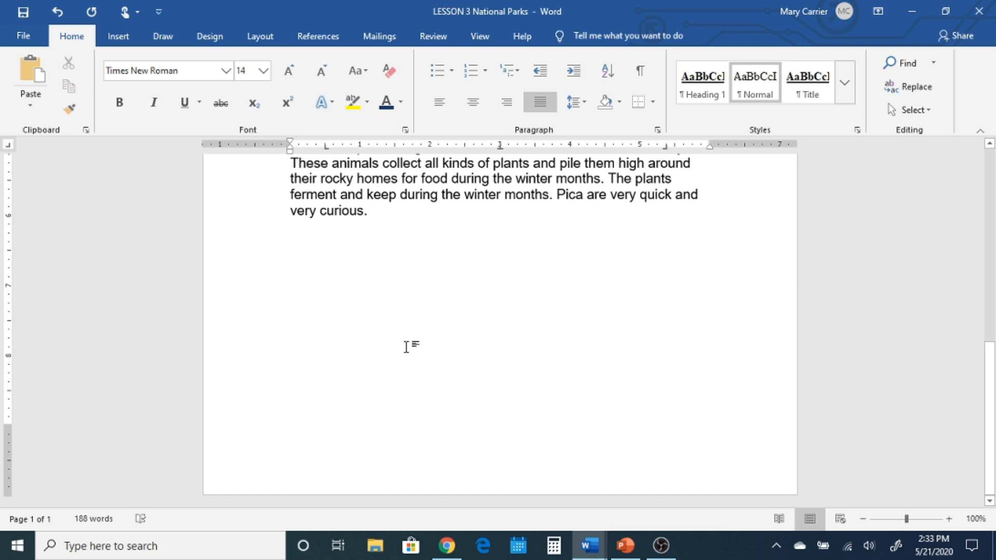
# - Enter the list title "Type of Birds in NY" and start a new line below it
pyautogui.write('T')
pyautogui.press('BackSpace')
pyautogui.write('Type ')
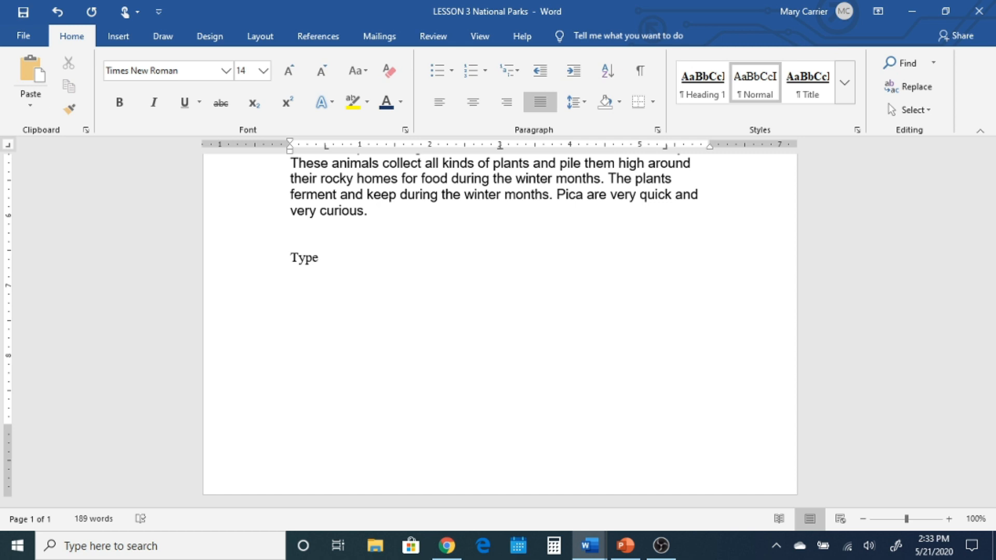
pyautogui.write('of Birds in NY')
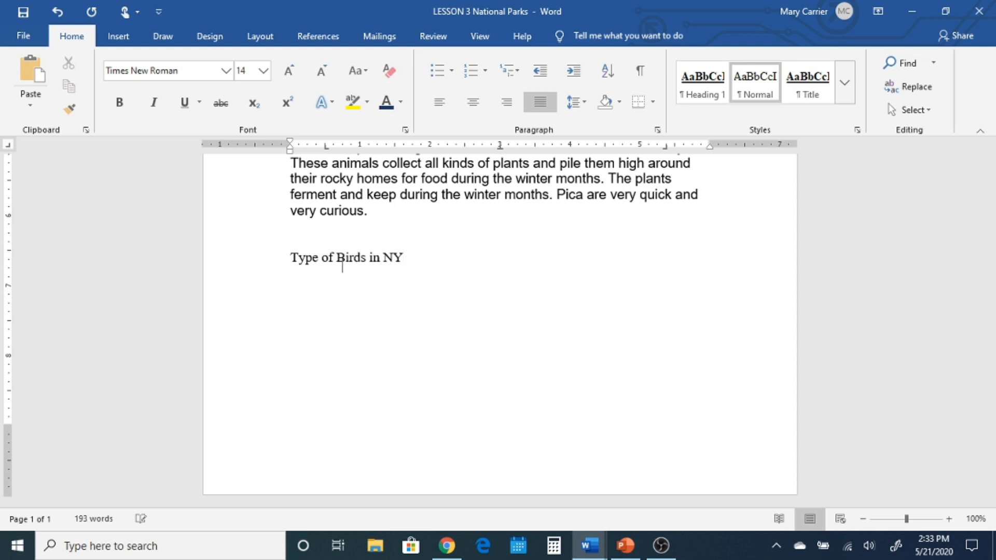
pyautogui.press('Return')
pyautogui.press('Return')
# - Enter the column headings Date, Type and Location at the left, center and right tab stops
pyautogui.write('Date')
pyautogui.press('Tab')
pyautogui.write('Type')
pyautogui.press('Tab')
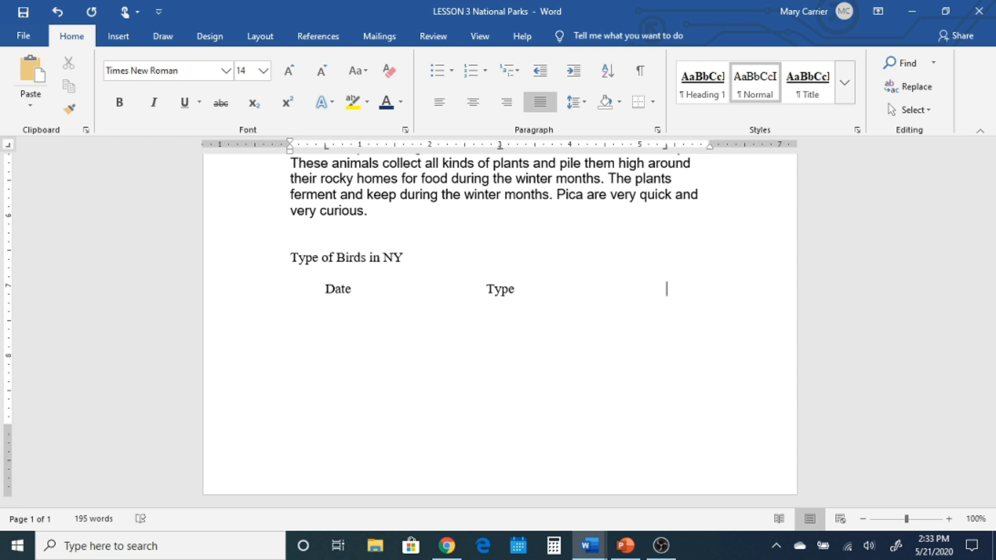
pyautogui.write('Location')
# - Add a tab-aligned row below the headings with 6/3/18, Oriole and Vischer Ferry Trail
pyautogui.press('Return')
pyautogui.press('Tab')
pyautogui.write('6/3/18')
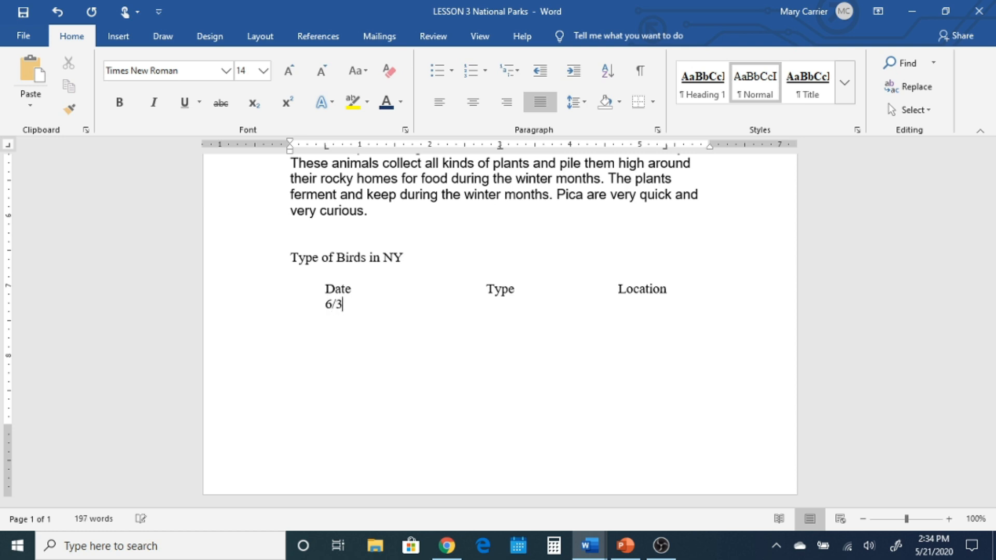
pyautogui.press('Tab')
pyautogui.write('Oriole')
pyautogui.press('Tab')
pyautogui.write('Vischer Ferry Trail')
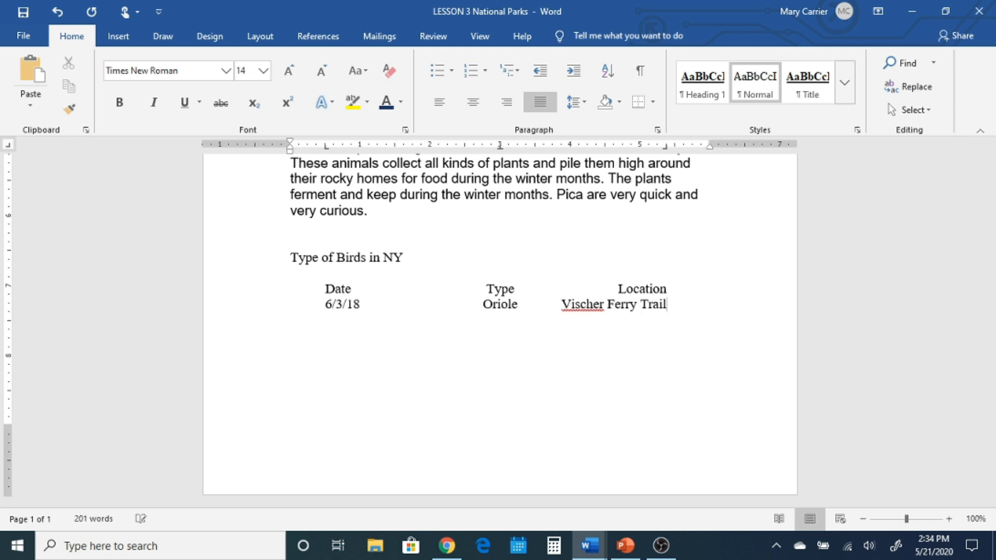
# - Add a tab-aligned row to the bird list with 7/4/18, Eastern bluebird and Mohawk River, and start another line below it
pyautogui.press('Tab')
pyautogui.write('7/4/18')
pyautogui.press('Tab')
pyautogui.write('Eastern ')
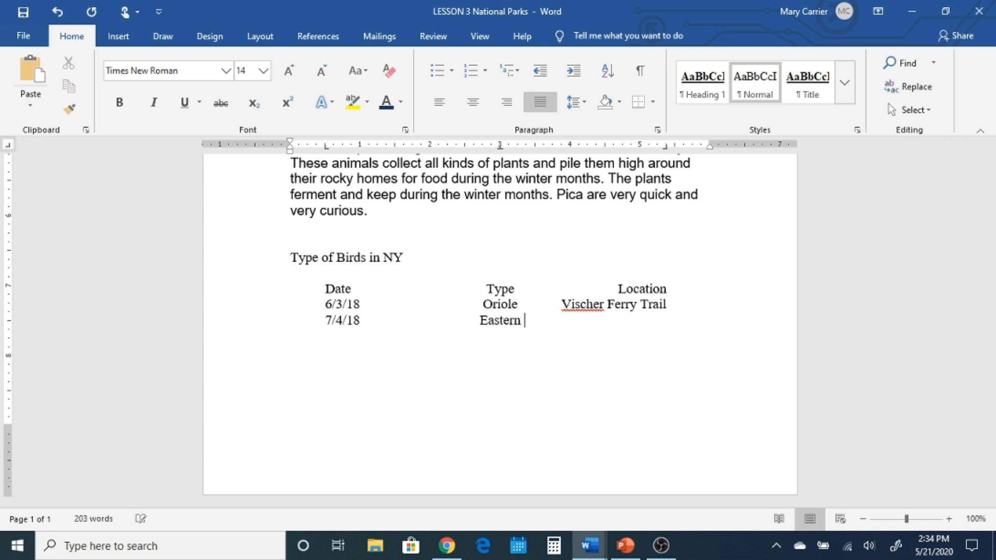
pyautogui.write('bluebird')
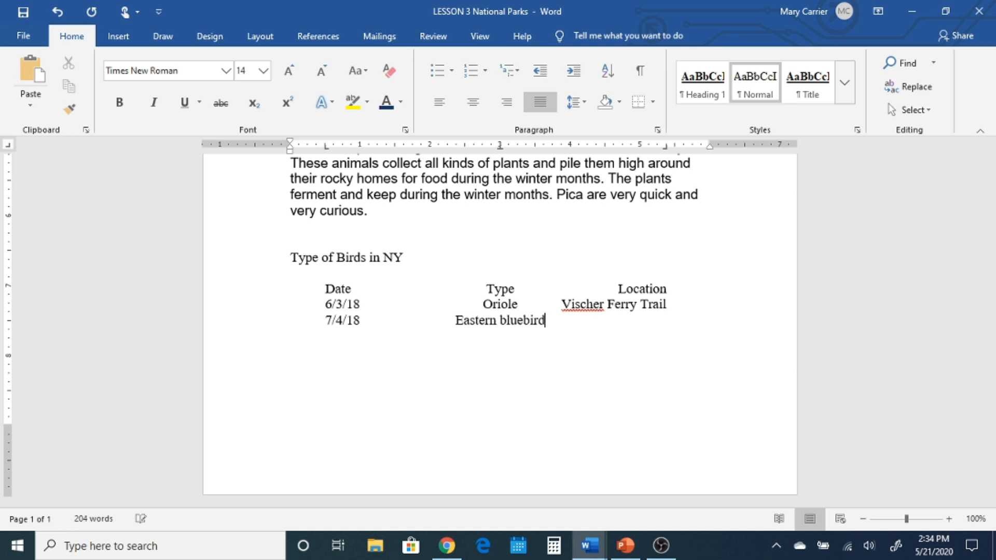
pyautogui.press('Tab')
pyautogui.write('Mohawk River')
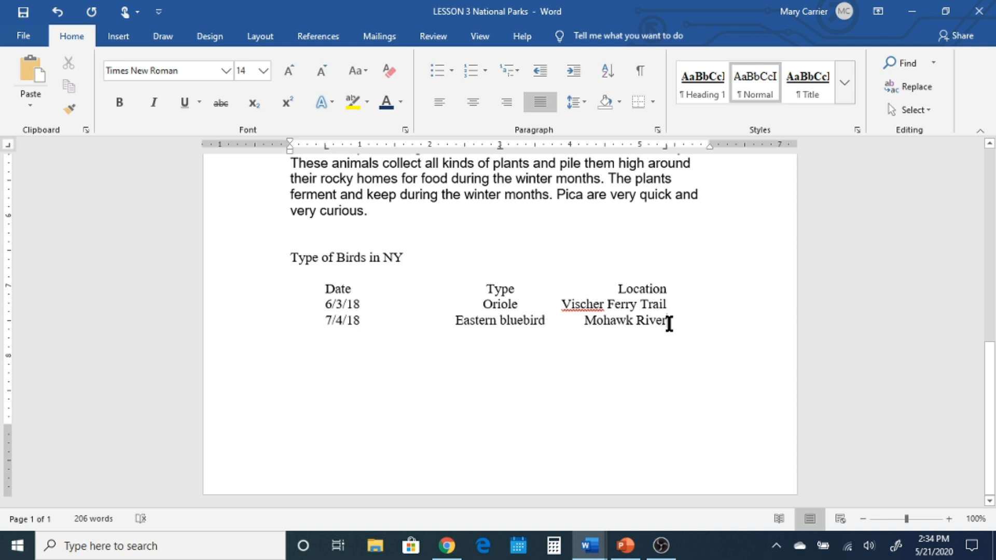
pyautogui.press('Return')
pyautogui.press('Tab')
# - Delete the entire tab-aligned bird list, reset the blank line's first-line indent to the margin, and start a new line
pyautogui.click(242, 243)
pyautogui.keyDown('shift'); pyautogui.click(402, 362); pyautogui.keyUp('shift')
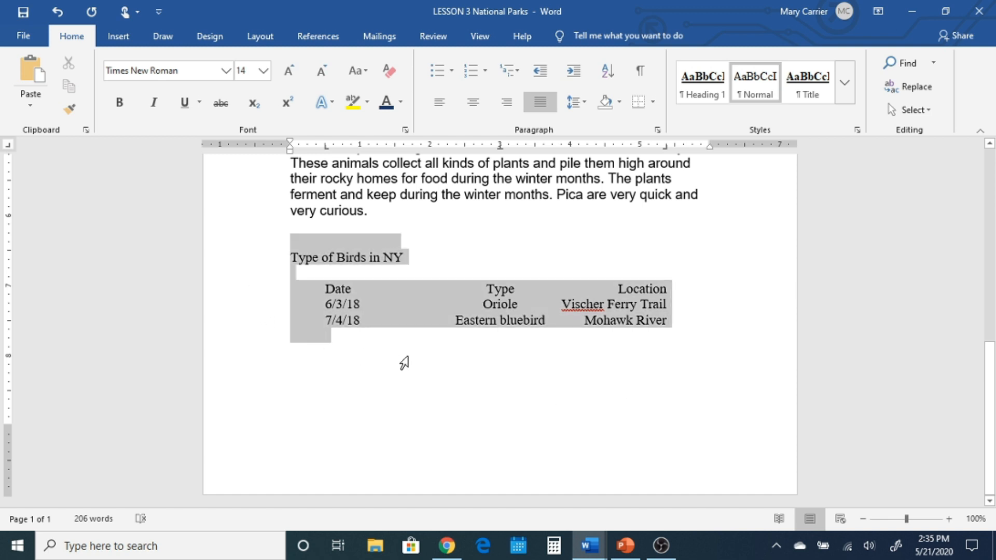
pyautogui.press('Delete')
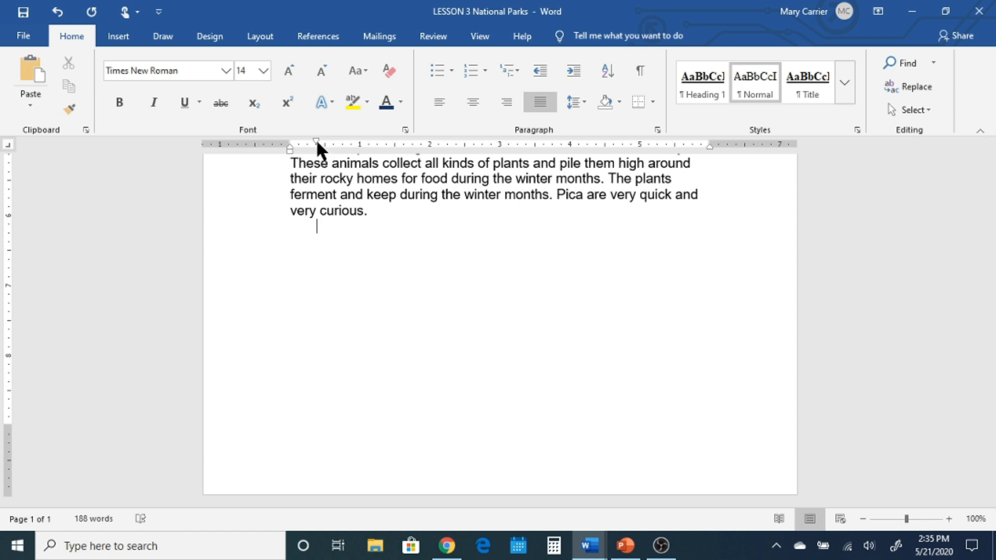
pyautogui.moveTo(315, 140); pyautogui.dragTo(289, 146)
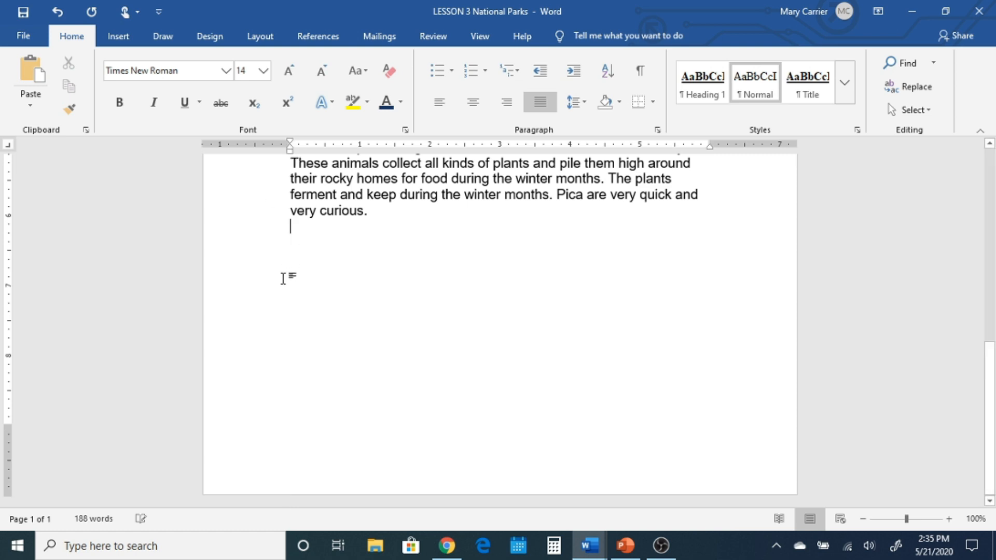
pyautogui.press('Return')
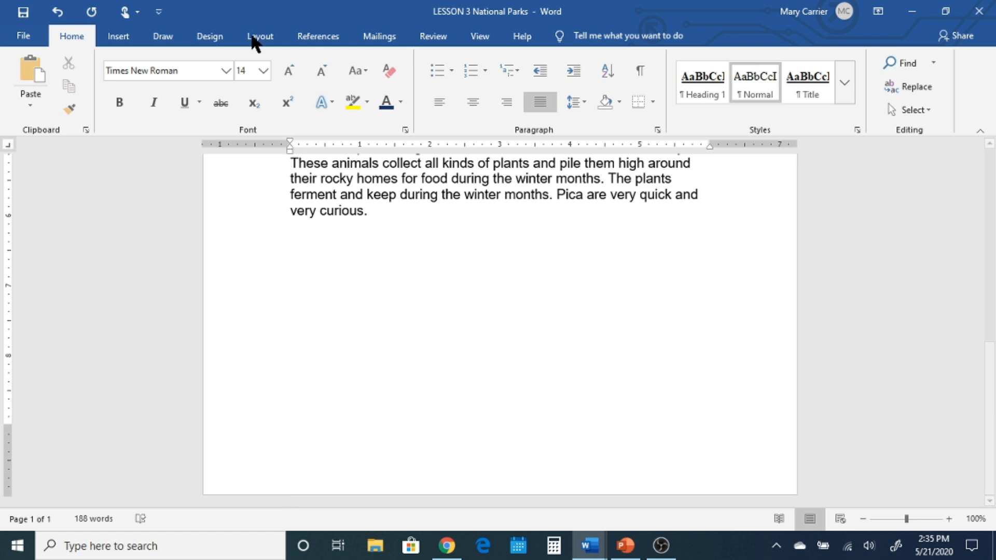
# - Insert a table of three columns and four rows below the text, and enter "Birds of NY" in its first cell
pyautogui.click(117, 37)
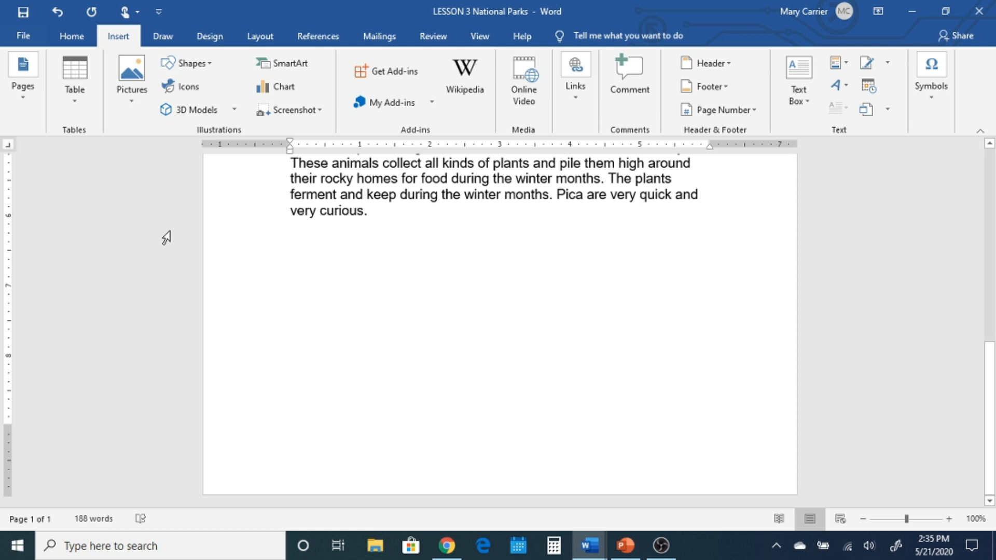
pyautogui.click(80, 98)
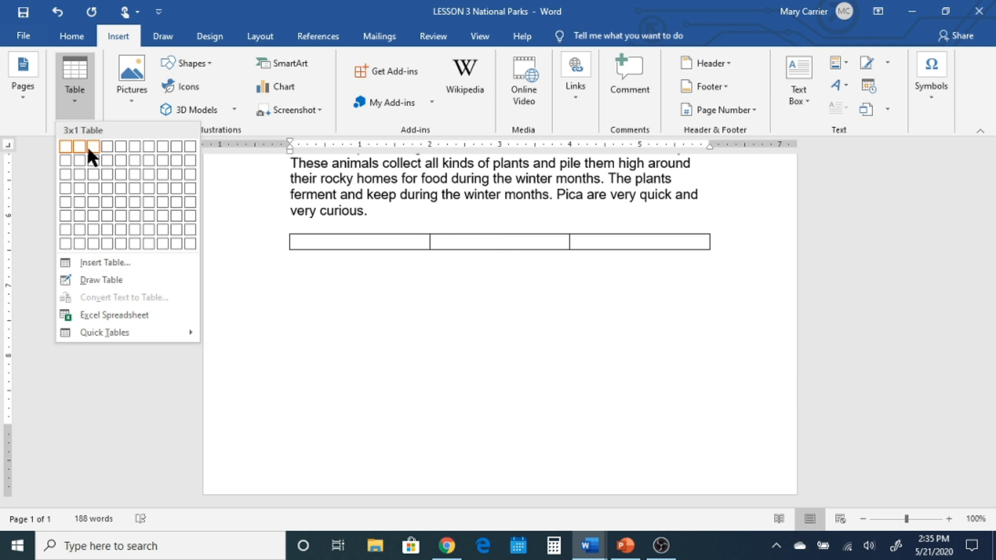
pyautogui.click(94, 183)
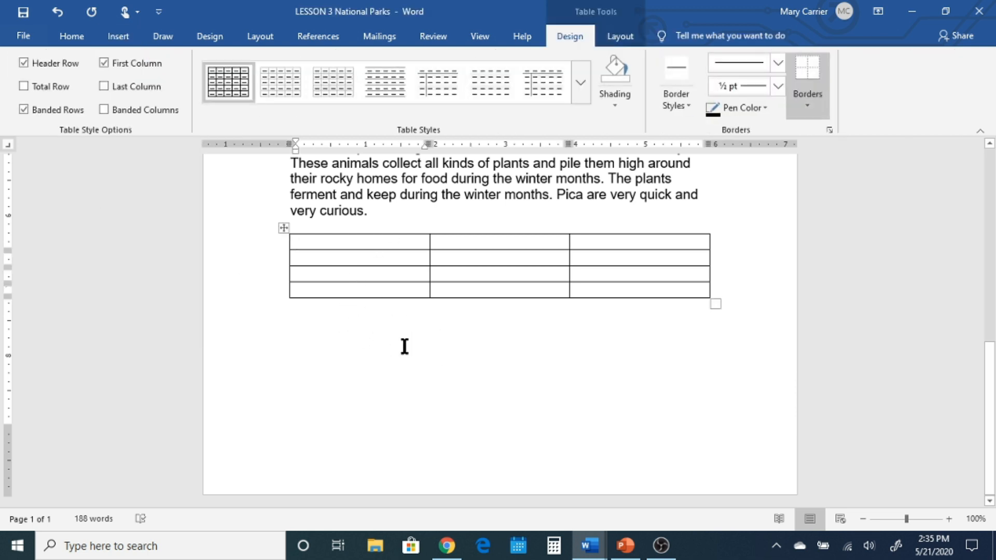
pyautogui.write('Bird')
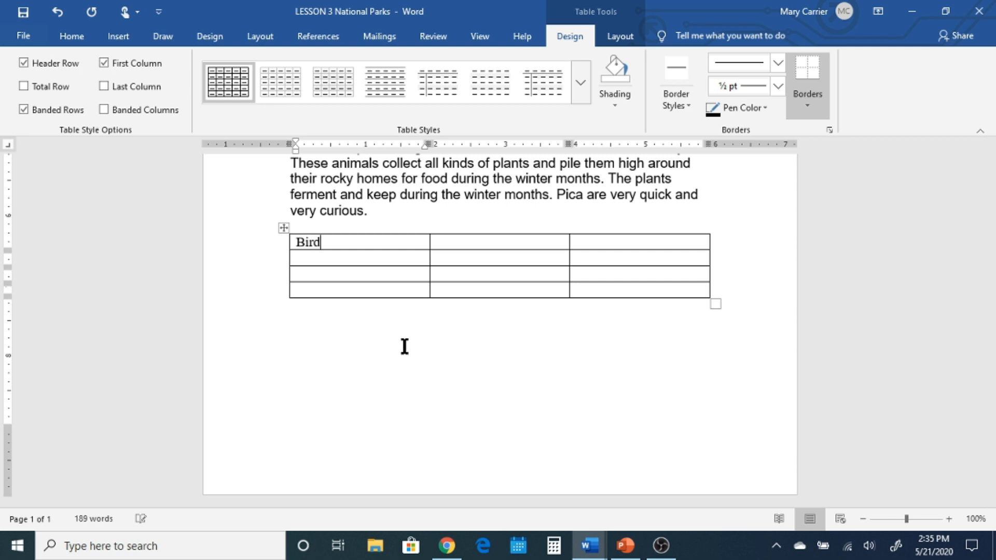
pyautogui.write('s of NY')
pyautogui.press('Tab')
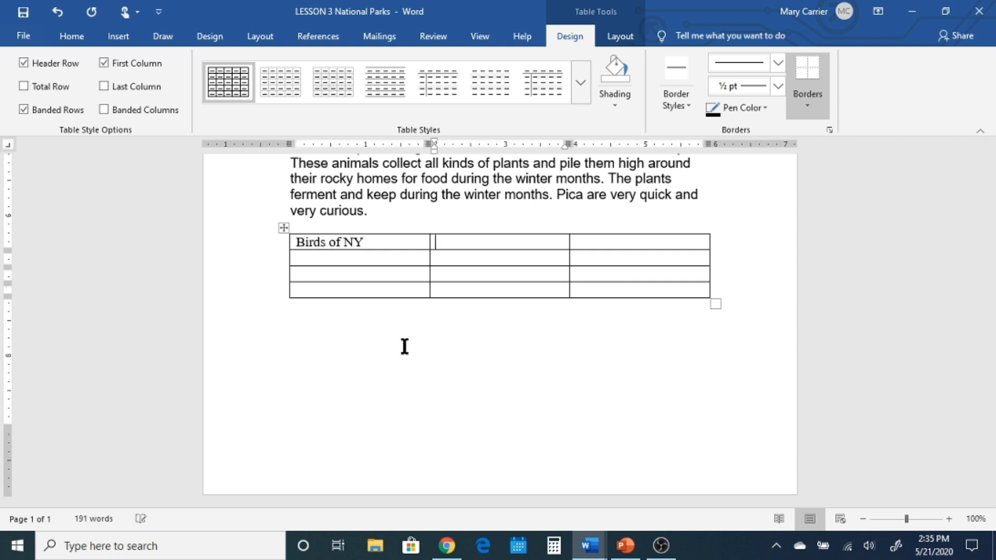
# - Enter the column headings Date, Type and Location in the table's second row
pyautogui.press('Tab')
pyautogui.press('Tab')
pyautogui.write('Type')
pyautogui.press('BackSpace')
pyautogui.press('BackSpace')
pyautogui.press('BackSpace')
pyautogui.press('BackSpace')
pyautogui.write('Date')
pyautogui.press('Tab')
pyautogui.write('Type')
pyautogui.press('Tab')
pyautogui.write('Location')
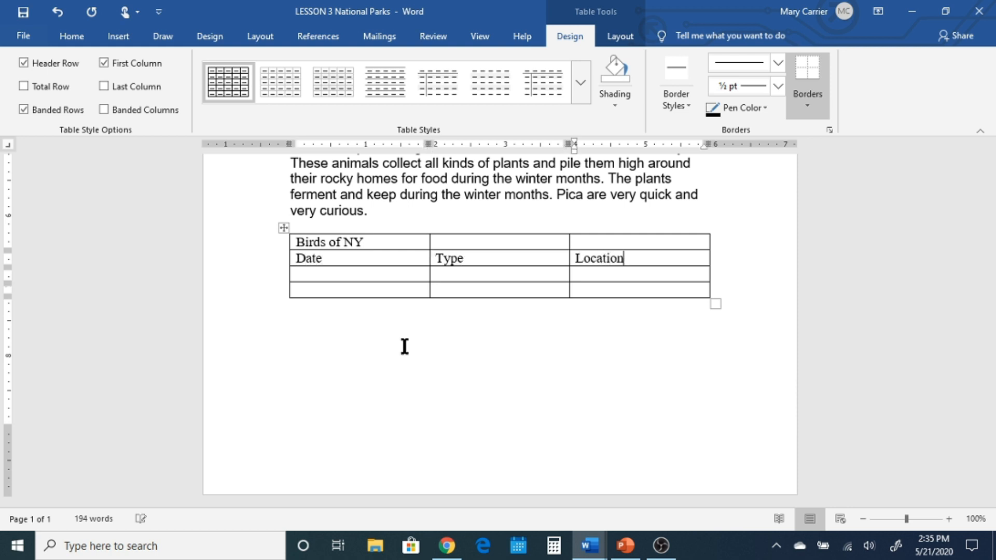
# - Fill the table's third row with 6/3/18, Oriole and Vischer Ferry Trail
pyautogui.press('Tab')
pyautogui.write('6/3/18')
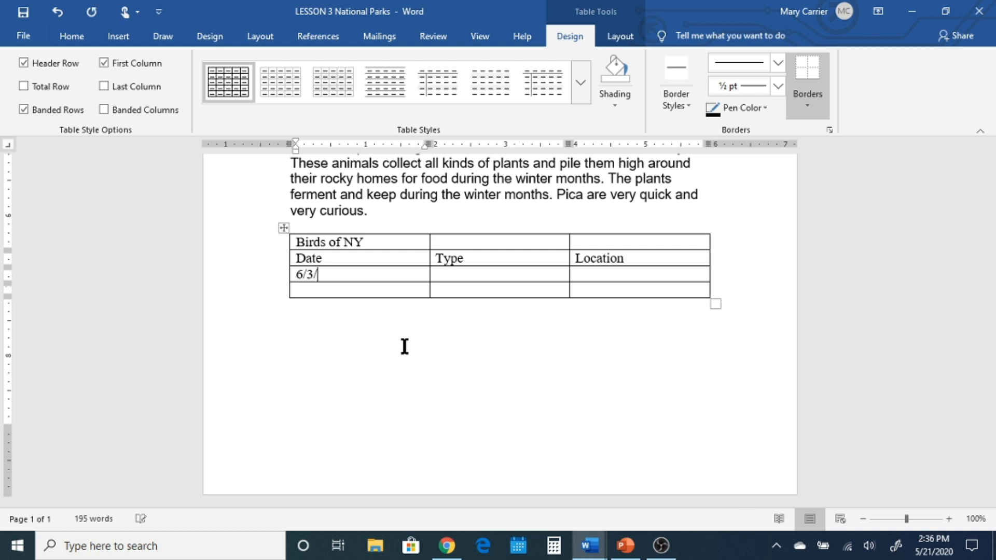
pyautogui.press('Tab')
pyautogui.write('Oriole')
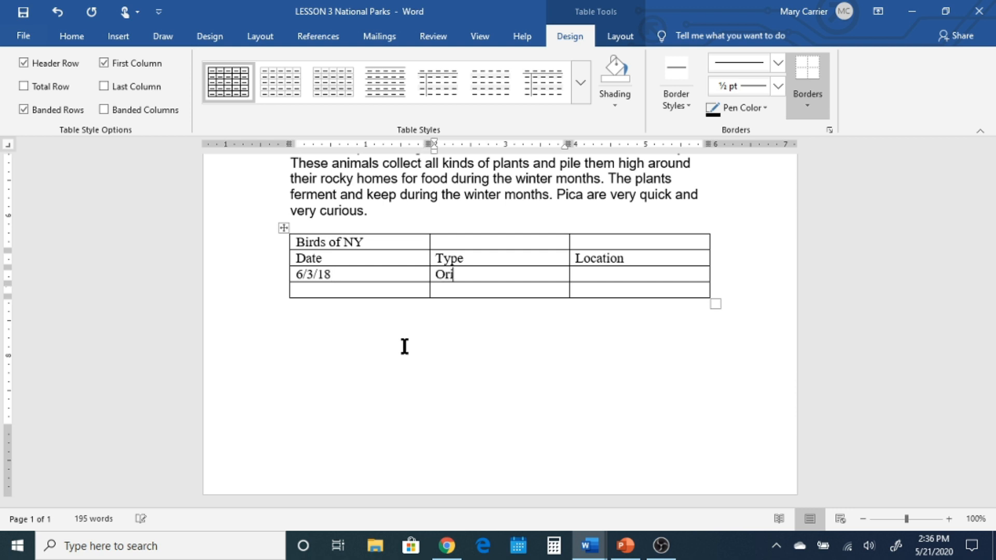
pyautogui.press('Tab')
pyautogui.write('Visch')
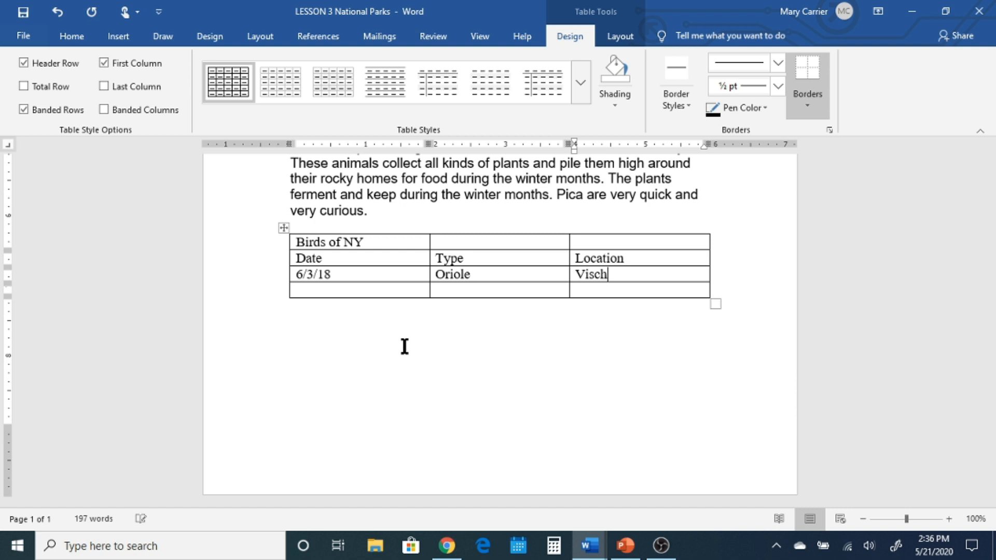
pyautogui.write('er Ferry Trail')
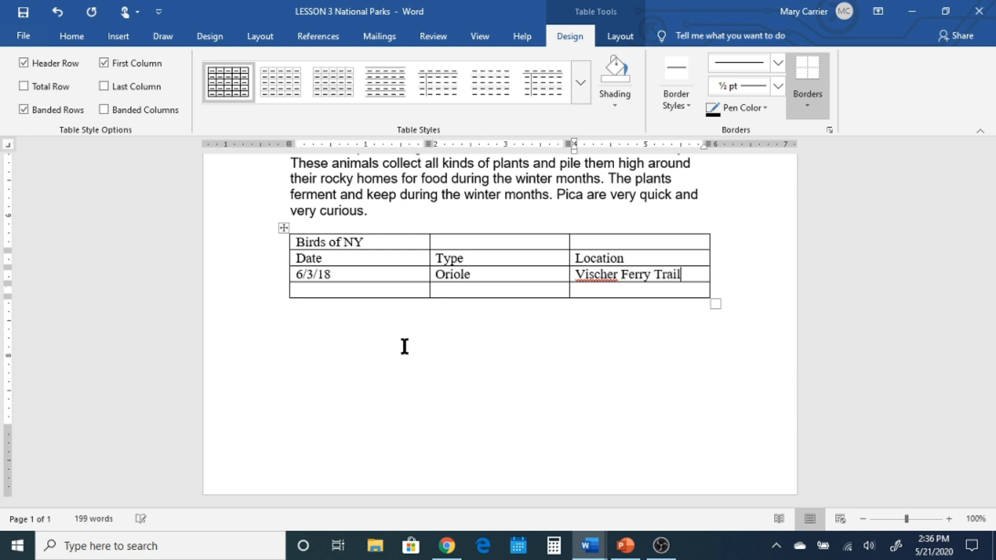
# - Try adding two blank lines inside the Vischer Ferry Trail cell, and remove them
pyautogui.press('Return')
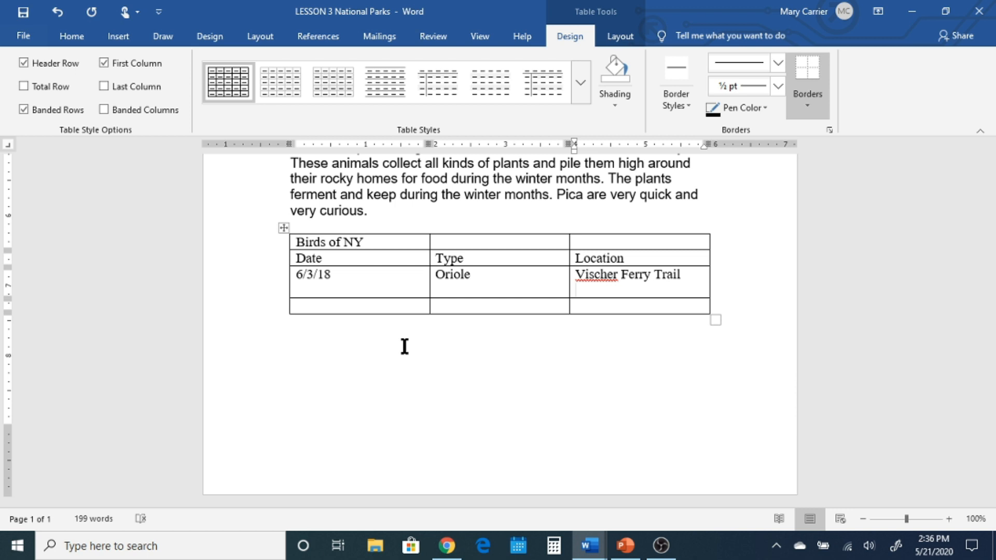
pyautogui.press('Return')
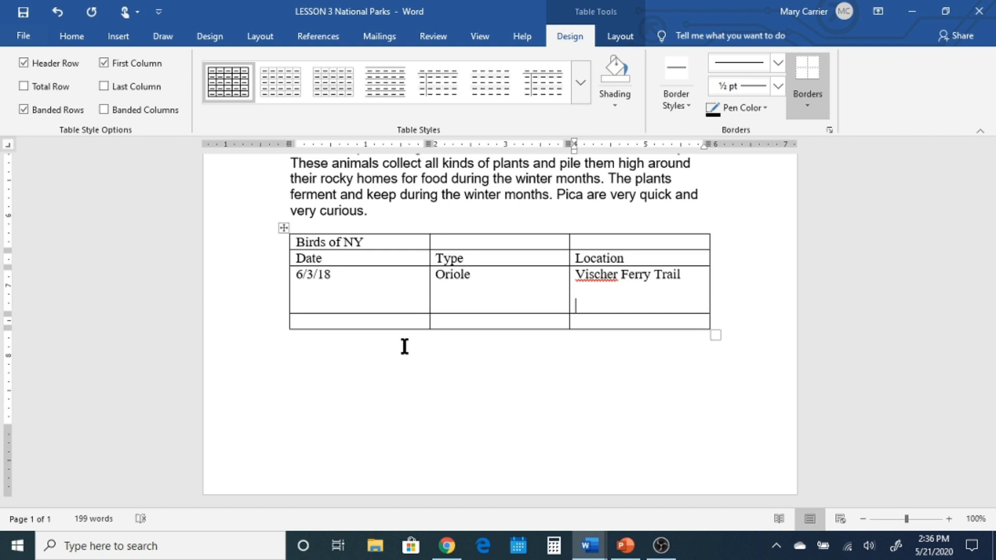
pyautogui.press('BackSpace')
pyautogui.press('BackSpace')
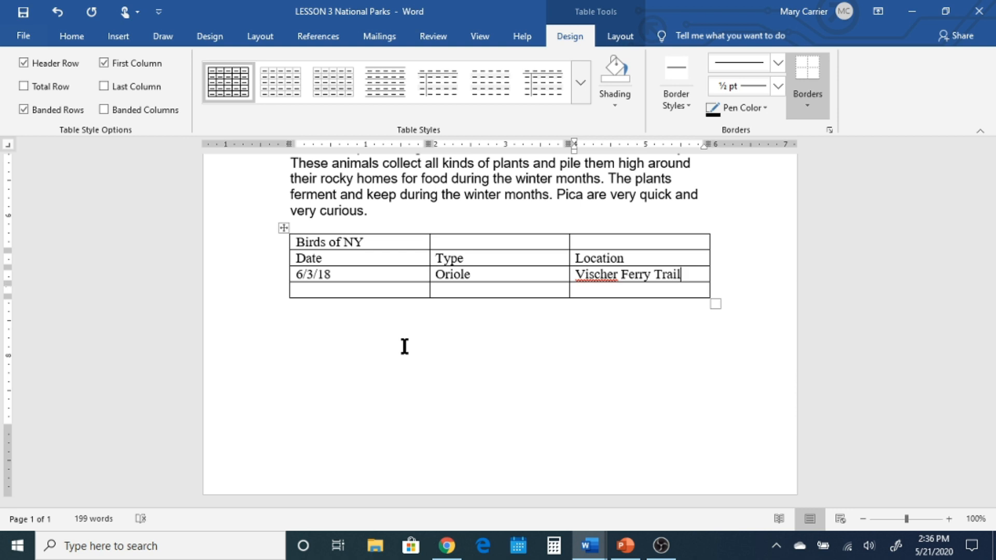
# - Fill the table's fourth row with 7/3/18, Eastern bluebird and Mohawk River, leaving no extra line in the last cell
pyautogui.press('Tab')
pyautogui.write('7/3/18')
pyautogui.press('Tab')
pyautogui.write('Eastern B')
pyautogui.press('BackSpace')
pyautogui.write('bluebird')
pyautogui.press('Tab')
pyautogui.write('Mohawk River')
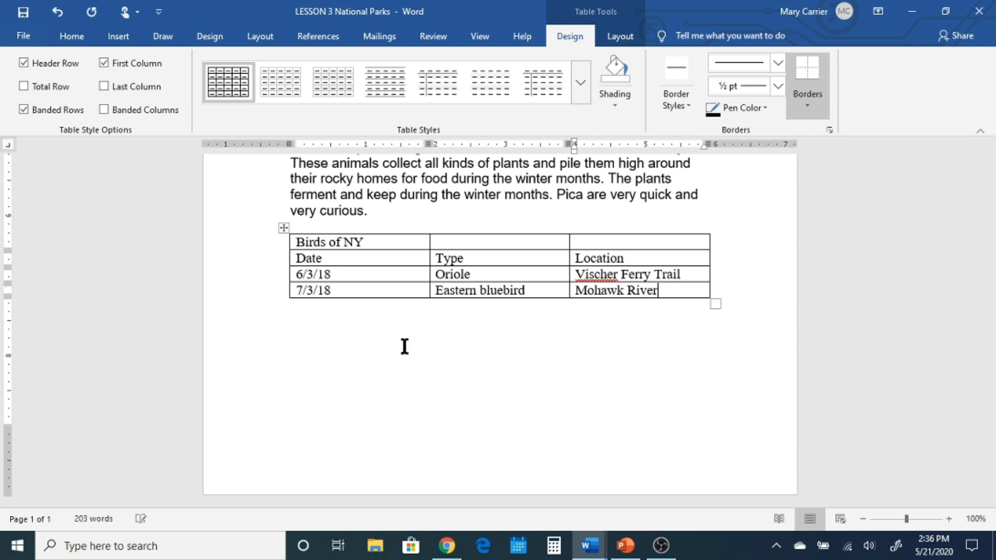
pyautogui.press('Return')
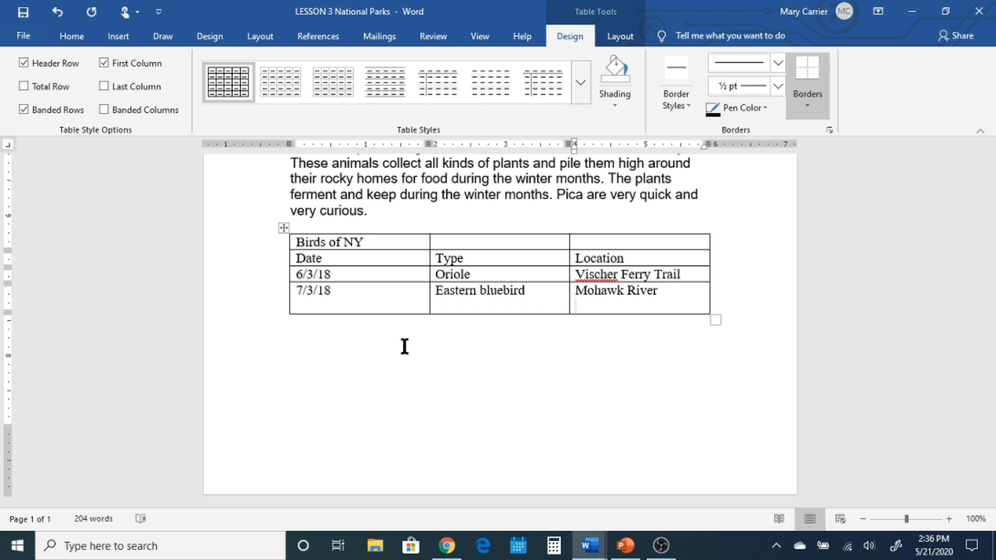
pyautogui.press('BackSpace')
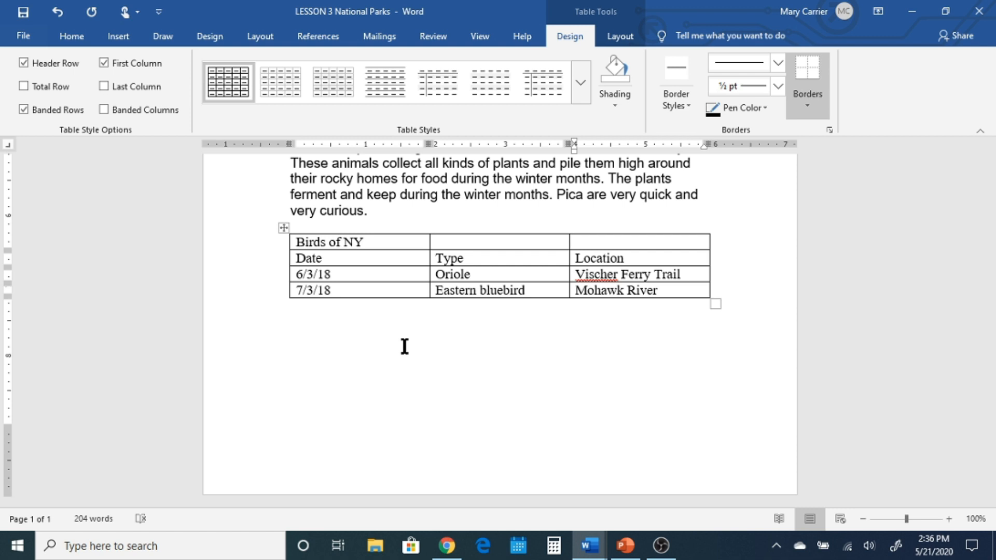
# - Add a new row at the end of the table and fill it with 8/4/19, Eagle and Lake George
pyautogui.press('Tab')
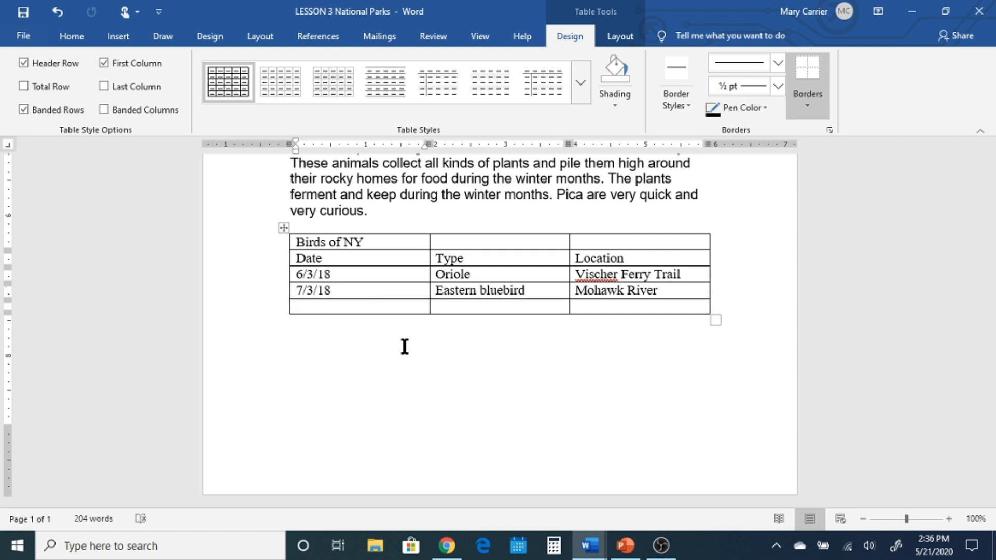
pyautogui.write('8/4/19')
pyautogui.press('Tab')
pyautogui.write('Eagle')
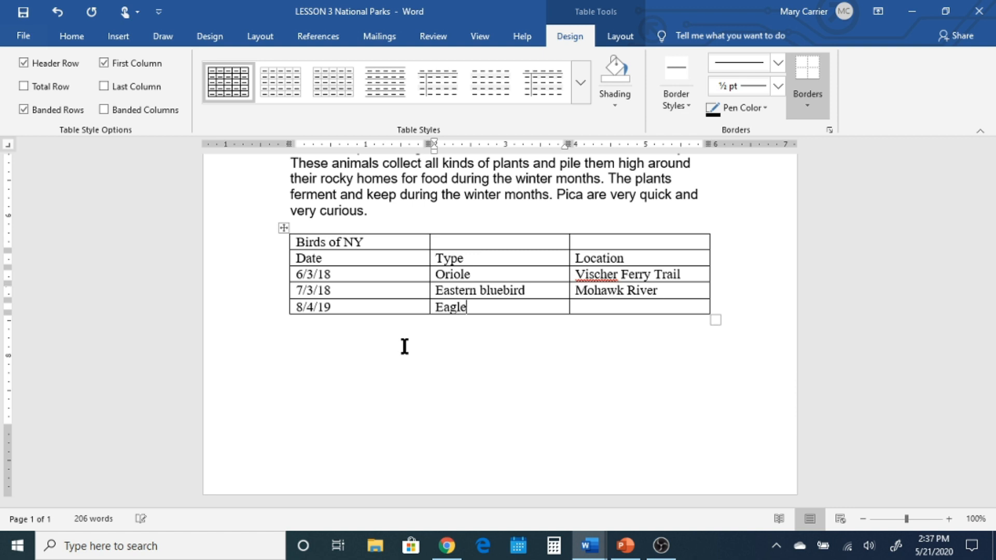
pyautogui.press('Tab')
pyautogui.write('Lake g')
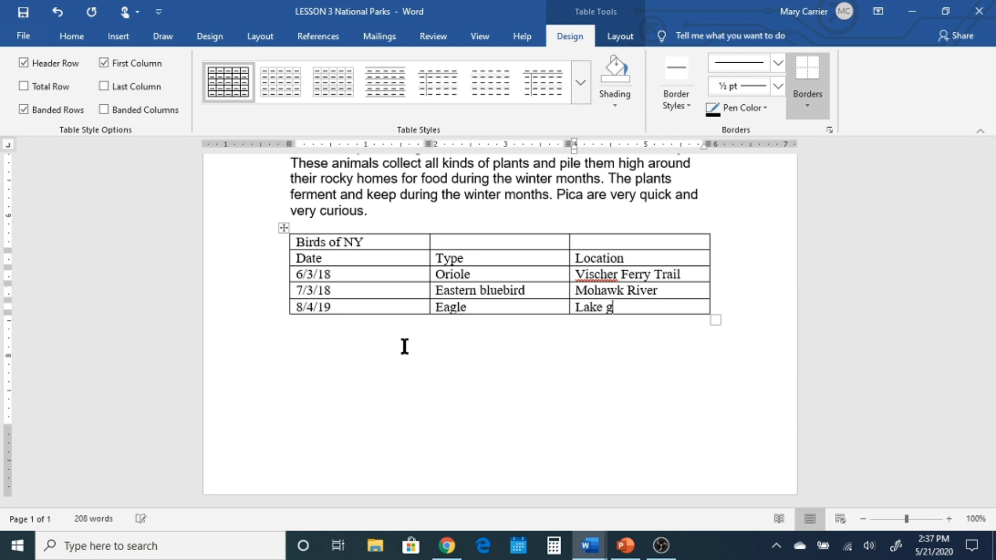
pyautogui.press('BackSpace')
pyautogui.write('George')
# - Insert an empty column to the left of the Type column, and delete that new column
pyautogui.click(456, 371)
pyautogui.click(380, 263)
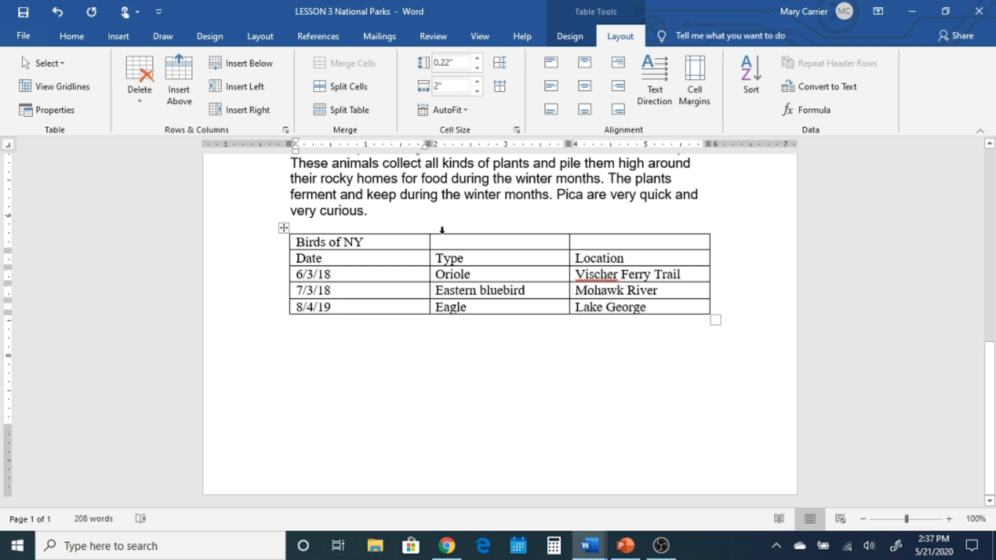
pyautogui.click(469, 231)
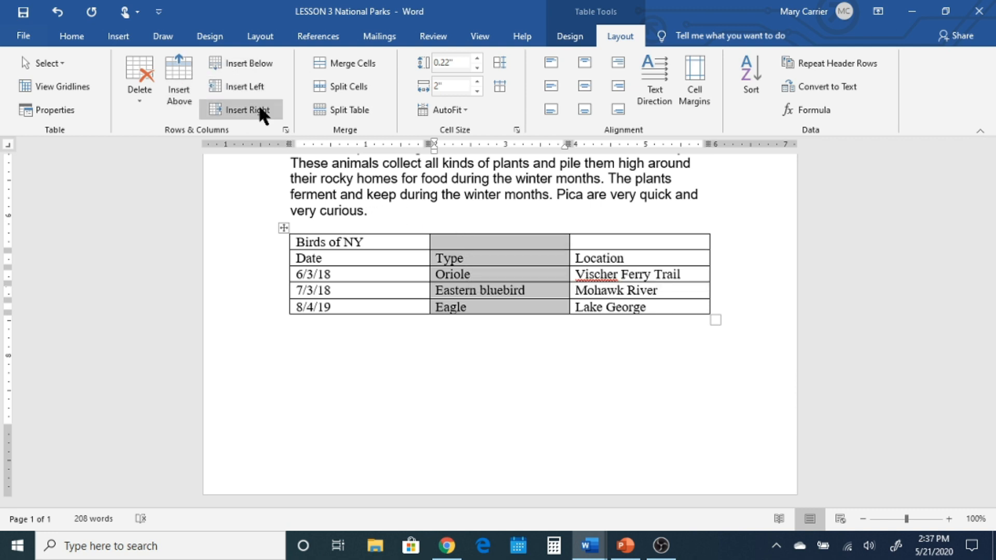
pyautogui.click(259, 86)
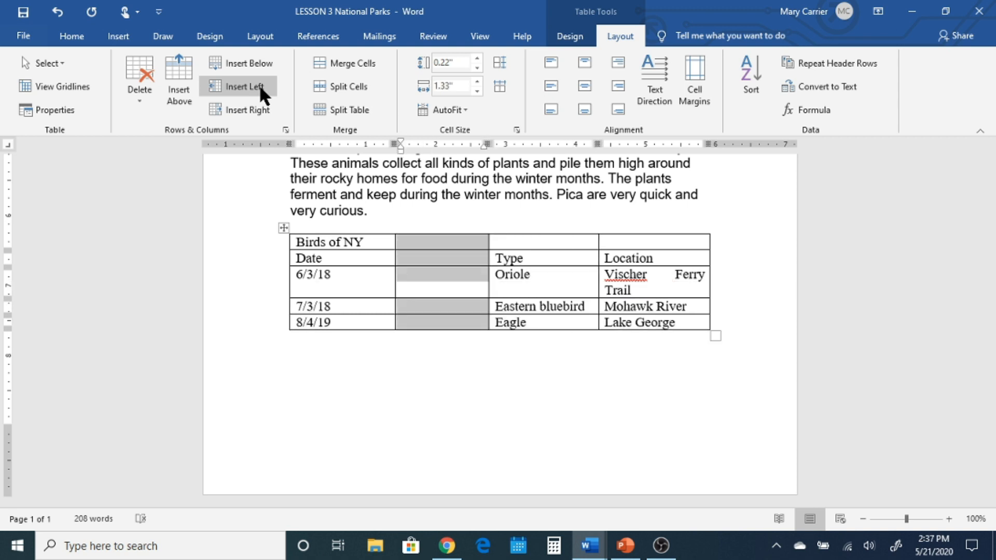
pyautogui.click(141, 63)
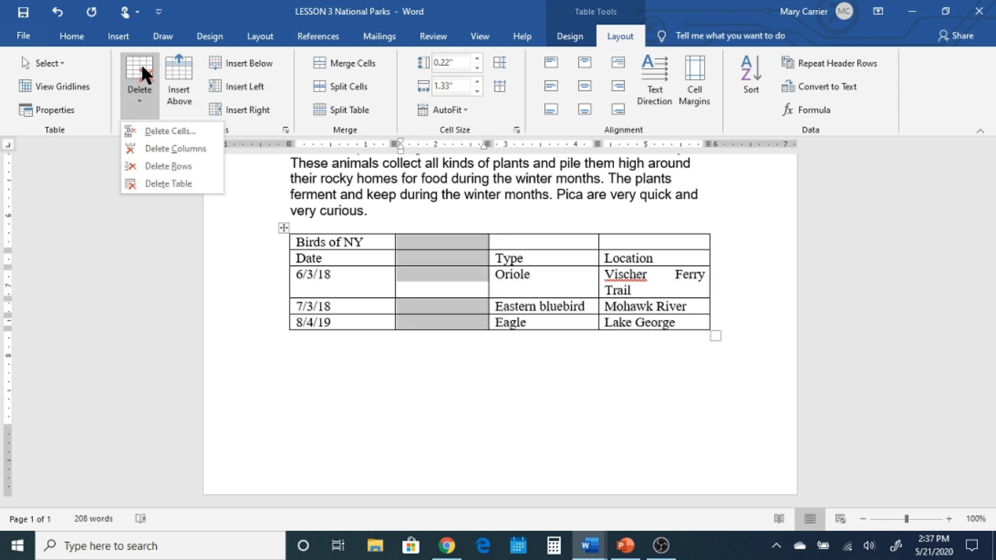
pyautogui.click(171, 148)
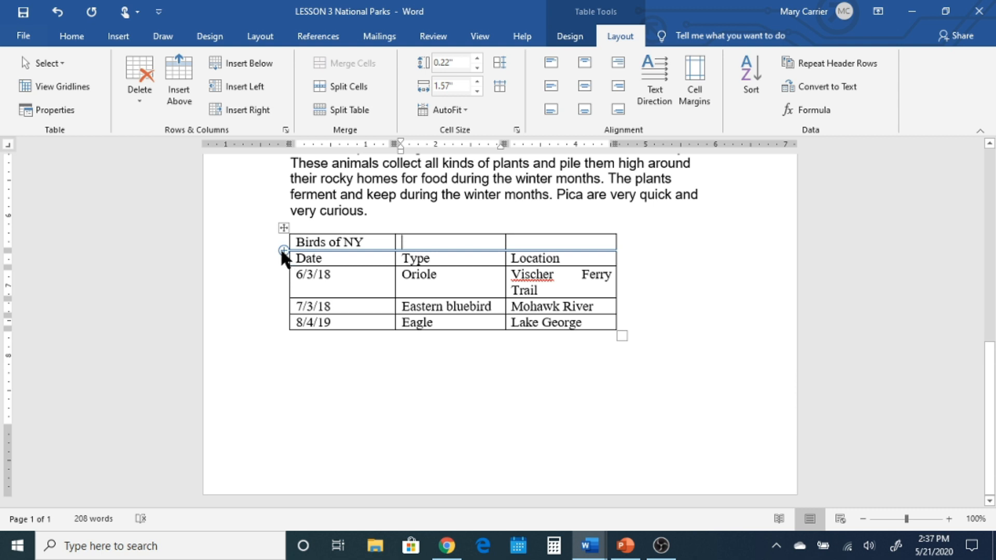
# - Insert three empty rows between the Birds of NY row and the headings row, and undo all three insertions
pyautogui.click(281, 250)
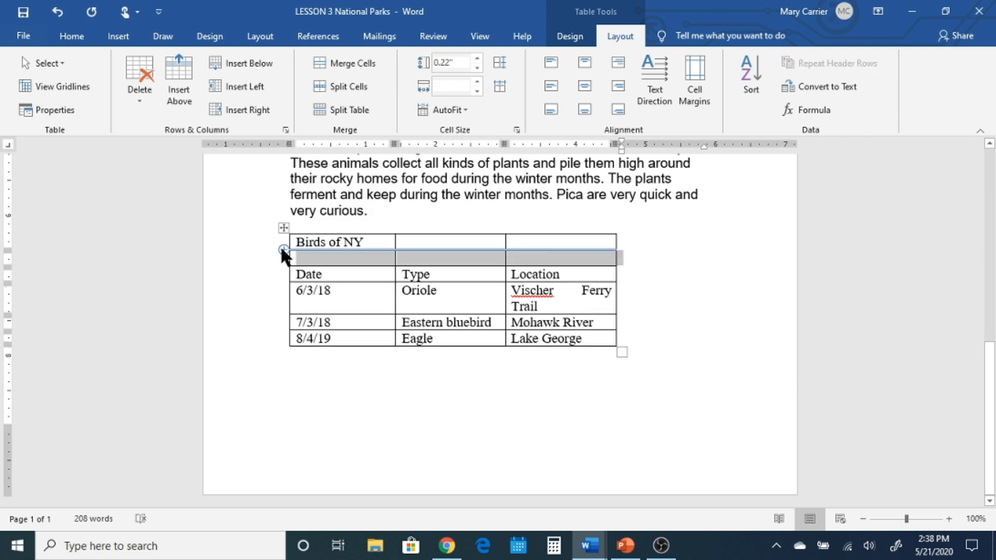
pyautogui.click(282, 250)
pyautogui.click(282, 250)
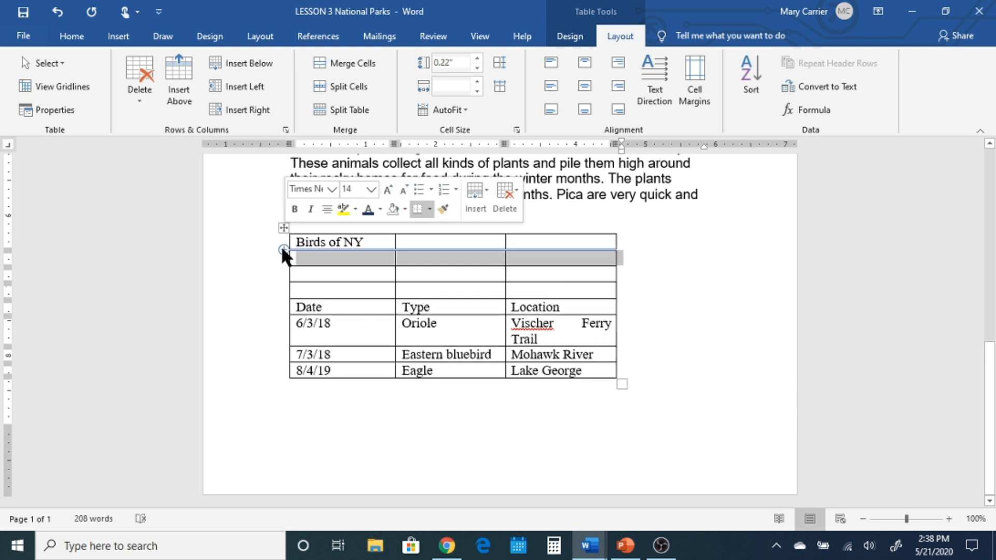
pyautogui.click(58, 16)
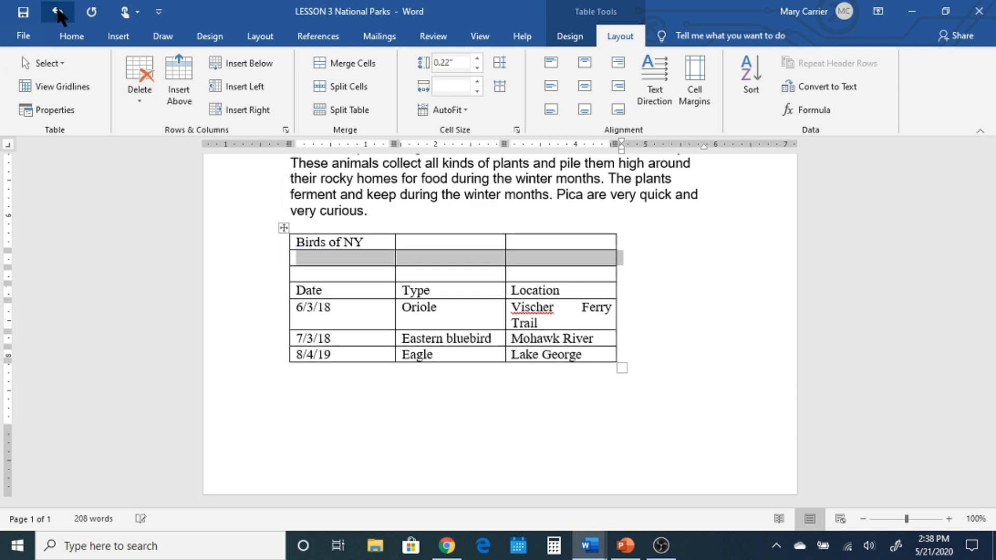
pyautogui.click(58, 15)
pyautogui.click(58, 16)
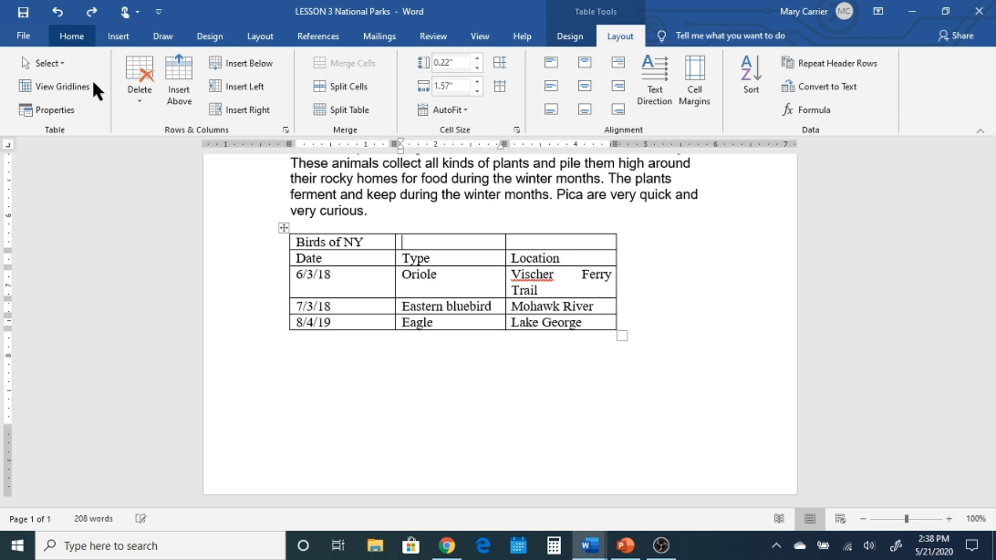
# - Merge the three cells of the Birds of NY row into one cell spanning the table's width
pyautogui.moveTo(298, 242); pyautogui.dragTo(538, 232)
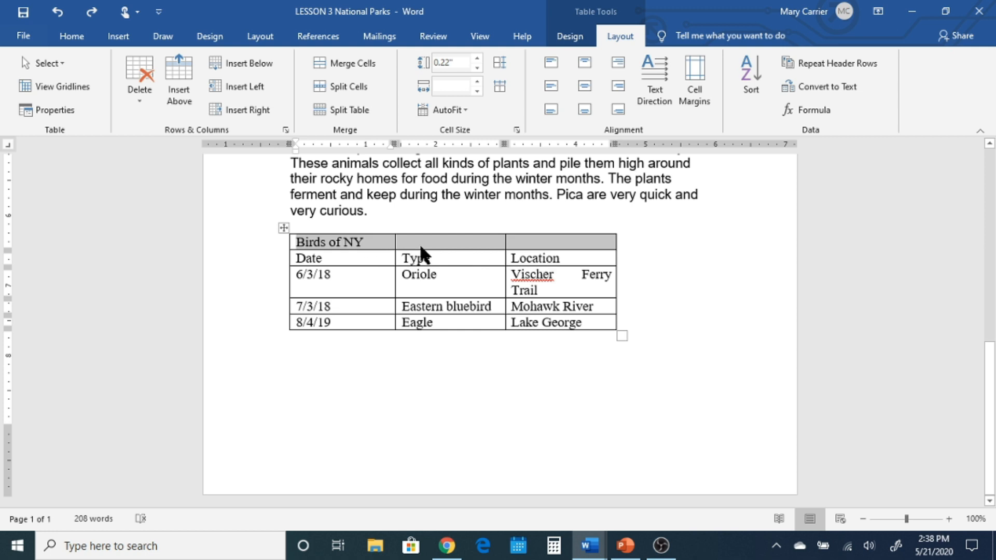
pyautogui.click(356, 62)
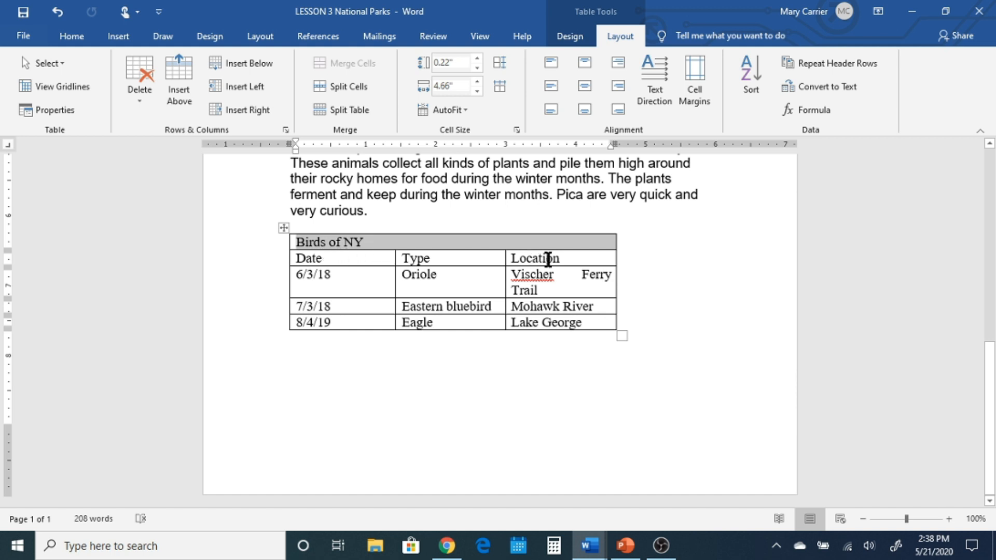
pyautogui.click(637, 278)
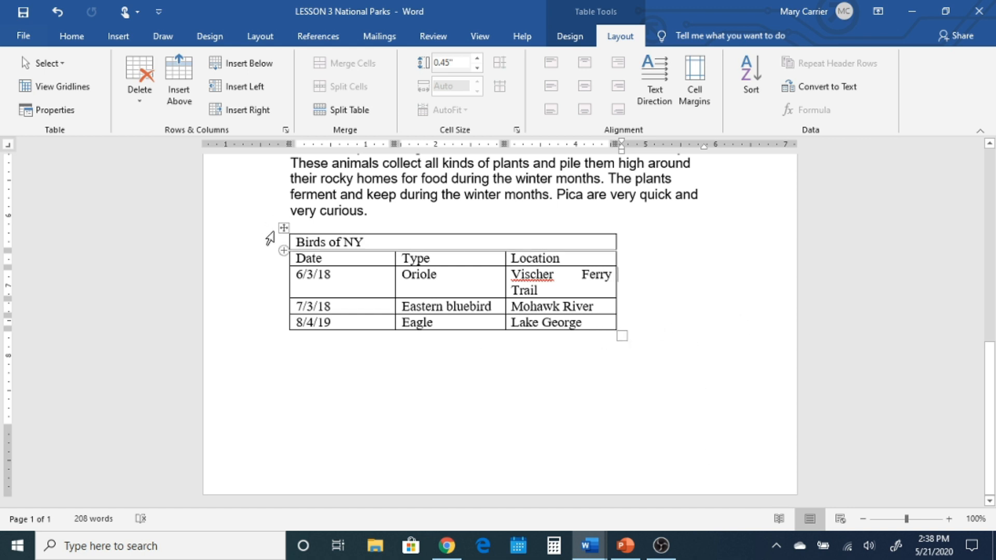
# - Move the whole Birds of NY table up beneath the GRAND TETON NATIONAL PARK heading, and undo the move
pyautogui.moveTo(282, 228); pyautogui.dragTo(308, 406)
pyautogui.scroll(1, 311, 244)
pyautogui.click(330, 162)
pyautogui.scroll(-3, 658, 353)
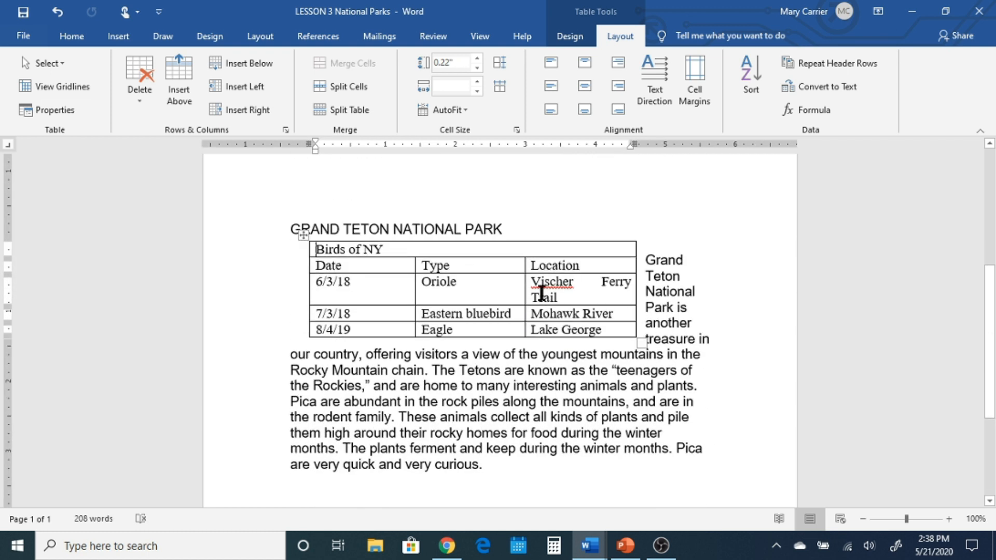
pyautogui.click(57, 12)
pyautogui.click(57, 11)
# - Enlarge the whole Birds of NY table in both directions until the title row is about 0.34" high and the Location column about 1.9" wide
pyautogui.scroll(-3, 471, 378)
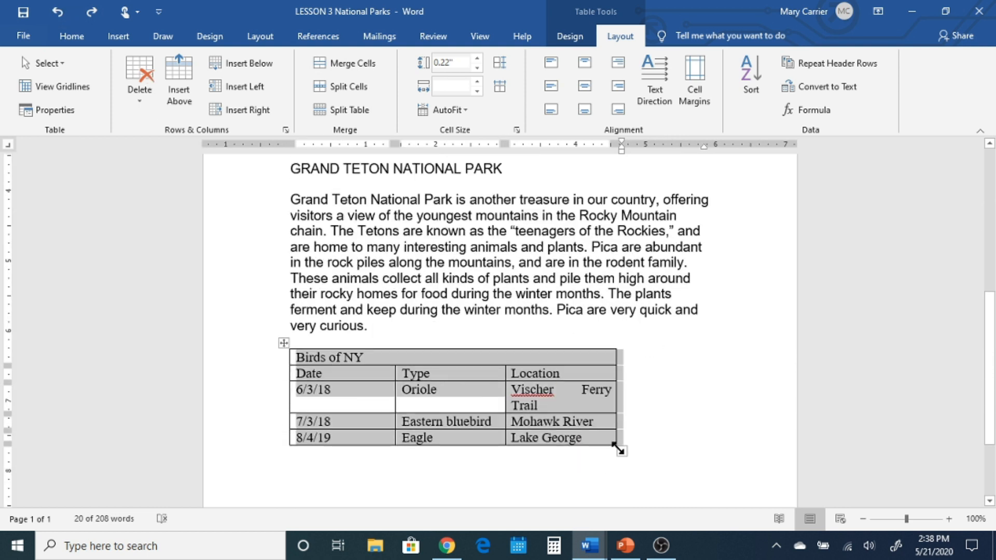
pyautogui.moveTo(625, 453); pyautogui.dragTo(638, 469)
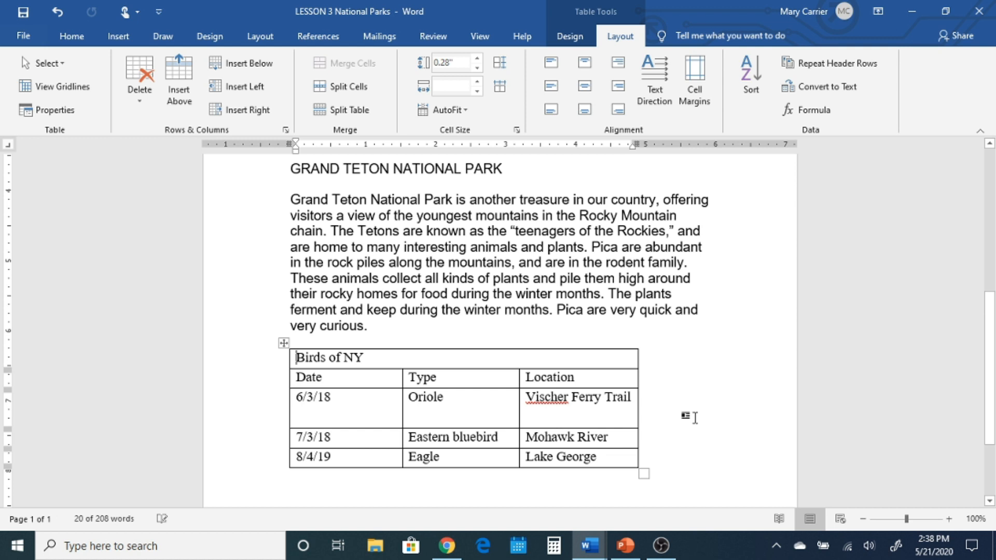
pyautogui.scroll(-2, 706, 399)
pyautogui.scroll(-1, 706, 399)
pyautogui.moveTo(641, 365); pyautogui.dragTo(680, 389)
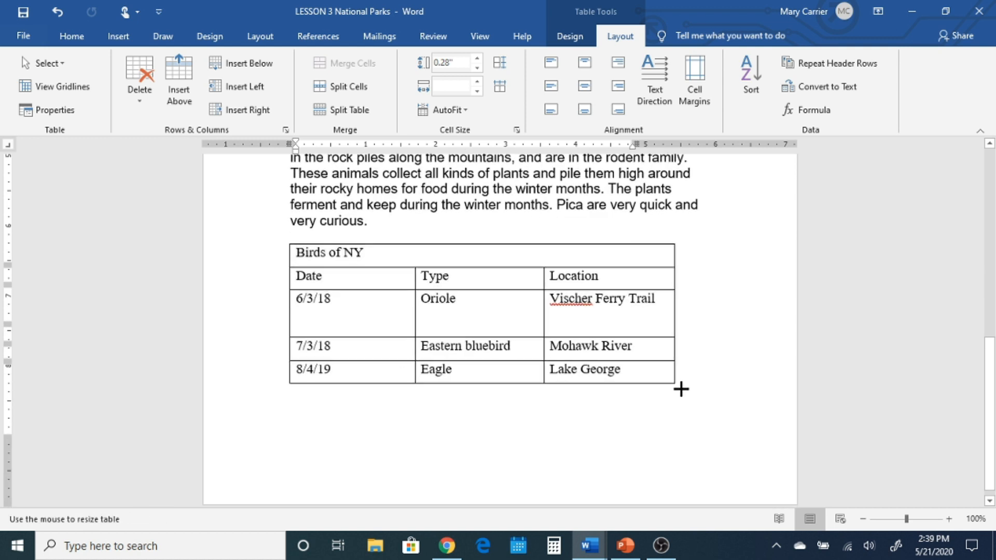
# - Add the flagged word Vischer in the Location column to the spelling dictionary
pyautogui.rightClick(574, 300)
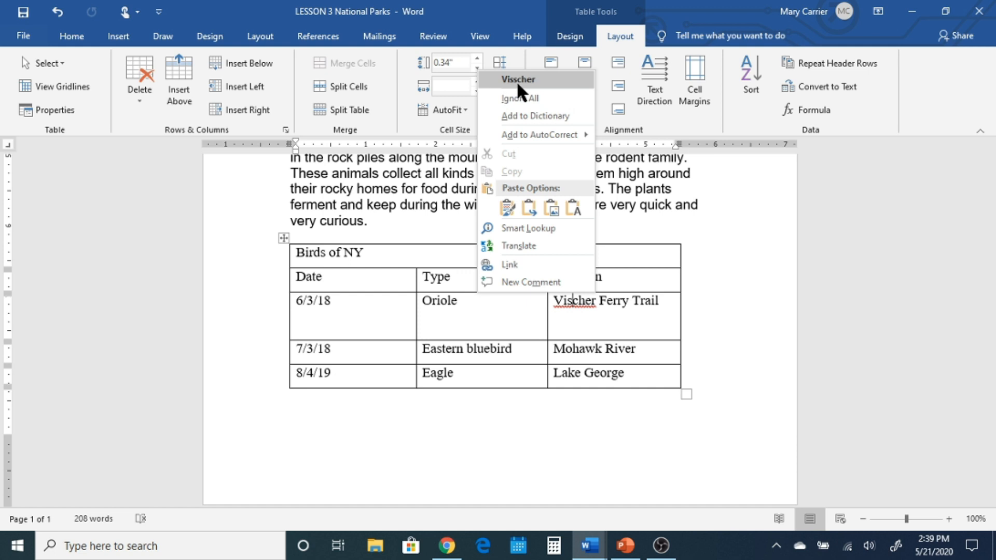
pyautogui.click(524, 114)
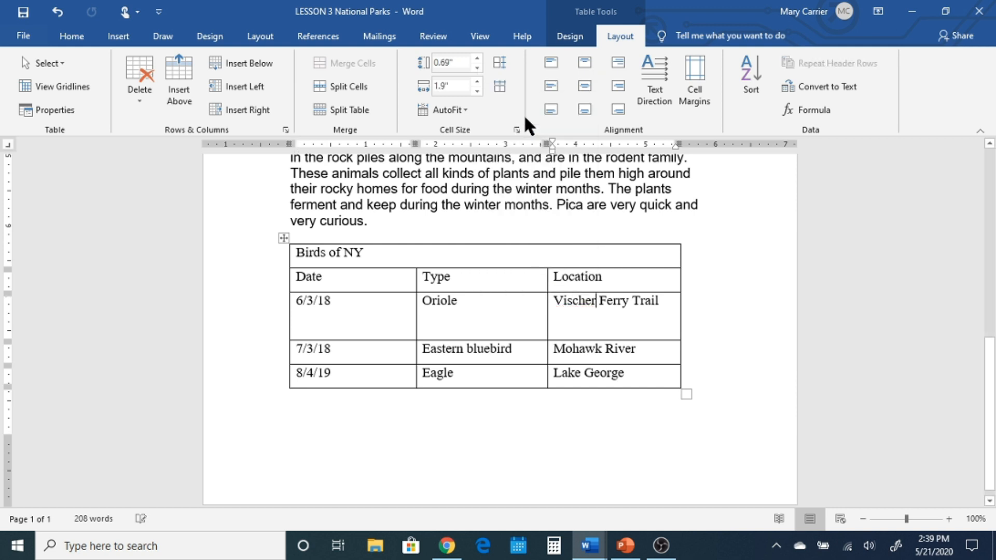